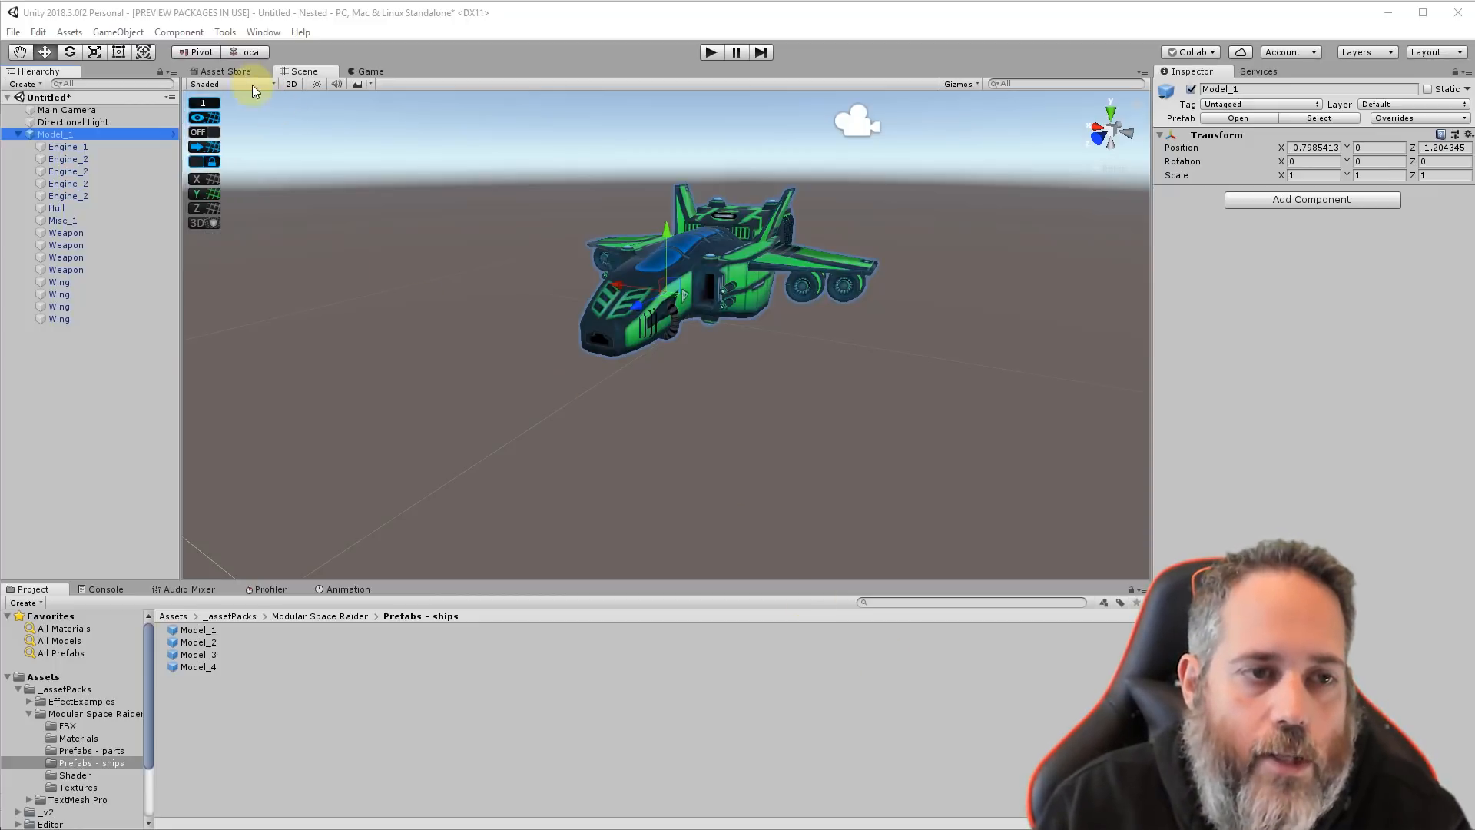
View the Modular Space Raider page in the Asset Store, then return to the scene
left_click(233, 72)
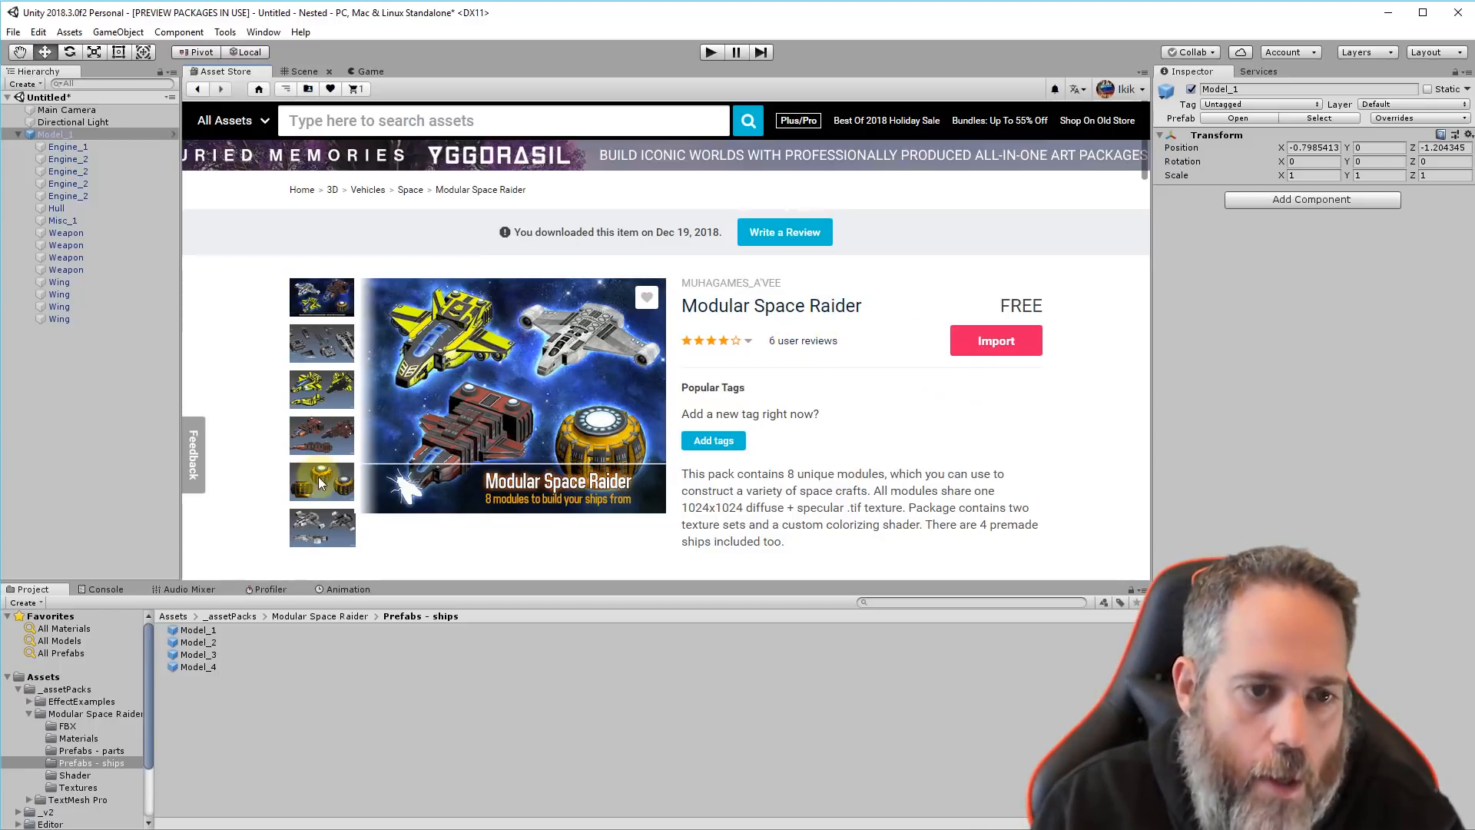
left_click(299, 70)
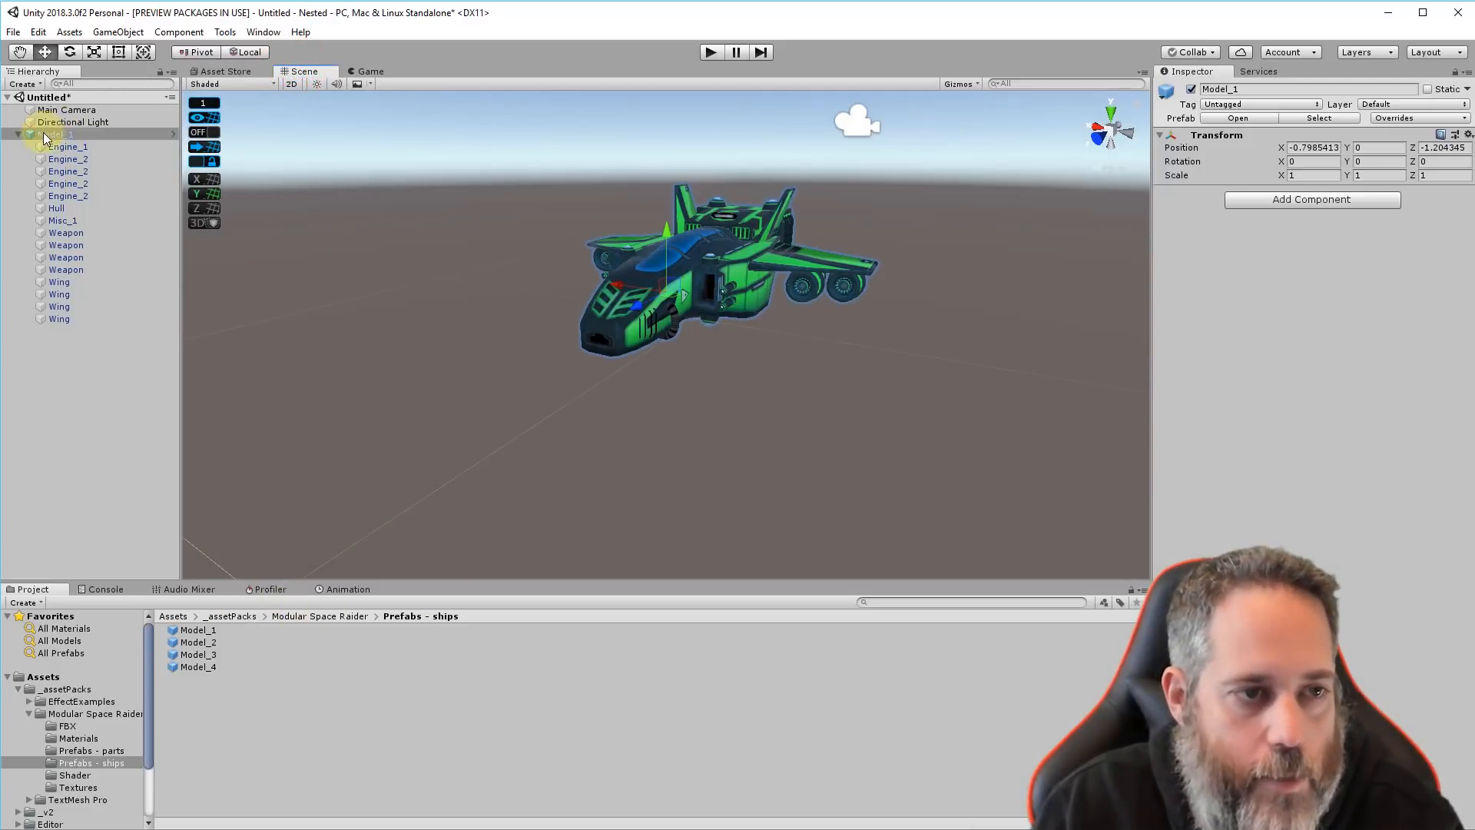
Inspect the engine, hull and weapon parts nested under Model_1 one by one
left_click(61, 146)
left_click(65, 159)
left_click(67, 174)
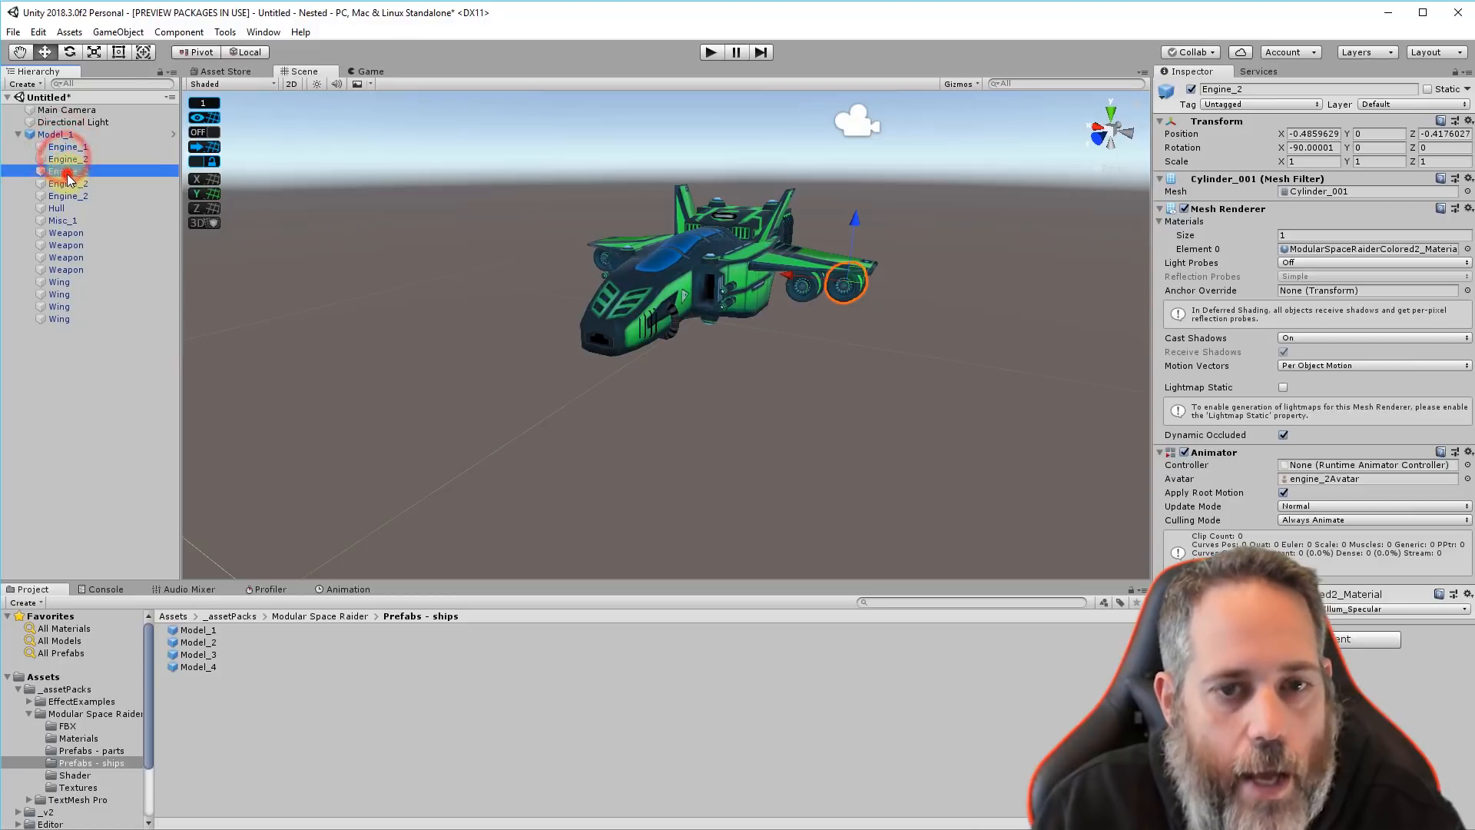
left_click(67, 184)
left_click(68, 196)
left_click(65, 208)
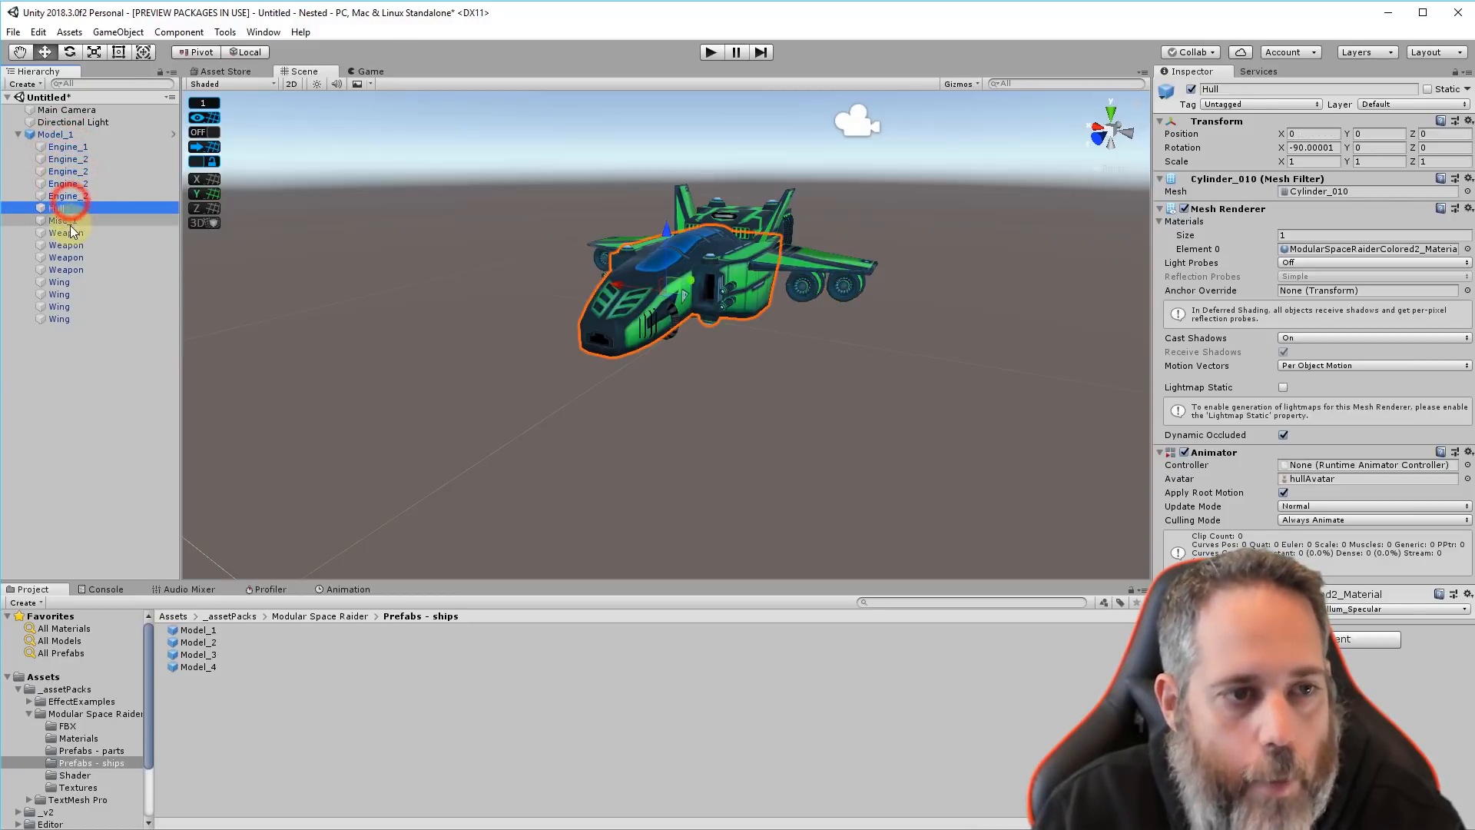
left_click(67, 234)
left_click(68, 245)
left_click(68, 257)
left_click(70, 266)
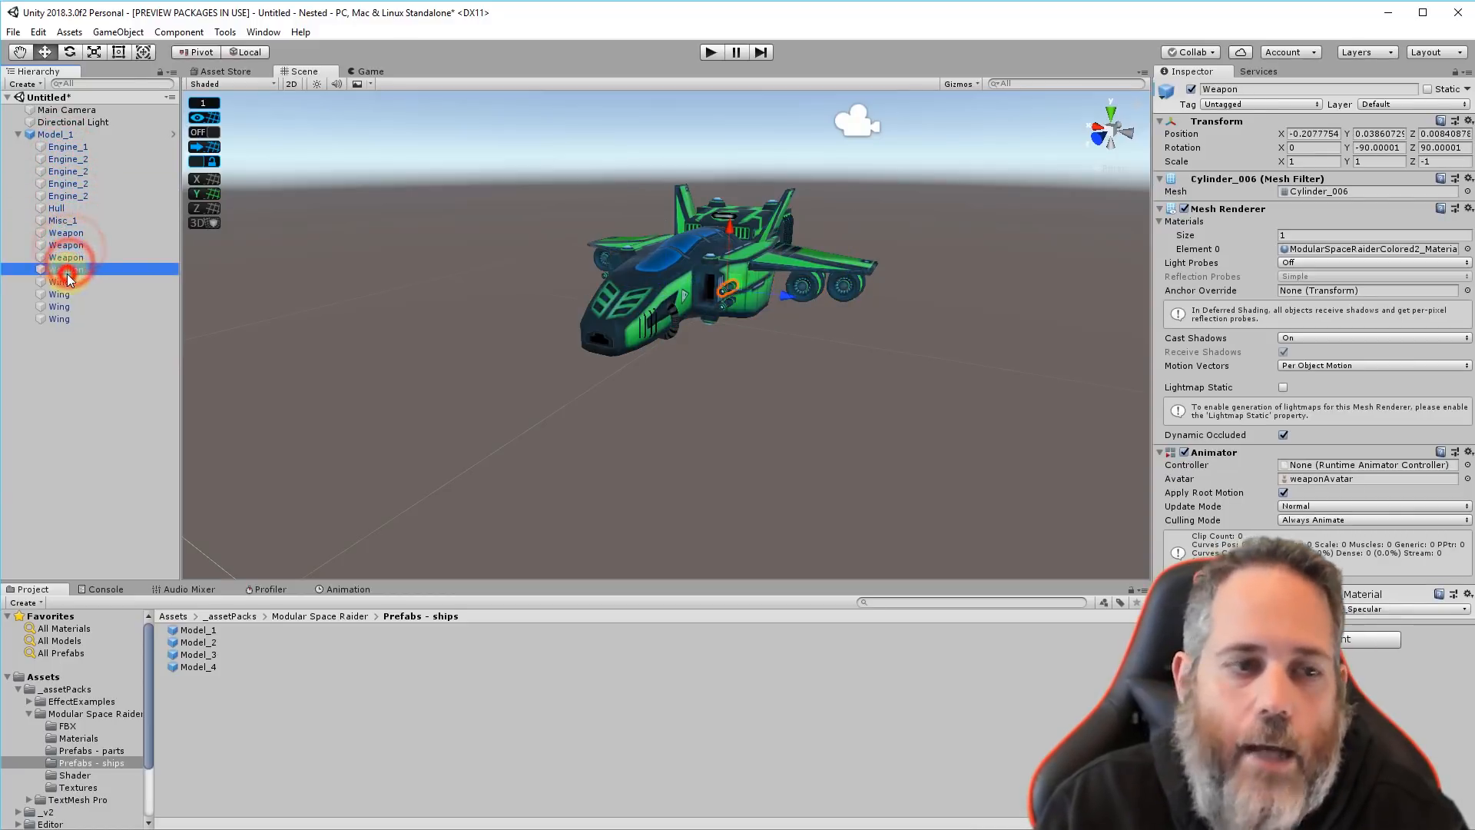
left_click(67, 271)
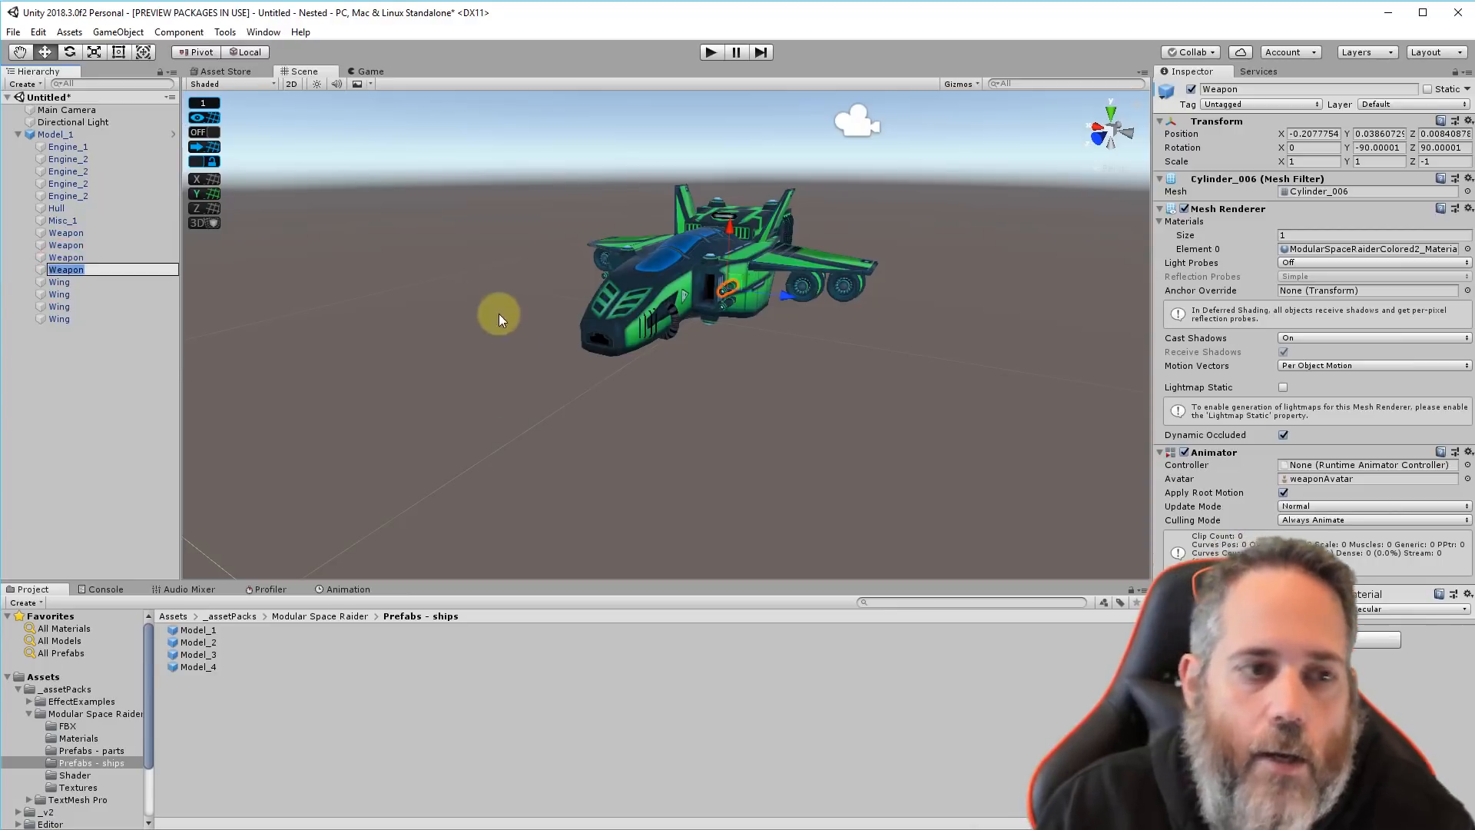
left_click(68, 246)
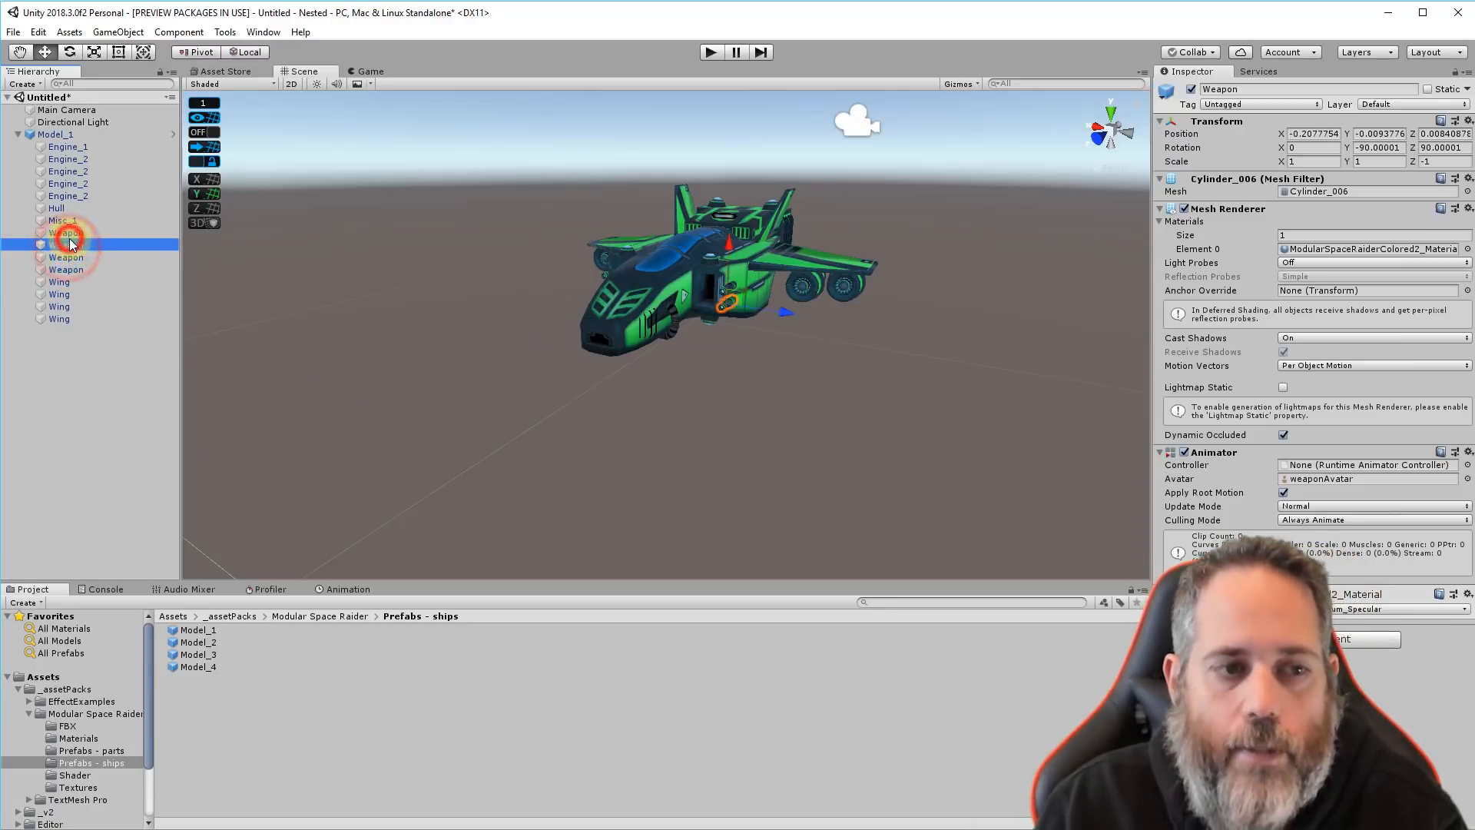
Search the project for "muzzle fla" and assign the MuzzleFlash01 particle prefab to the first Weapon's Muzzle Flash Particle
left_click(66, 233)
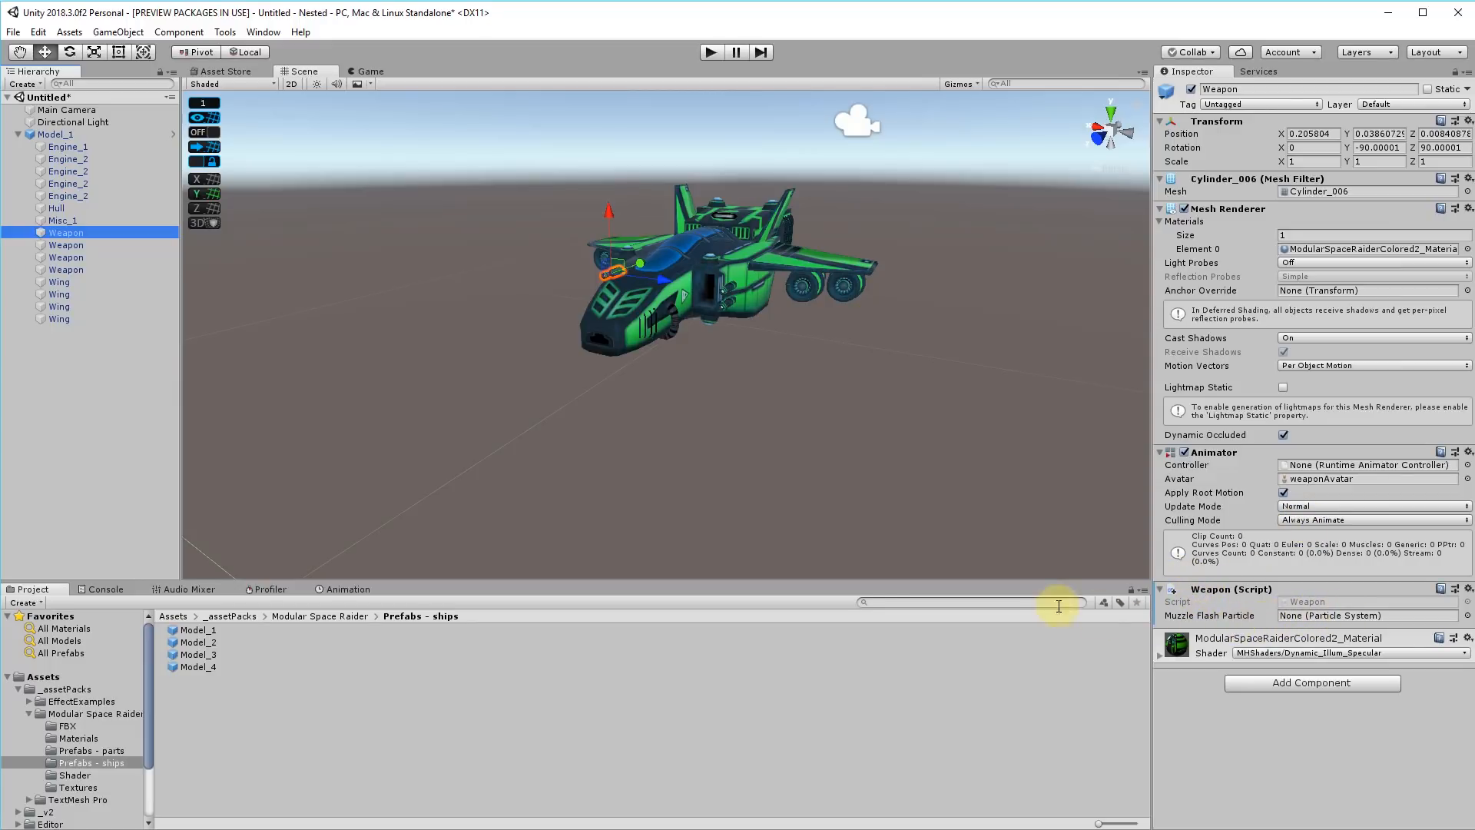
left_click(1032, 606)
type("muz")
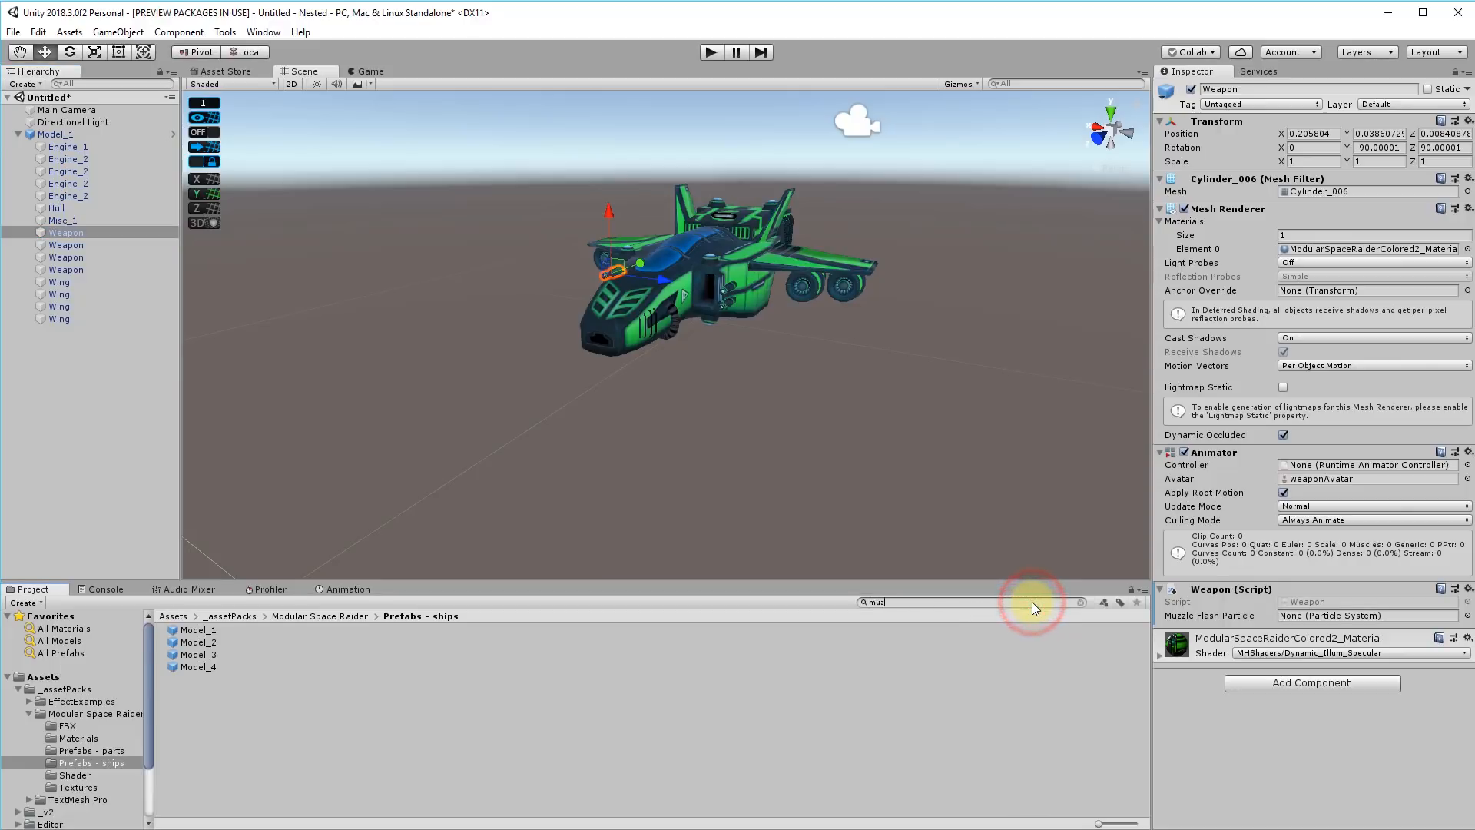
type("zle  fla")
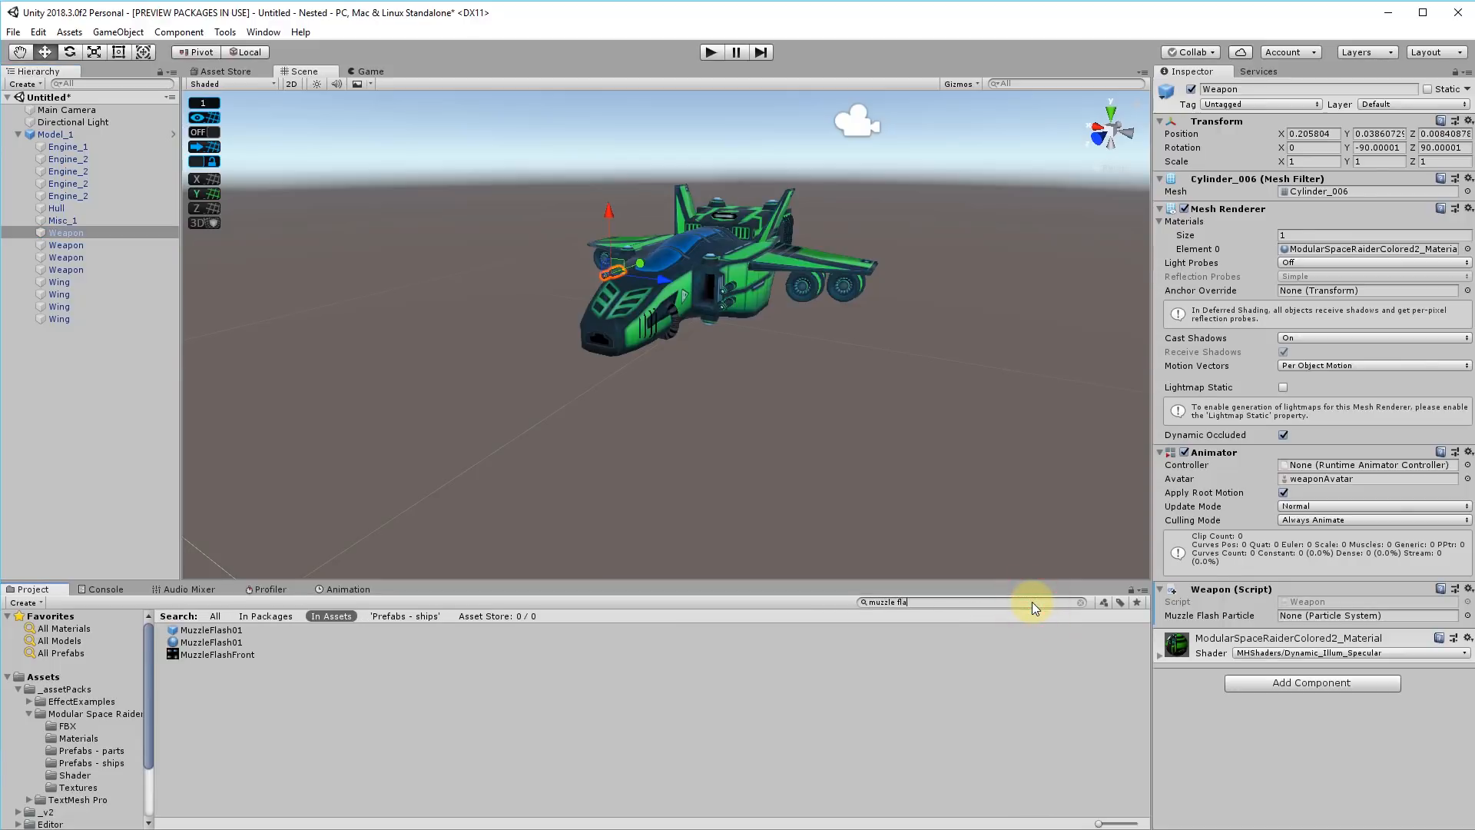
left_click_drag(191, 629, 1310, 620)
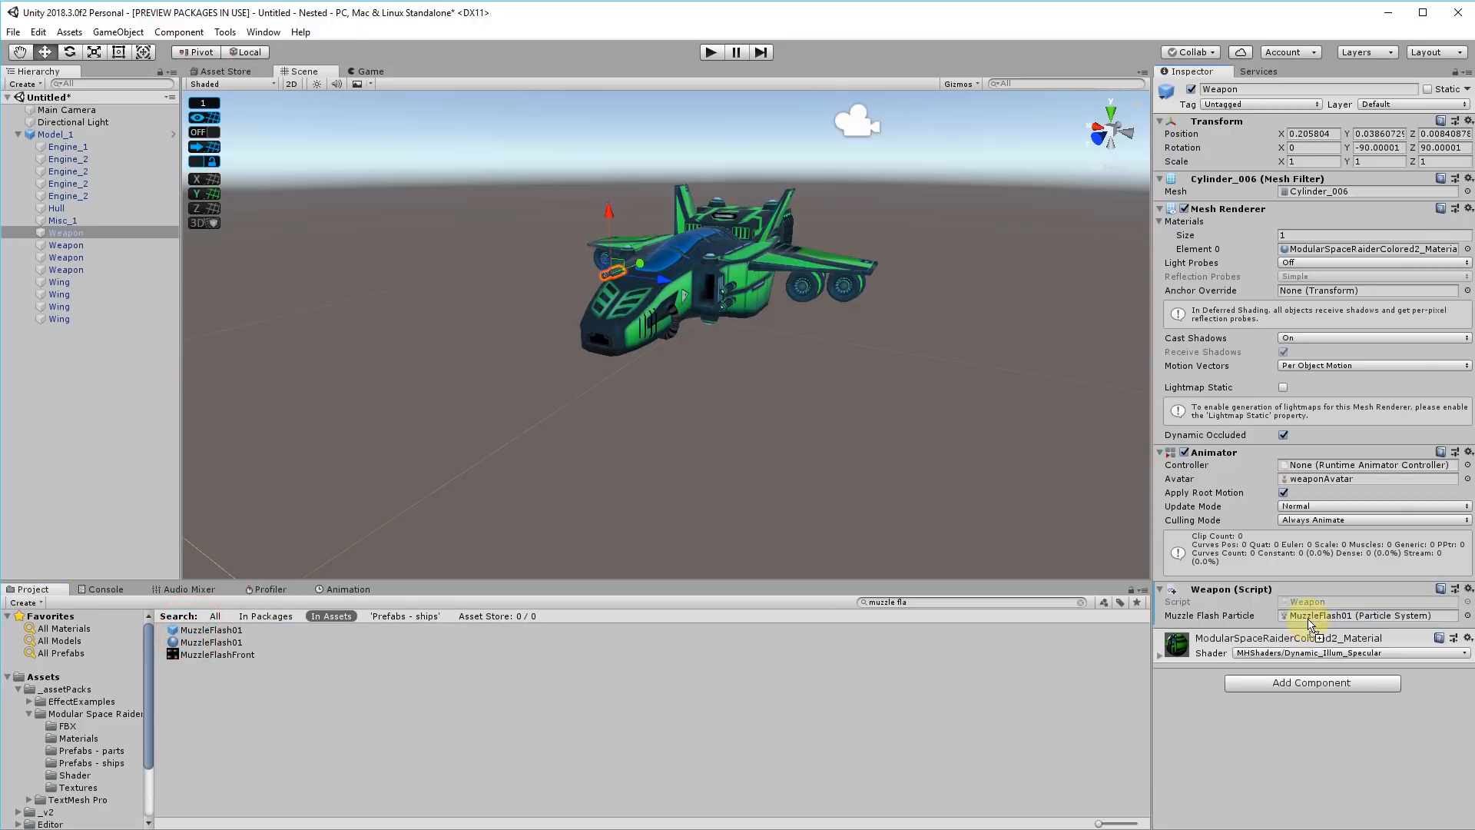
Copy the Weapon script component from the first Weapon and paste it as a new component on the second Weapon
left_click(66, 235)
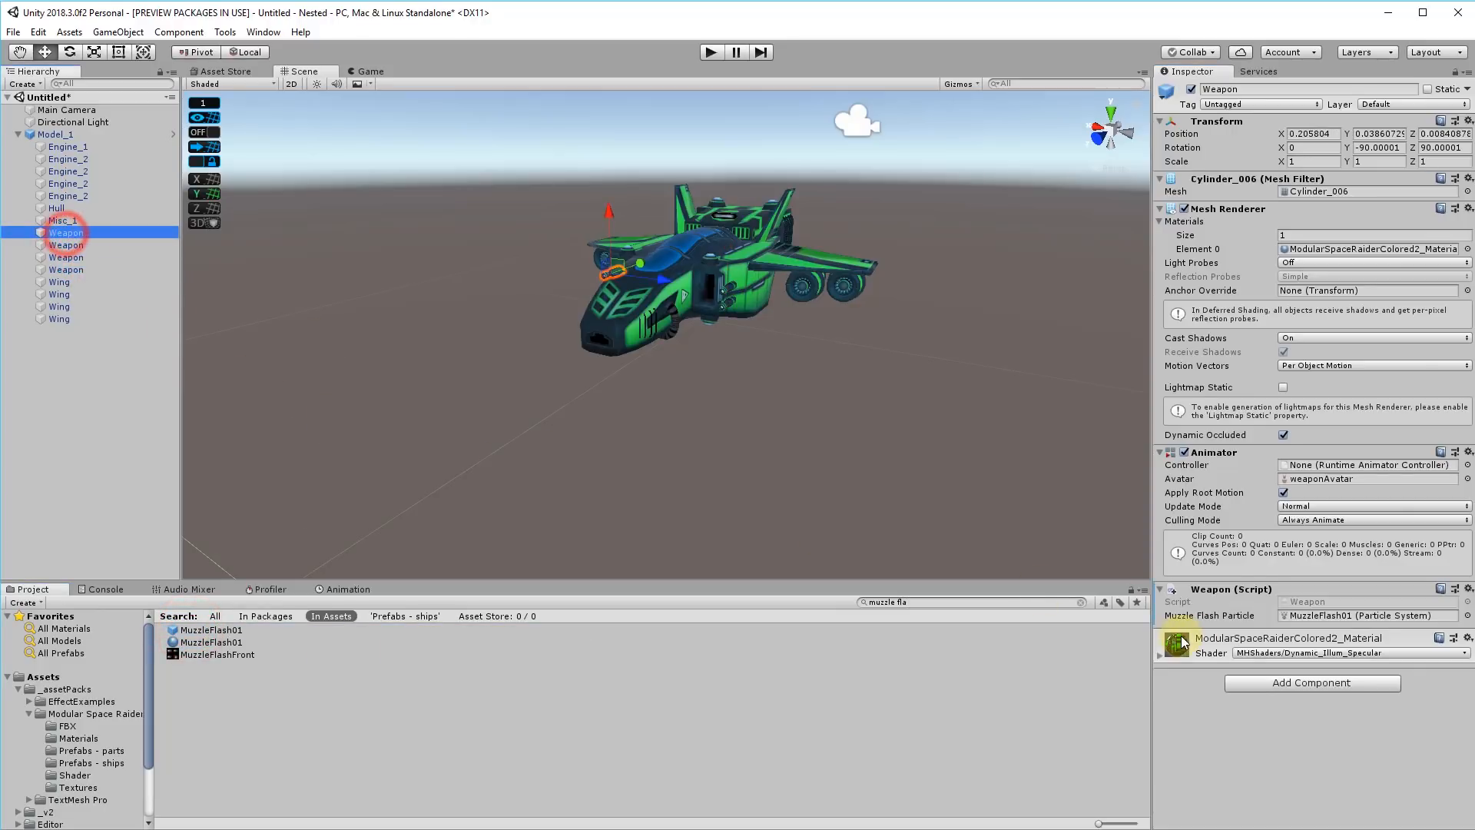
right_click(1210, 589)
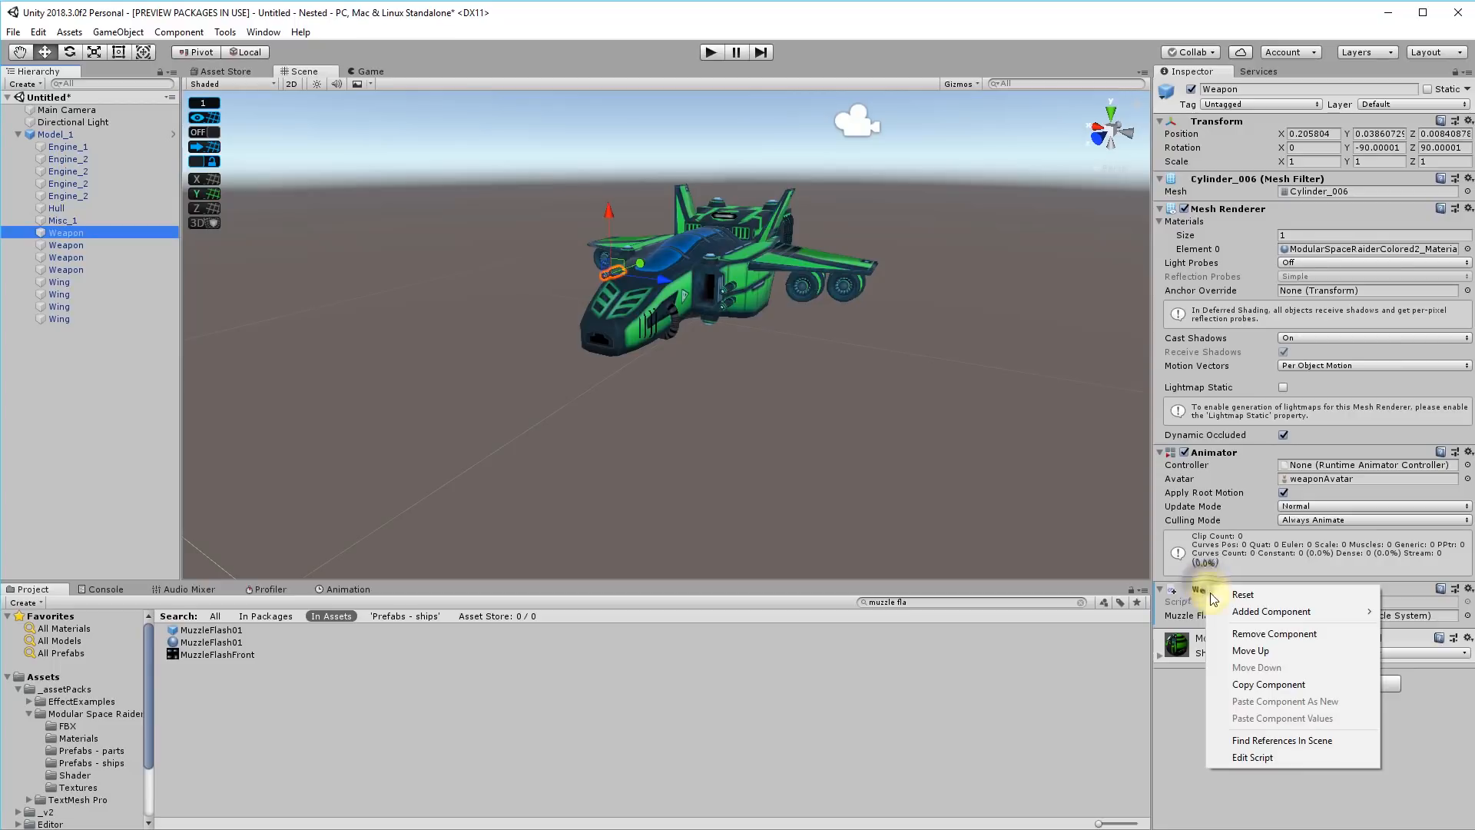
left_click(1254, 684)
left_click(111, 256)
left_click(108, 246)
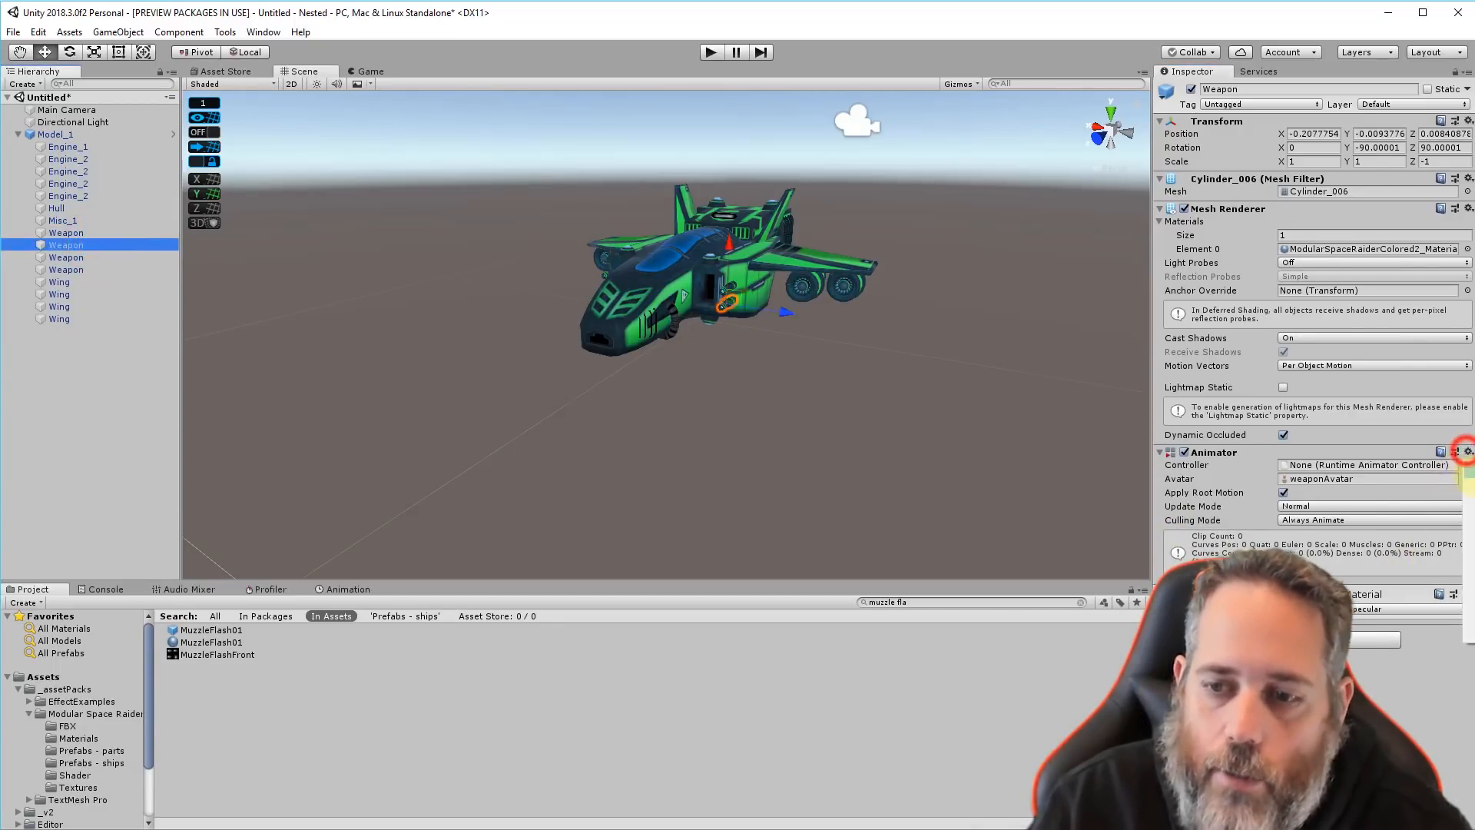
left_click(1474, 557)
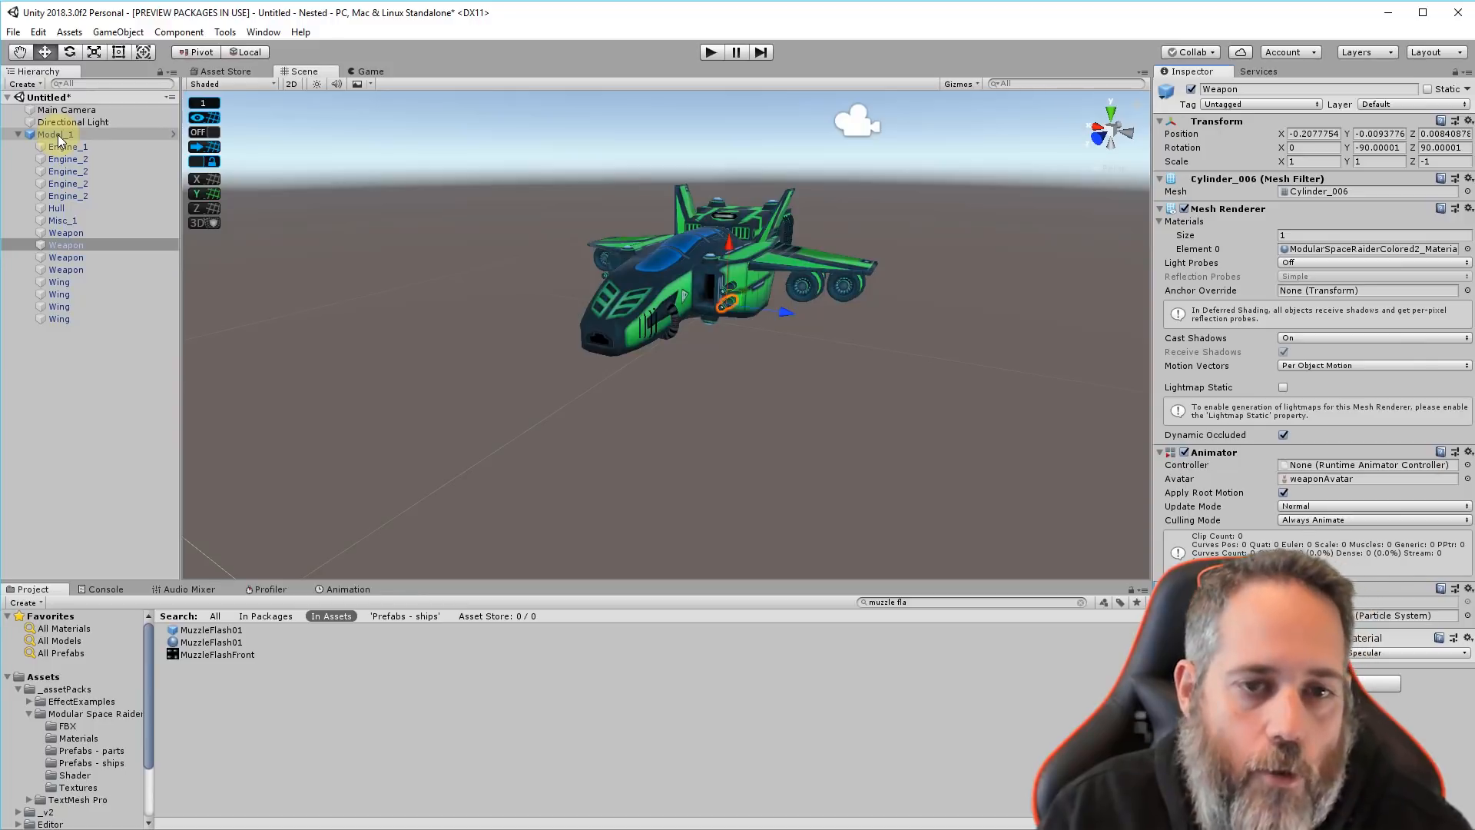
Collapse the _assetPacks folder and open the Prefabs folder in the project assets
left_click(50, 232)
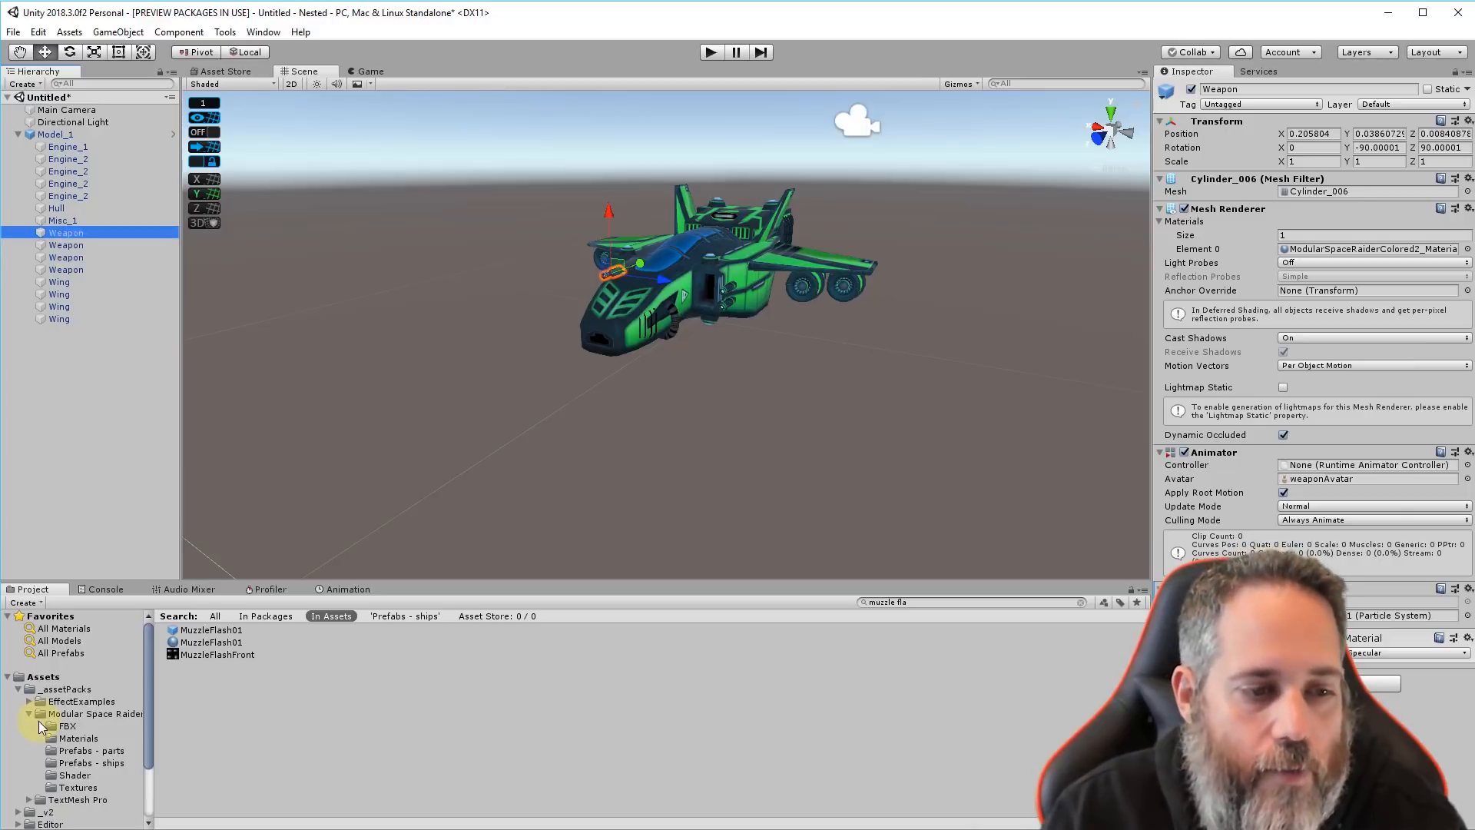
left_click(19, 689)
left_click(38, 677)
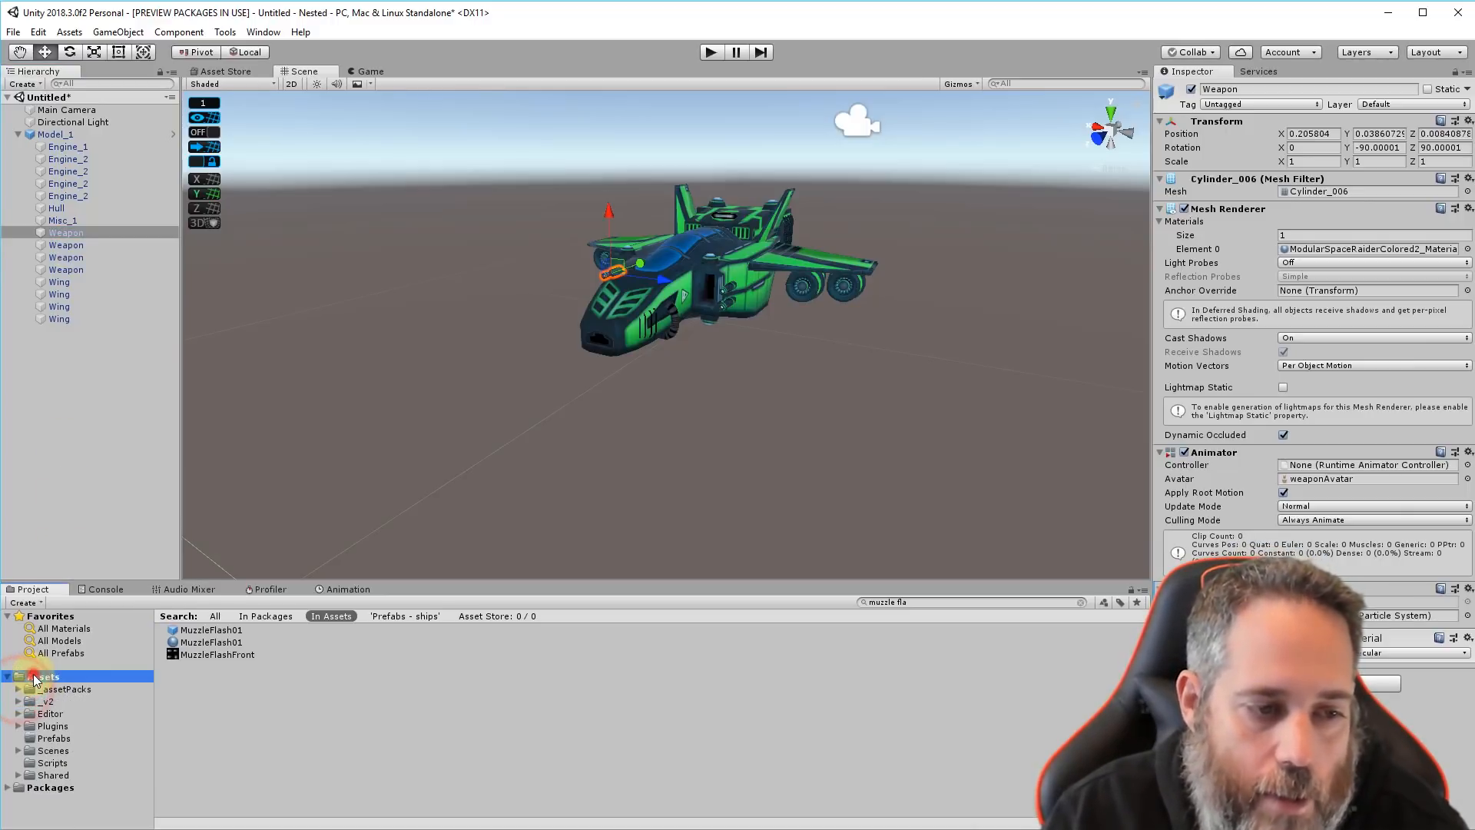
left_click(47, 738)
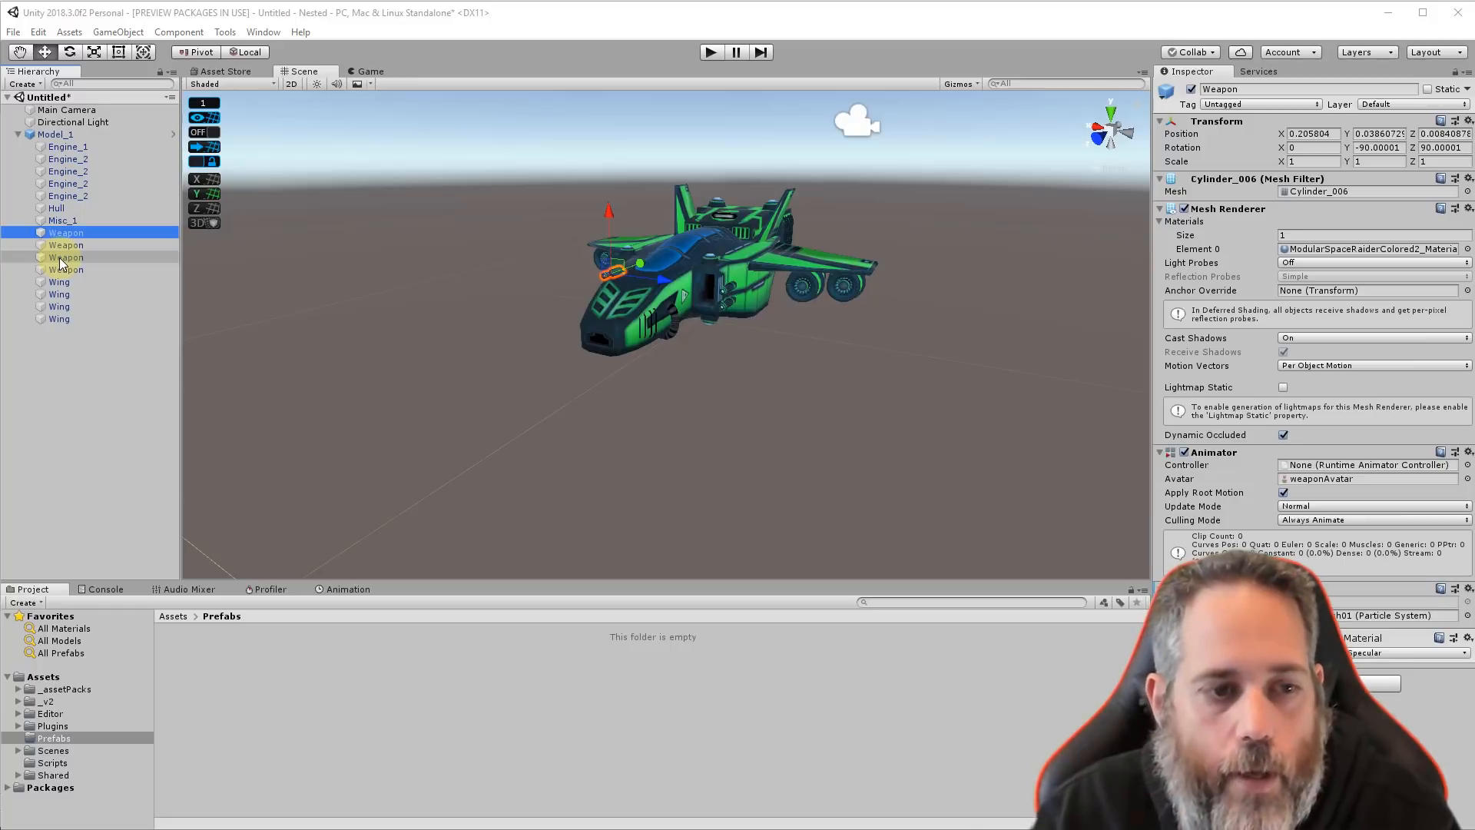
Try to move a Weapon child of Model_1 into the Prefabs folder as a new prefab
left_click_drag(58, 257, 335, 698)
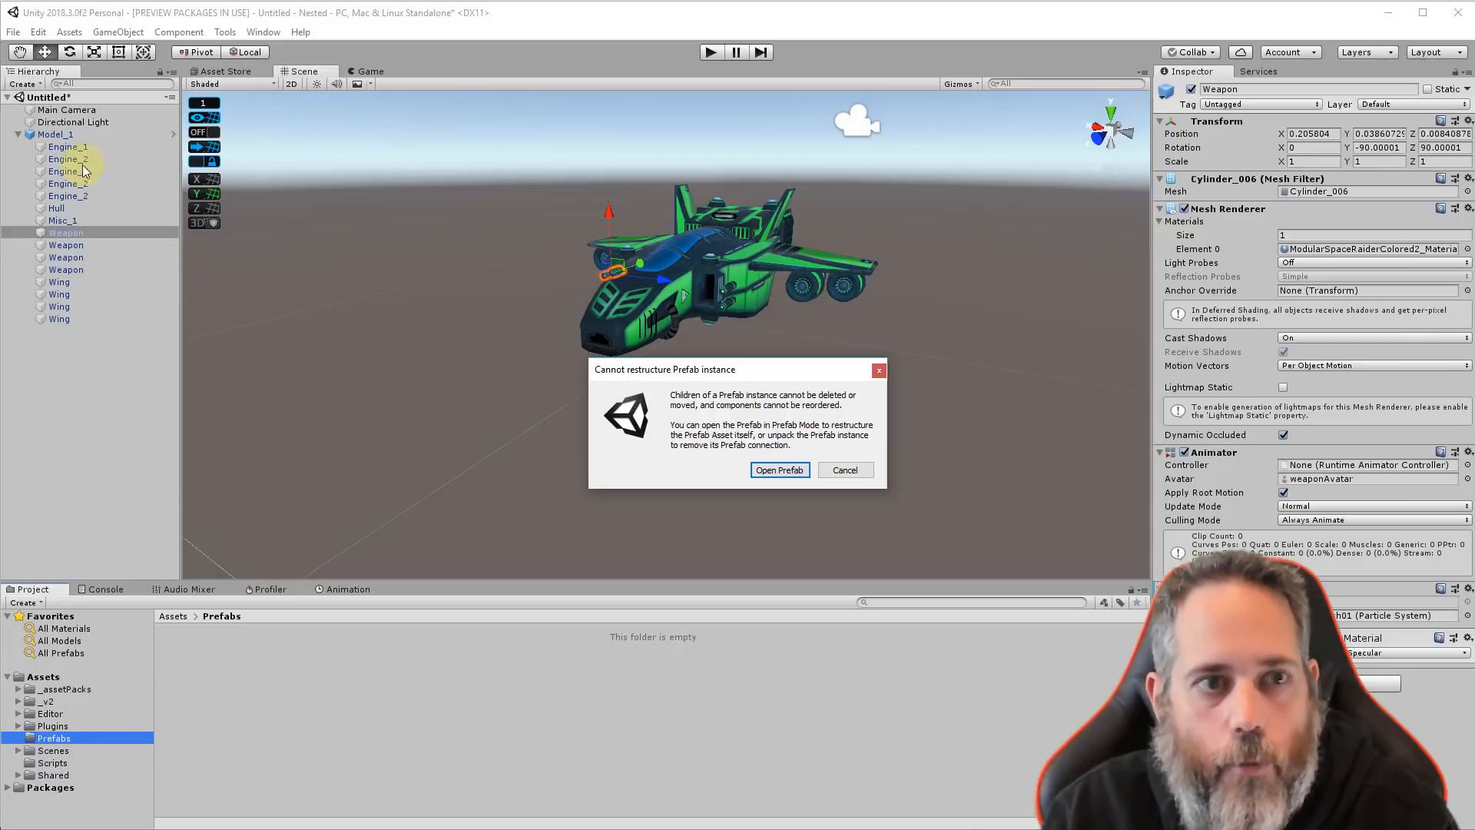
left_click(843, 470)
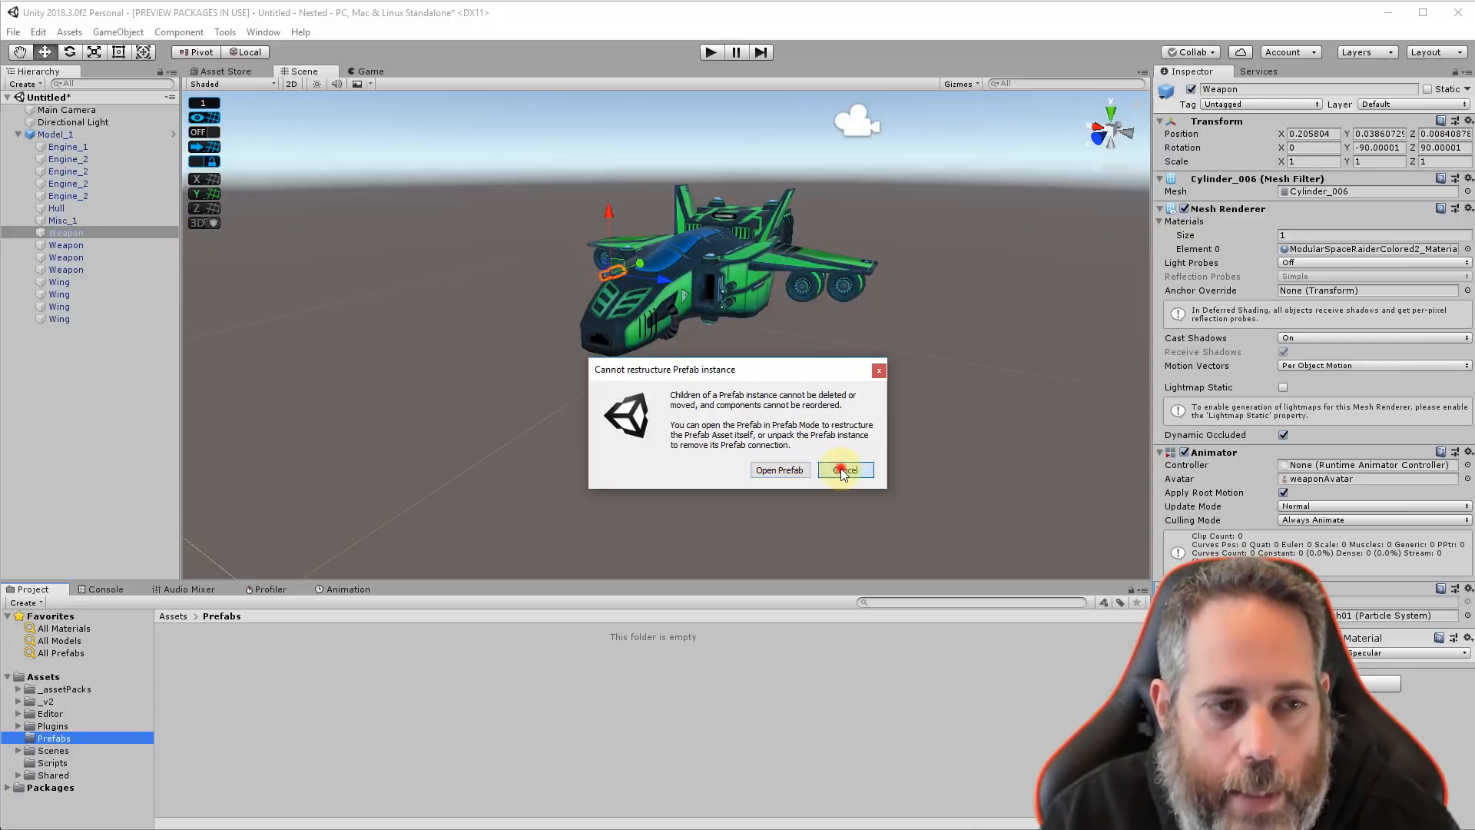
Duplicate the first Weapon and move the copy out of Model_1 to the scene root, then collapse Model_1
left_click(53, 232)
key("ctrl+d")
left_click_drag(62, 332, 27, 438)
left_click(18, 134)
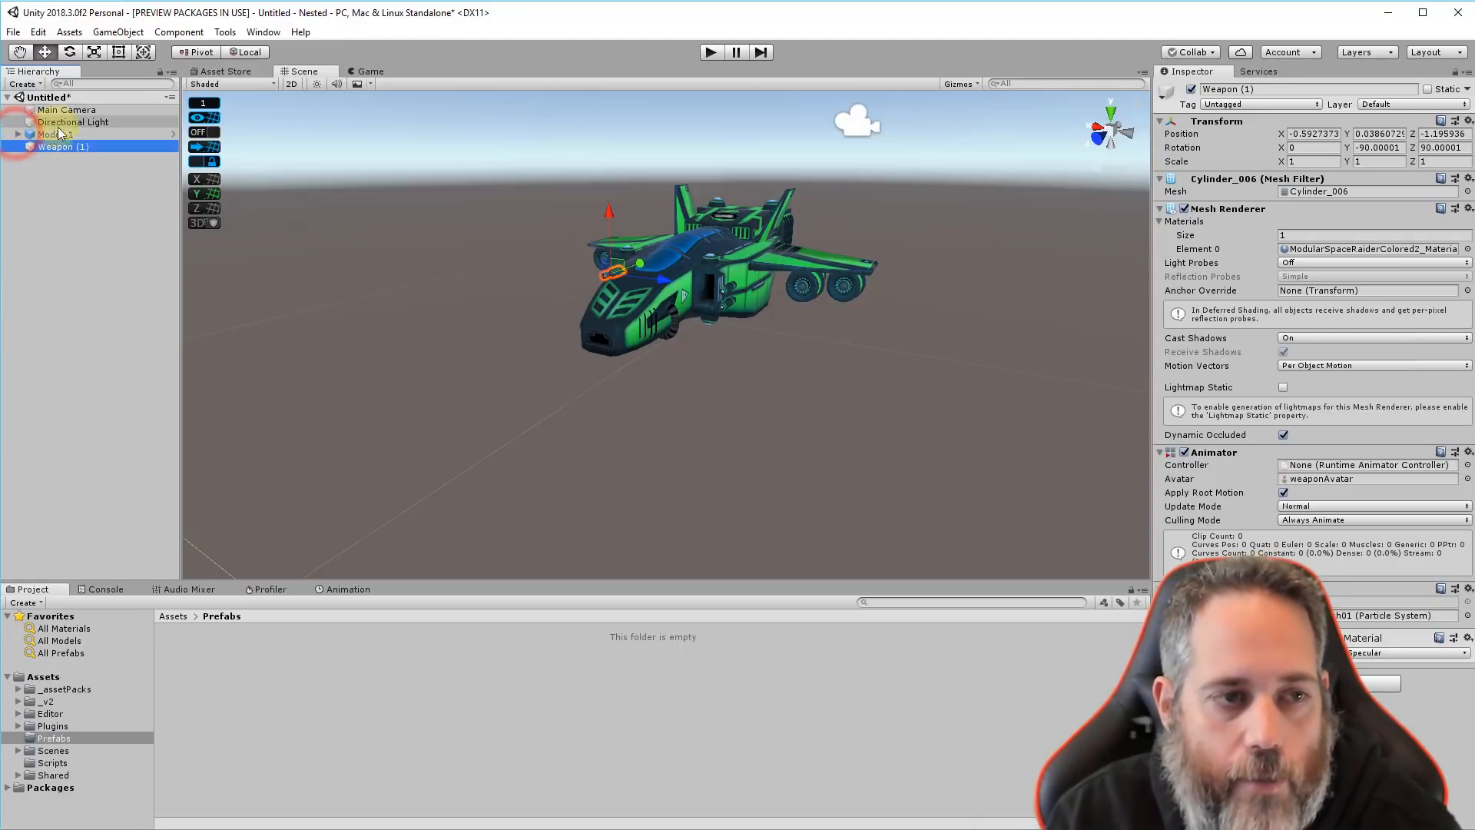
Create a prefab from the duplicated weapon in the Prefabs folder and name it Weapon
left_click_drag(53, 146, 275, 714)
left_click(223, 632)
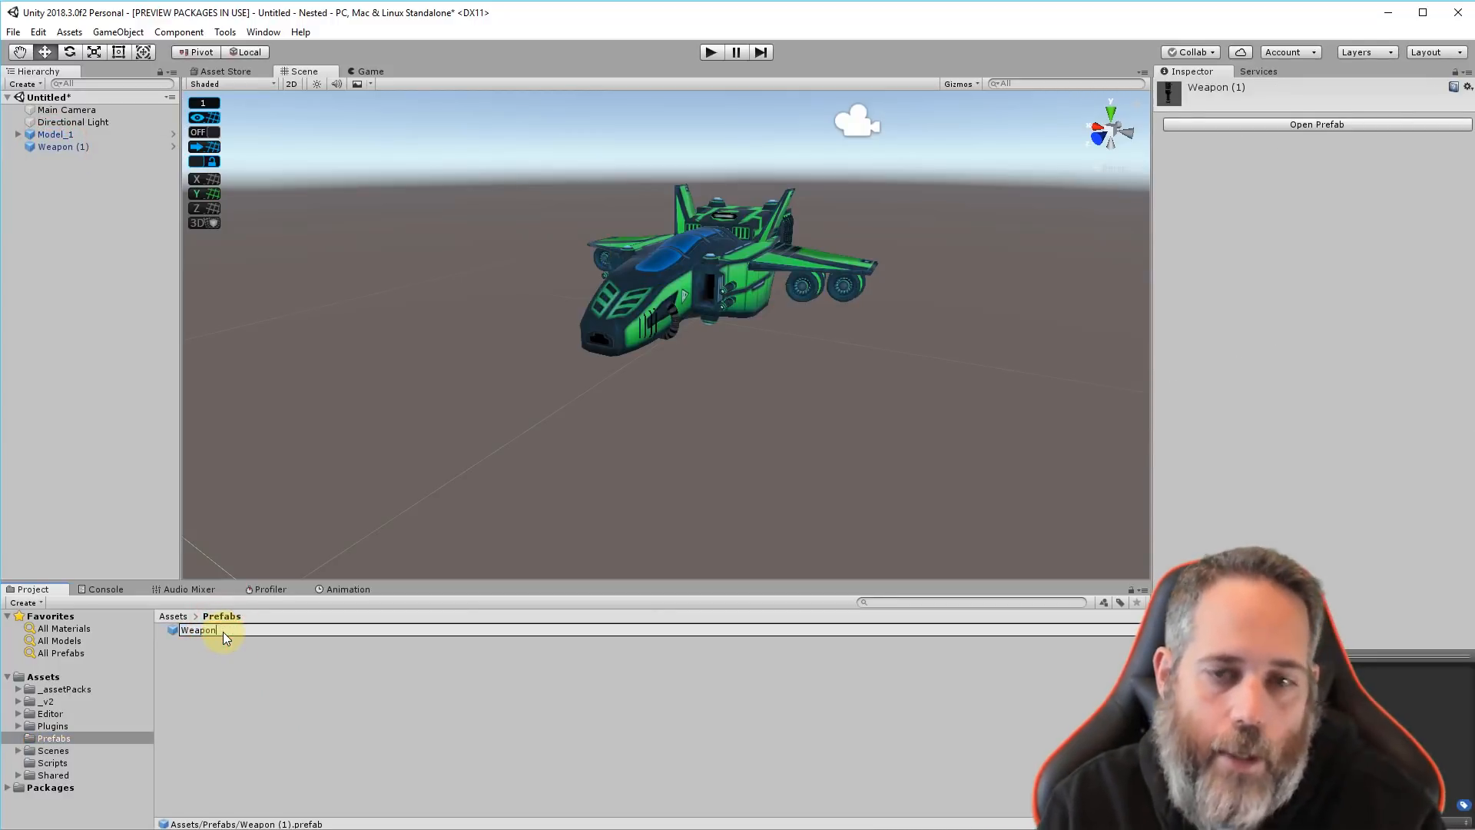
key("Return")
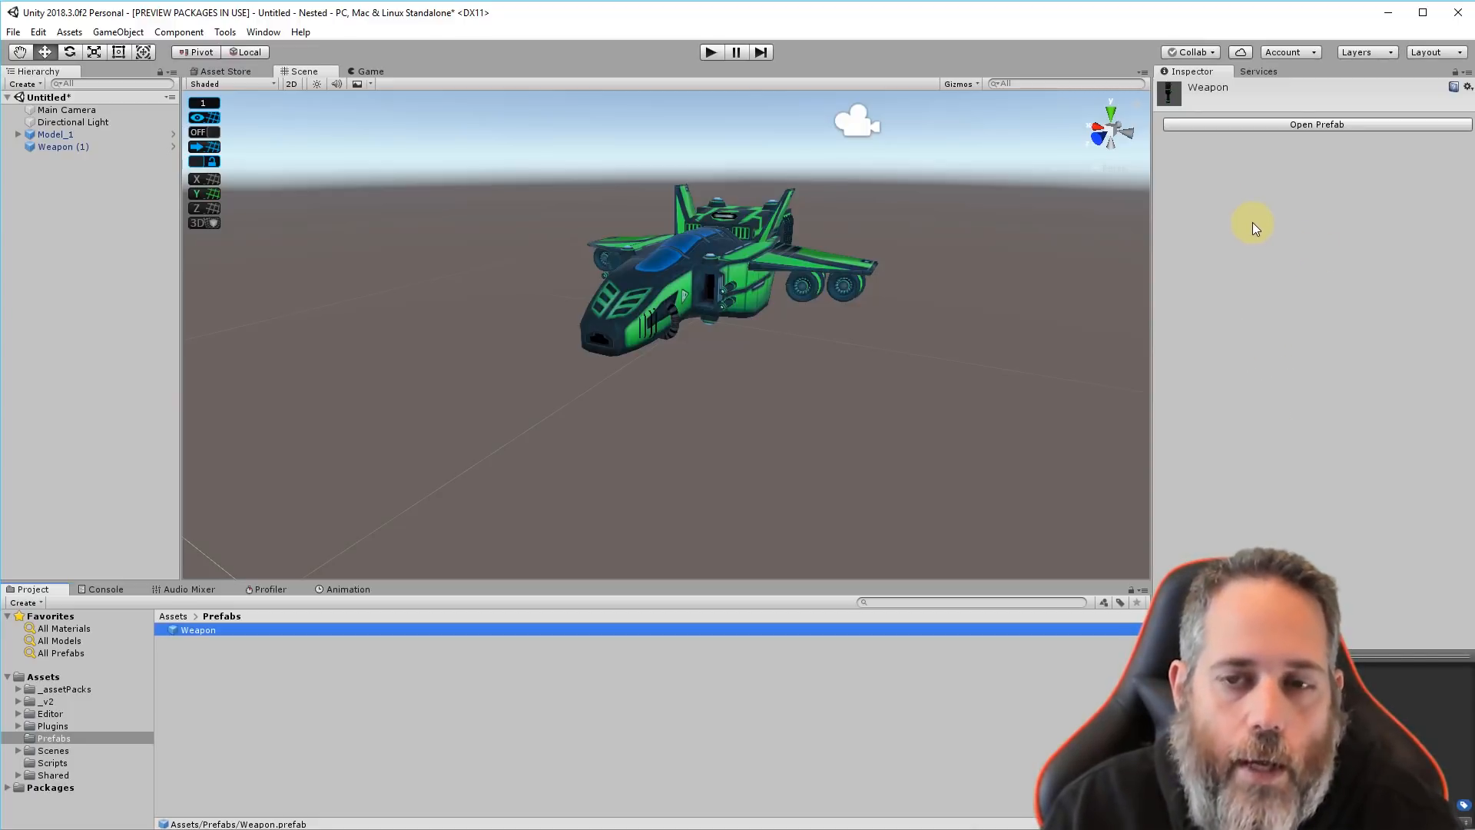
Examine the Weapon and Model_1 prefabs in prefab editing mode and return to the scene
left_click(1225, 126)
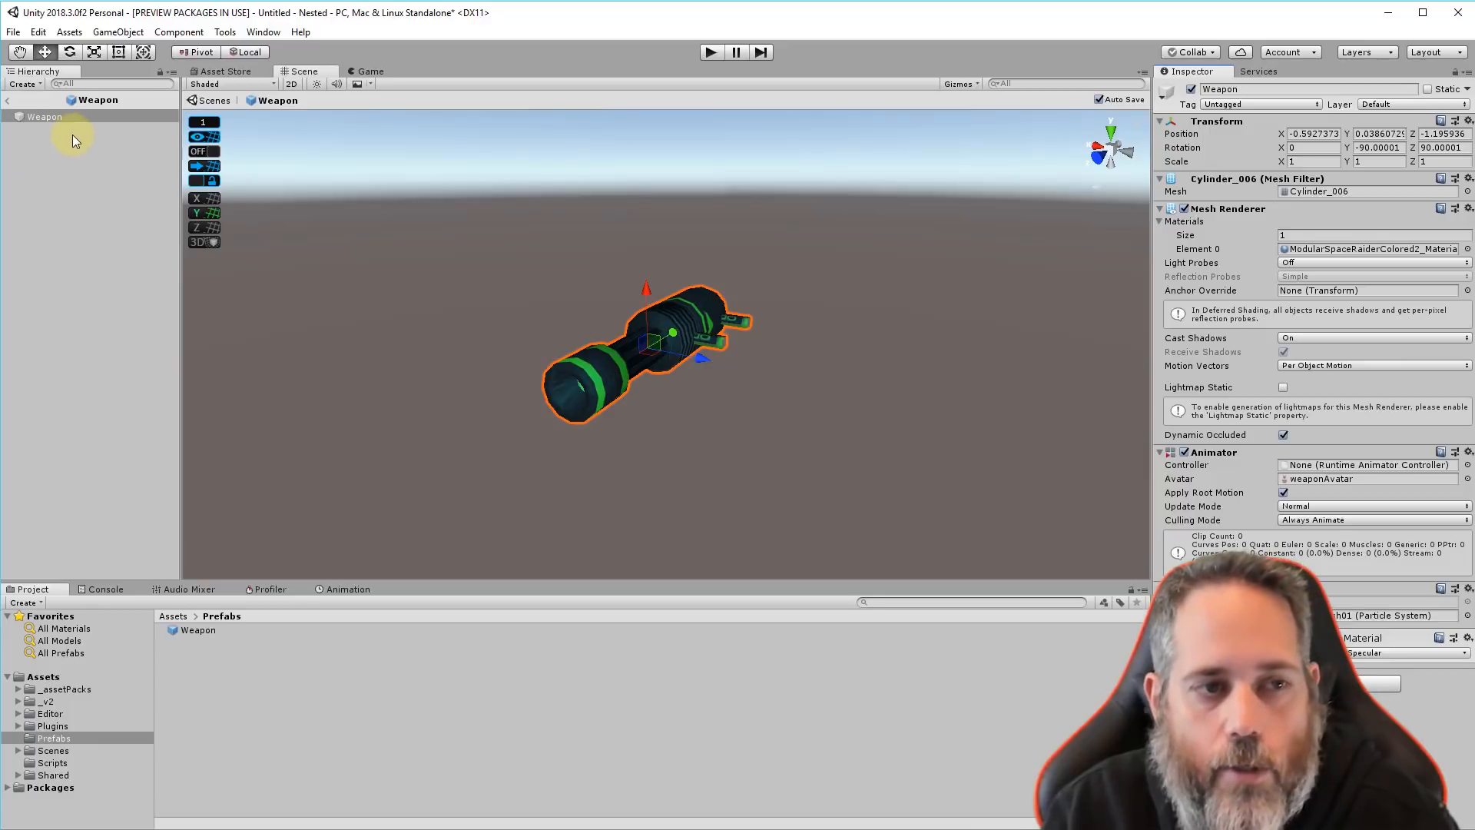
left_click(8, 102)
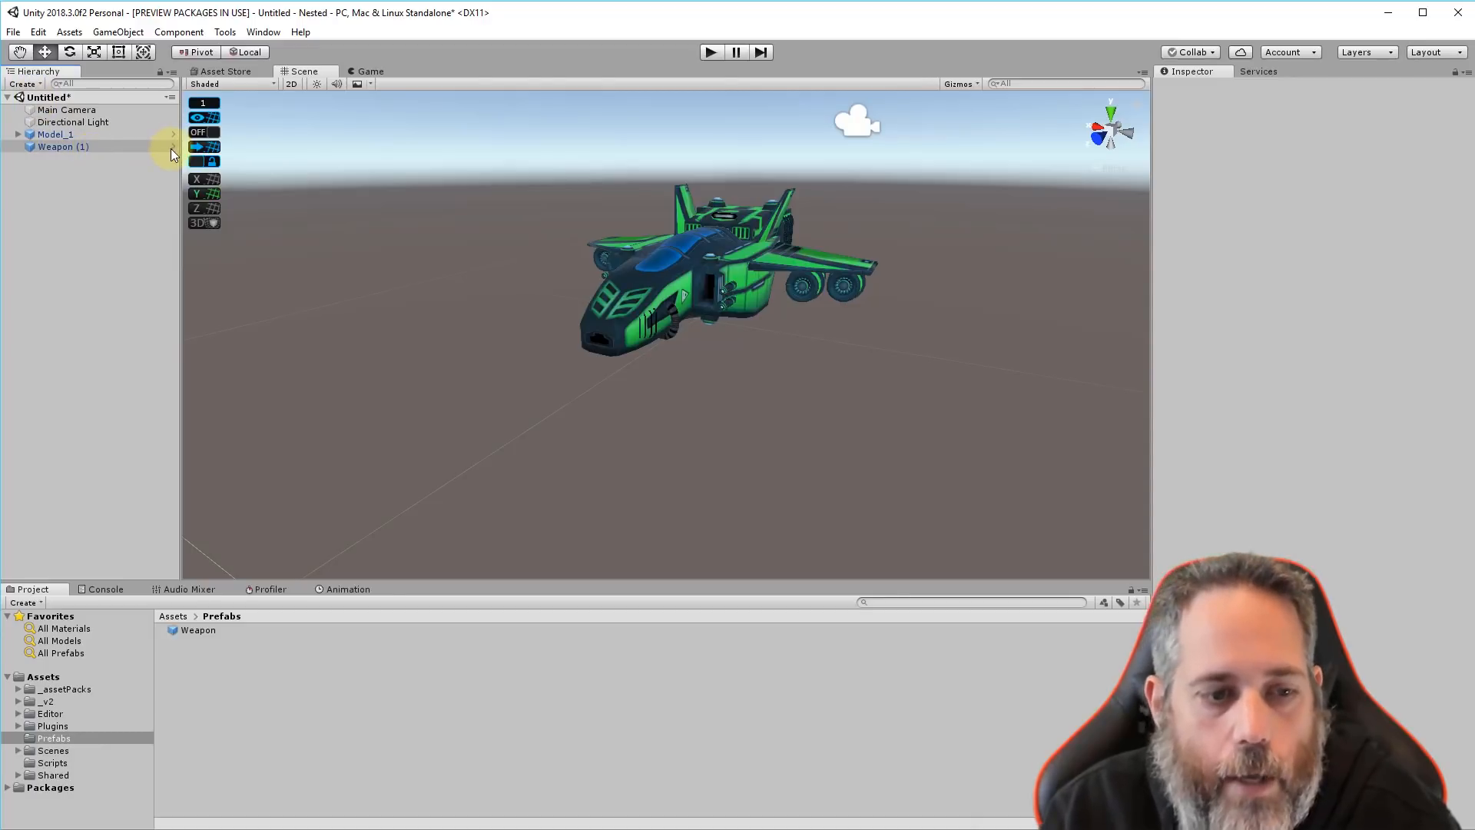
left_click(198, 630)
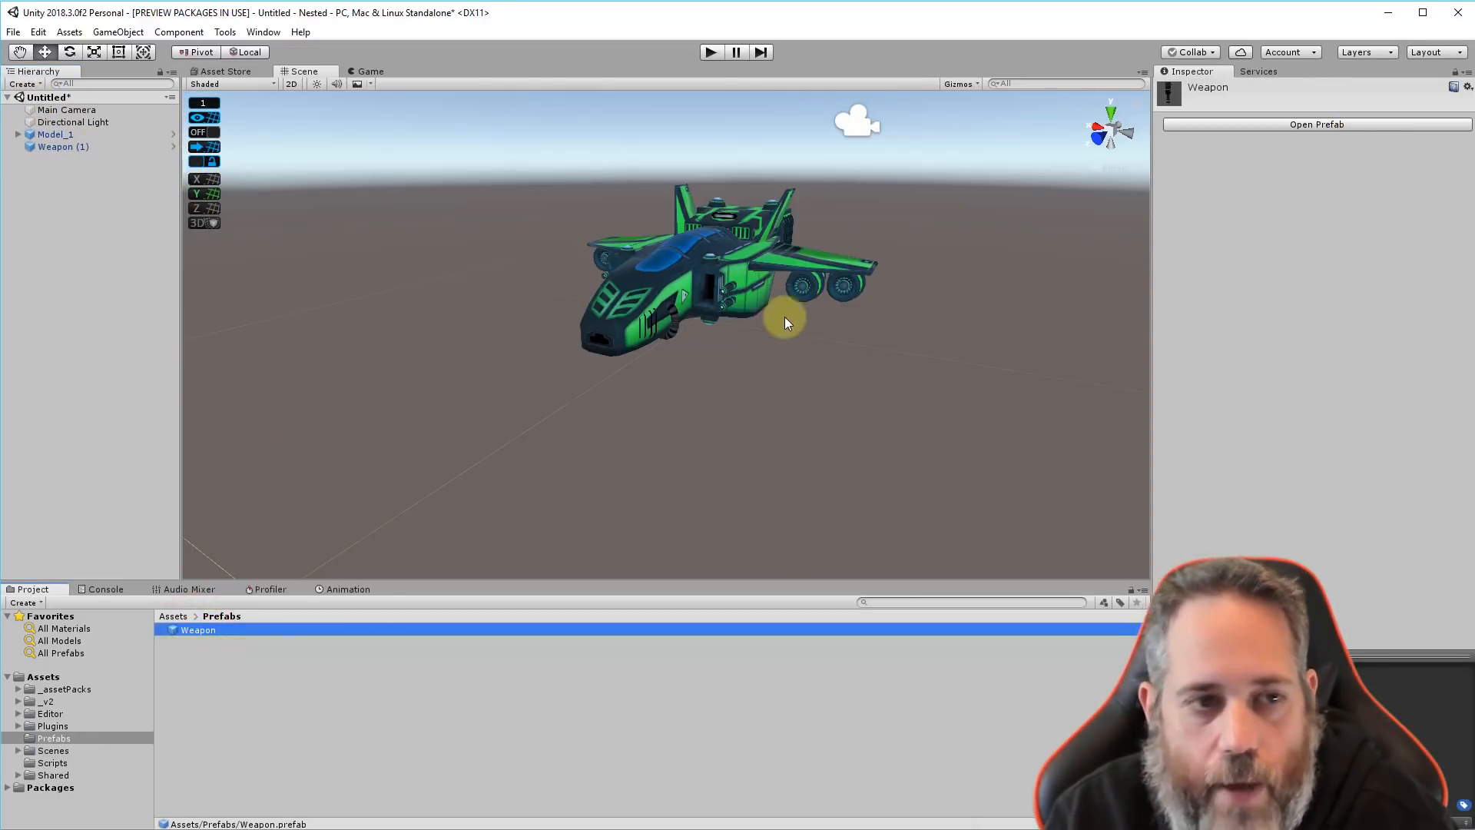
left_click(115, 146)
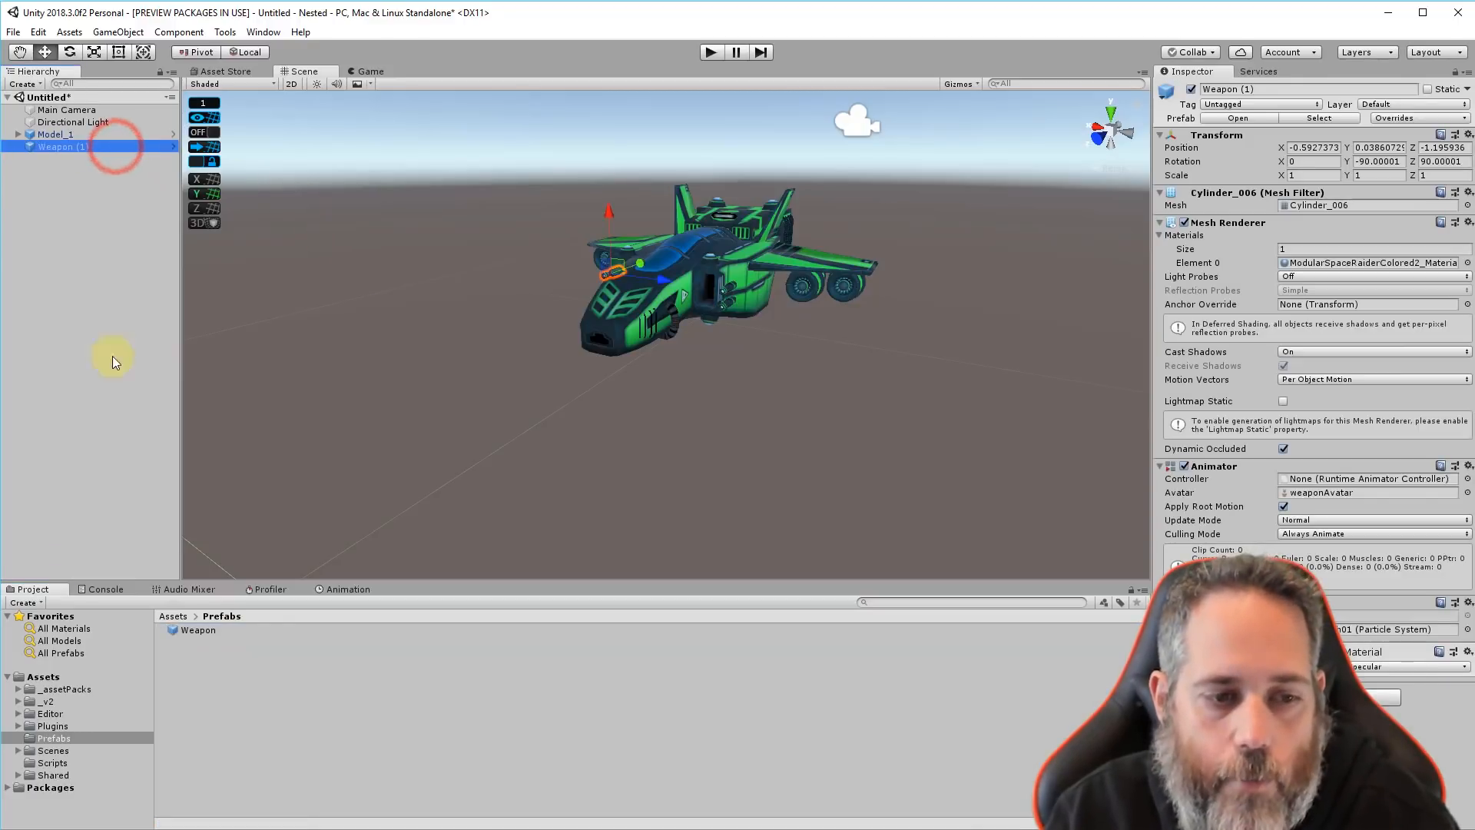
left_click(170, 146)
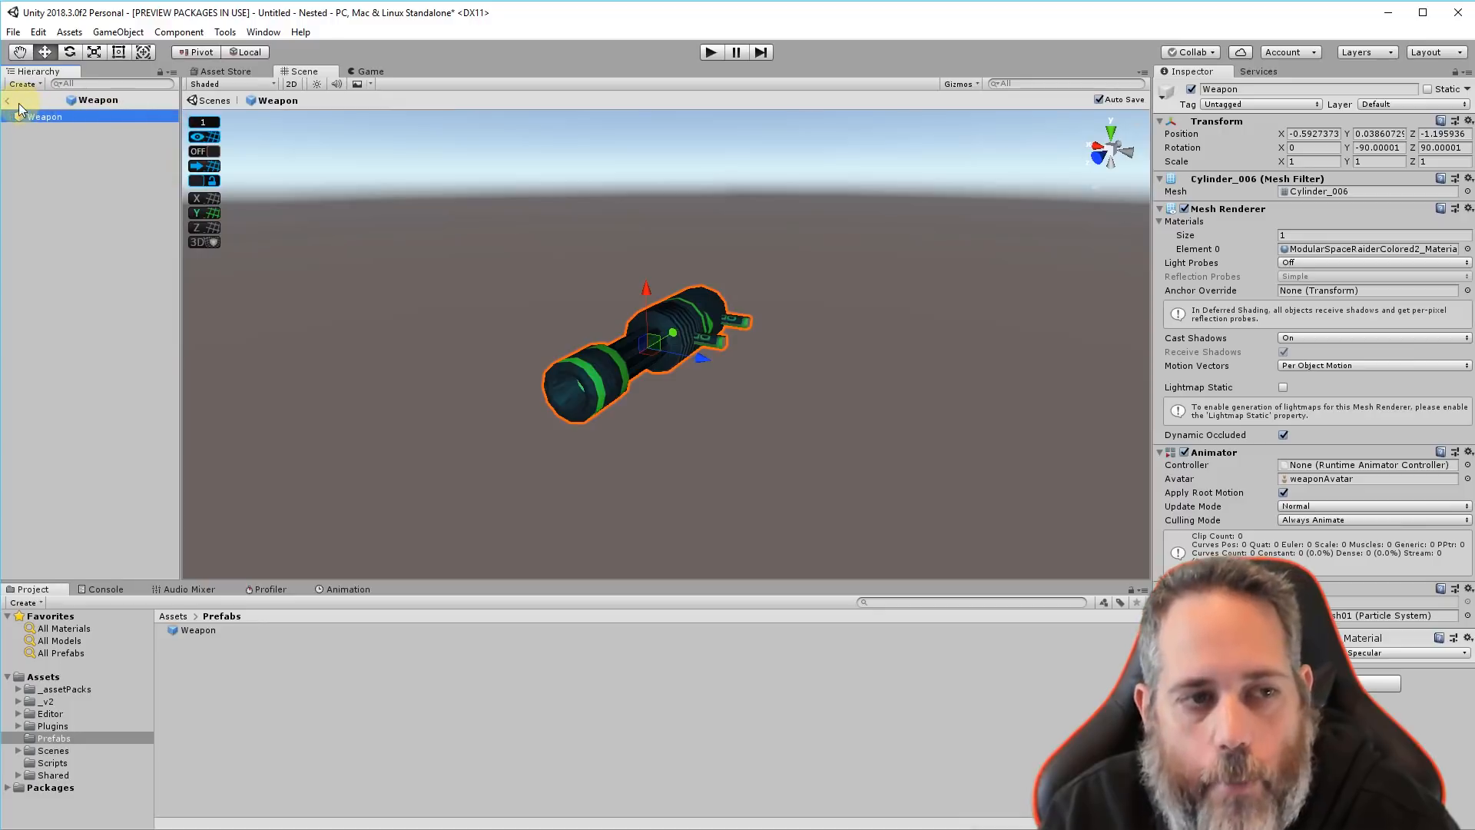
left_click(7, 101)
left_click(169, 135)
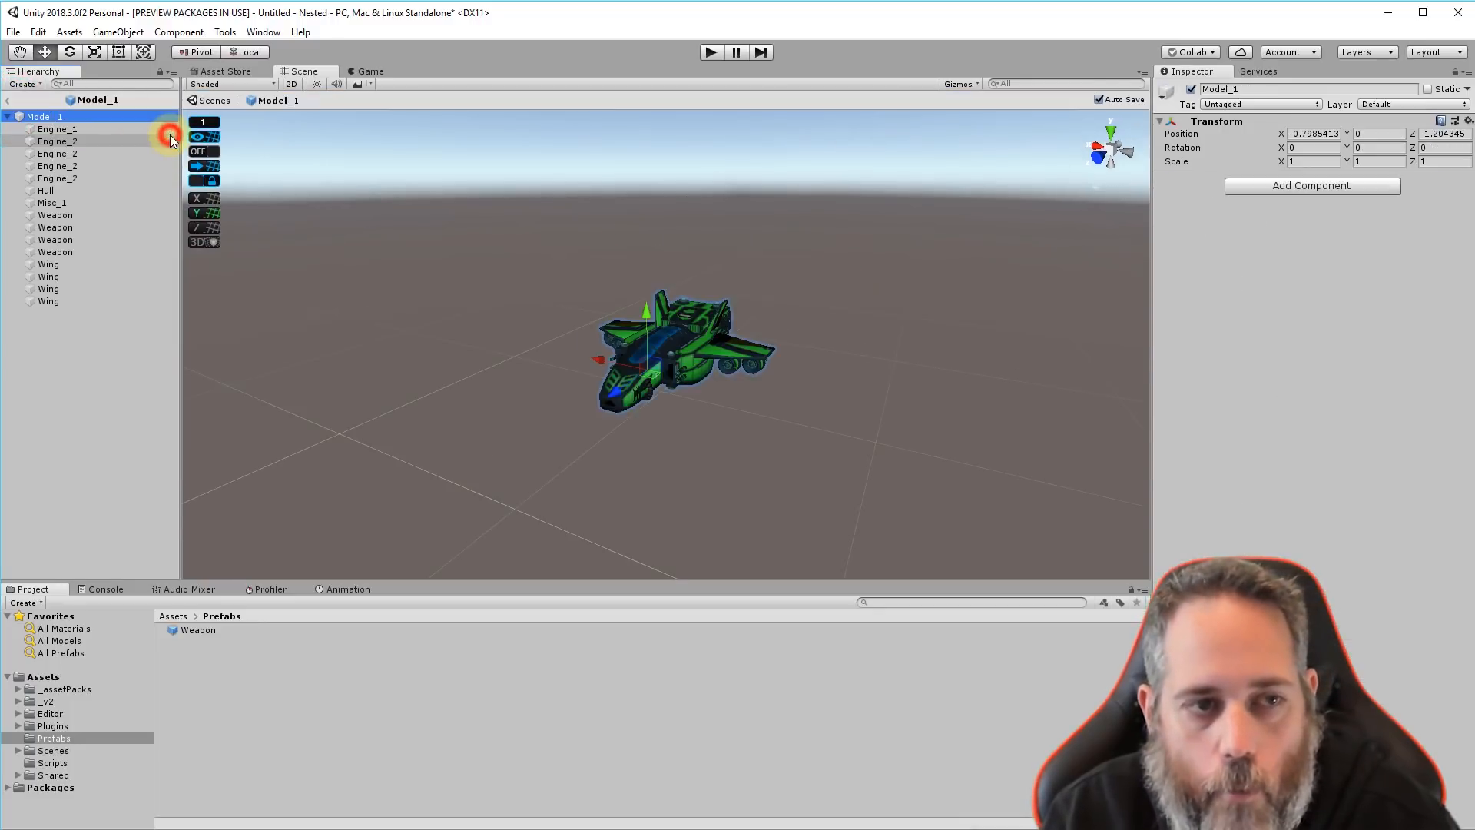
left_click(8, 101)
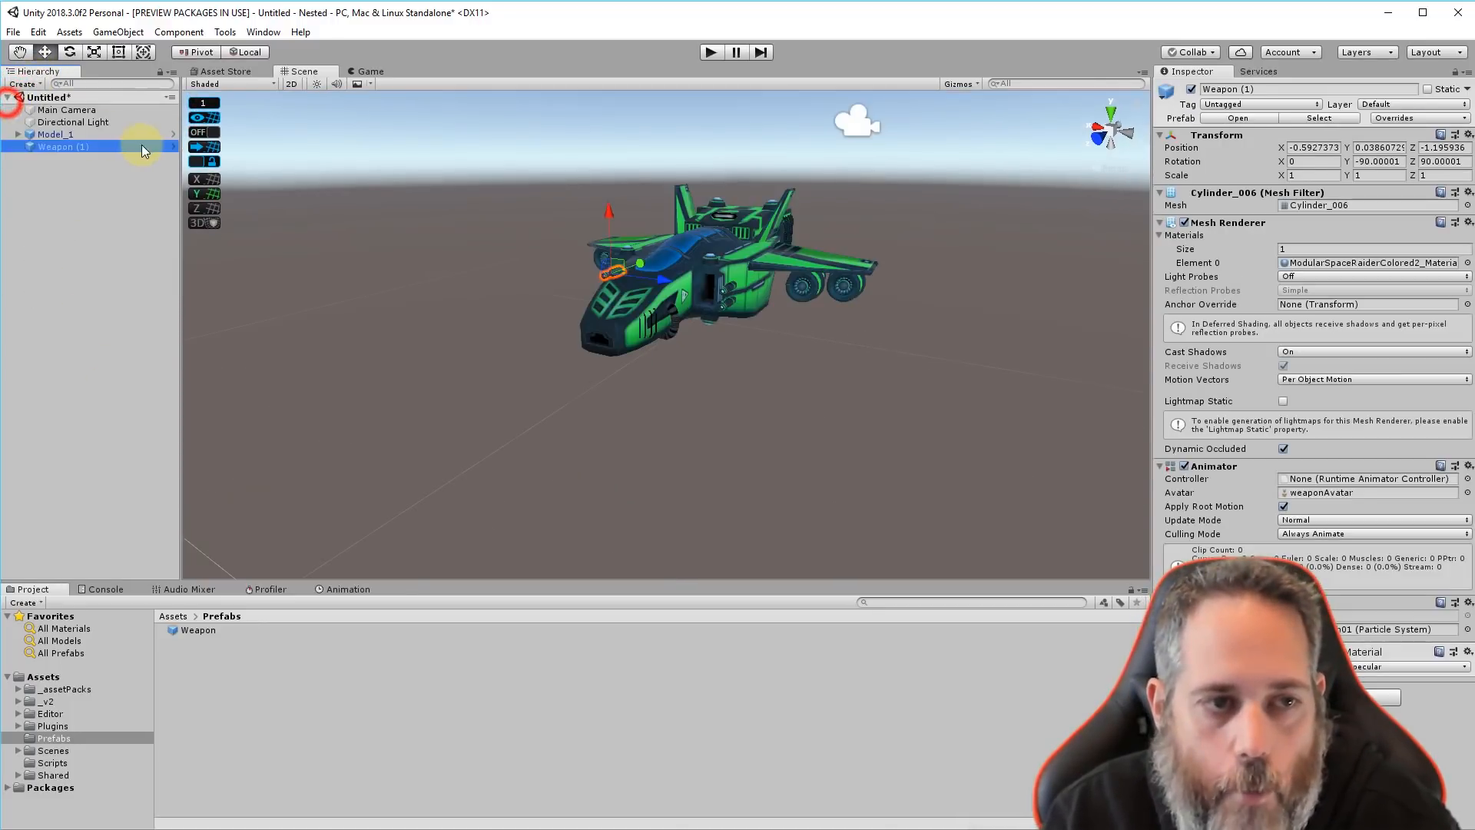
left_click(173, 146)
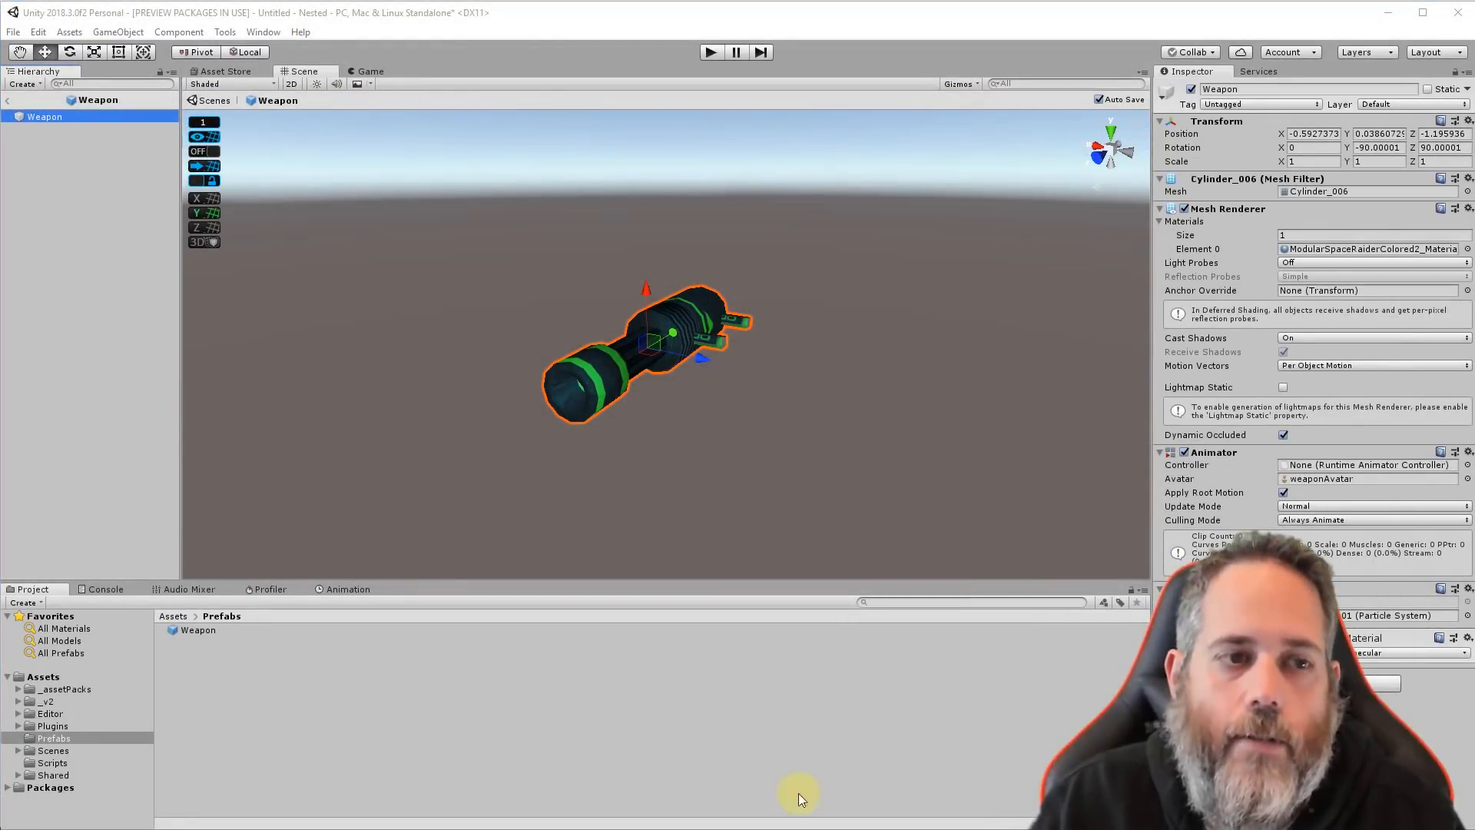
left_click(9, 103)
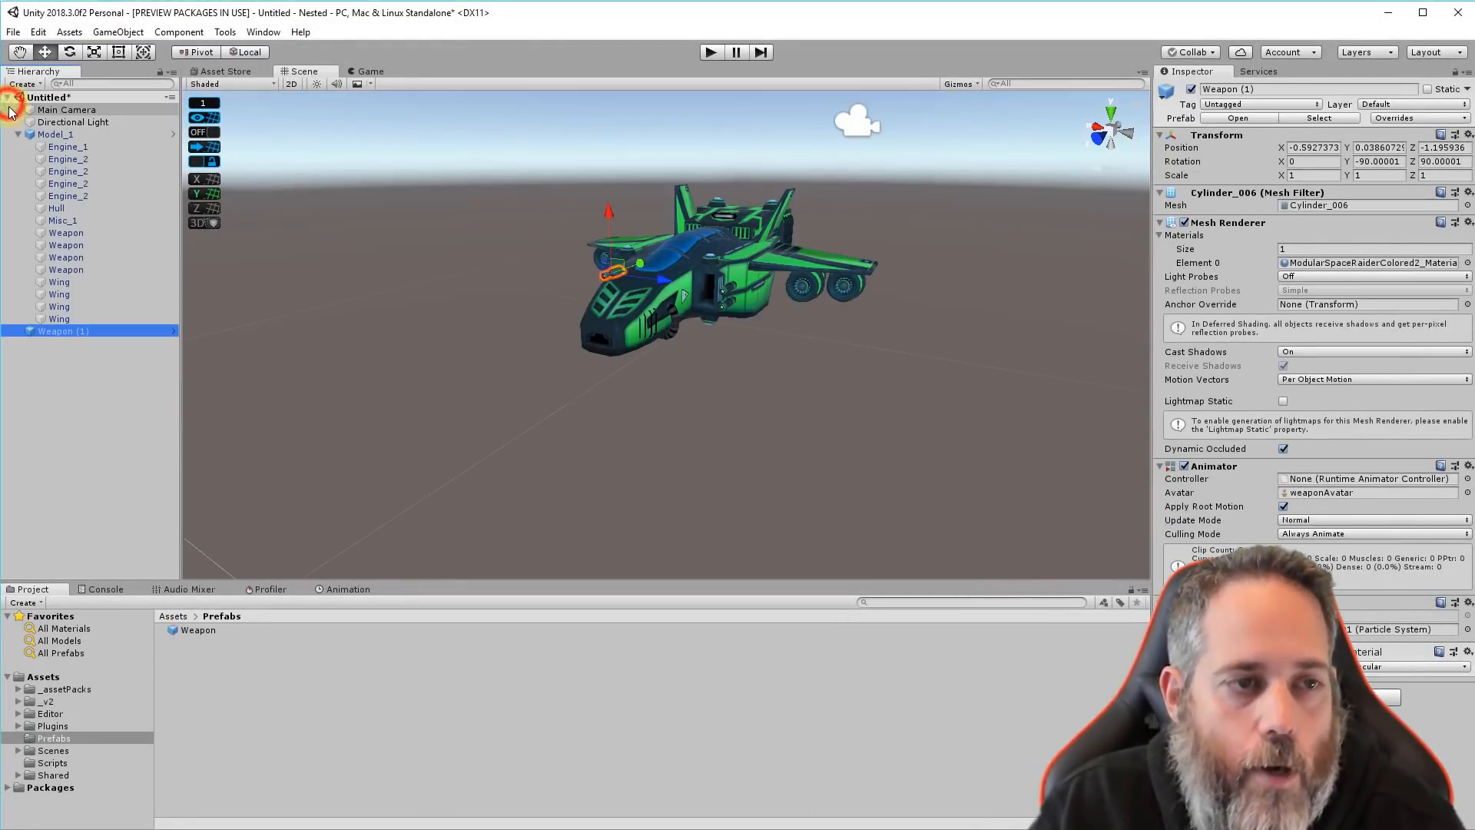
Create an original prefab from Model_1 in the Prefabs folder and name it Green Ship
left_click(38, 132)
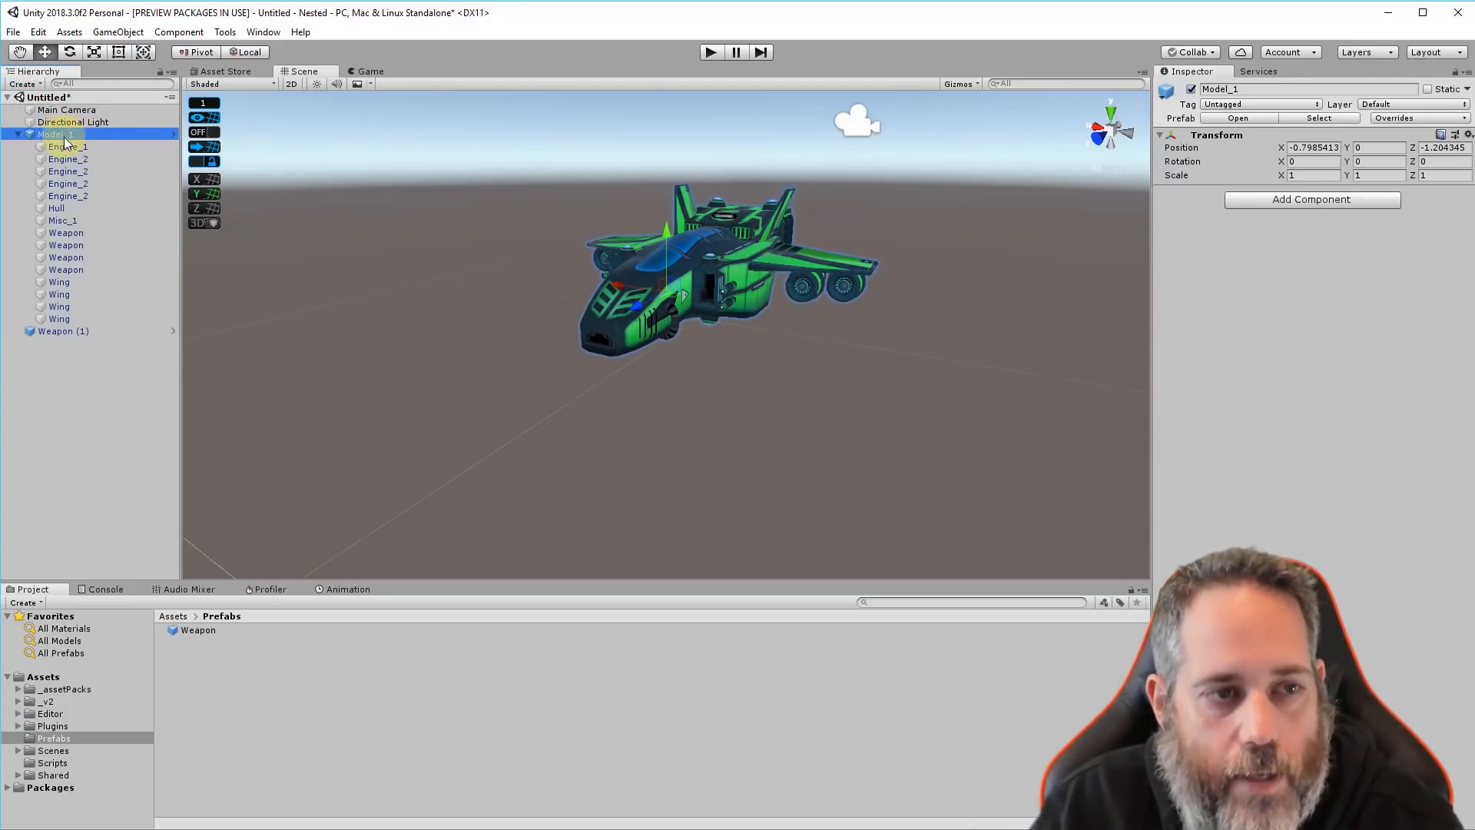
left_click_drag(44, 136, 198, 693)
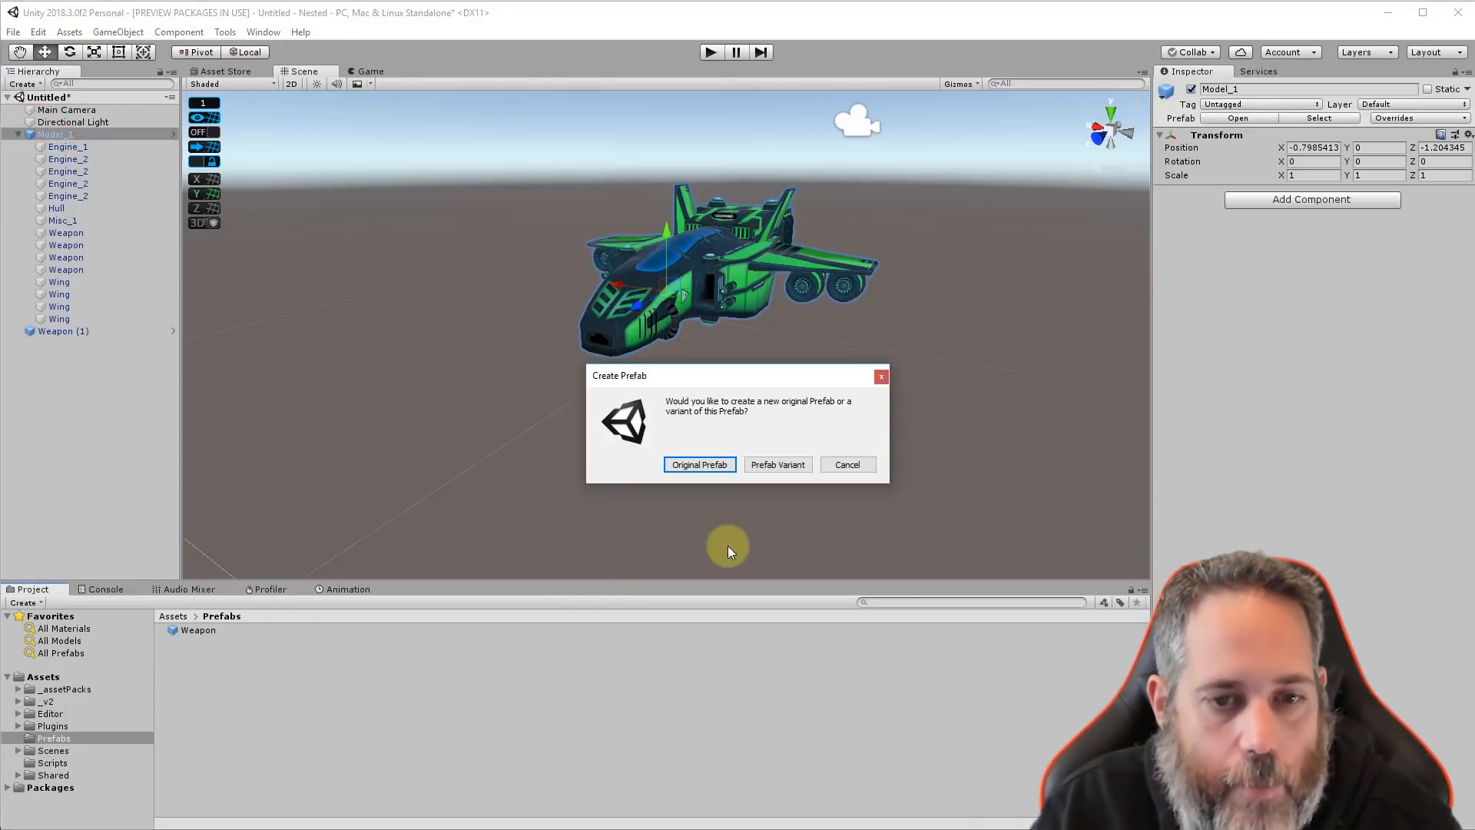
left_click(701, 466)
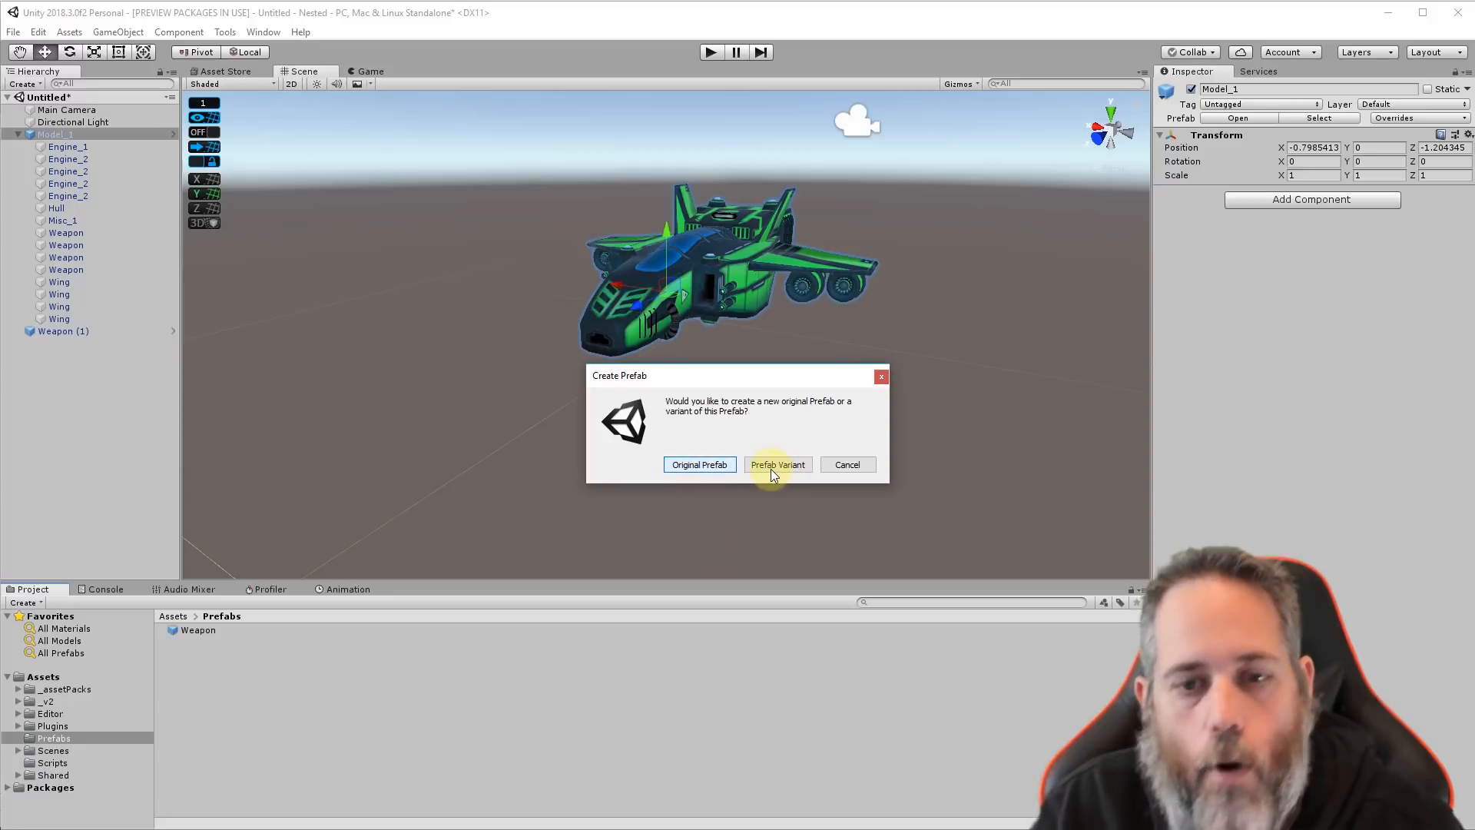
left_click(714, 466)
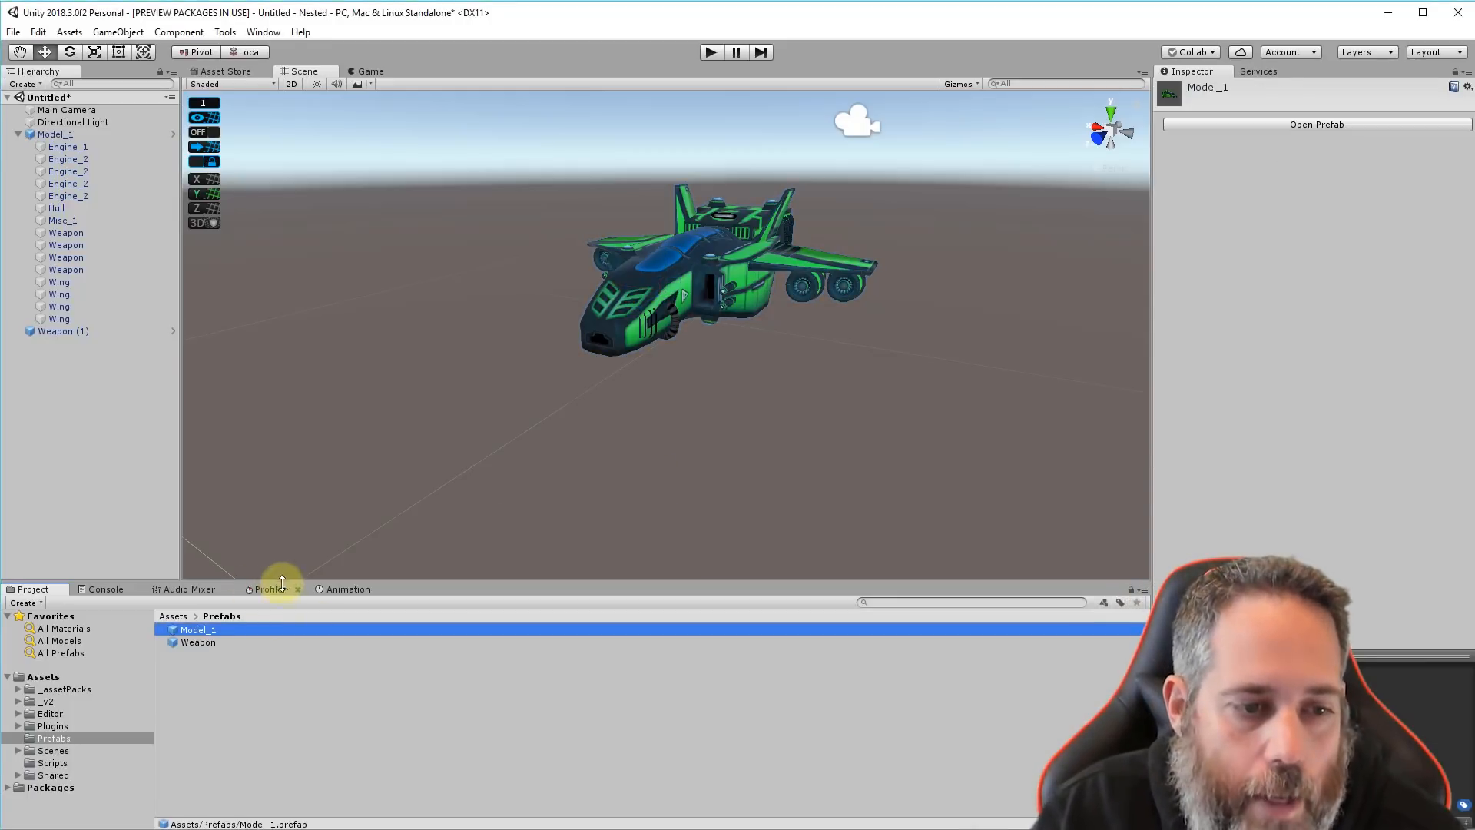
left_click(218, 630)
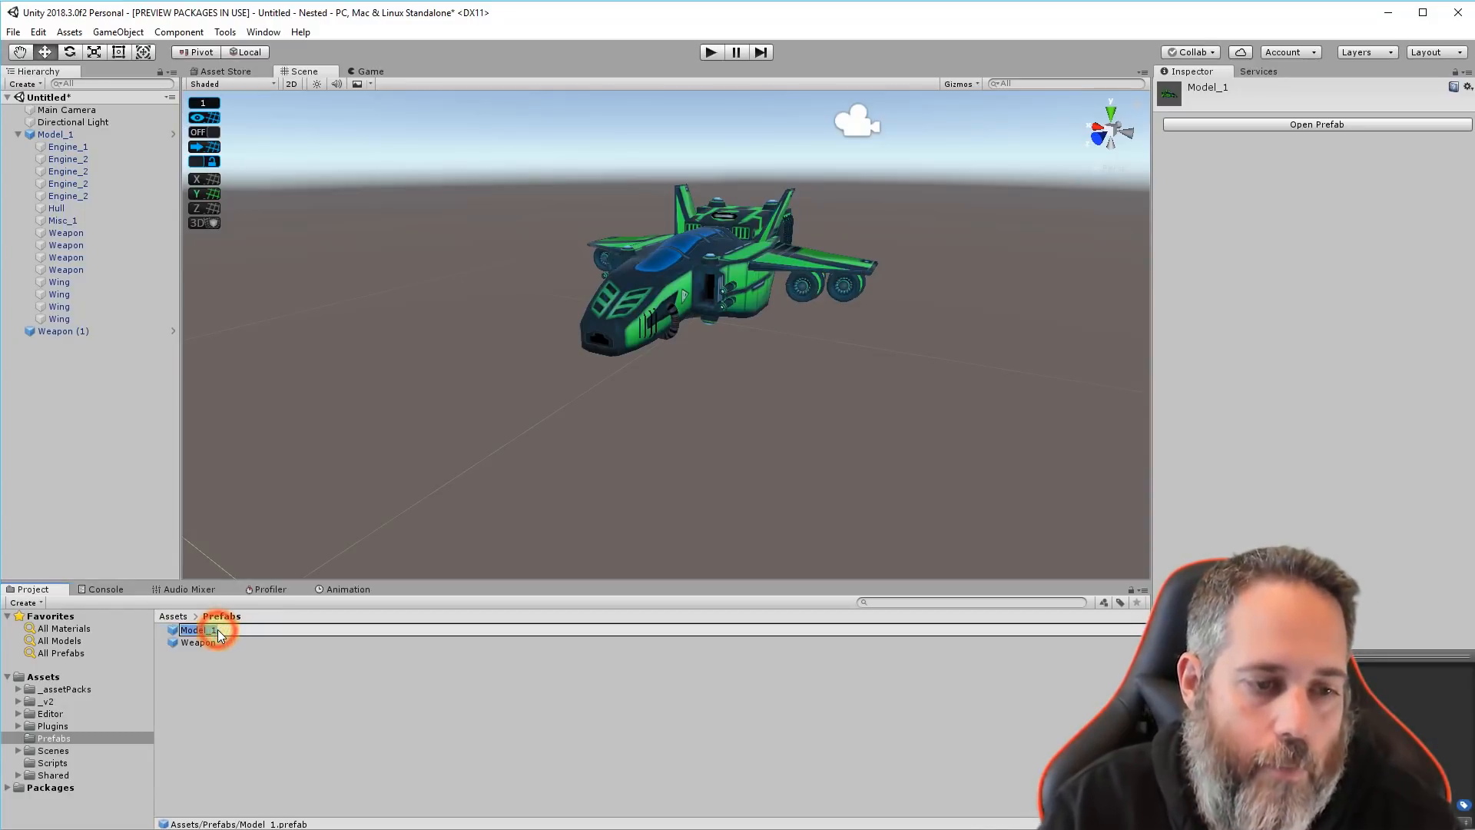
key("Return")
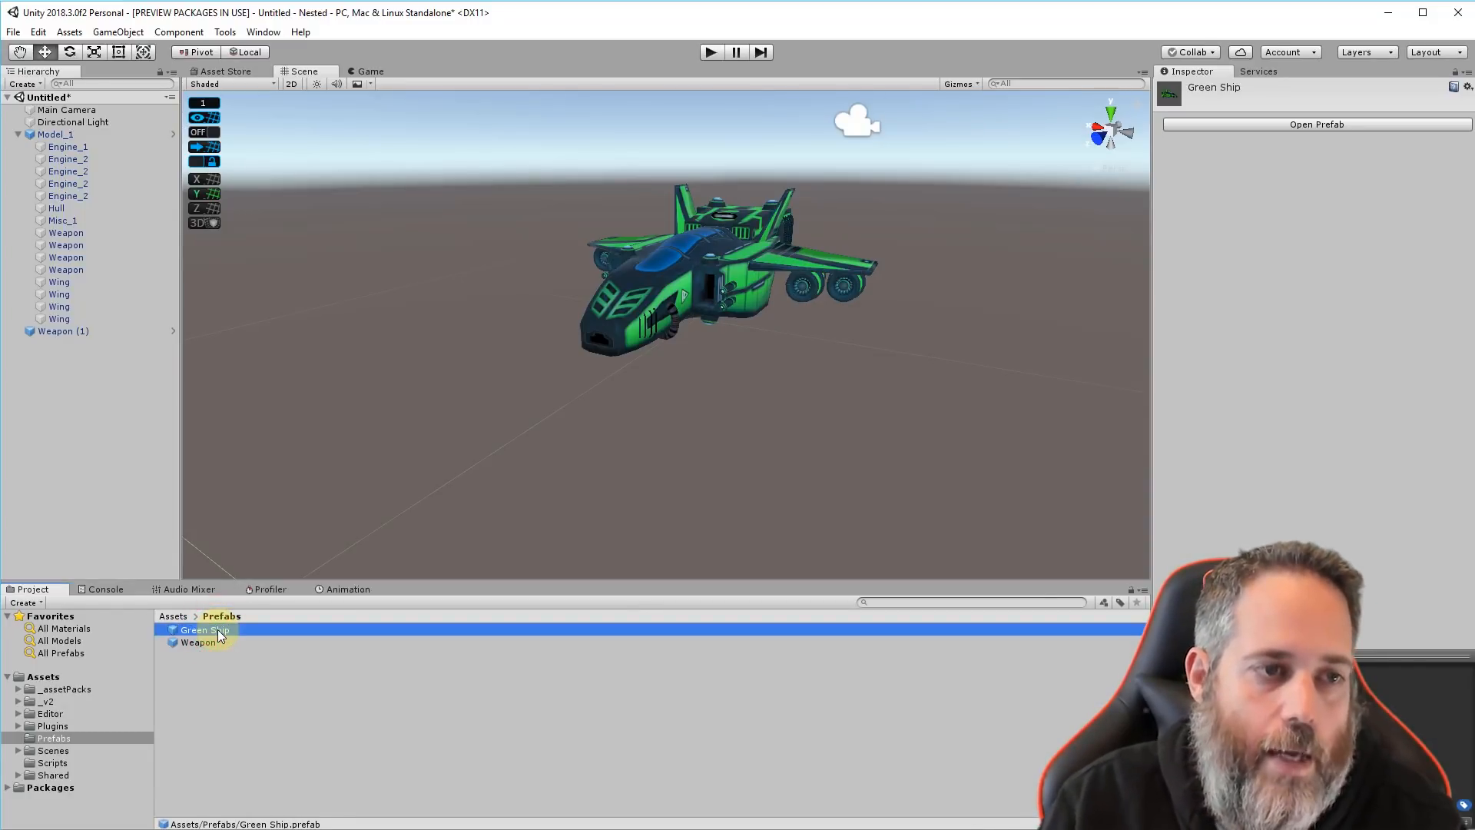
Open the Green Ship prefab for editing and add the Weapon prefab as a child just above its original weapons
left_click(80, 136)
left_click(79, 134)
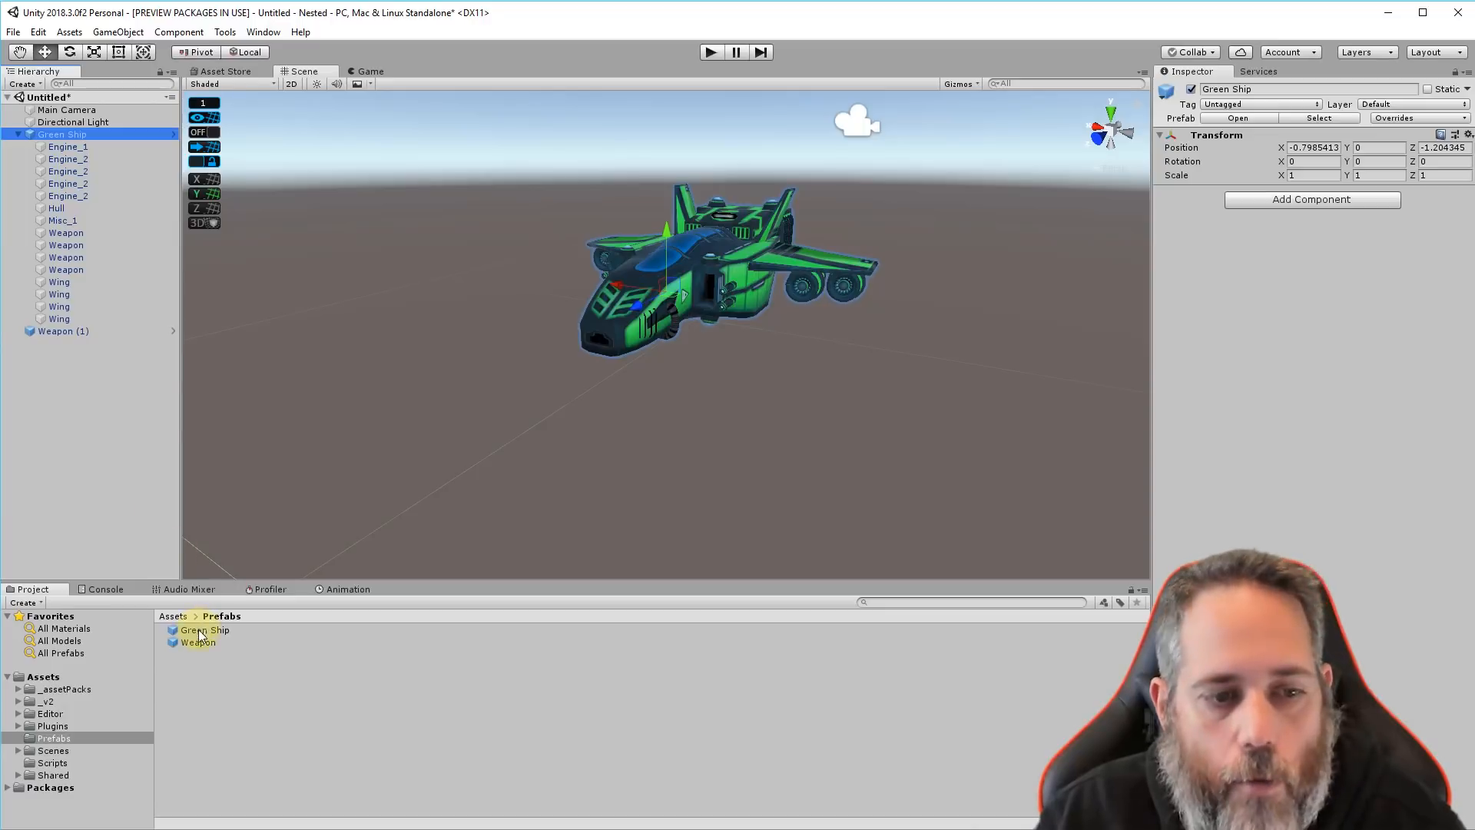
left_click_drag(194, 643, 110, 282)
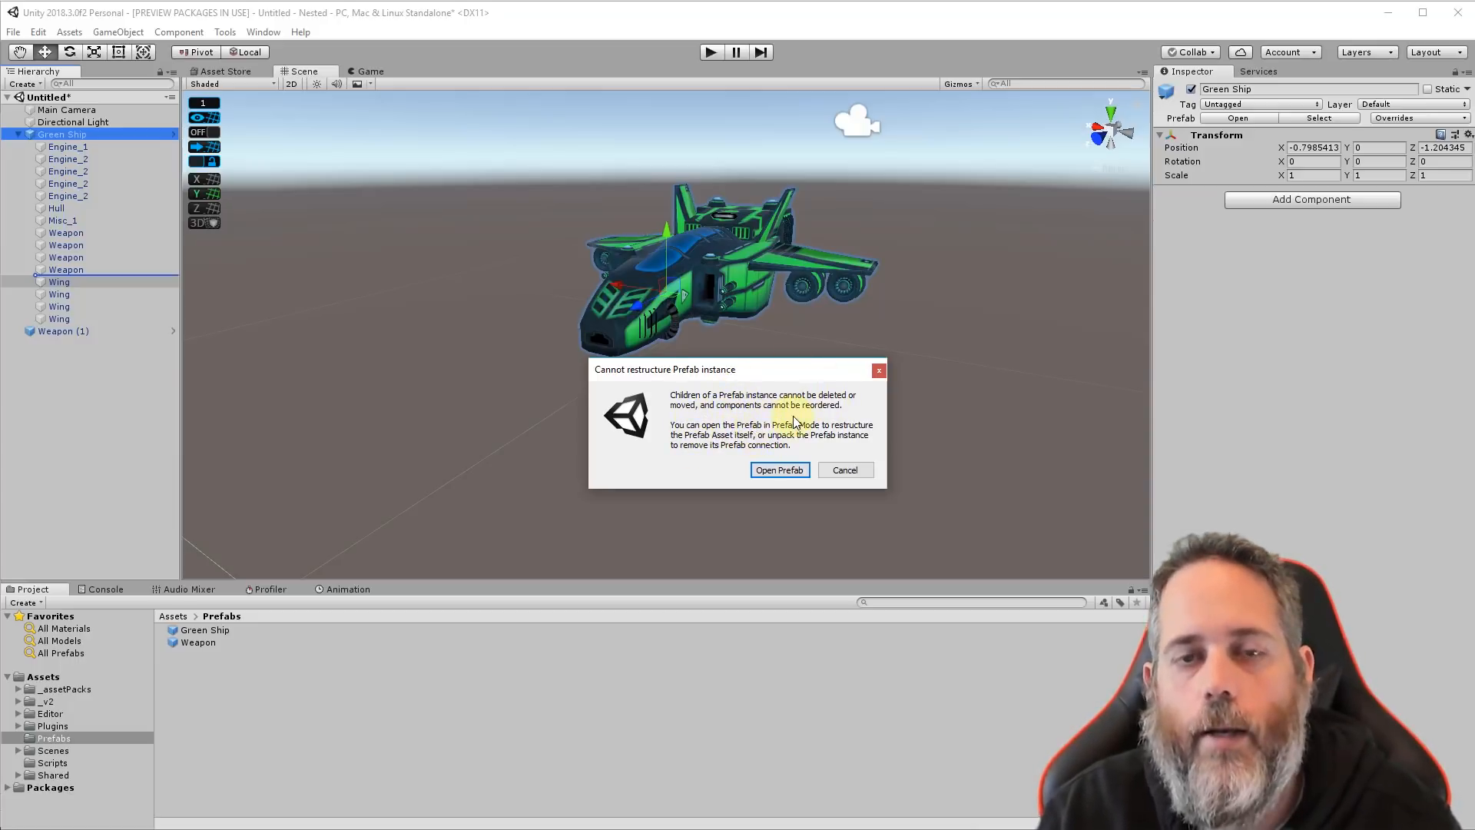
left_click(780, 470)
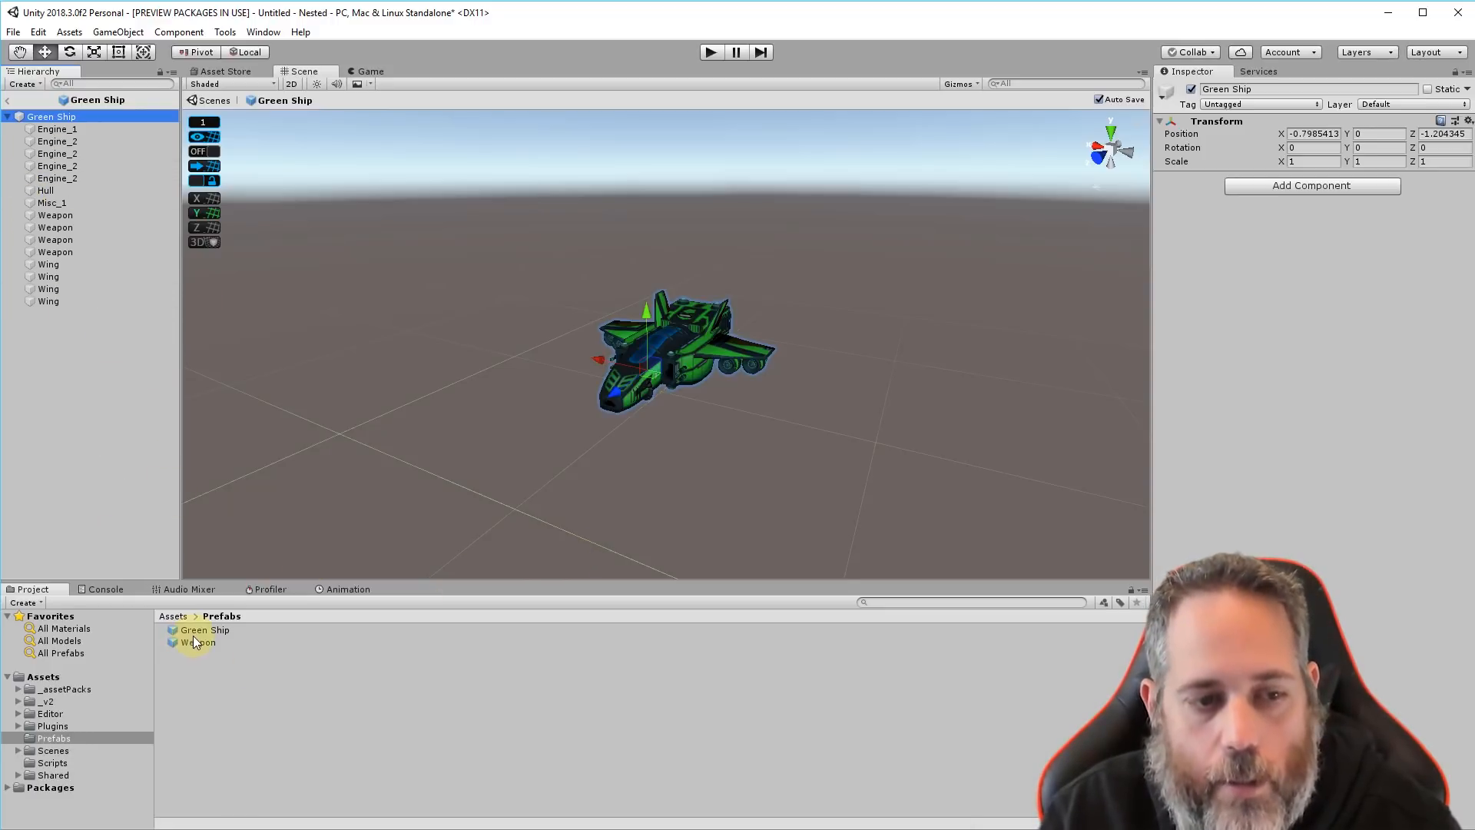
left_click_drag(192, 640, 102, 216)
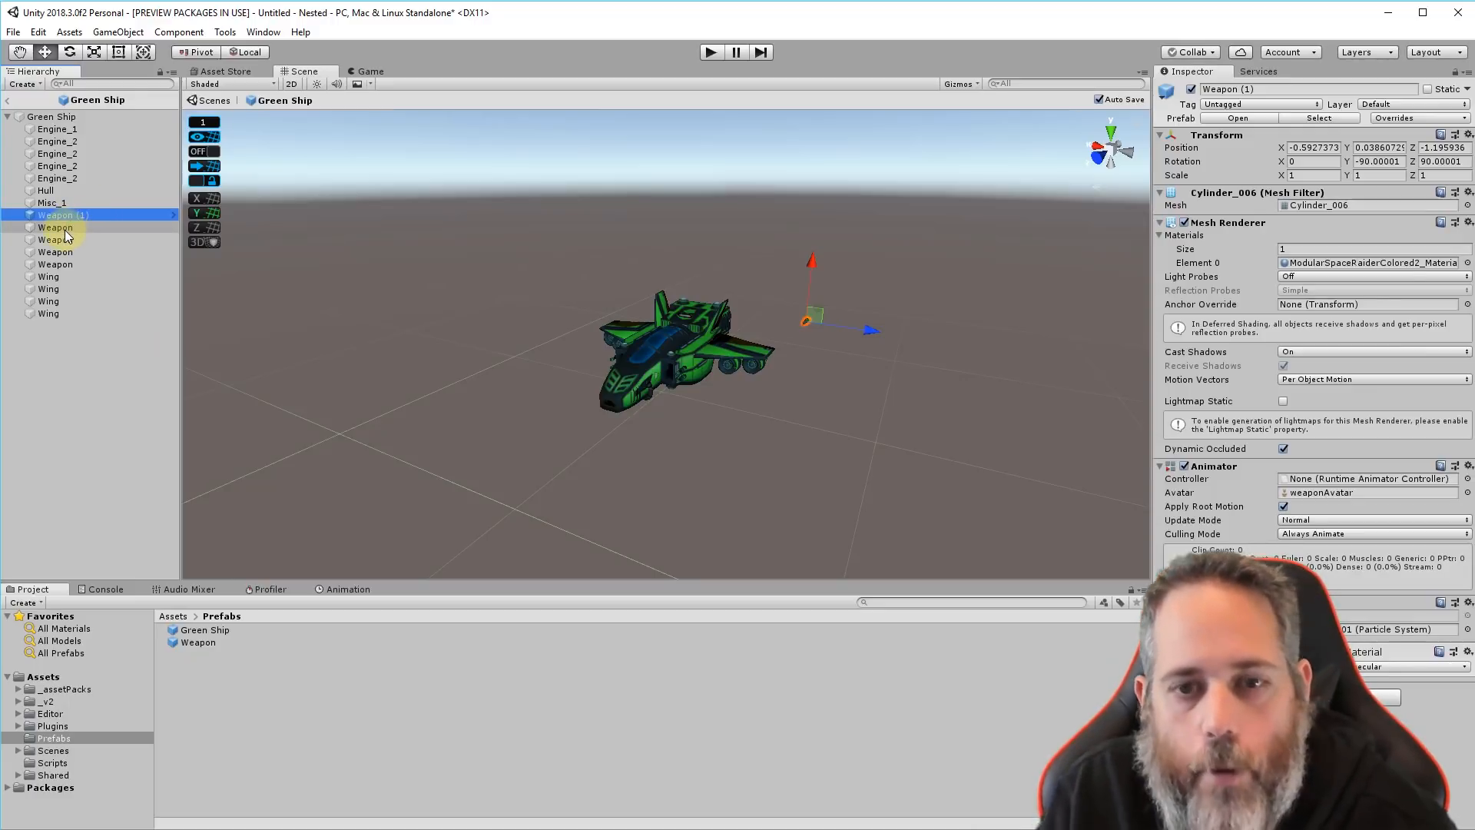
Copy the first original weapon's Transform values onto the nested Weapon (1) so it sits in the same place
scroll(888, 334, "up", 6)
right_click_drag(888, 334, 848, 325)
right_click_drag(700, 281, 504, 294)
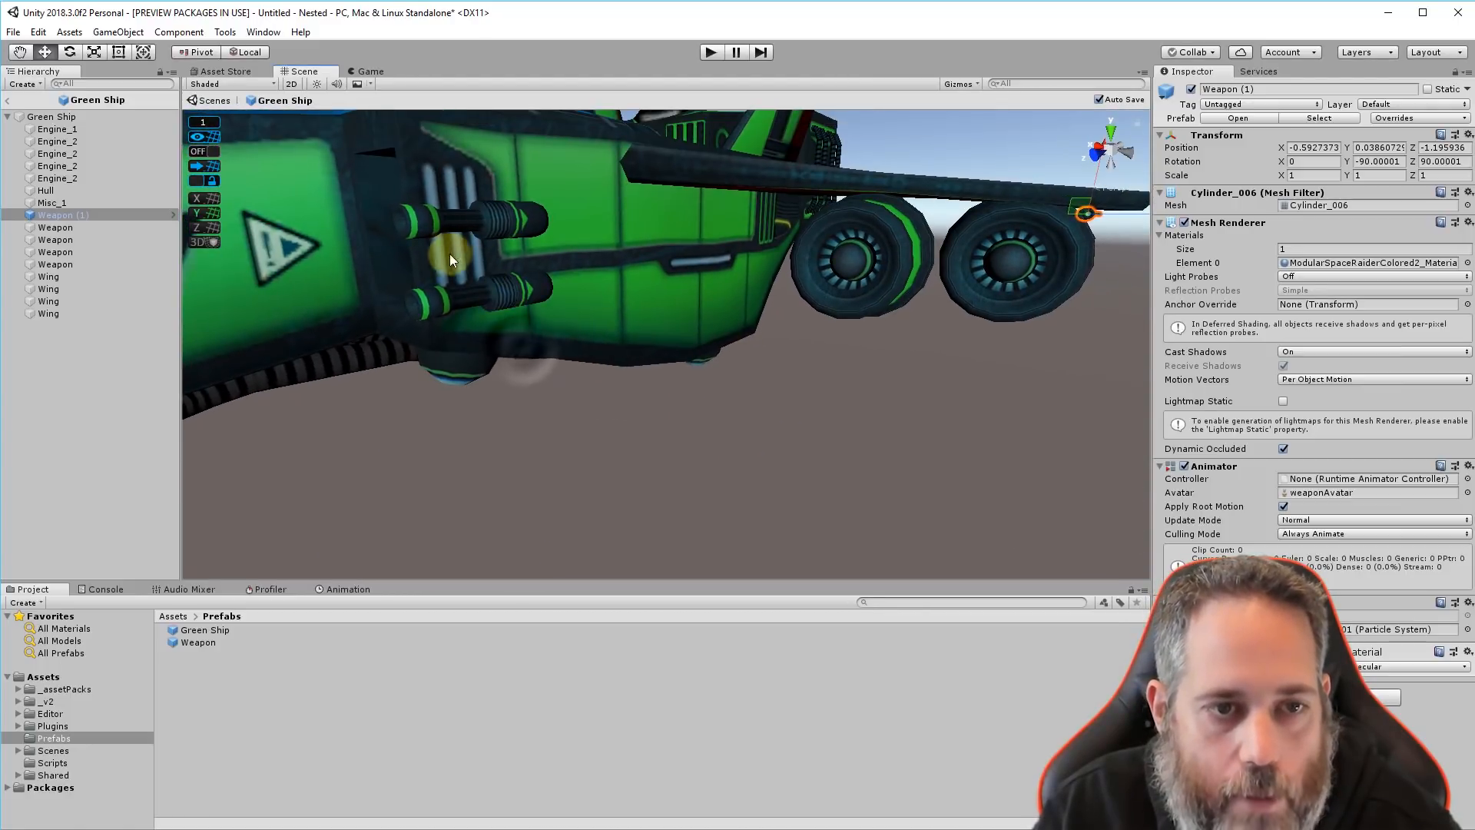
scroll(445, 312, "down", 5)
left_click_drag(398, 305, 756, 239, "alt")
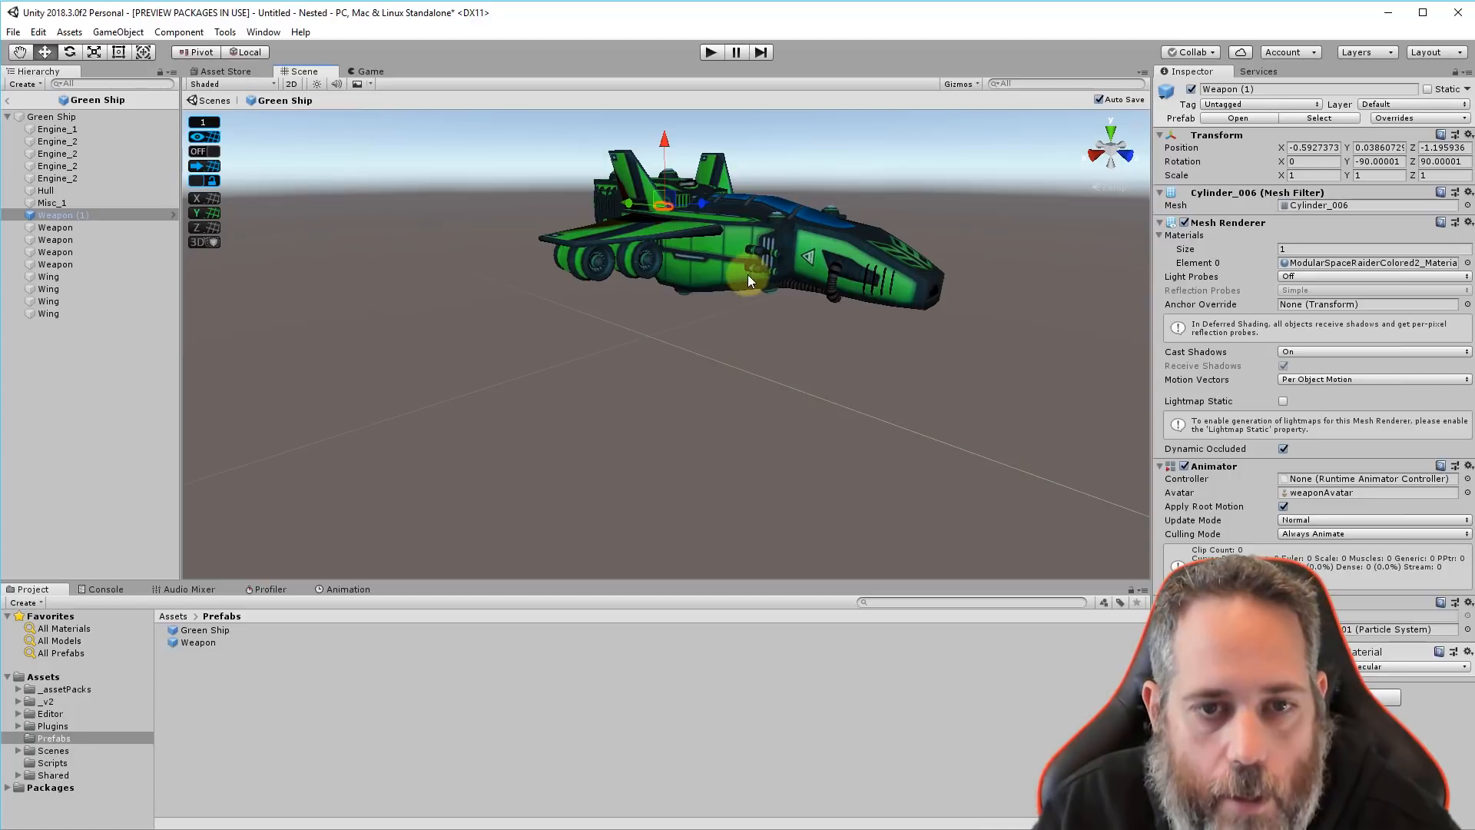
left_click_drag(659, 329, 346, 319, "alt")
left_click(47, 228)
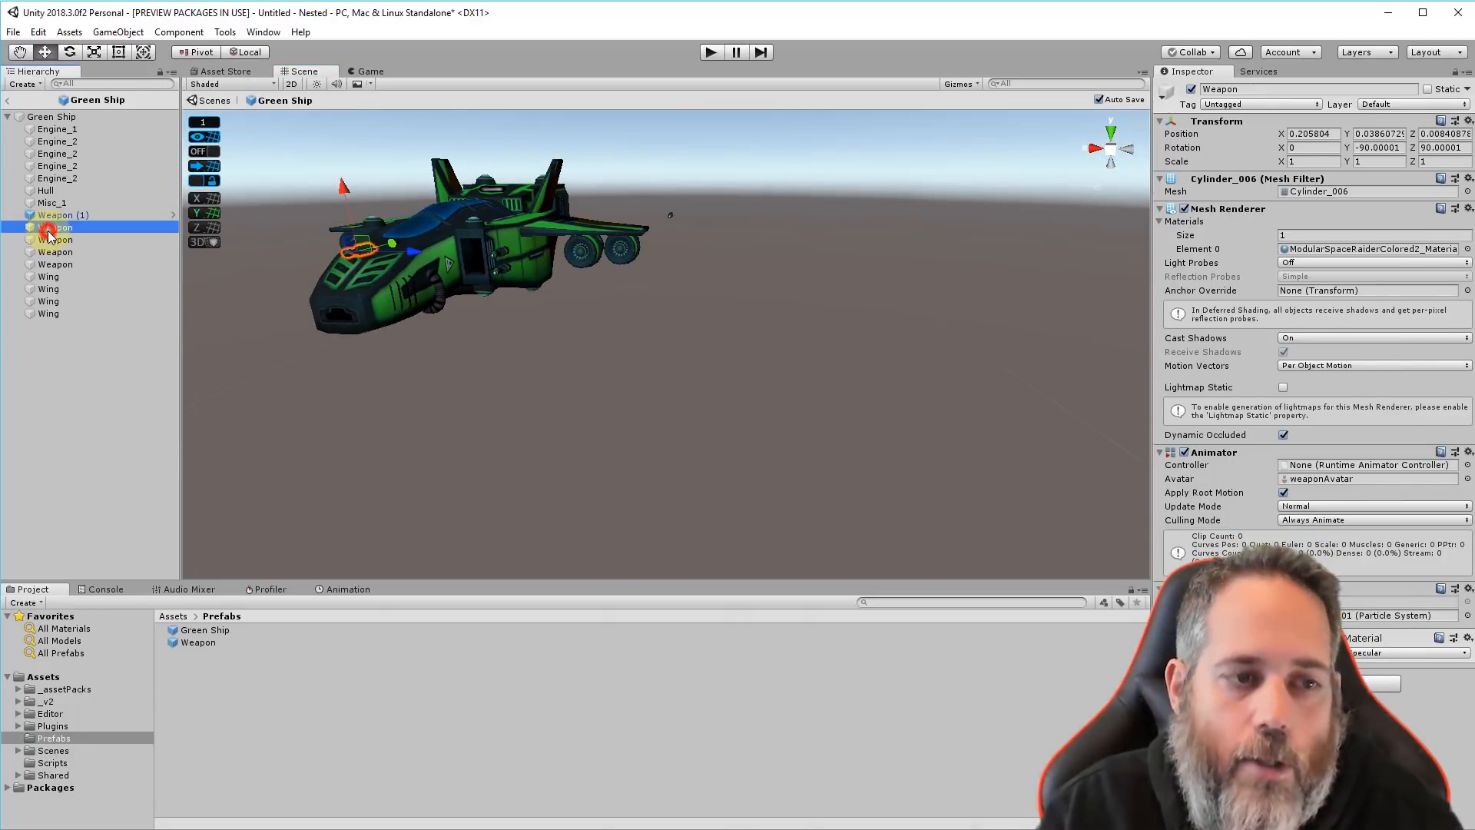
right_click(1220, 129)
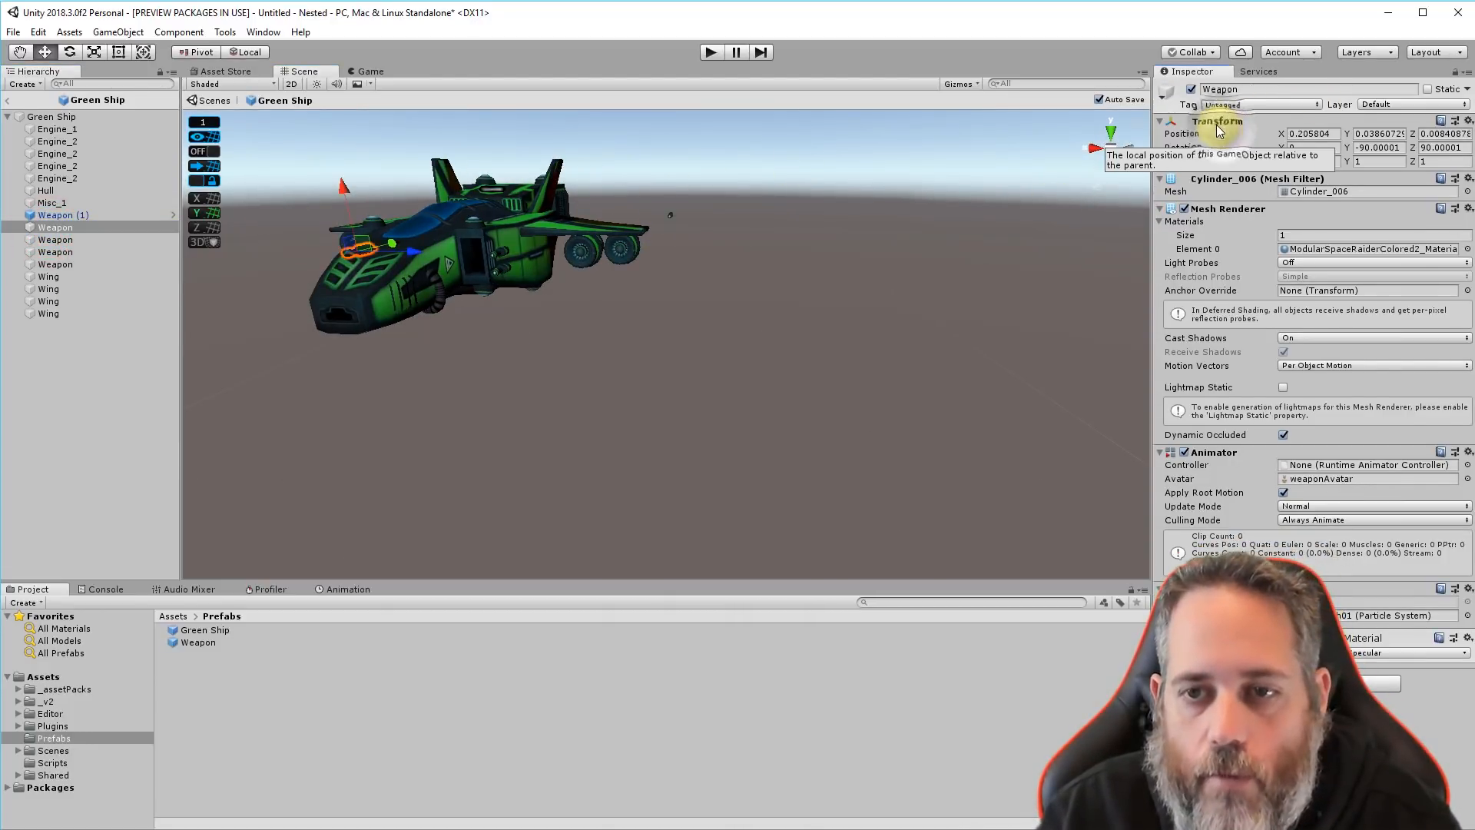
right_click(1221, 128)
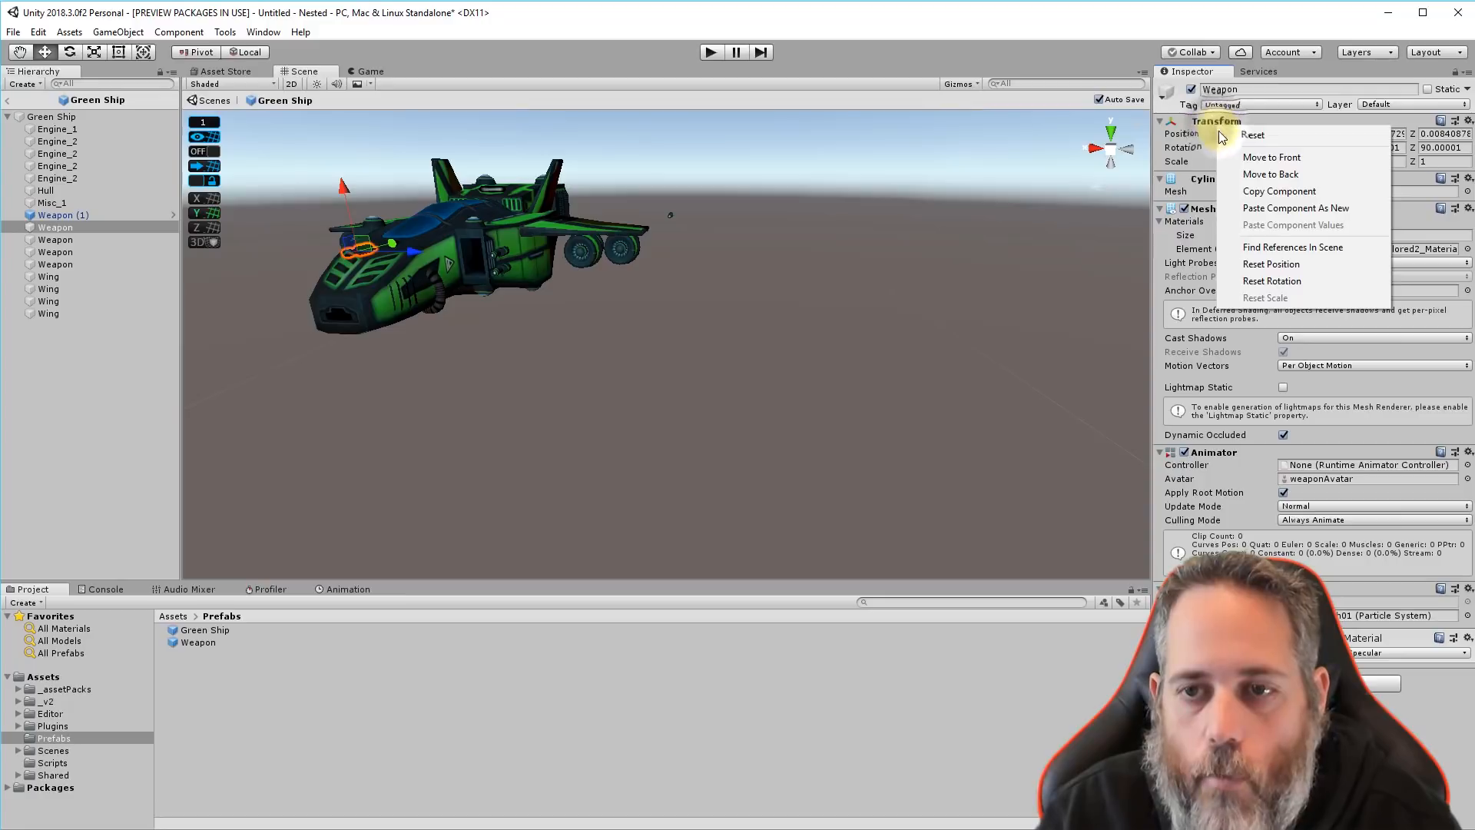
left_click(1272, 194)
left_click(113, 216)
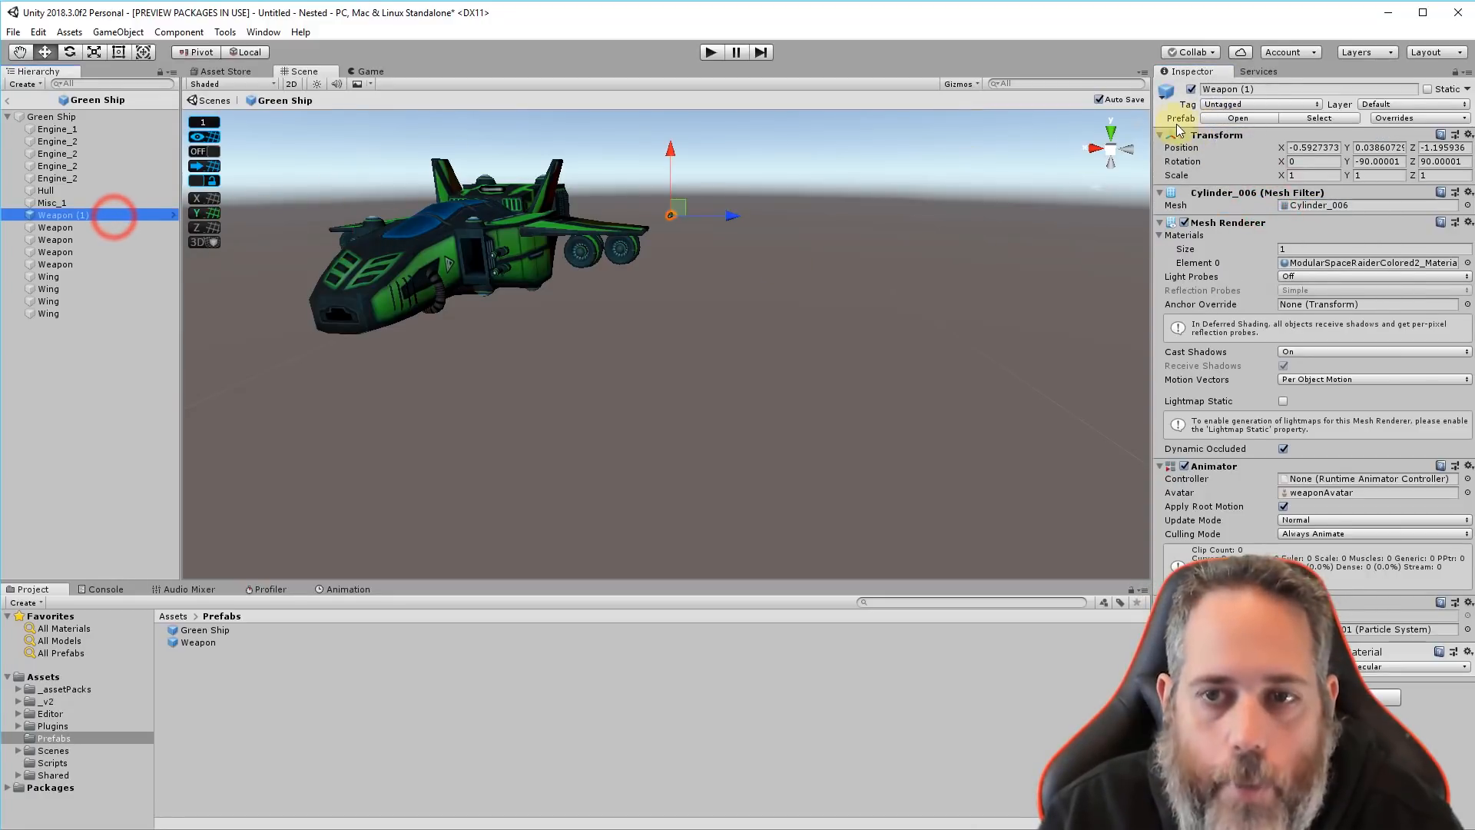
right_click(1219, 134)
left_click(1258, 238)
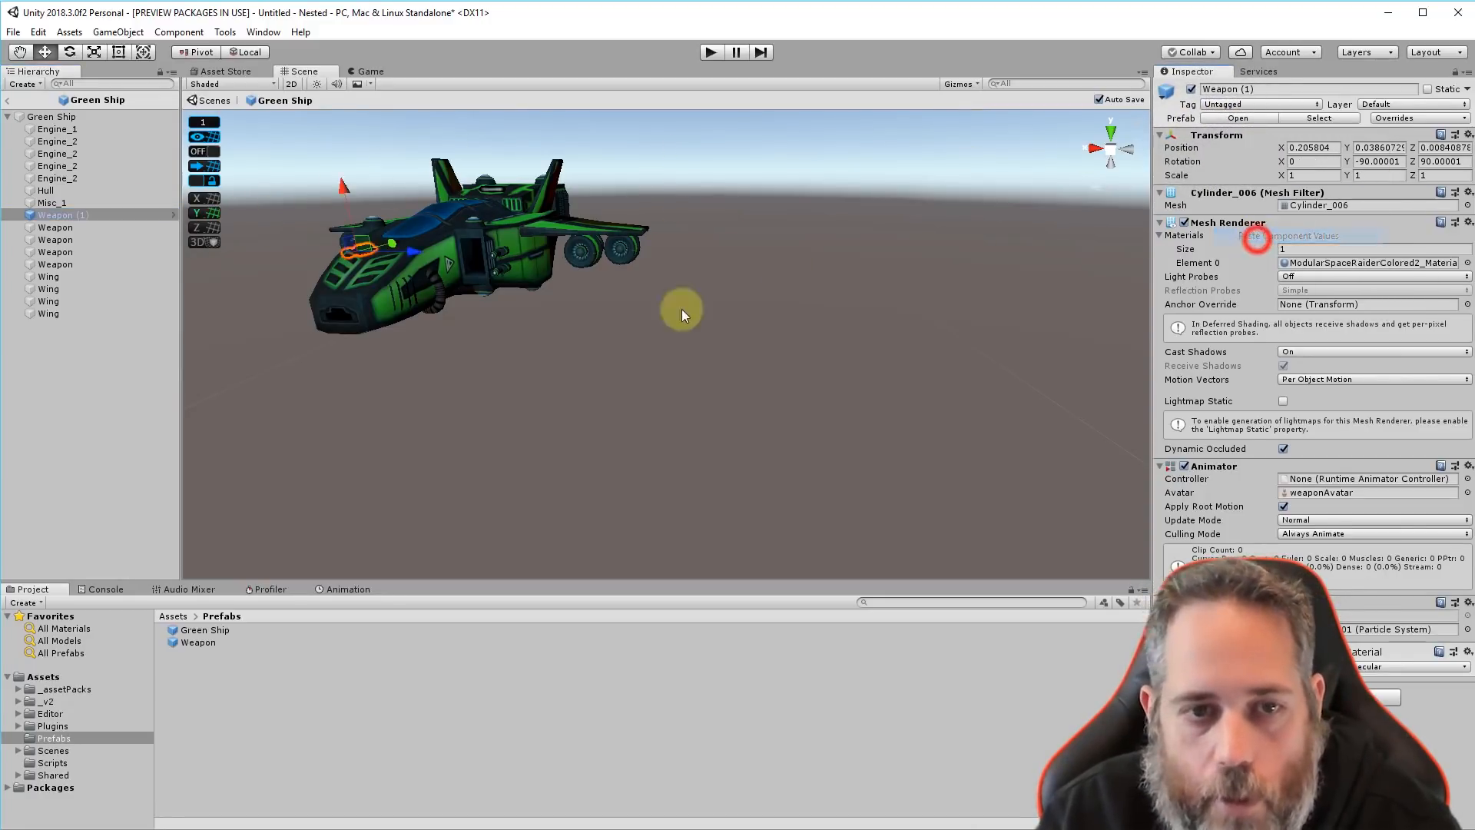
Duplicate Weapon (1) three times and move the copies directly below it among Green Ship's children
left_click(76, 224)
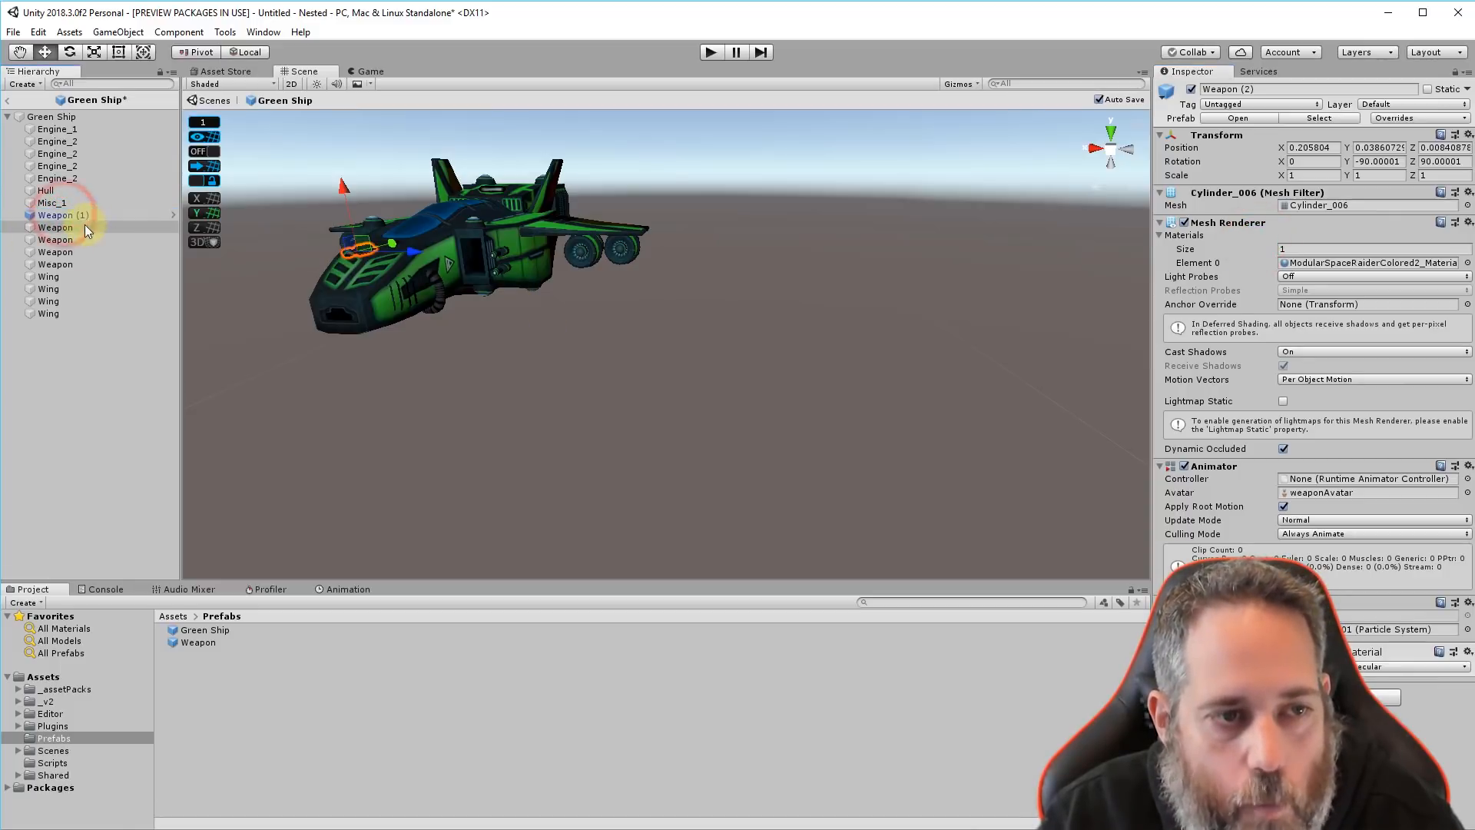
key("ctrl+d")
key("ctrl+d")
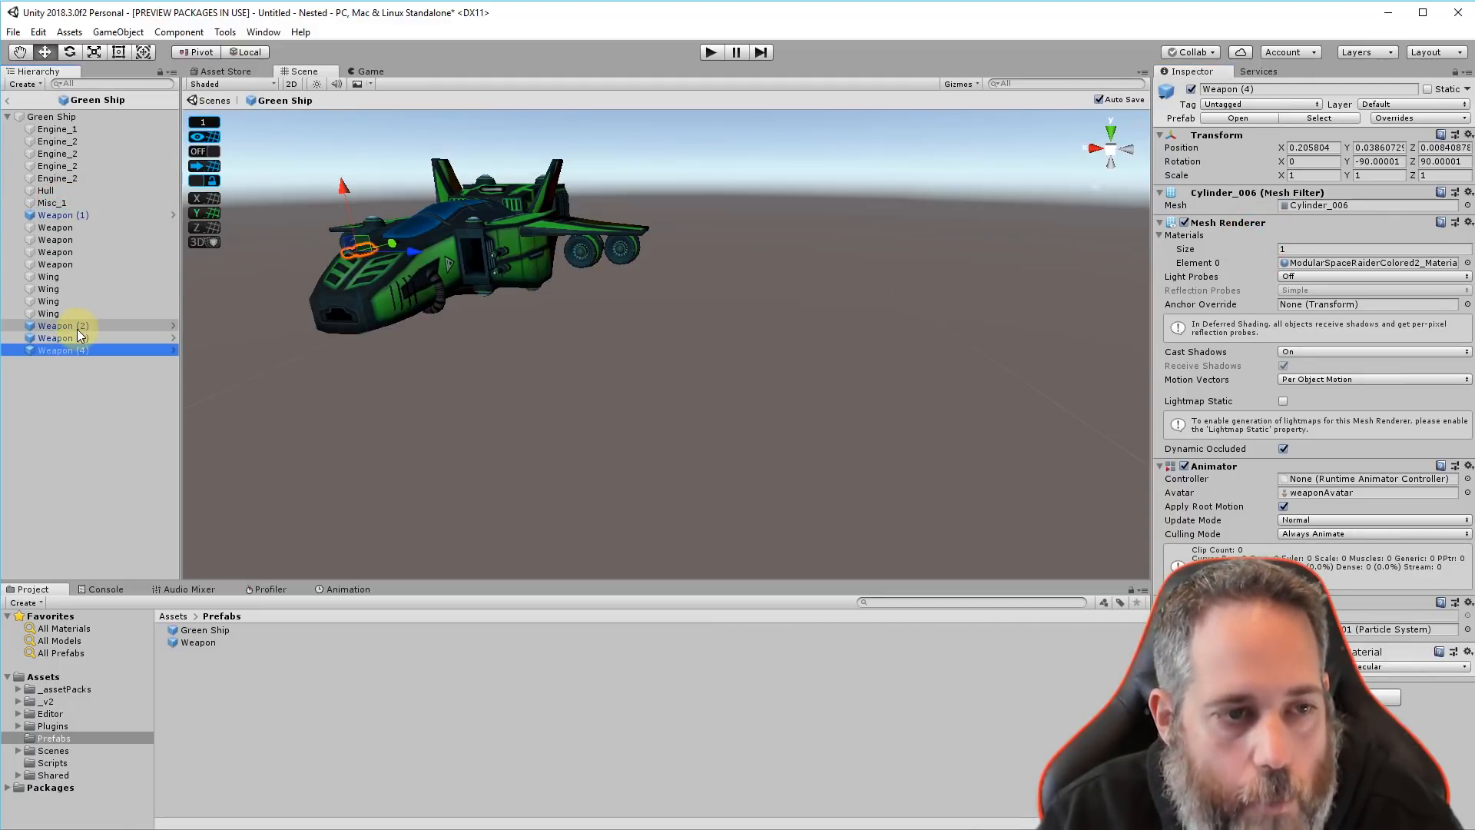
left_click_drag(77, 329, 75, 223, "shift")
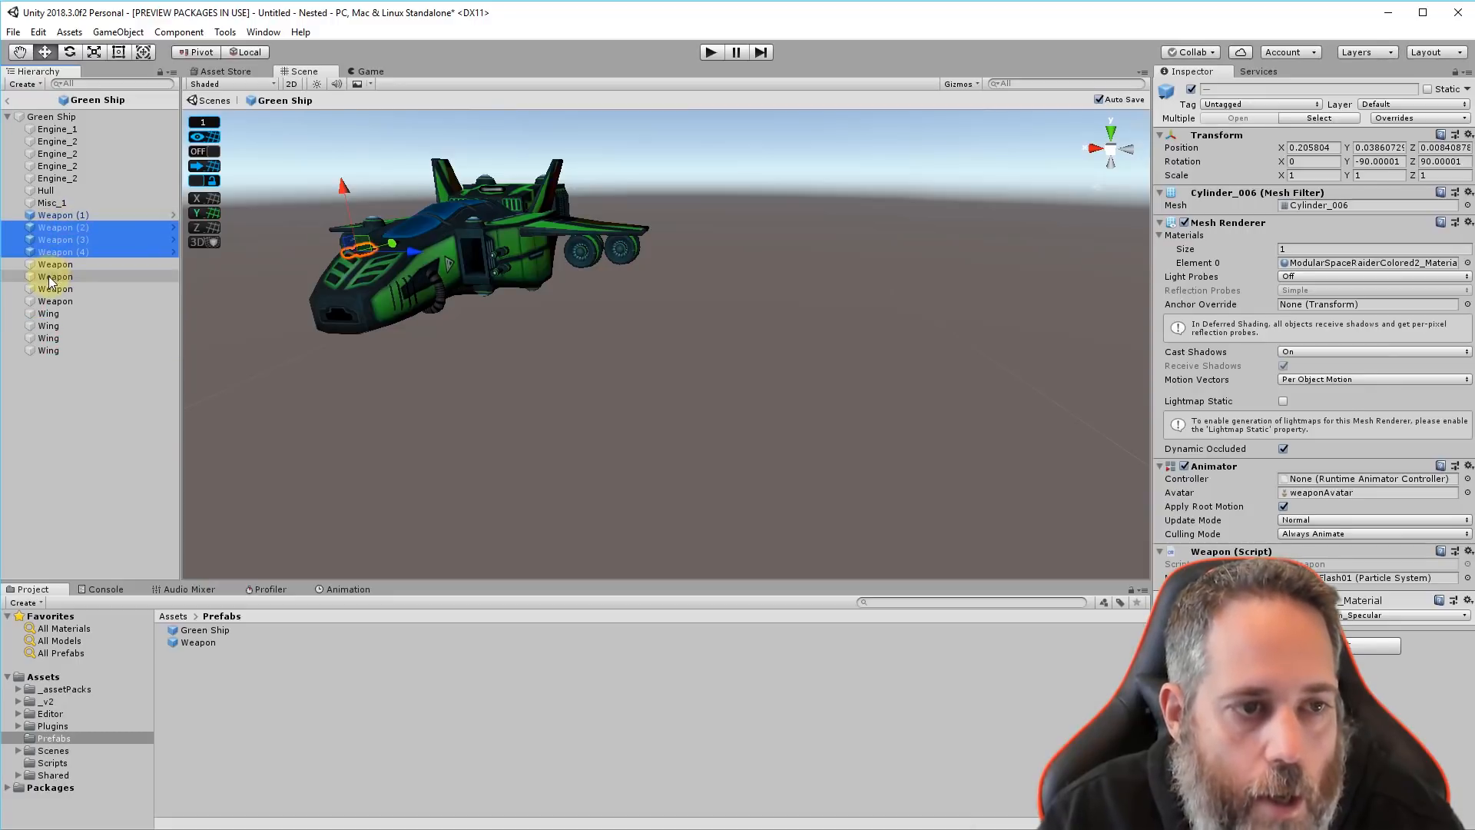
Copy the second original weapon's Transform values onto Weapon (2)
left_click(48, 275)
right_click(1211, 122)
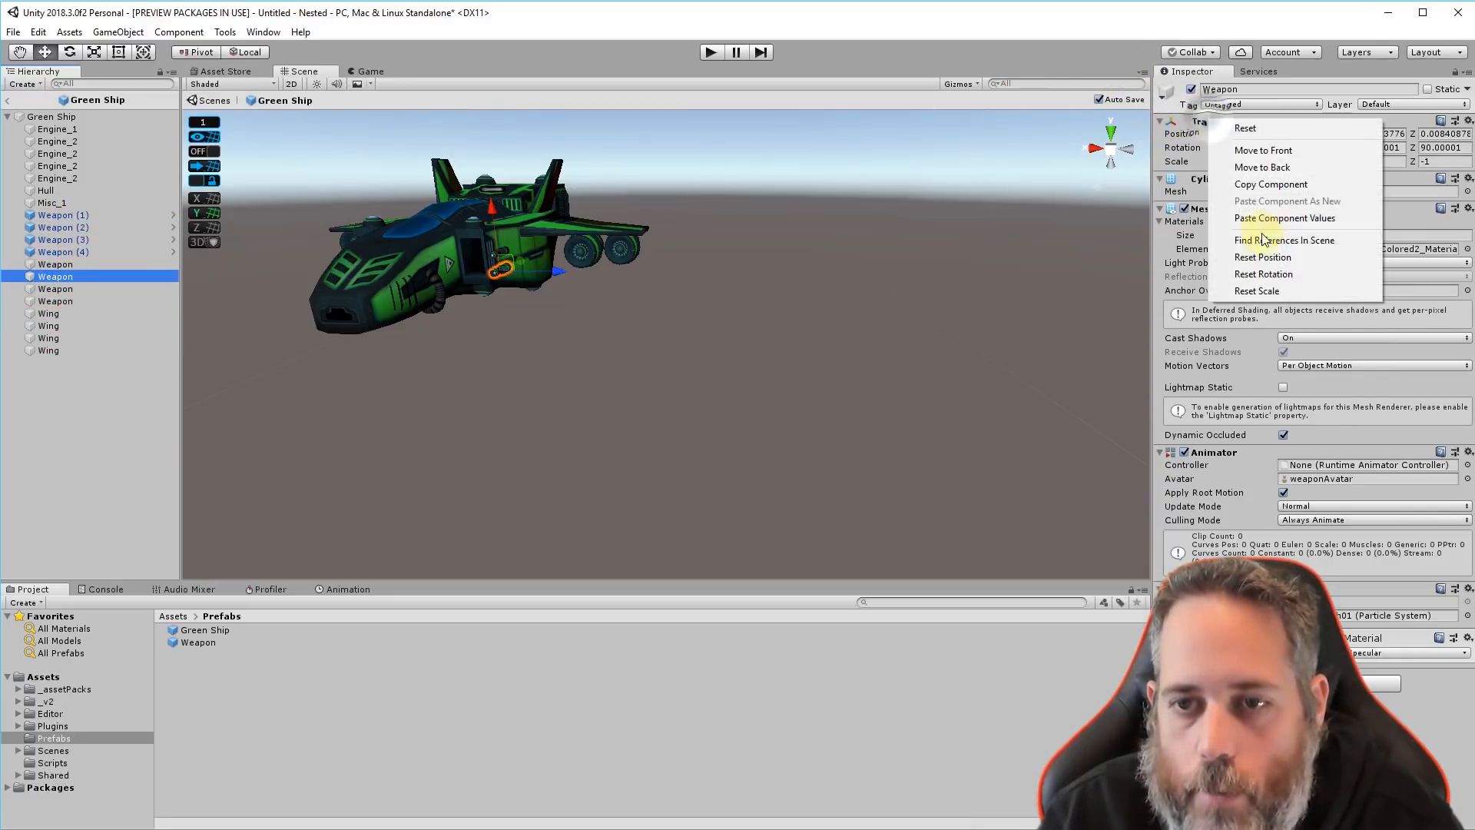
left_click(1260, 184)
left_click(89, 228)
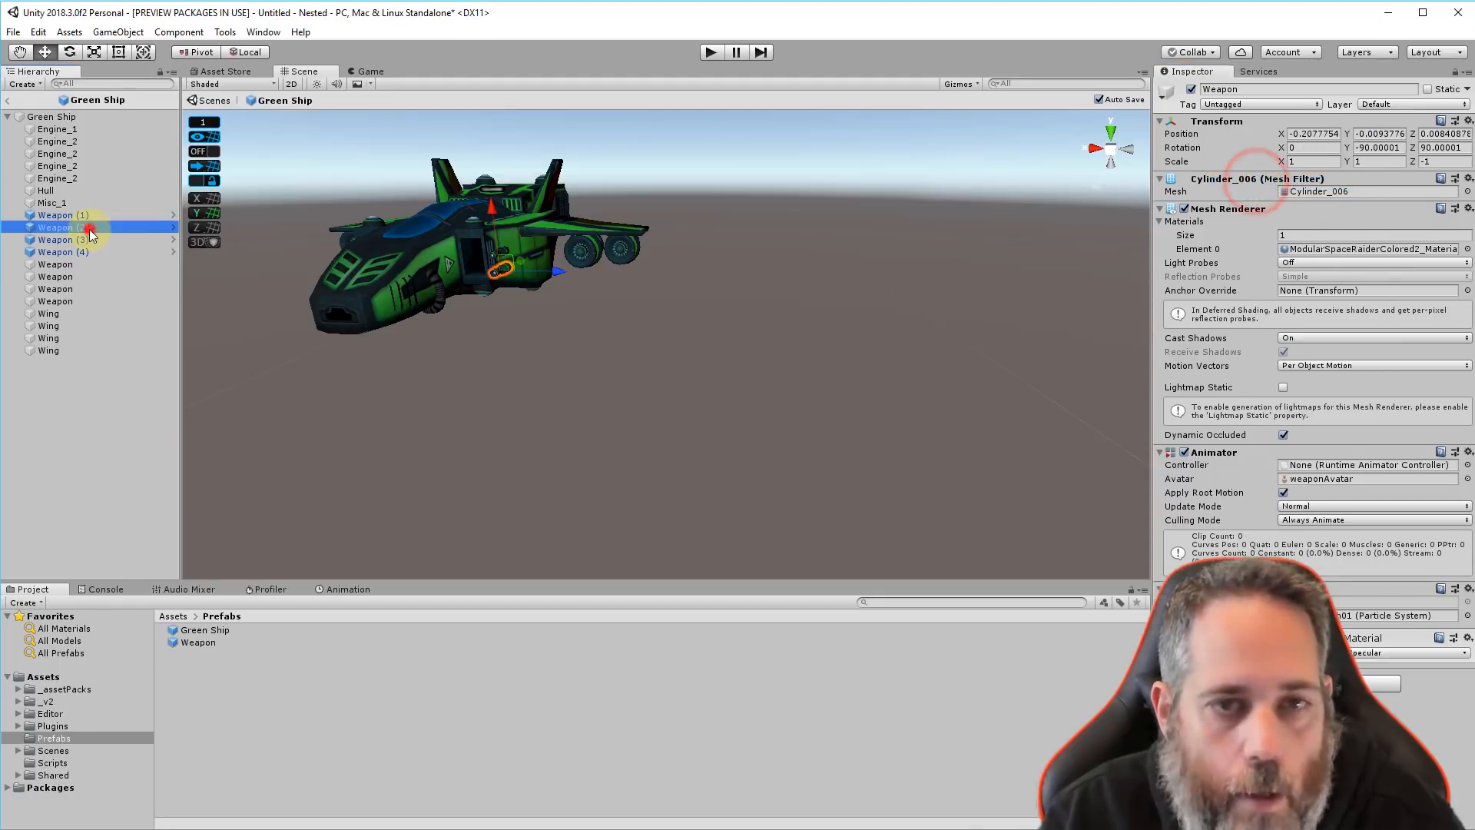
right_click(1228, 135)
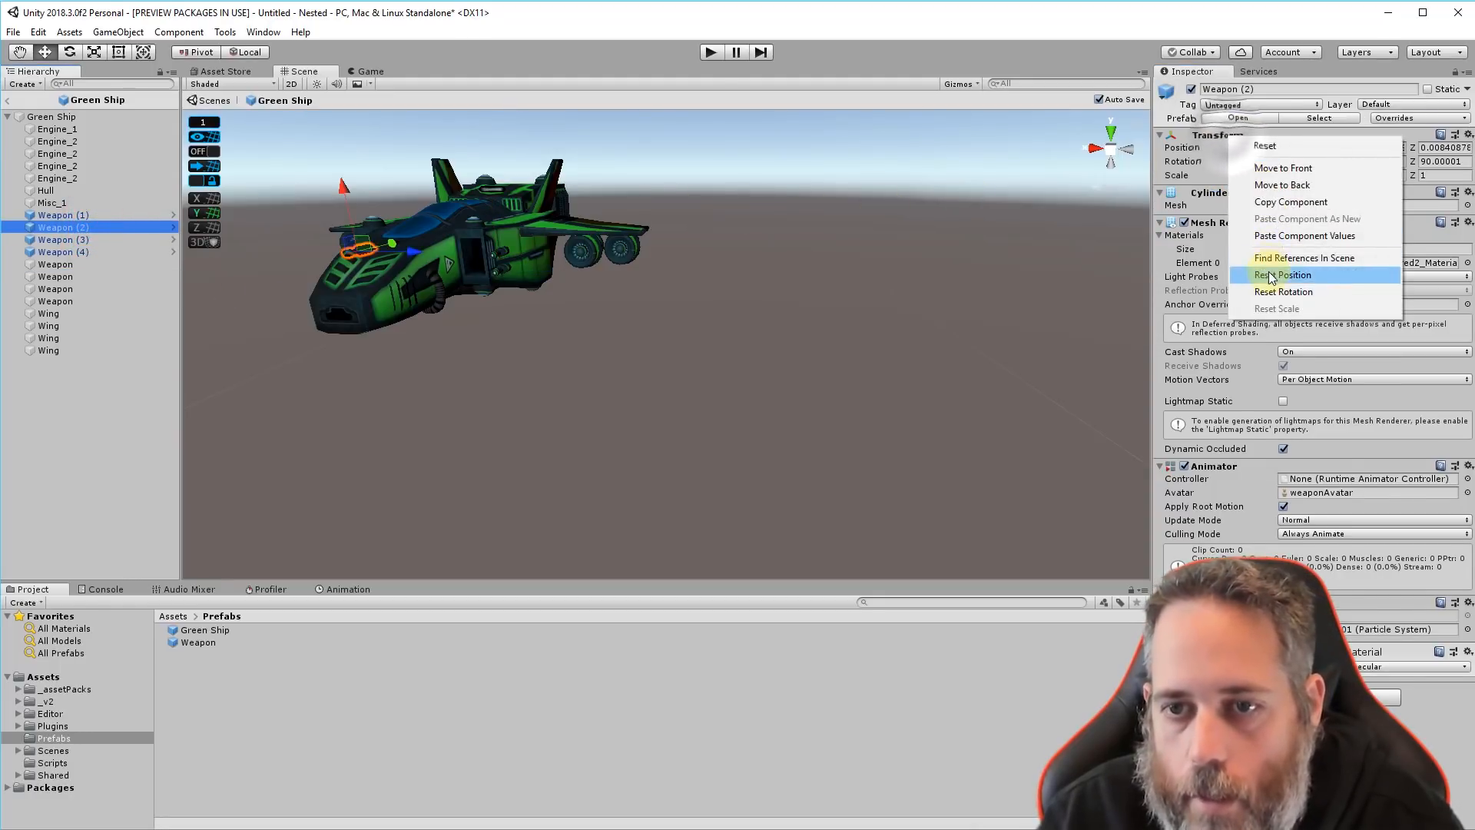
left_click(1275, 235)
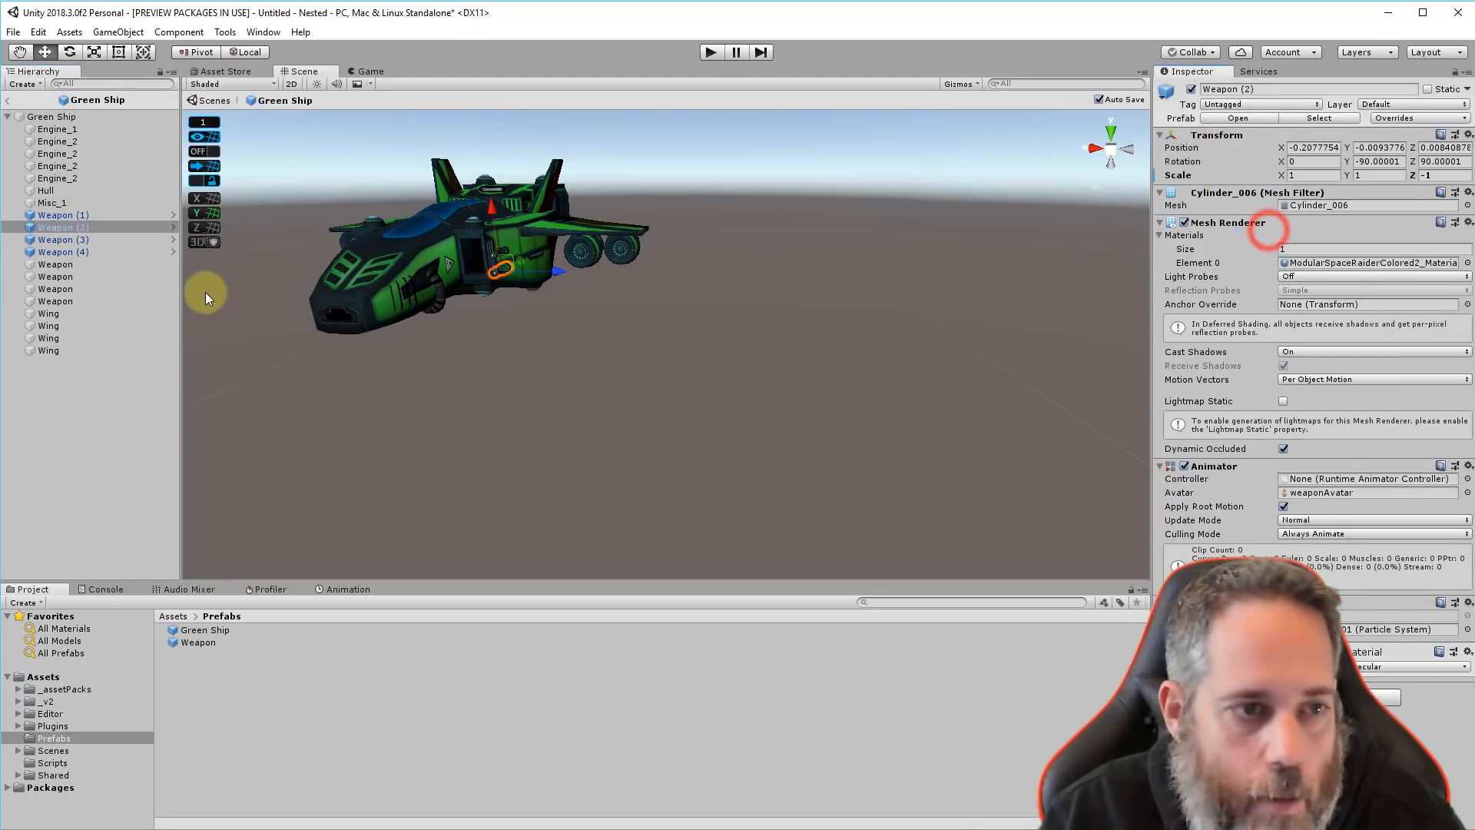
Copy the third original weapon's Transform values onto Weapon (3)
left_click(61, 289)
right_click(1222, 122)
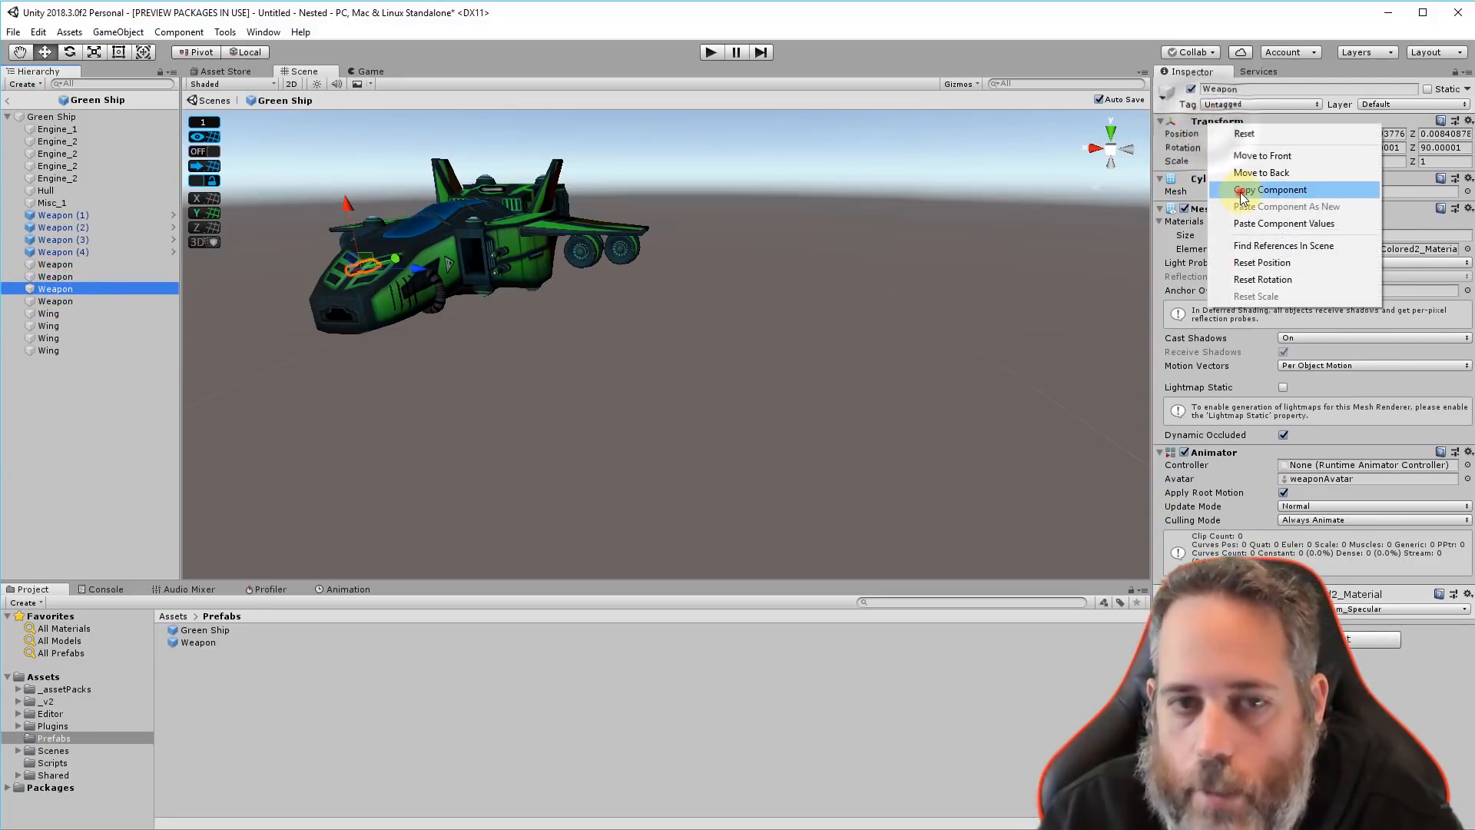
left_click(1242, 191)
left_click(80, 239)
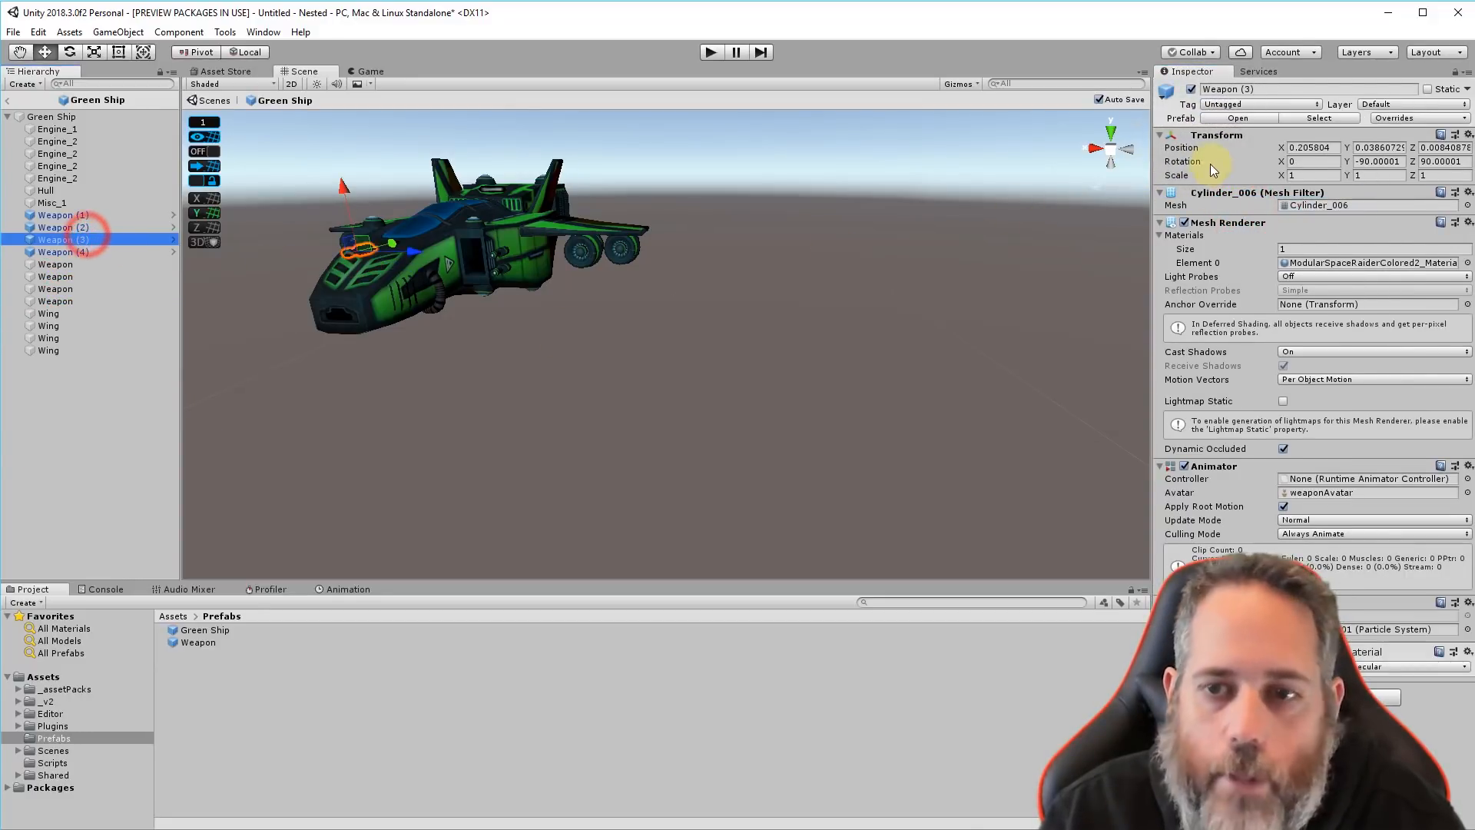
right_click(1211, 128)
left_click(1267, 228)
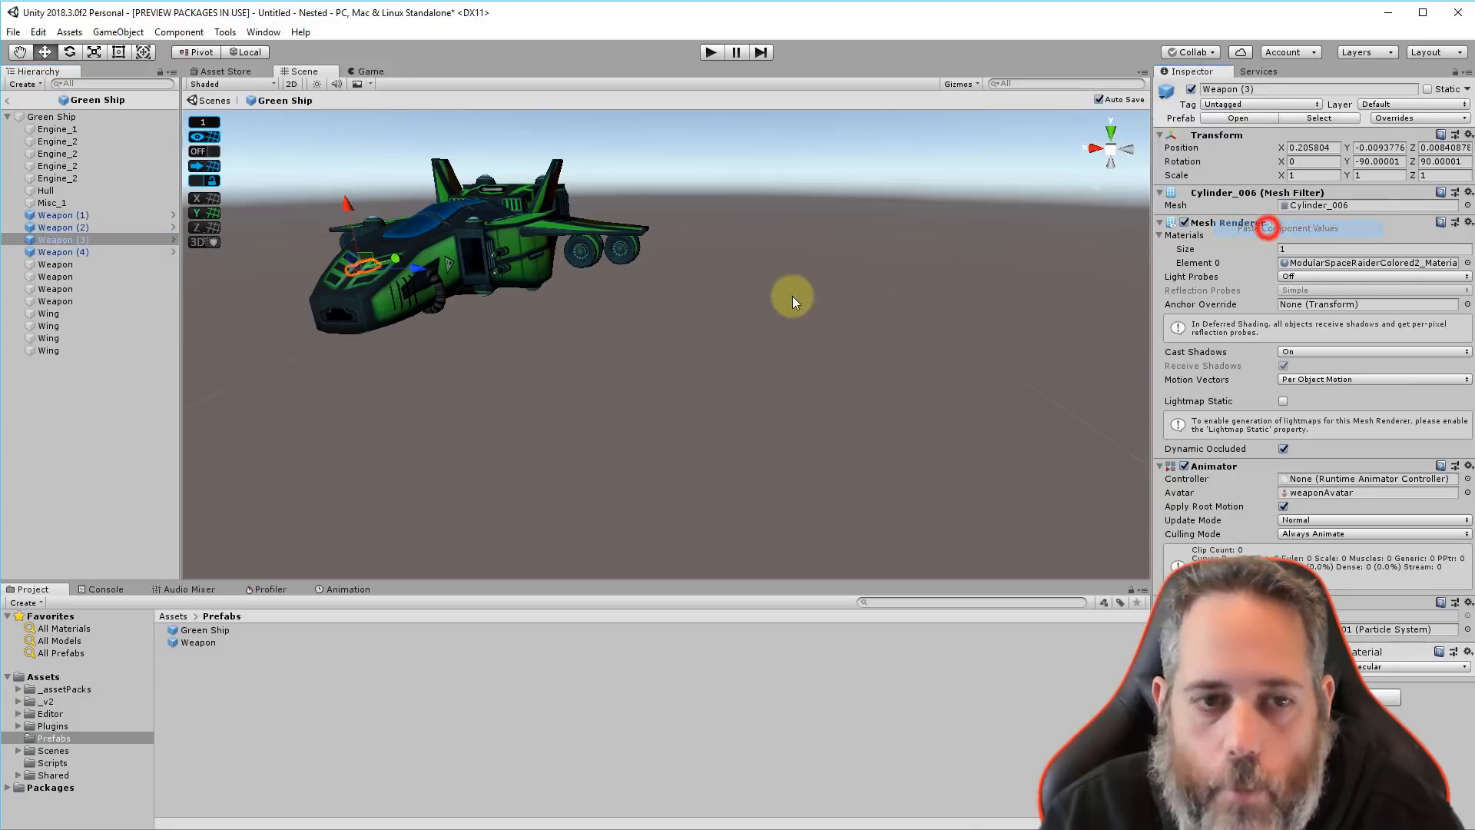
Copy the fourth original weapon's Transform values onto Weapon (4)
right_click_drag(748, 296, 883, 253)
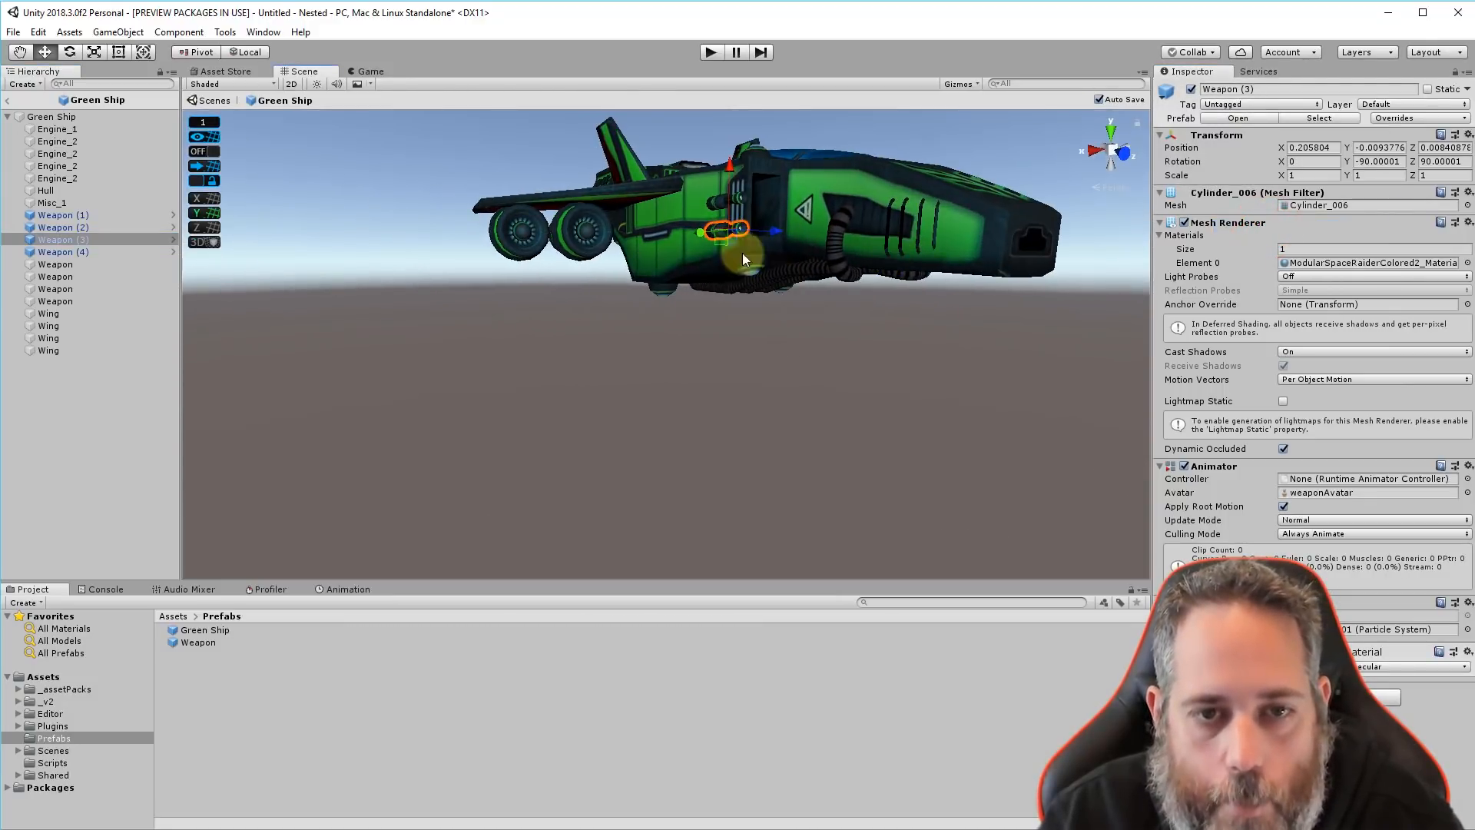
left_click(73, 252)
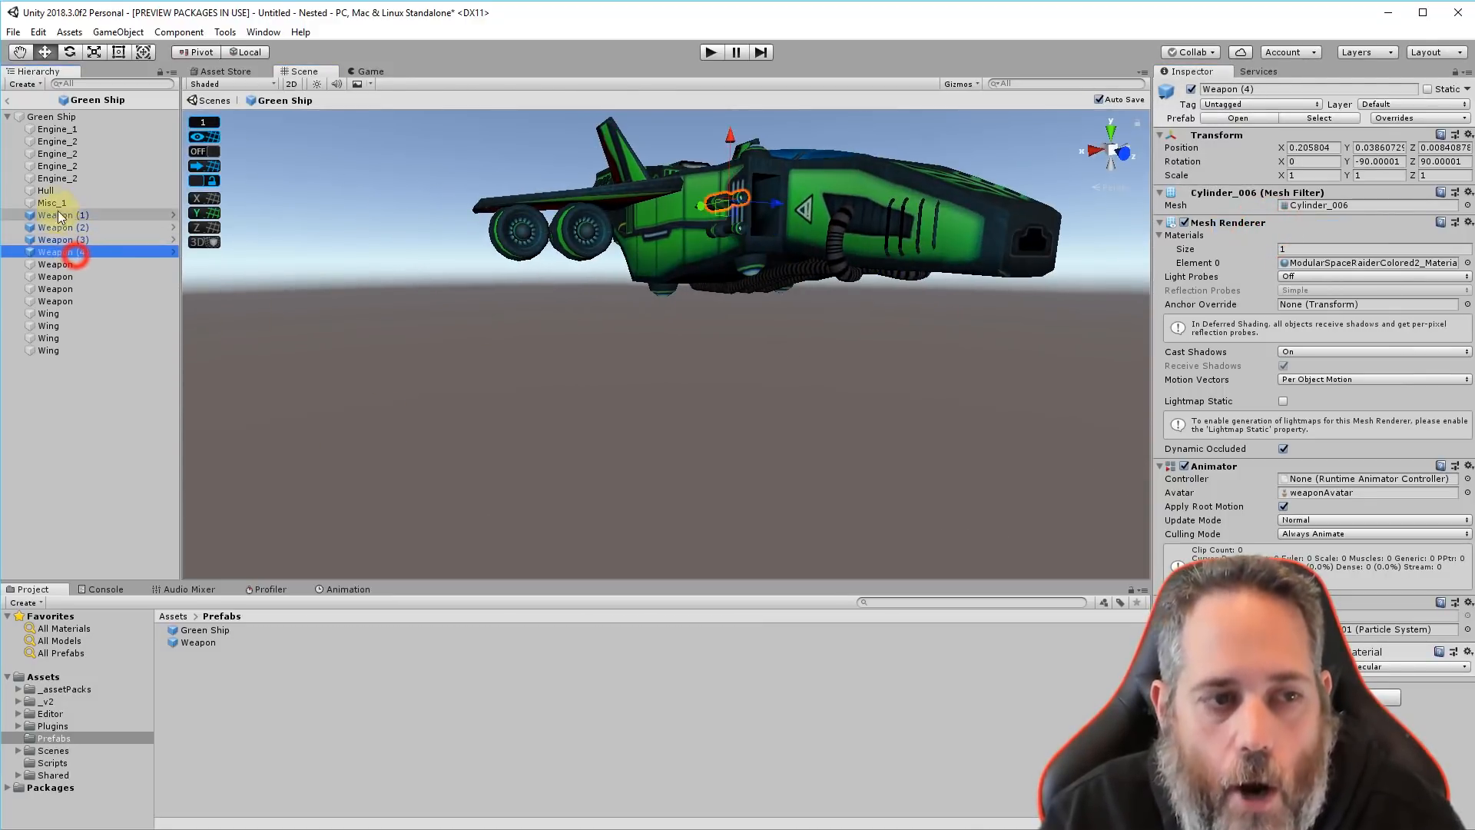
left_click(66, 301)
right_click(1232, 122)
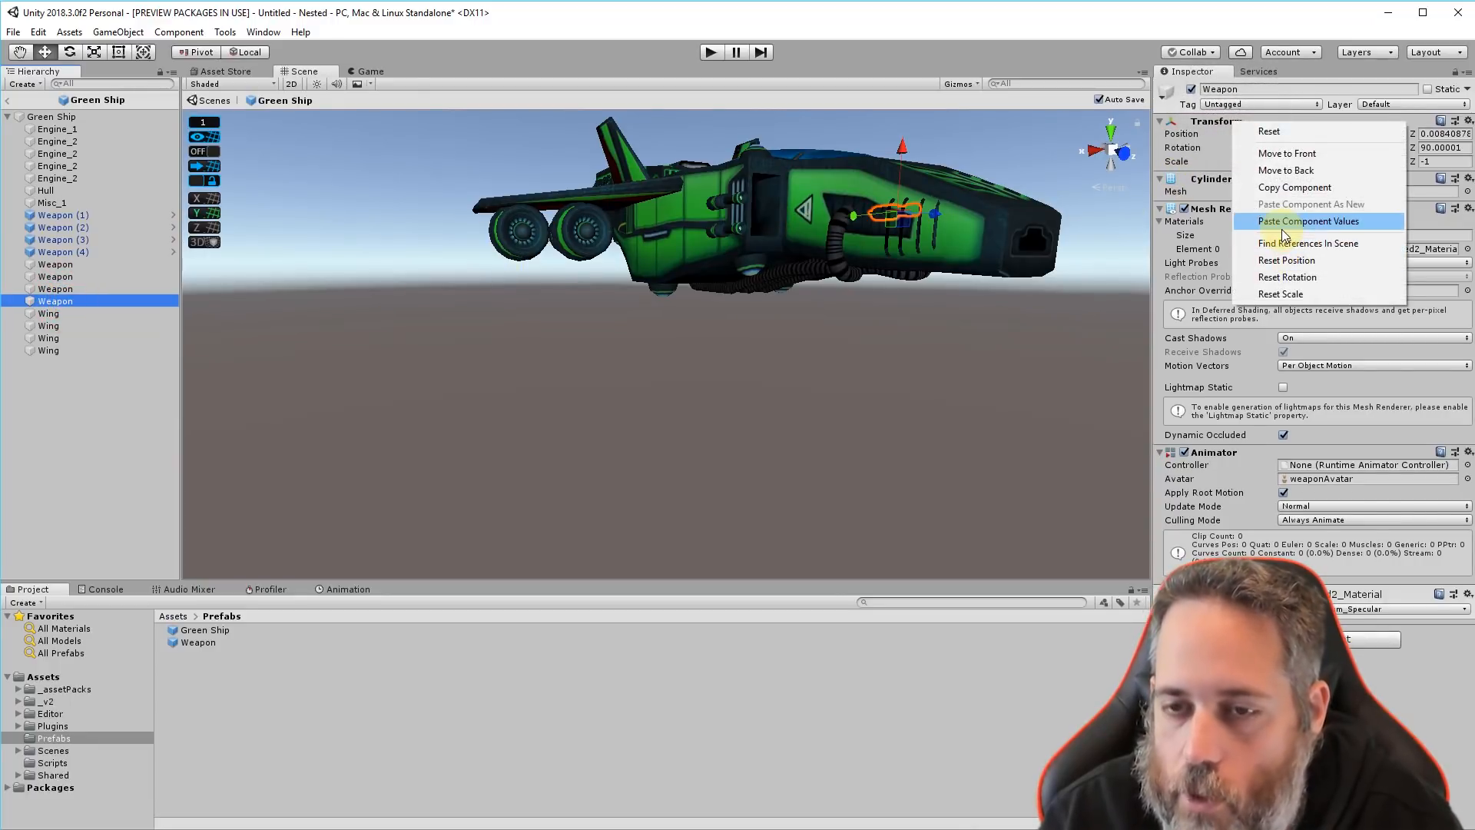
left_click(1289, 189)
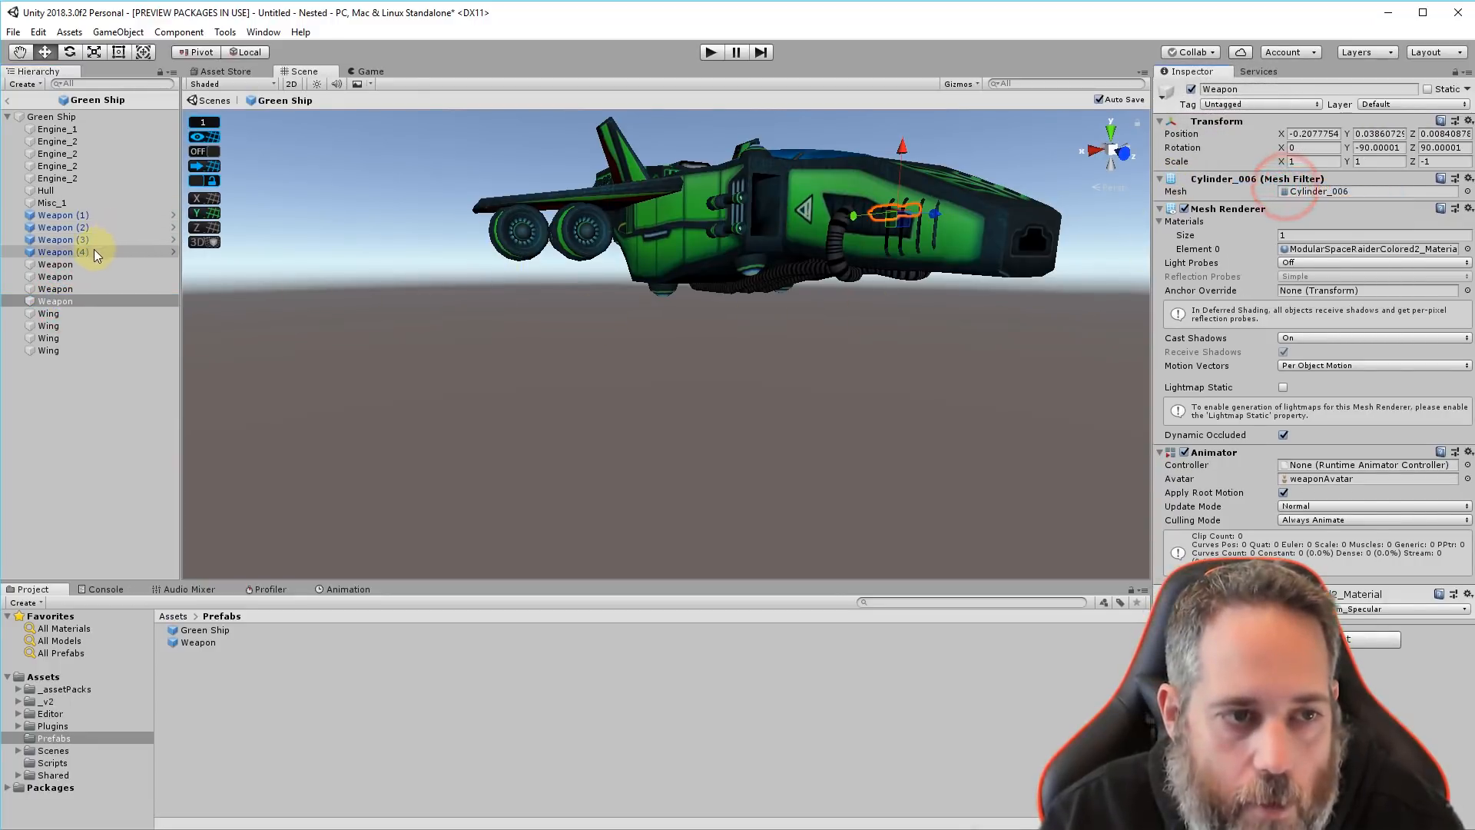
left_click(89, 251)
right_click(1230, 146)
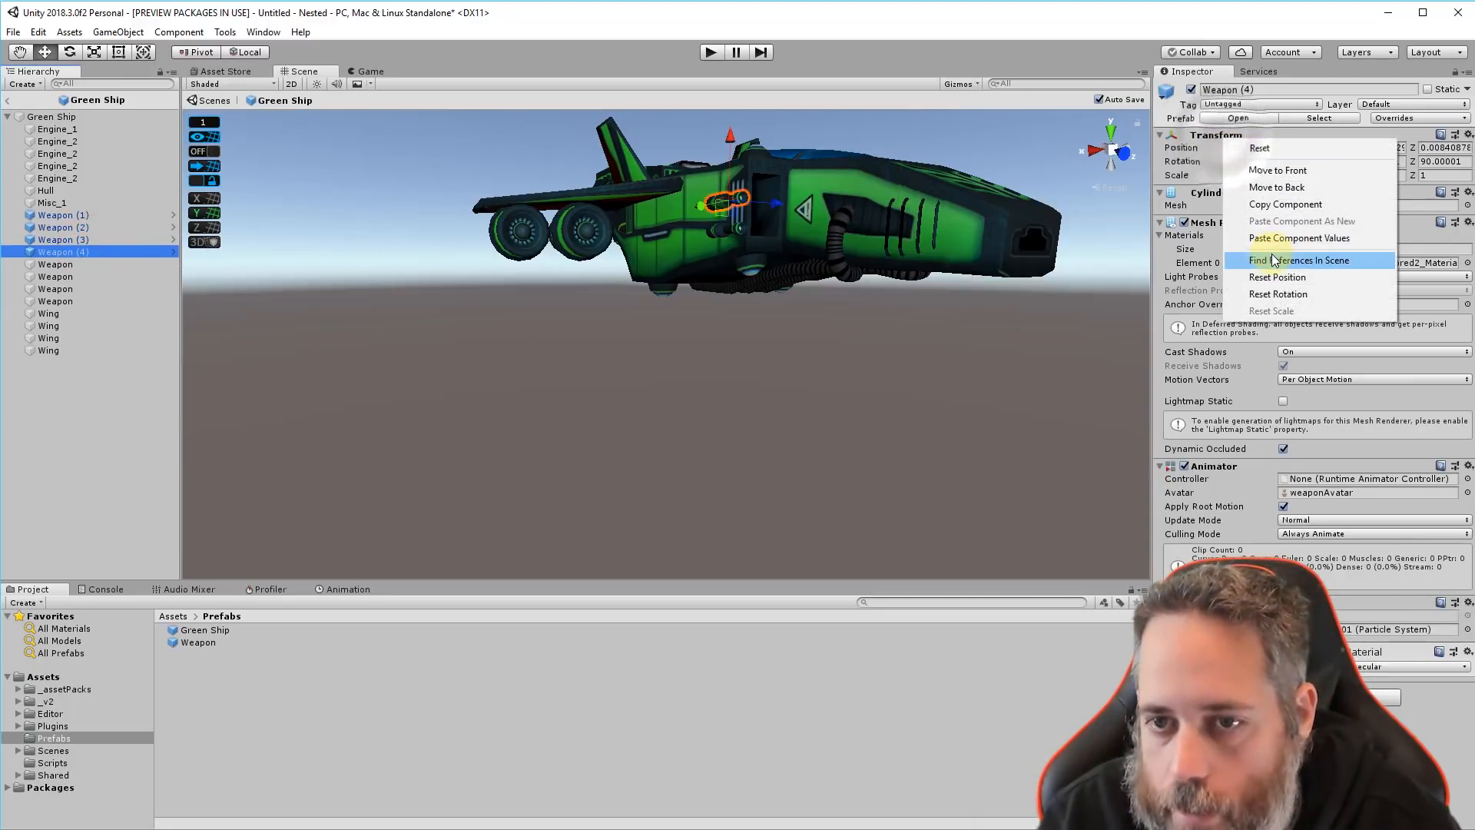
left_click(1299, 238)
Delete the four original Weapon objects from Green Ship, keeping the nested prefab weapons
left_click(84, 264)
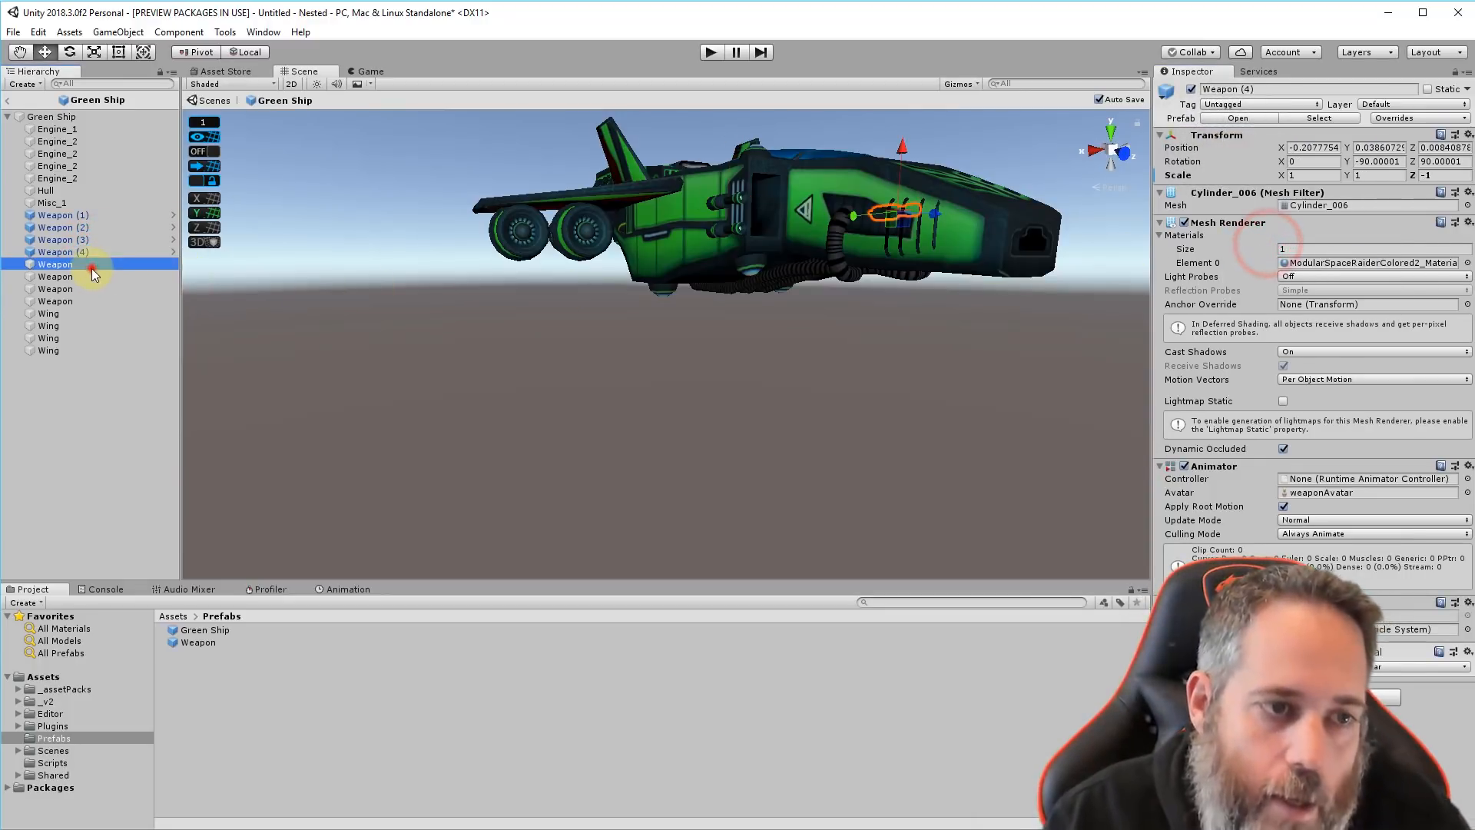
left_click(73, 310, "shift")
left_click(72, 302, "shift")
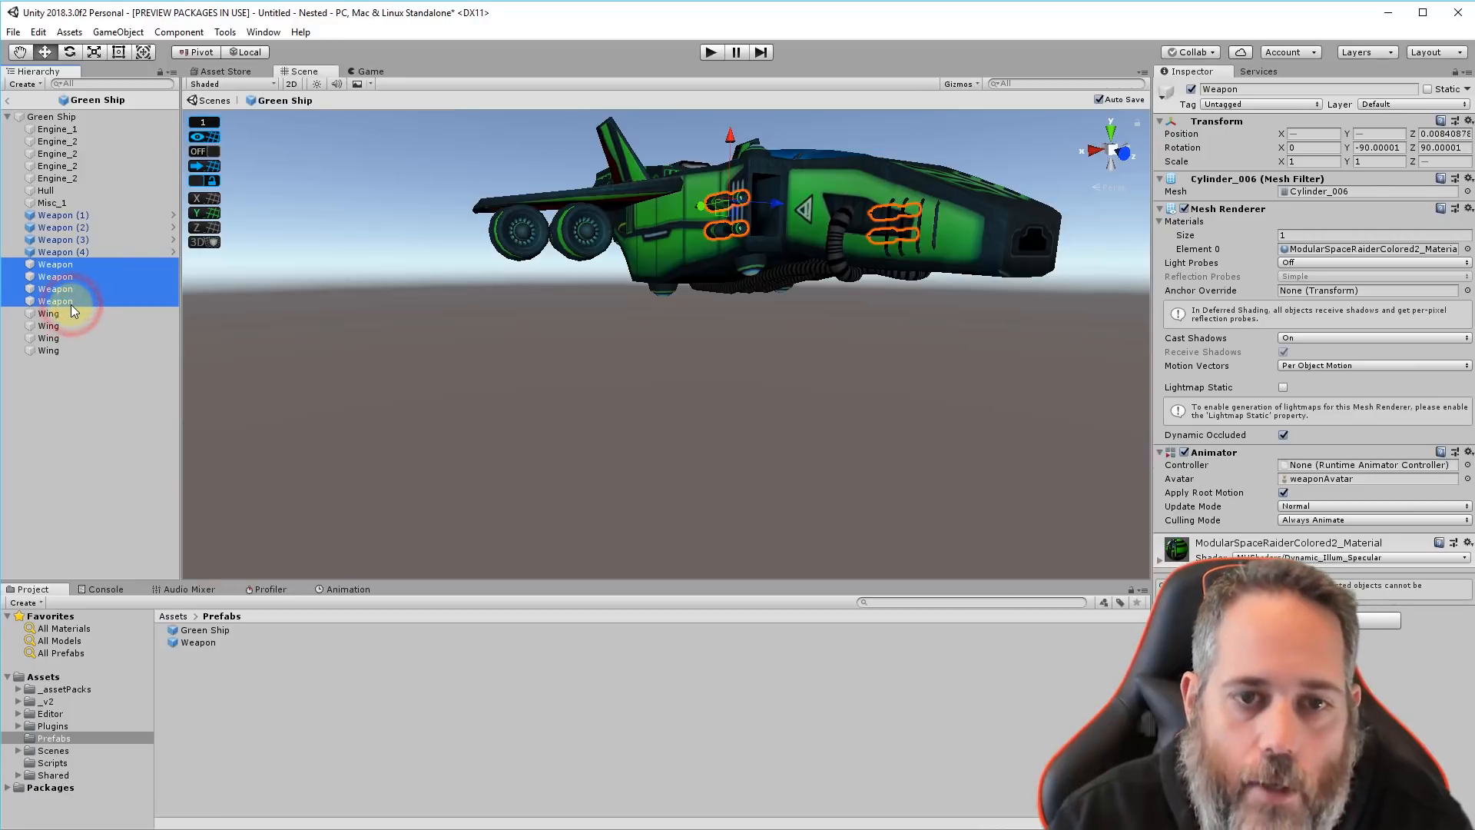
key("Delete")
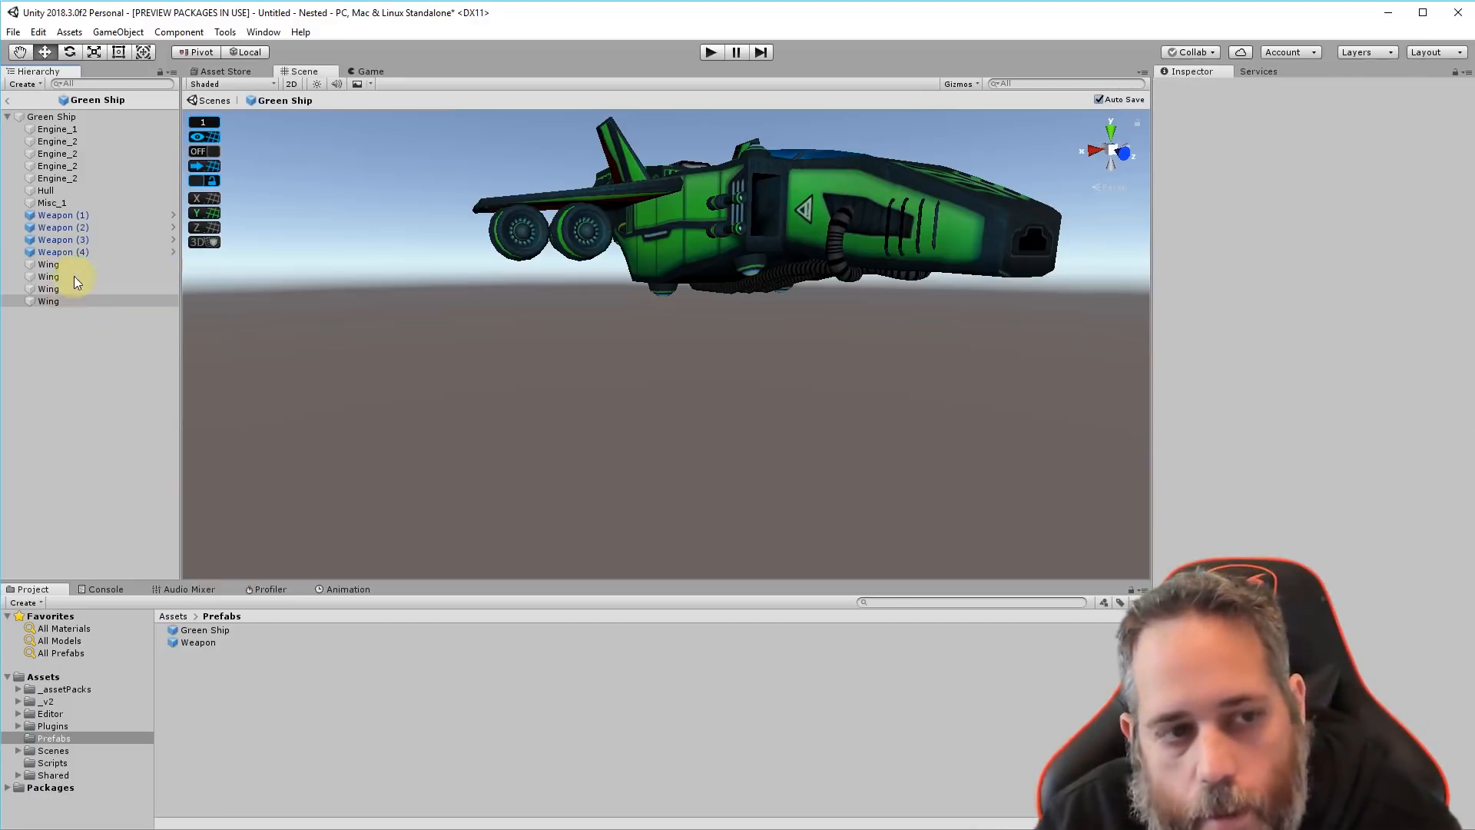
Examine each of the four nested Weapon instances in the Green Ship prefab in turn
left_click(57, 252)
left_click(60, 239)
left_click(62, 224)
left_click(58, 212)
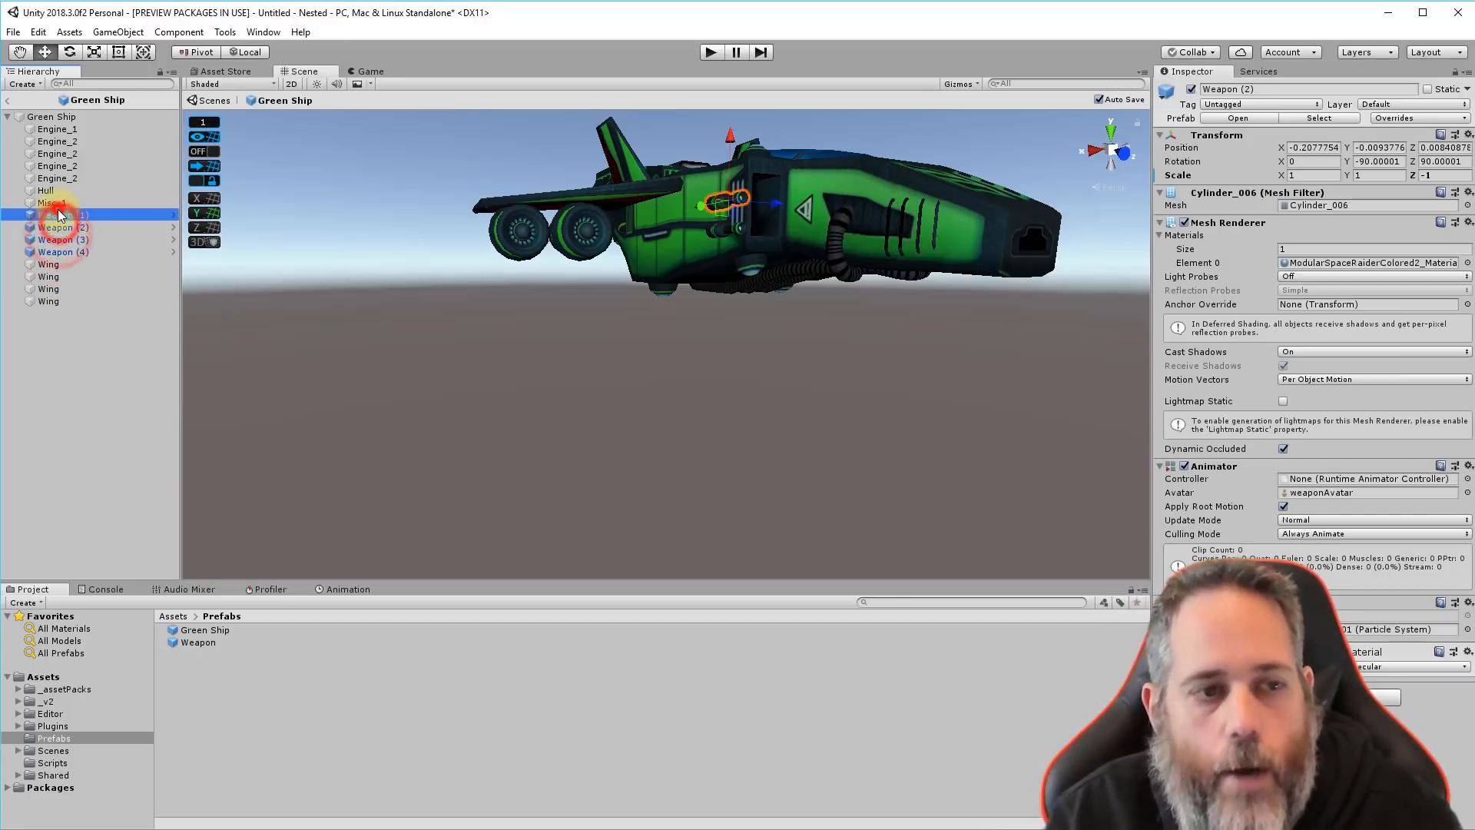
left_click(53, 227)
left_click(55, 242)
left_click(56, 252)
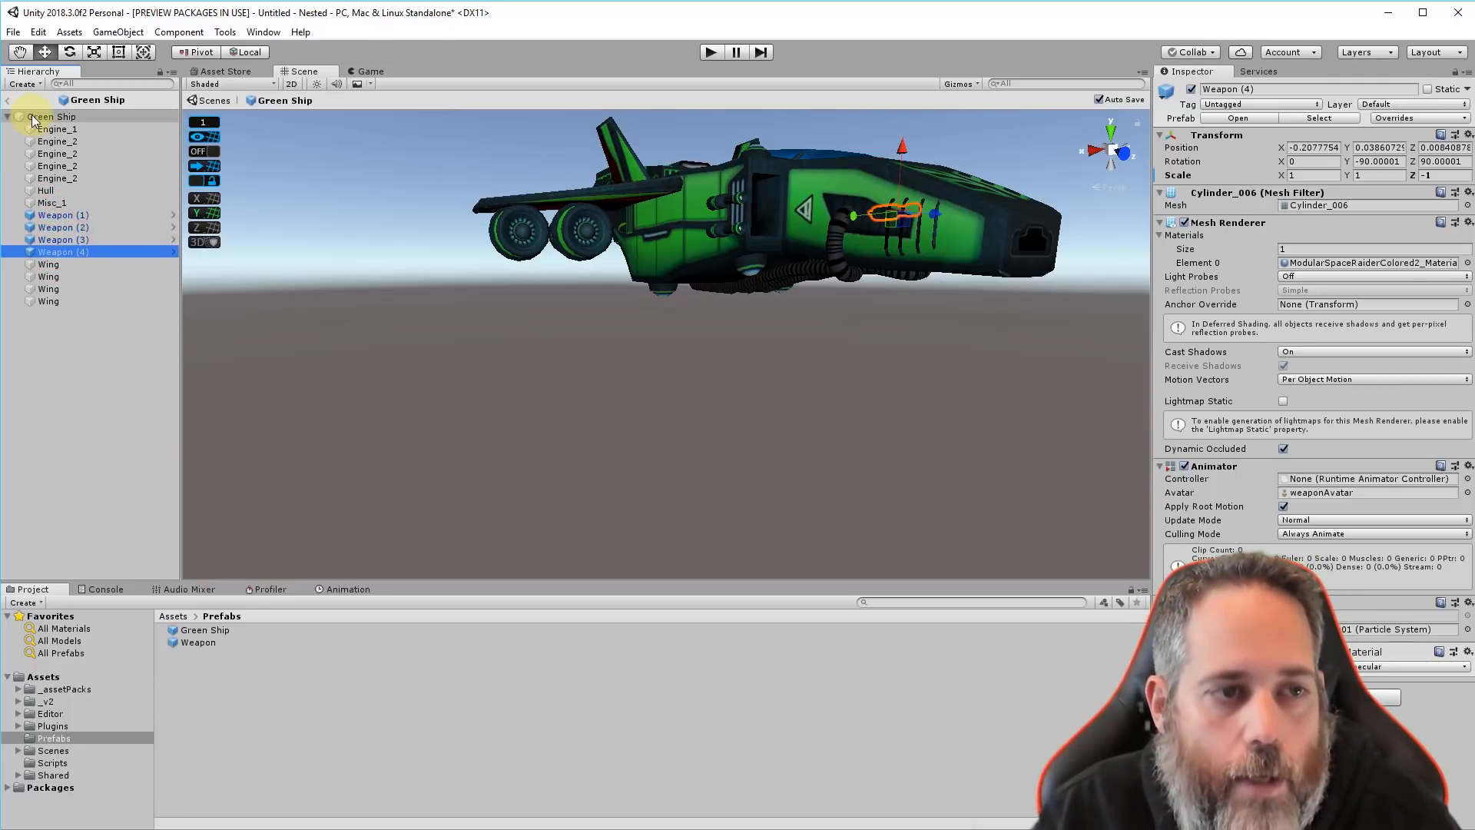
Leave prefab editing for the main scene and check Weapon (1) on the Green Ship instance
left_click(10, 102)
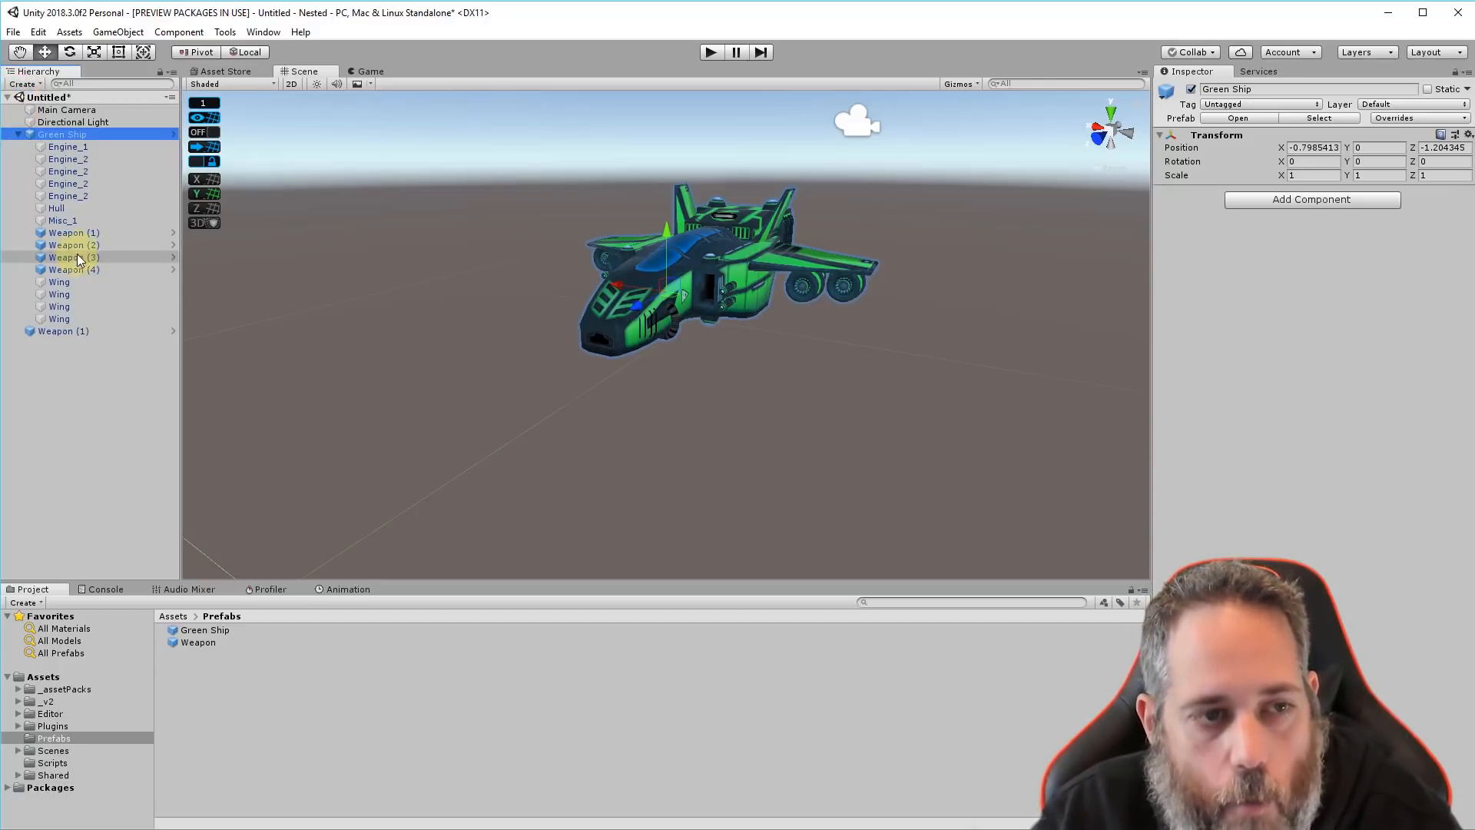
left_click(61, 233)
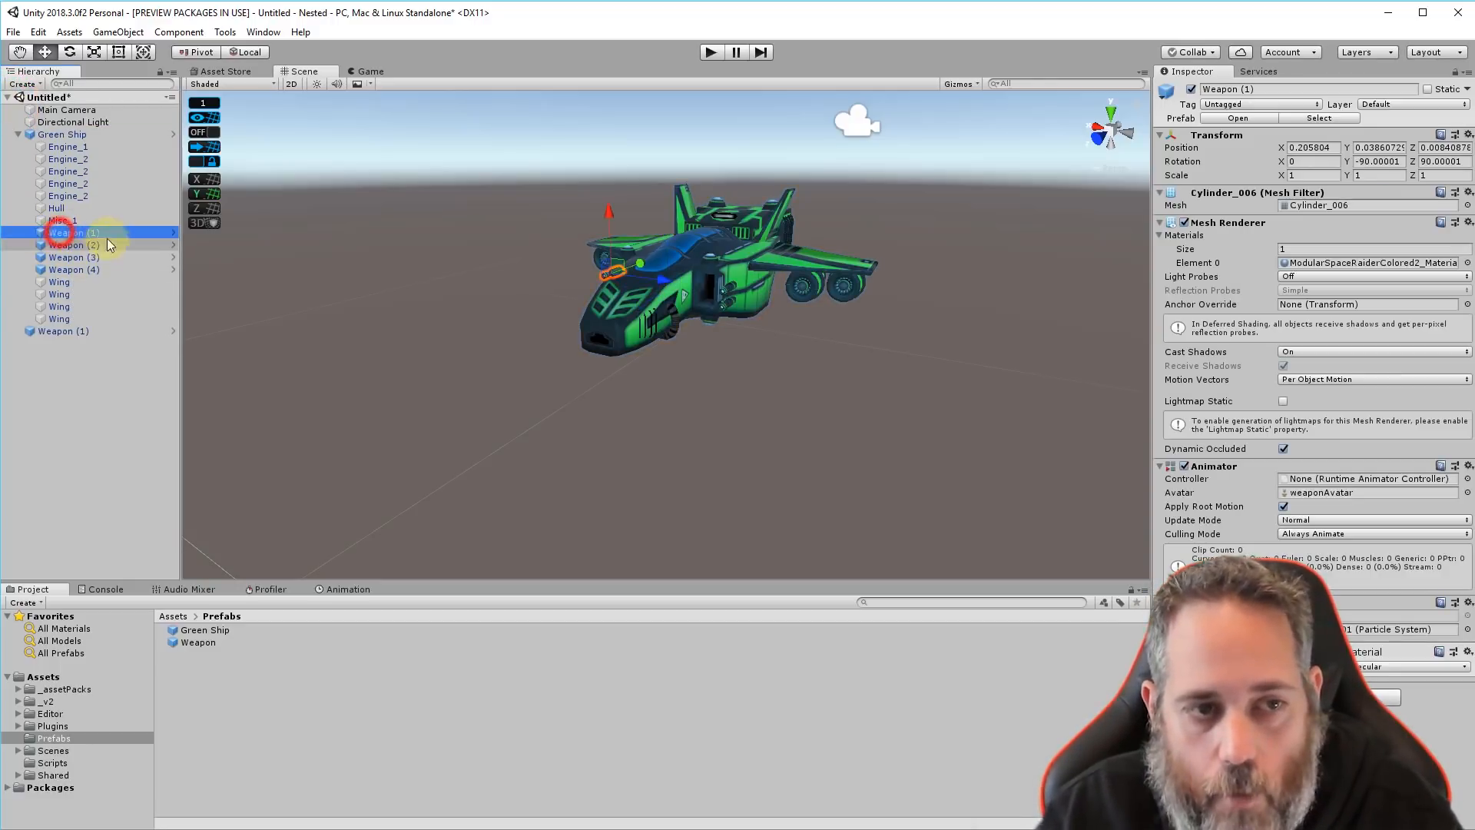
left_click(17, 134)
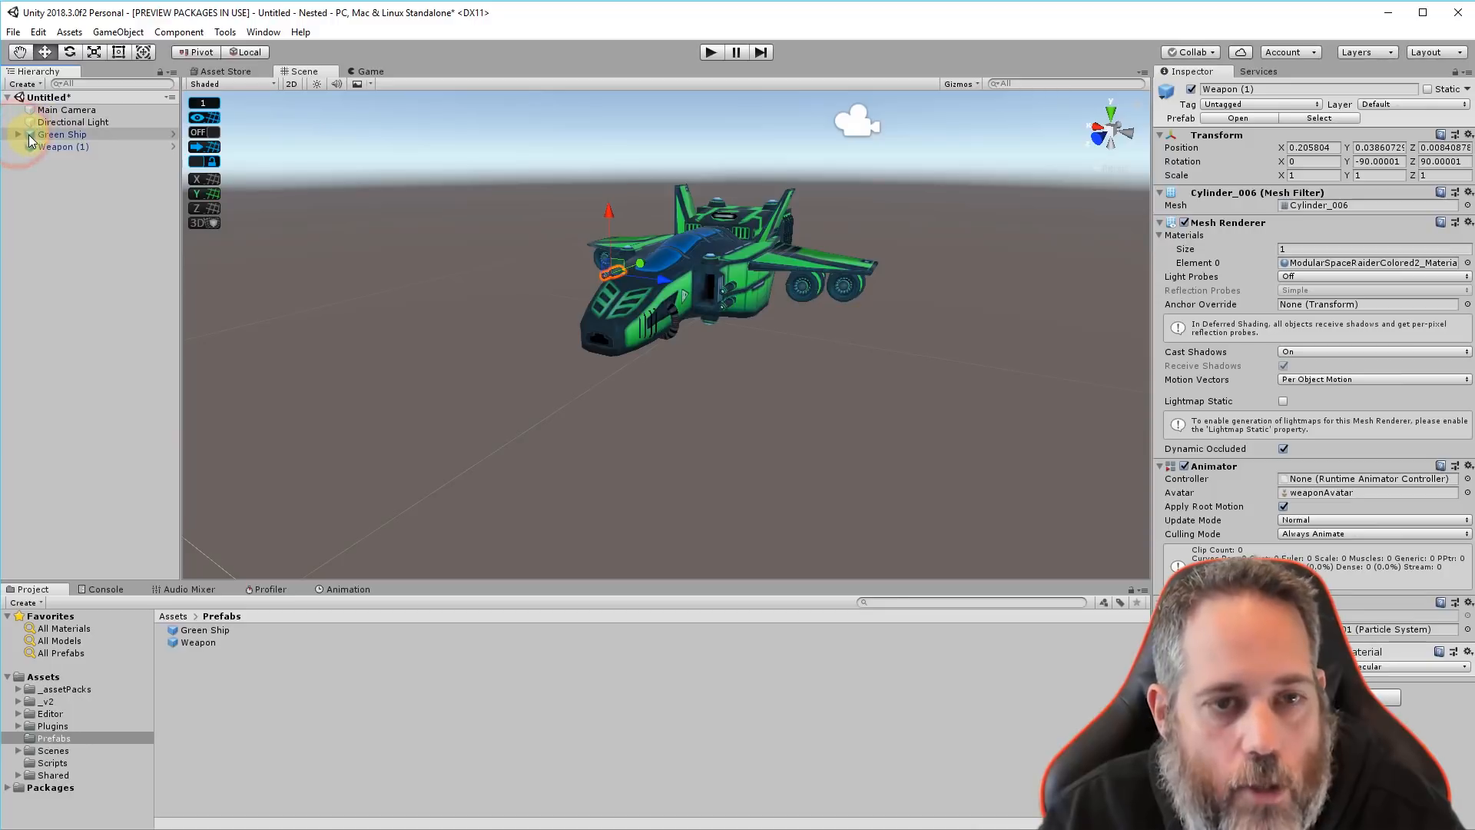
left_click_drag(547, 311, 881, 299, "alt")
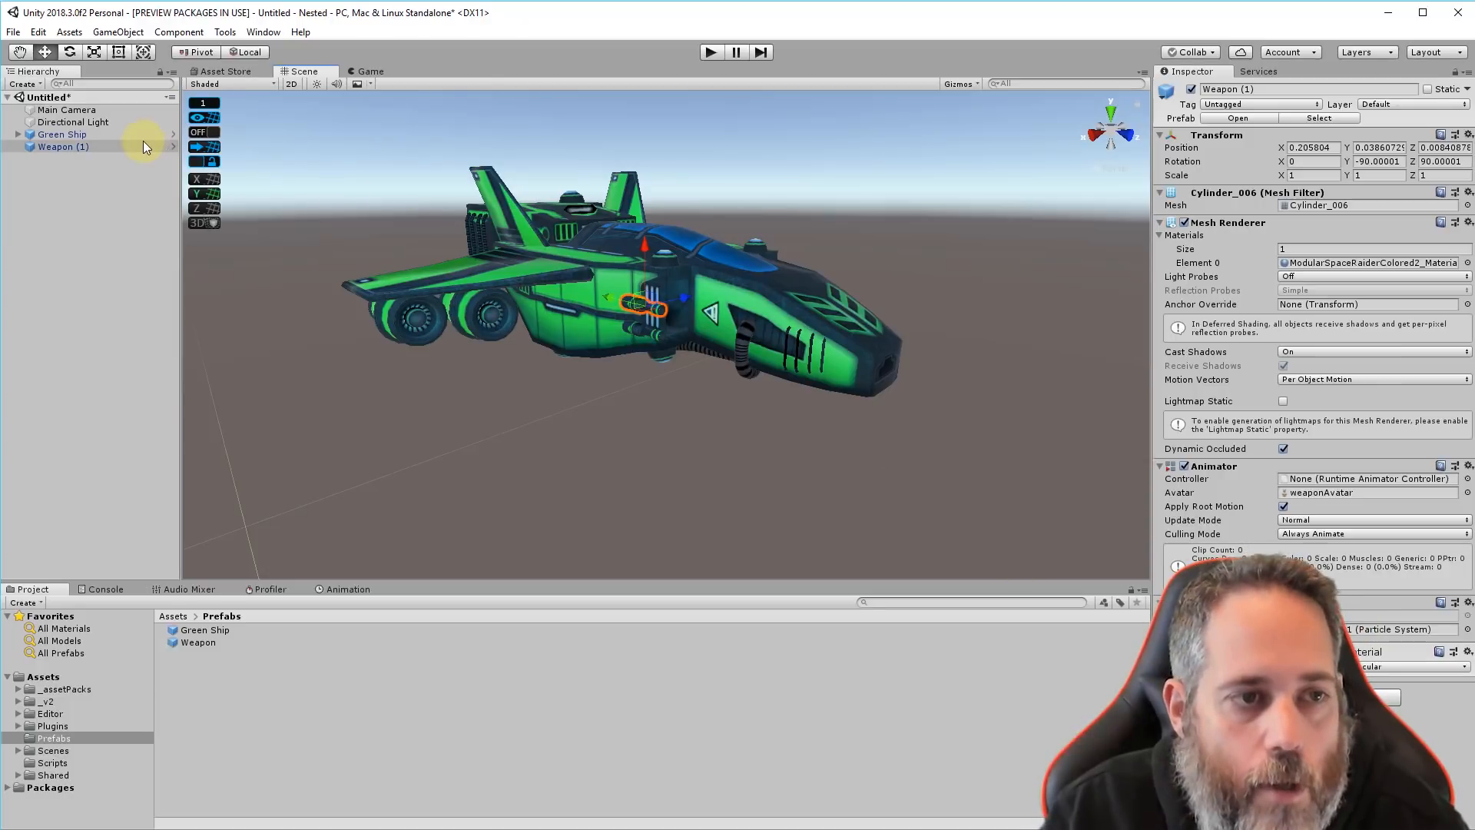
Add the Ship script component to the Green Ship object in the scene
left_click(63, 135)
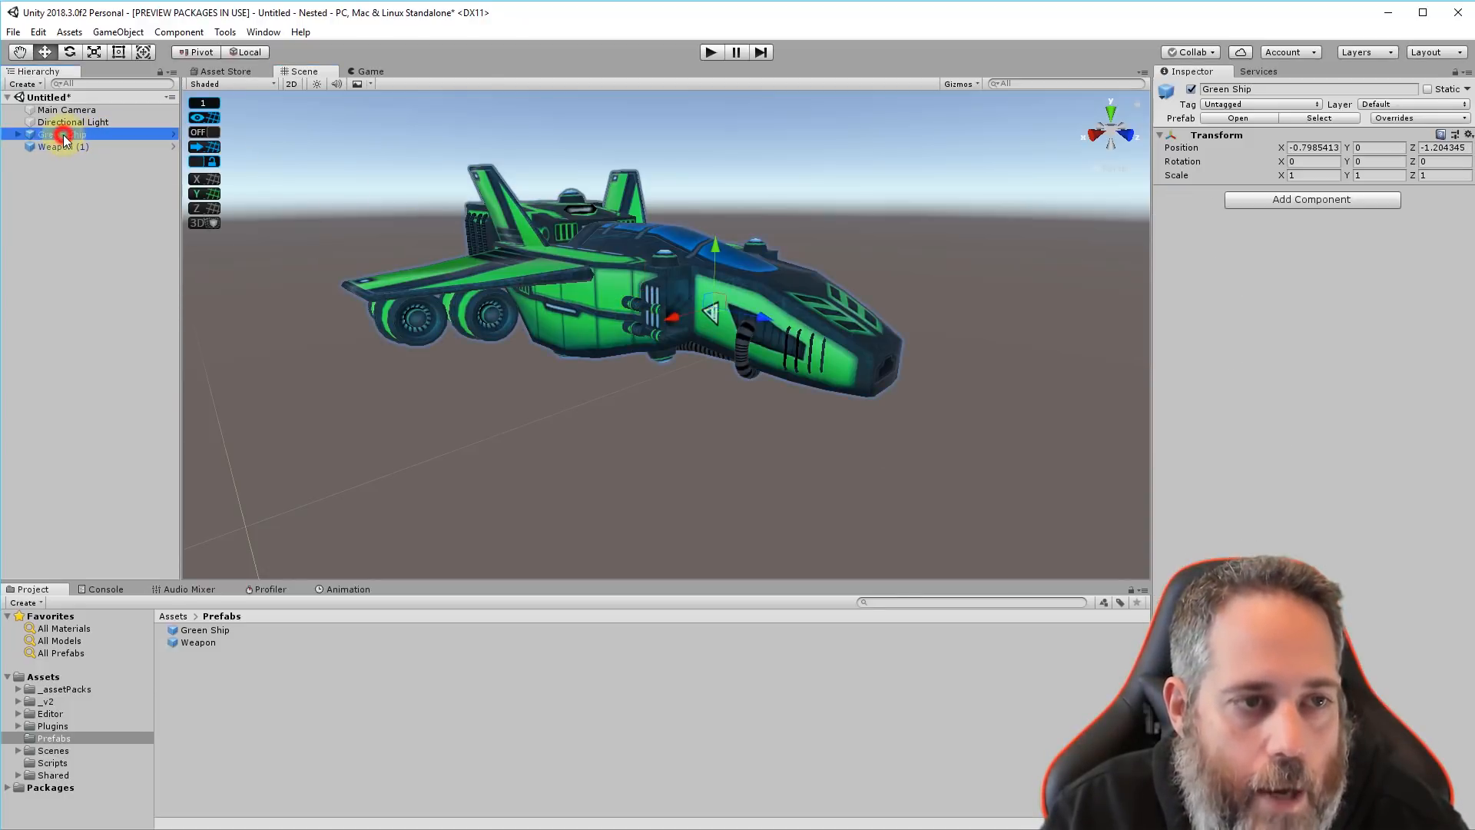
left_click(1314, 200)
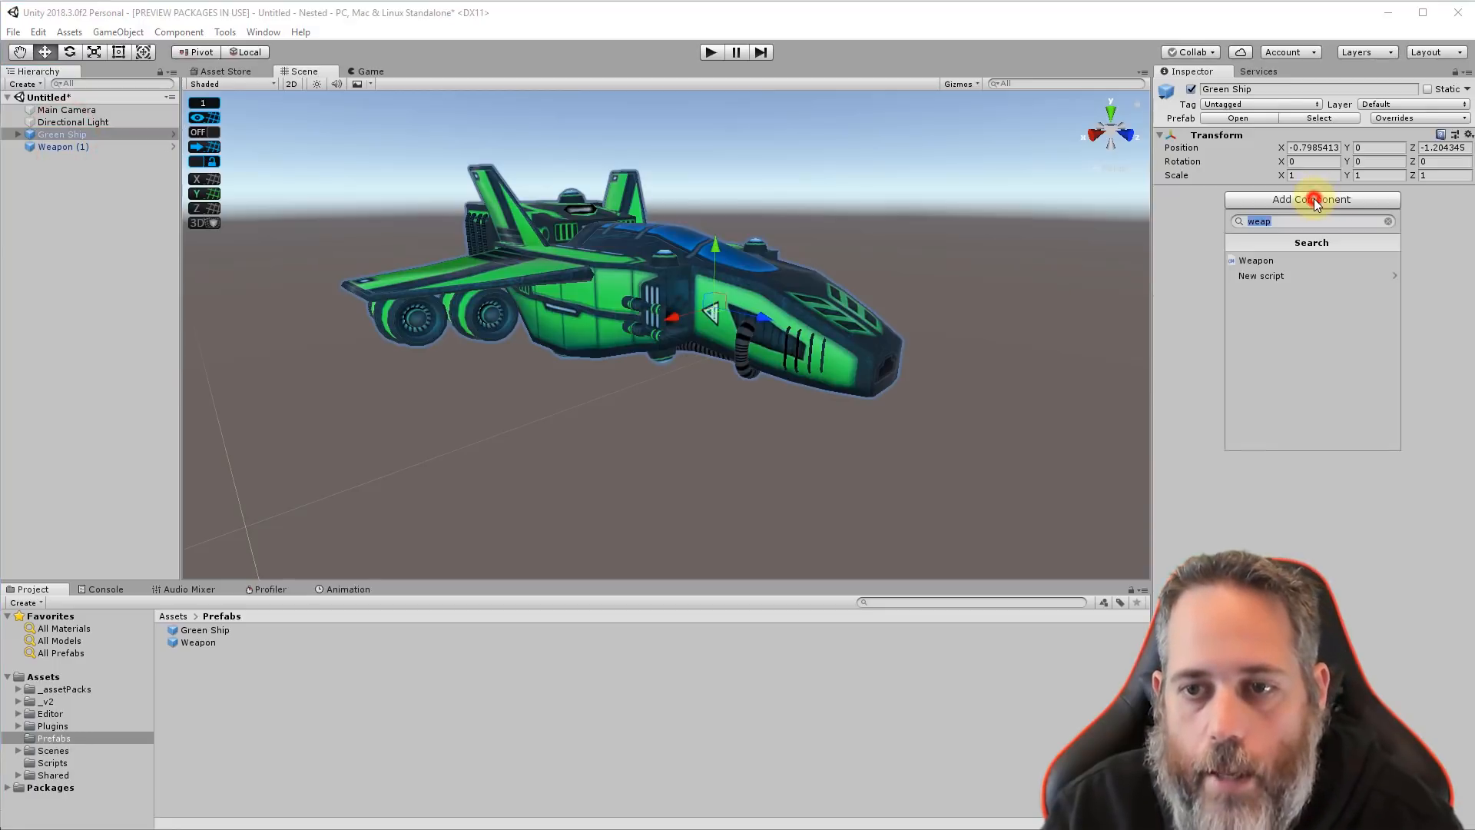
type("ship")
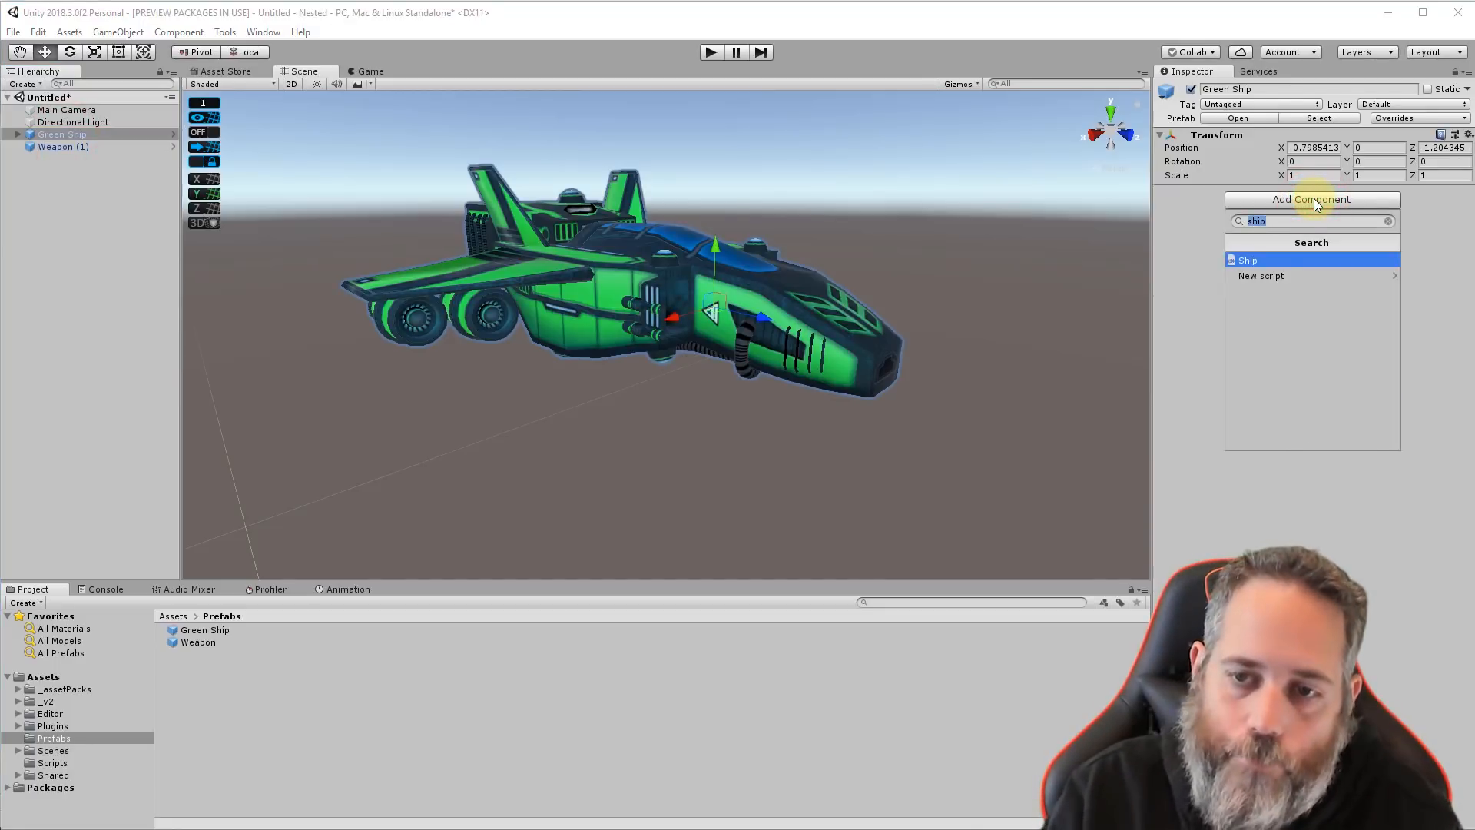
key("Return")
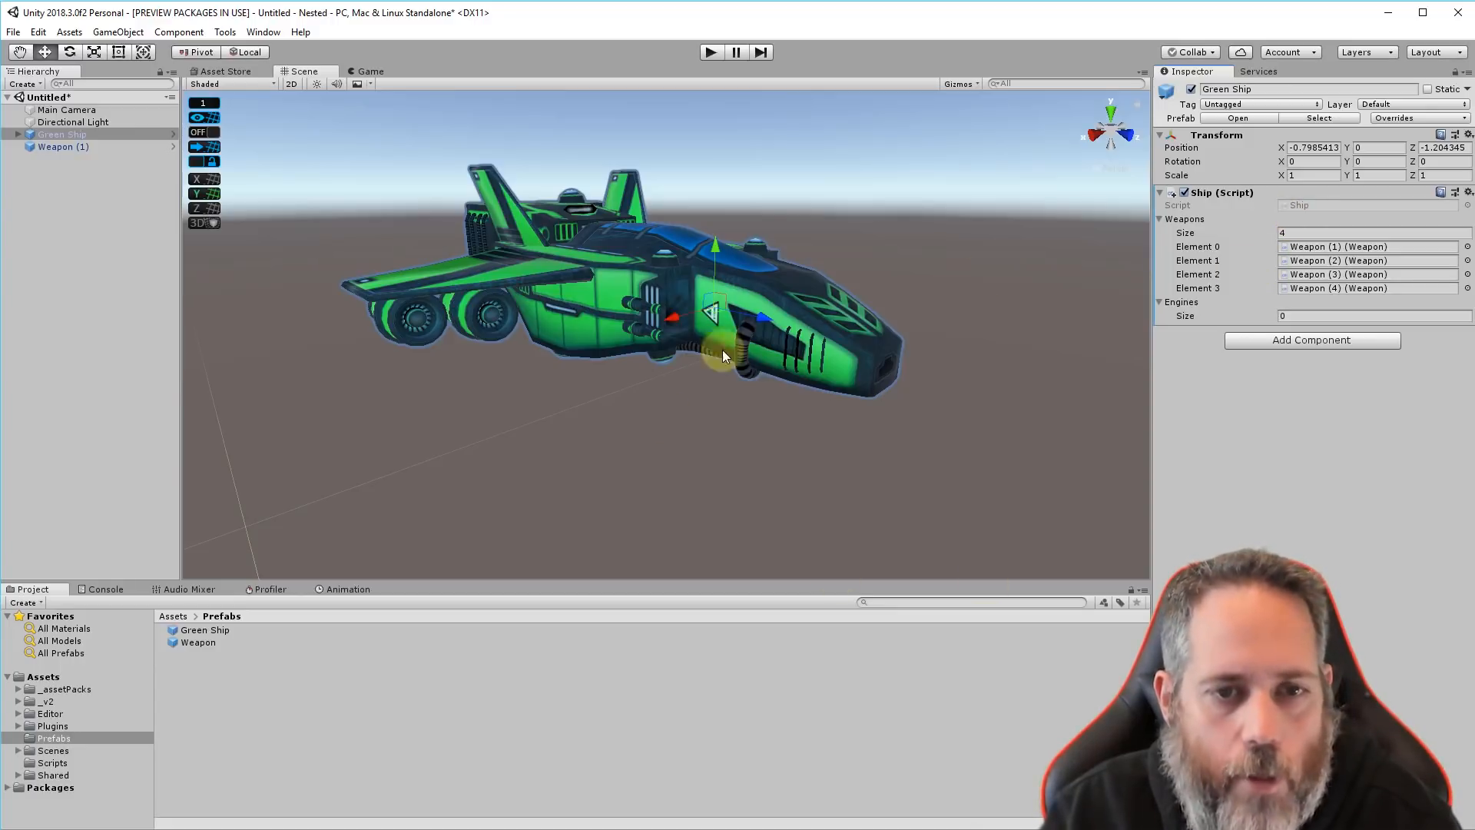
Open the Ship script in the code editor and review its methods with SetThrust folded
double_click(1342, 204)
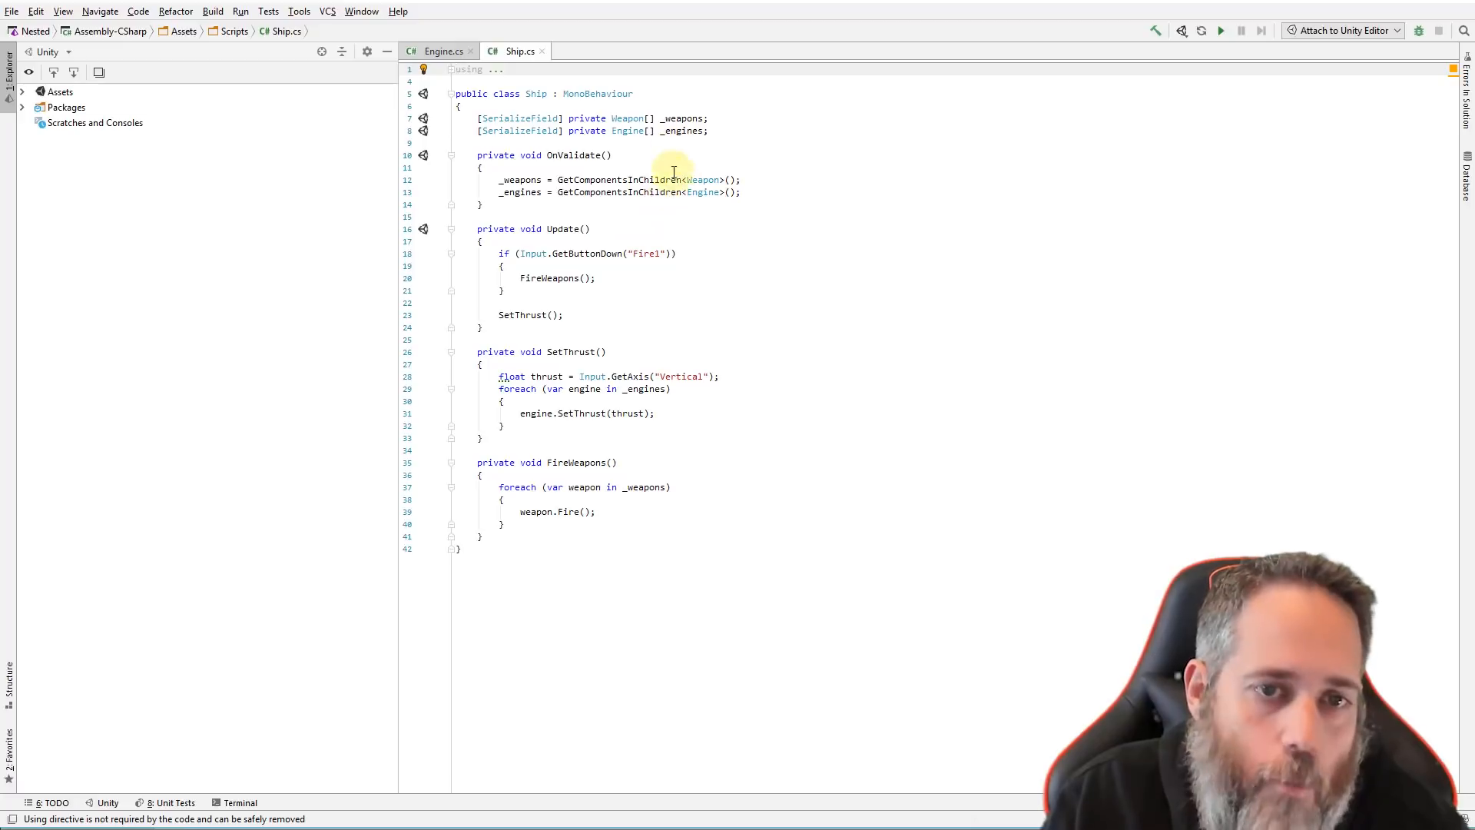
mouse_move(543, 224)
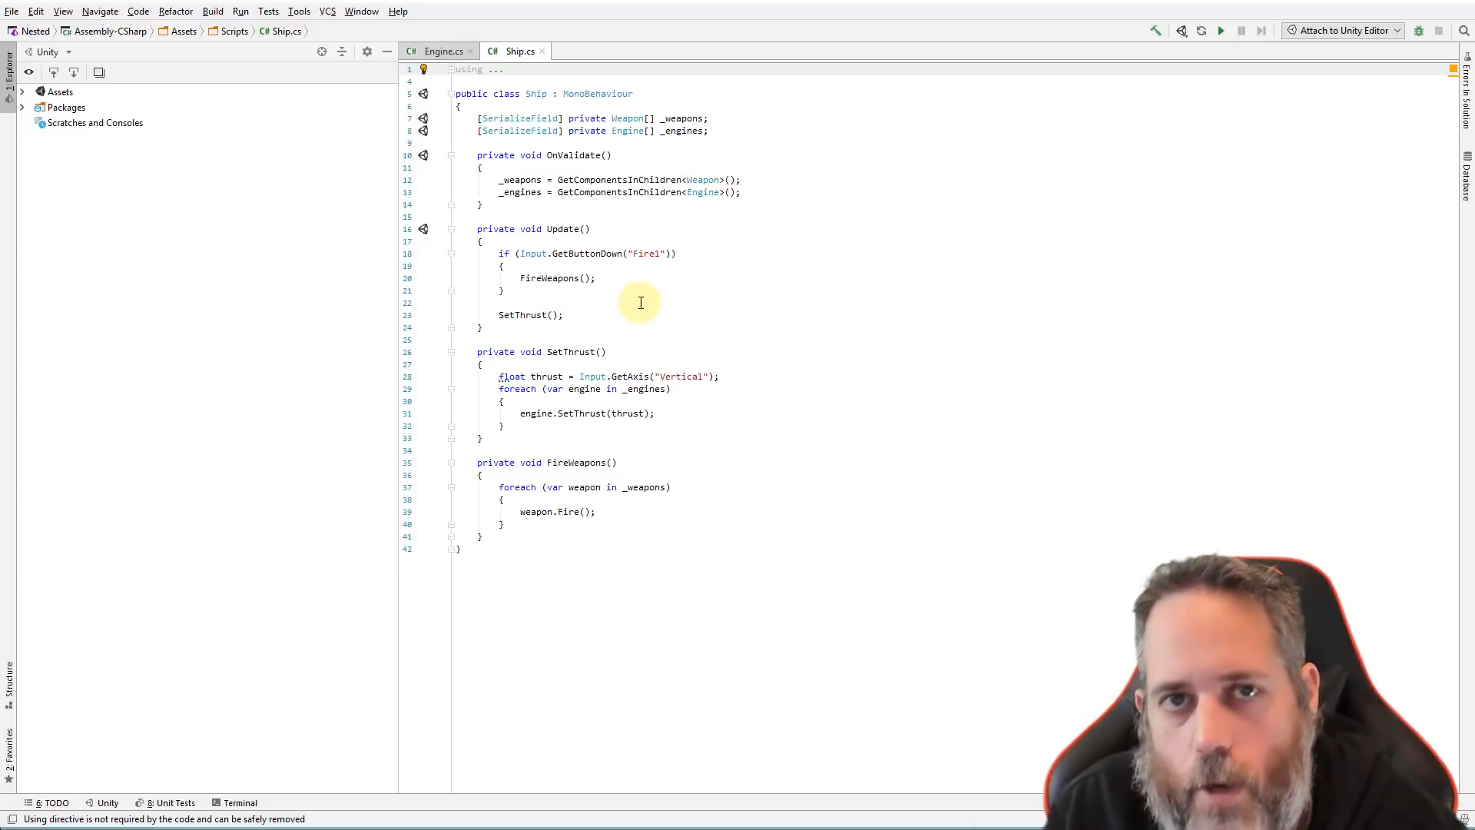
left_click(452, 353)
left_click(648, 466)
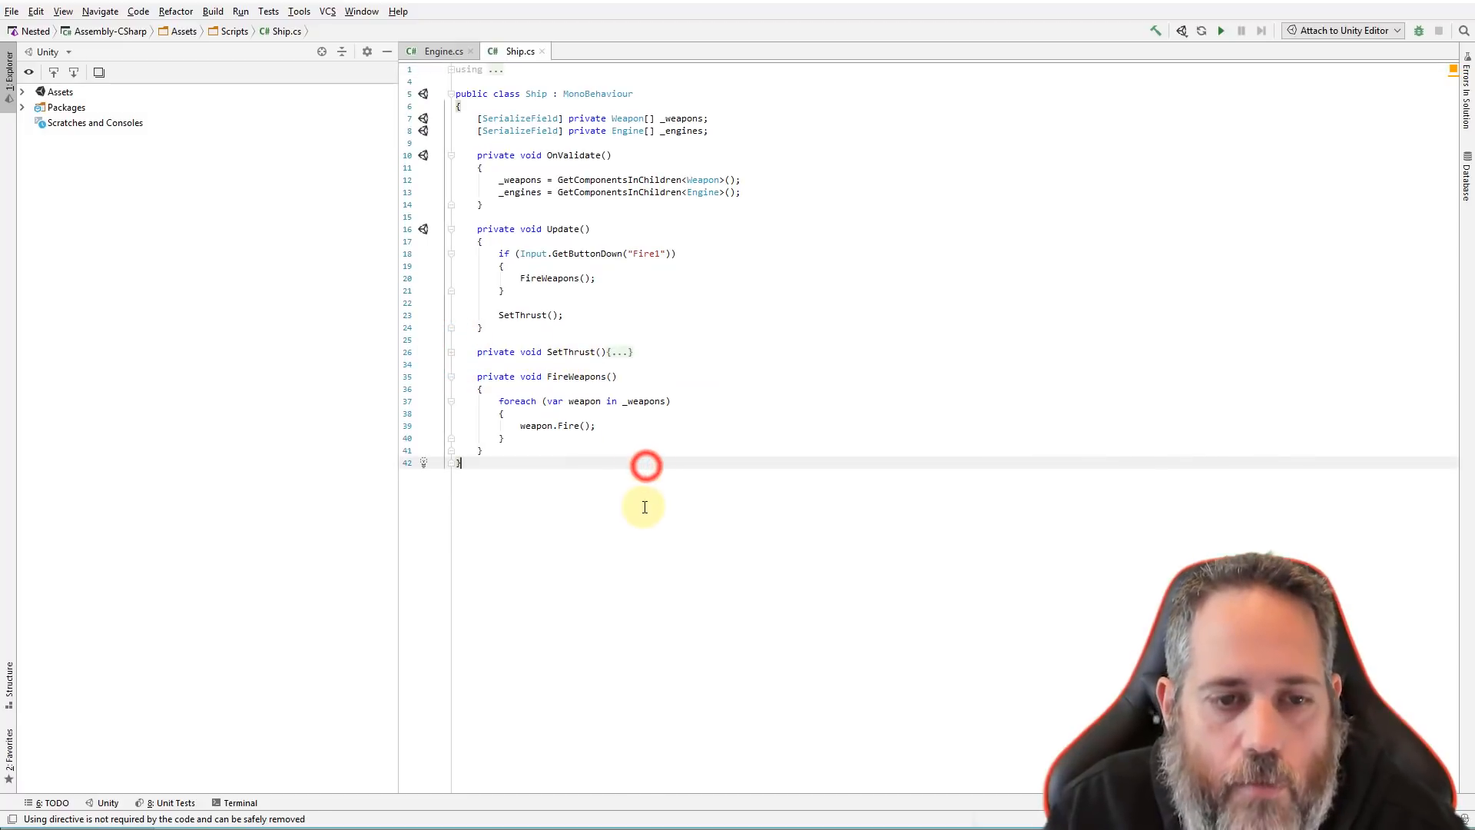
scroll(644, 501, "up", 4, "ctrl")
scroll(644, 508, "up", 5, "ctrl")
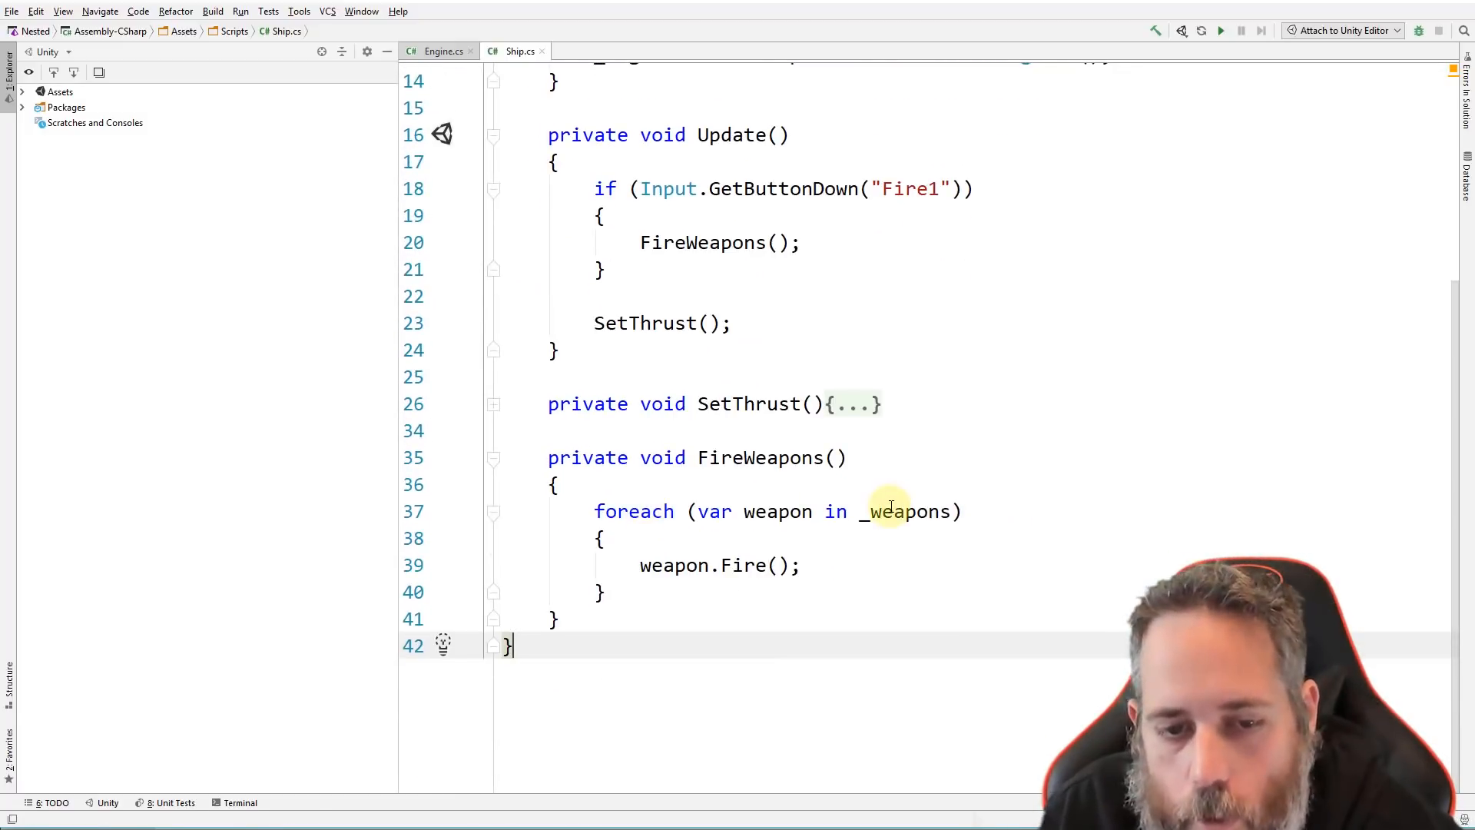
Go to the definition of weapon.Fire() and examine how the Weapon class uses muzzleFlashParticle
left_click(735, 568)
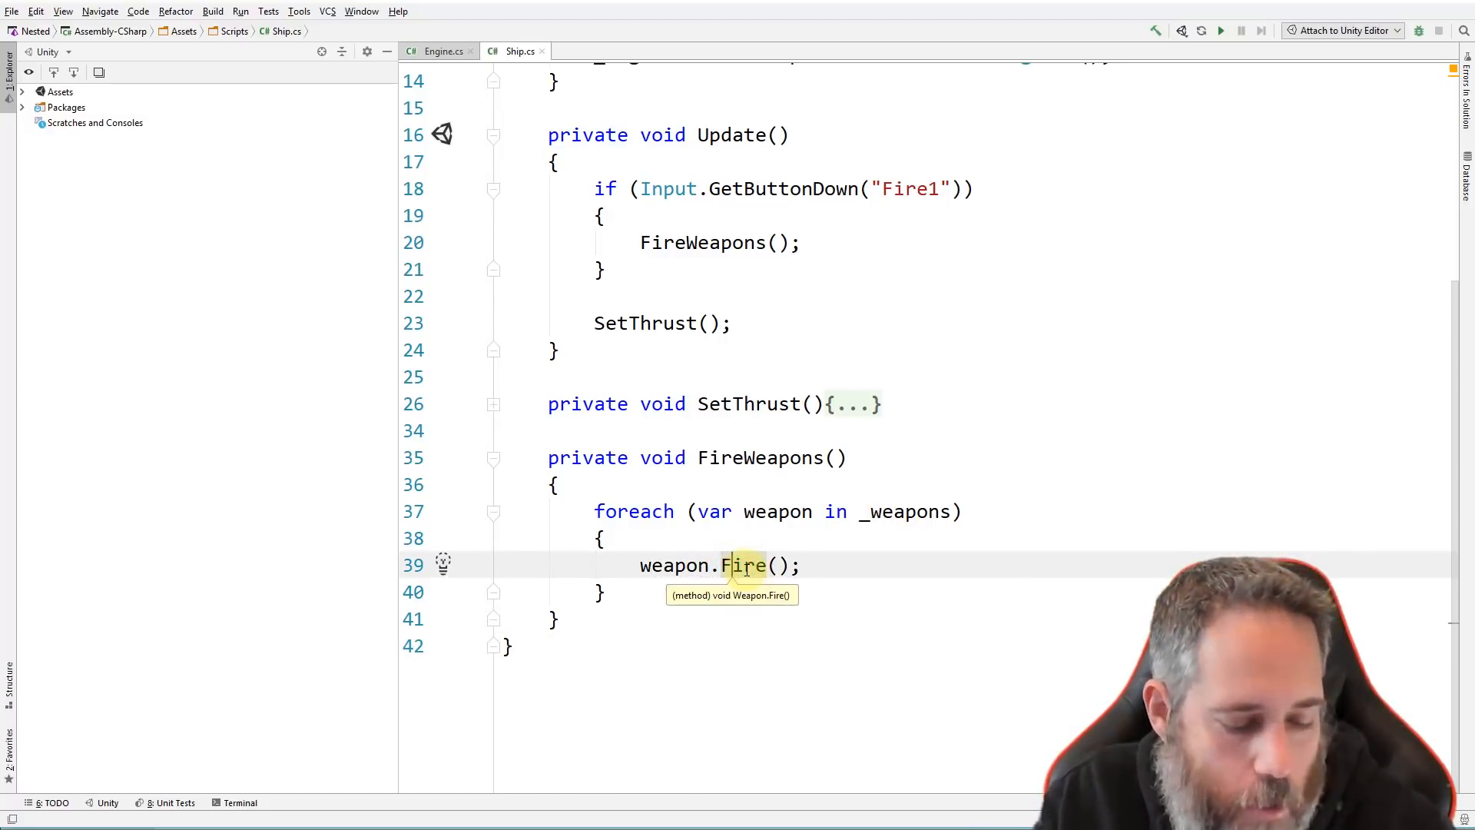
left_click(749, 576, "ctrl")
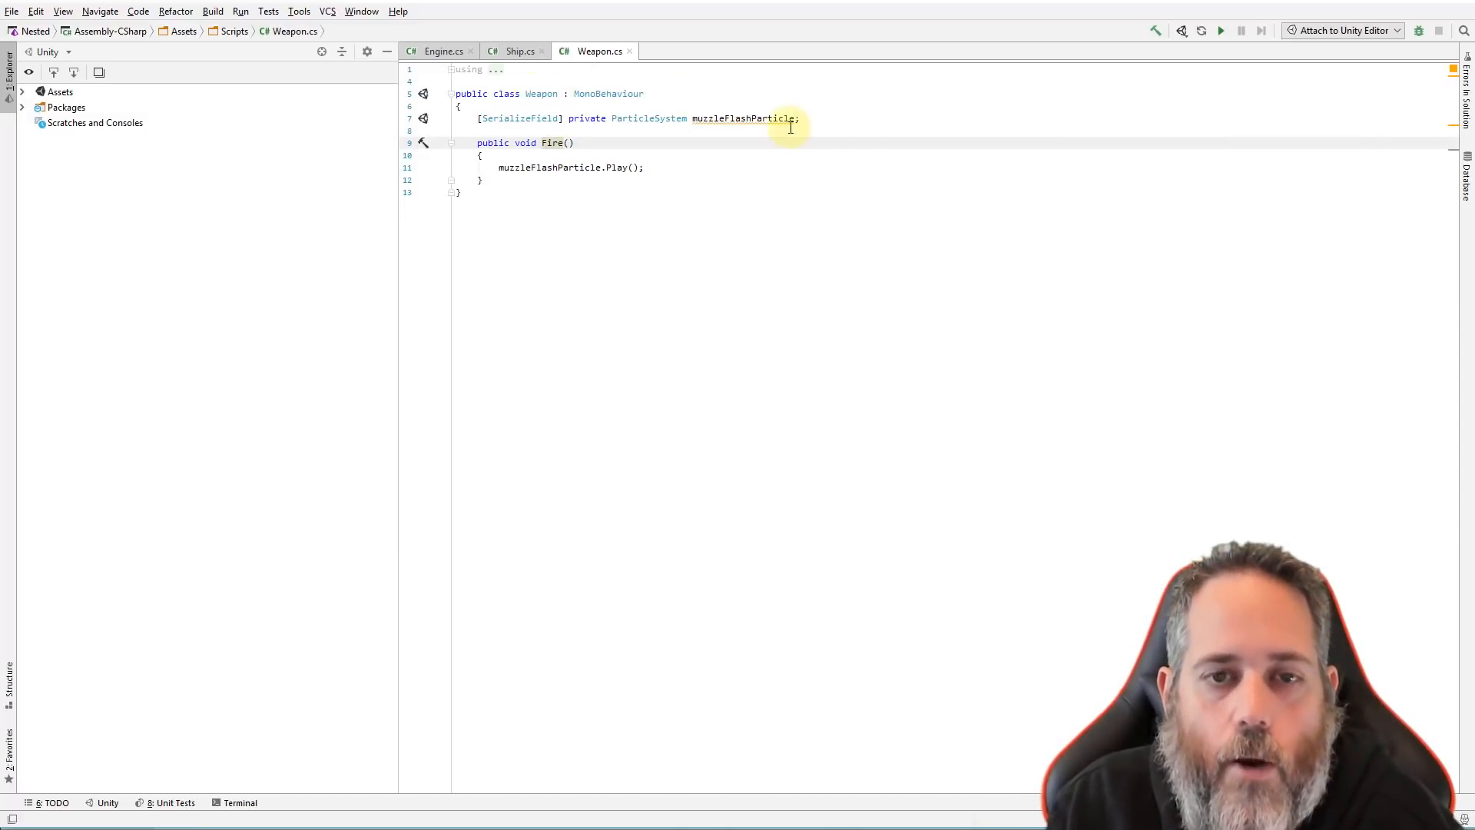
mouse_move(740, 125)
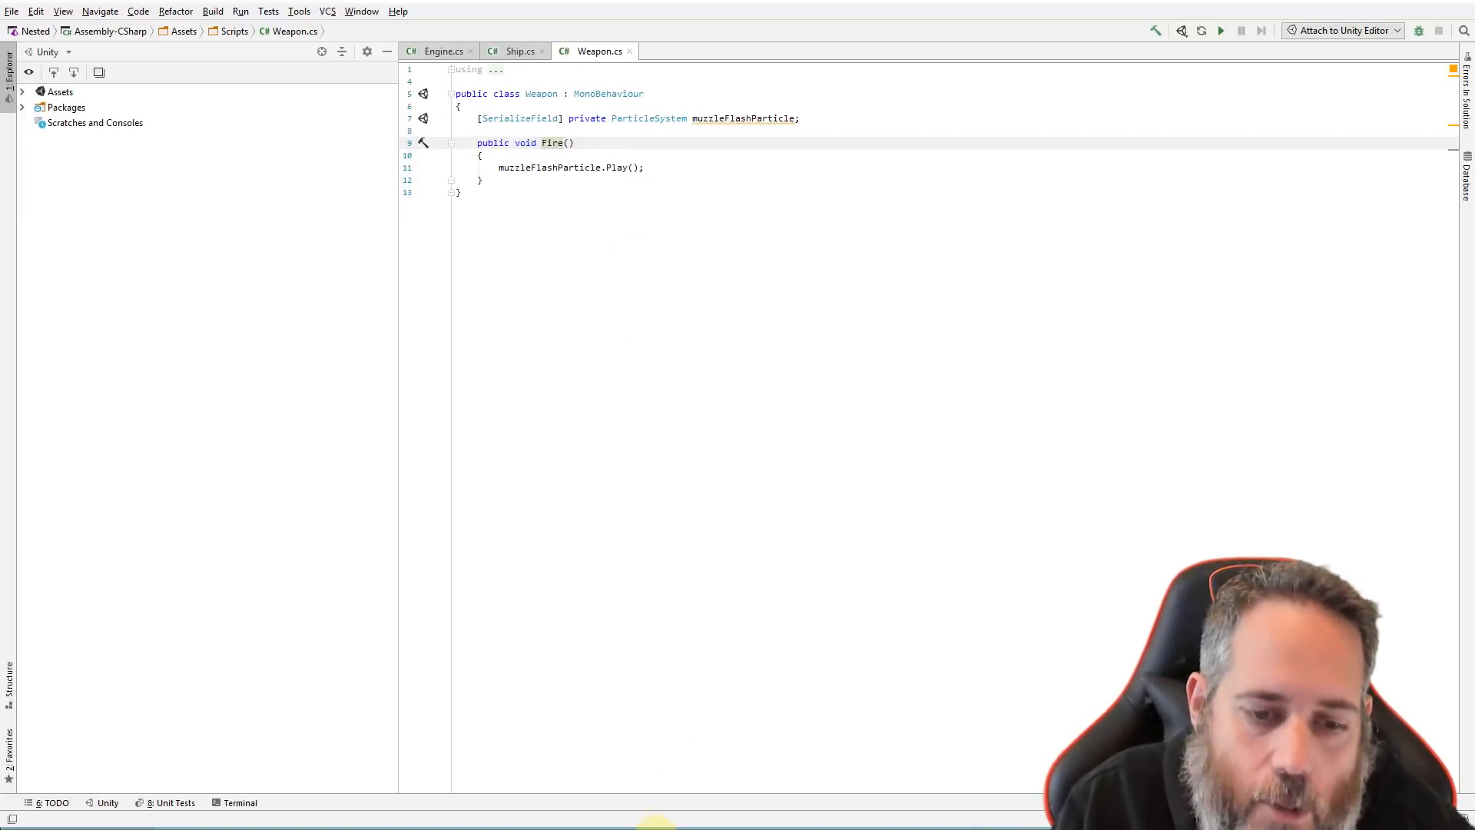
Switch back to Unity, play the scene and test-fire the ship's weapons
left_click(657, 829)
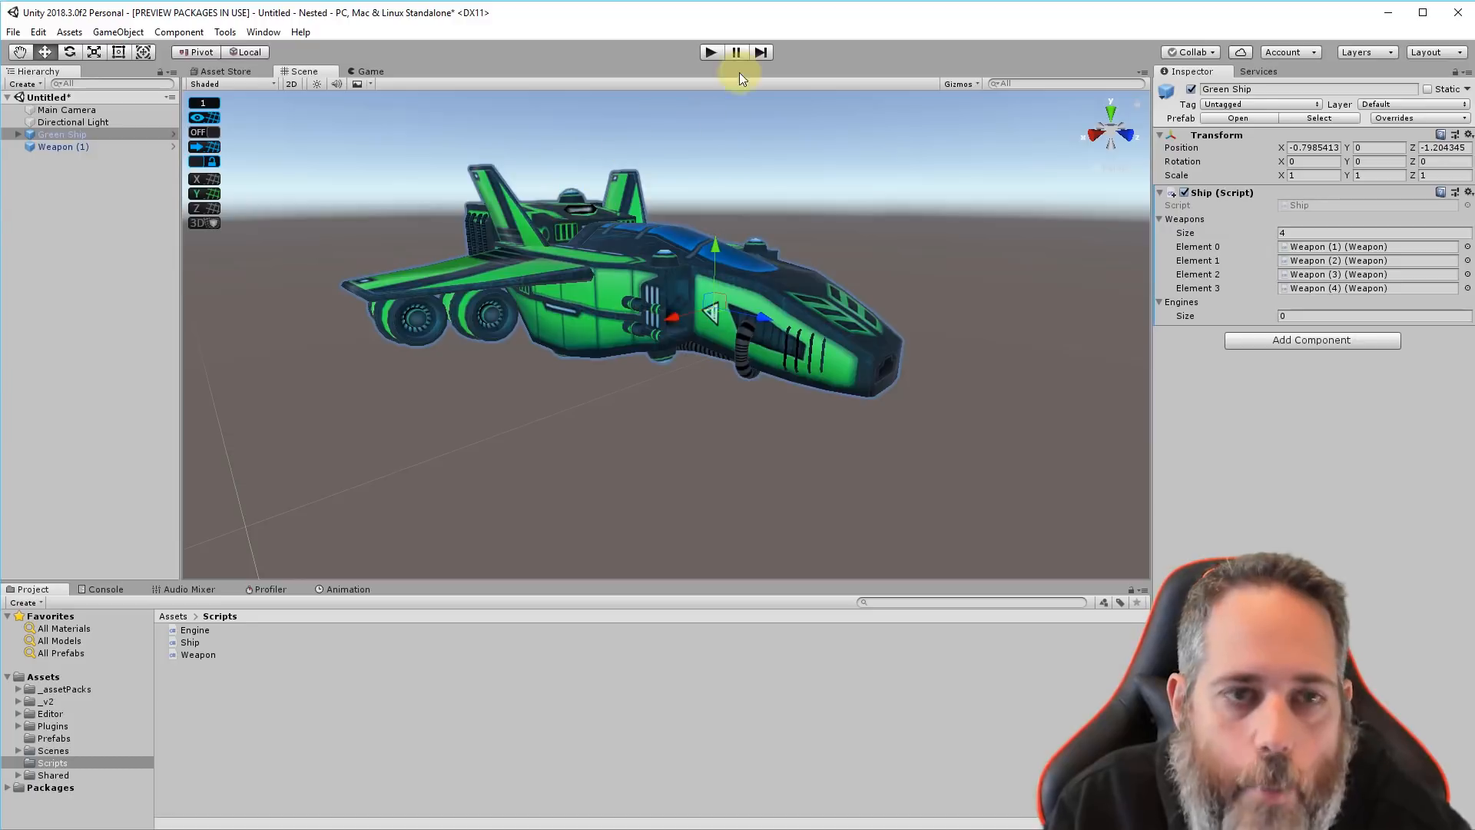
left_click(718, 54)
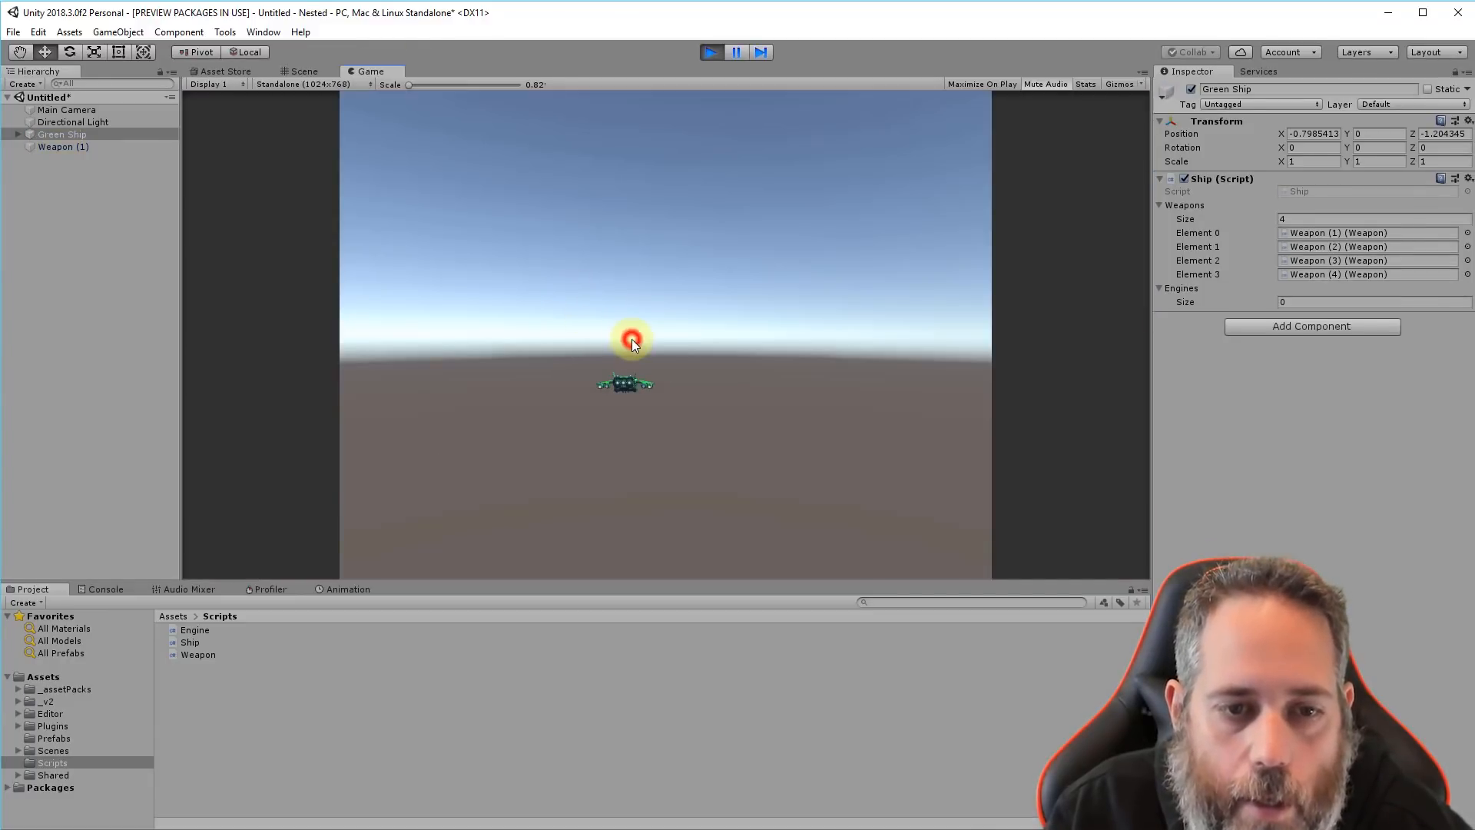
left_click(631, 339)
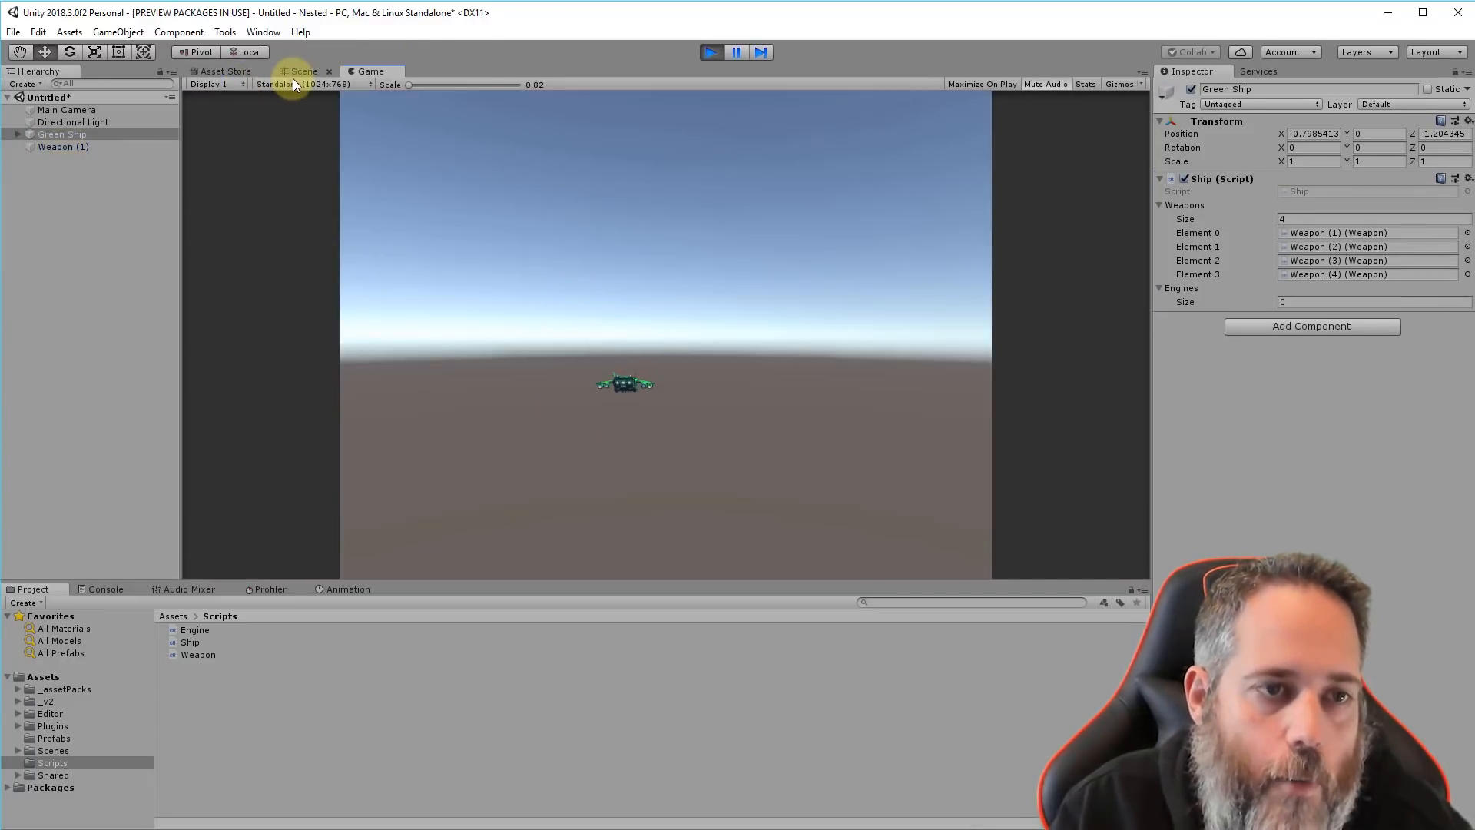
Align the Main Camera with the current Scene view so it faces the ship
left_click(293, 74)
left_click(86, 112)
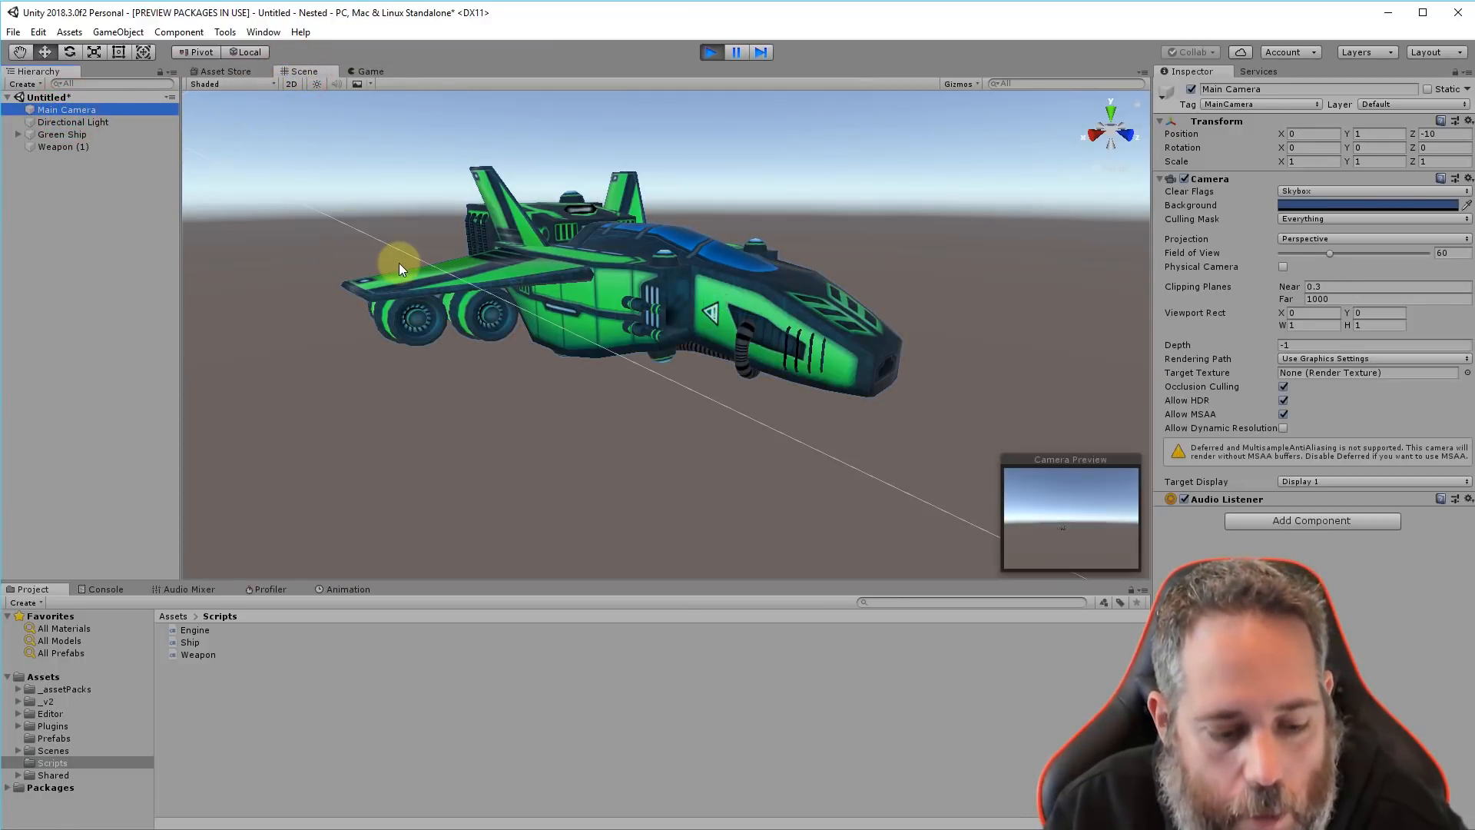
key("ctrl+shift+f")
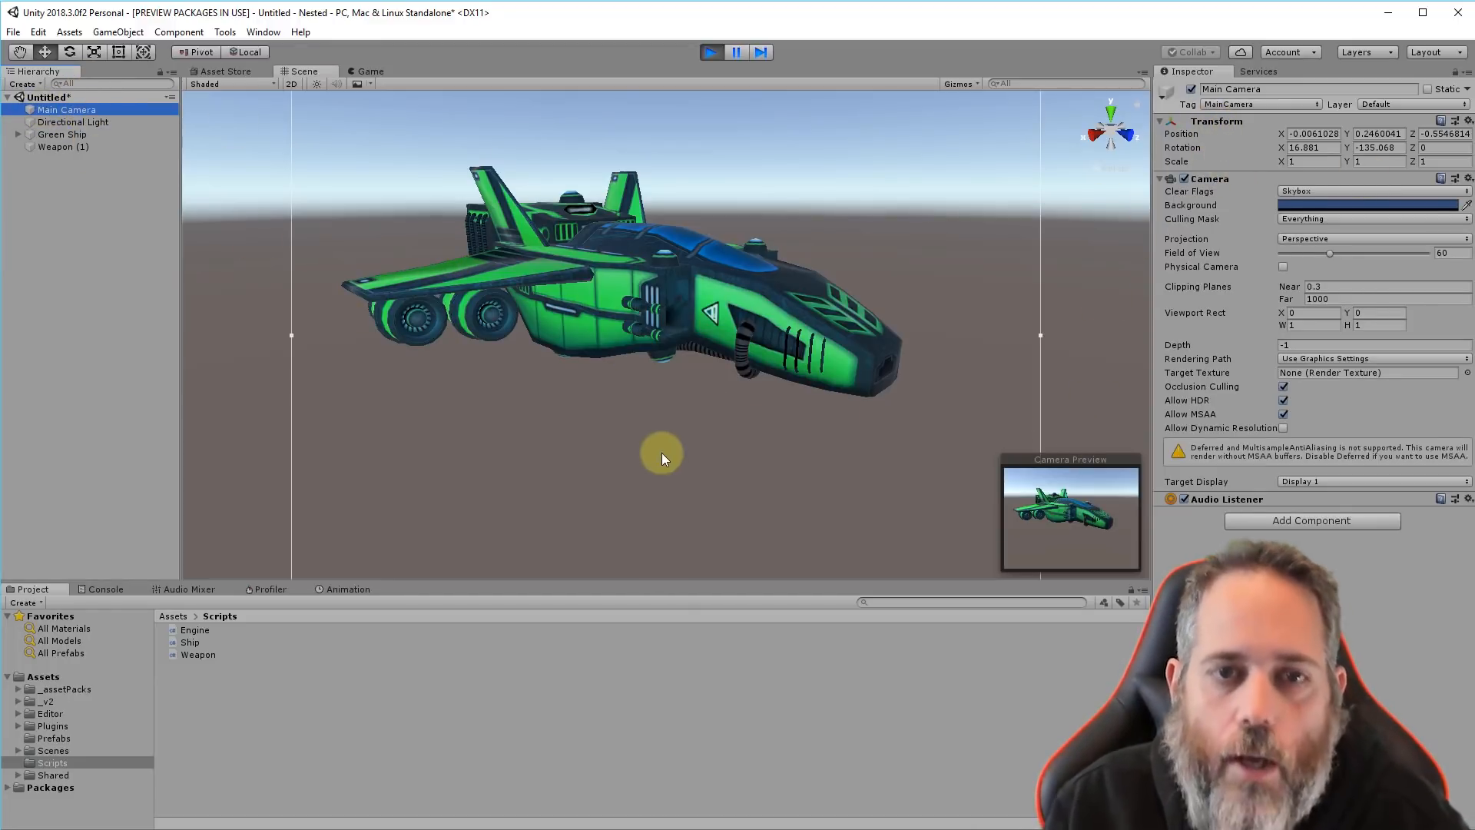
Fire the weapons again in the Game view from the new camera angle
left_click(361, 69)
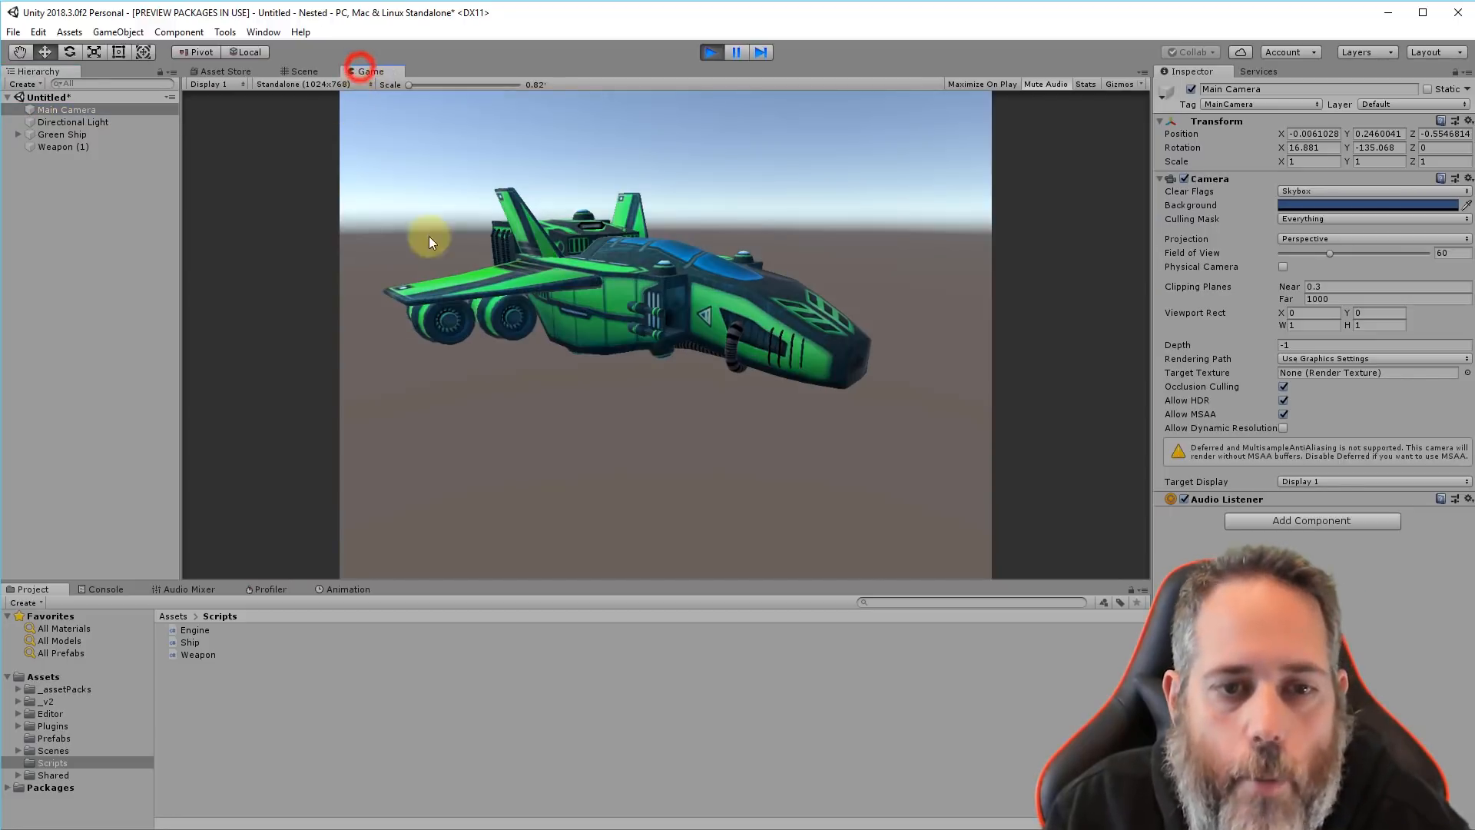
left_click(570, 354)
left_click(639, 367)
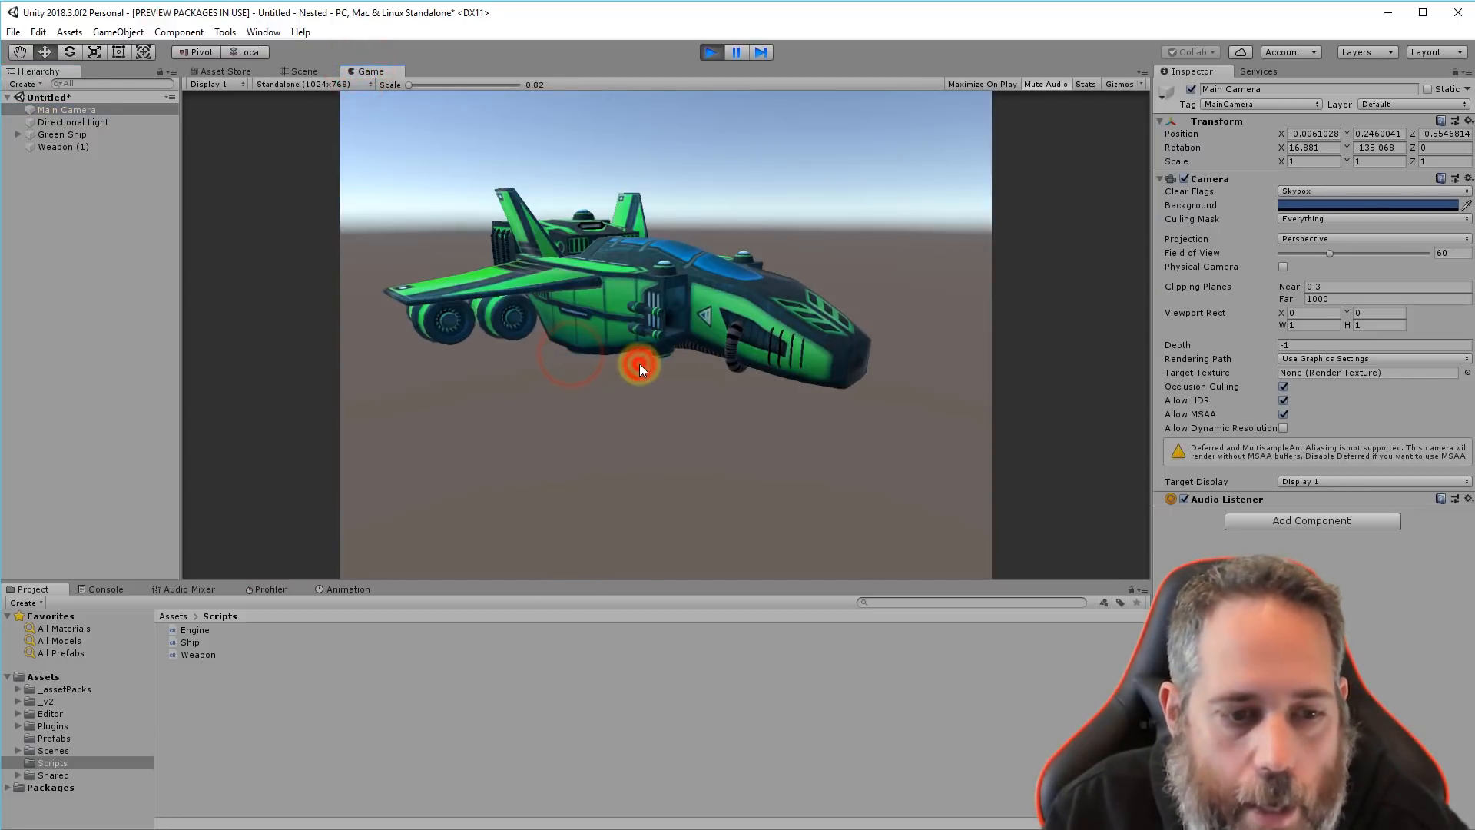
Trace the asset assigned as Weapon (1)'s Muzzle Flash Particle, checking the Console as well, and stop play mode
left_click(115, 589)
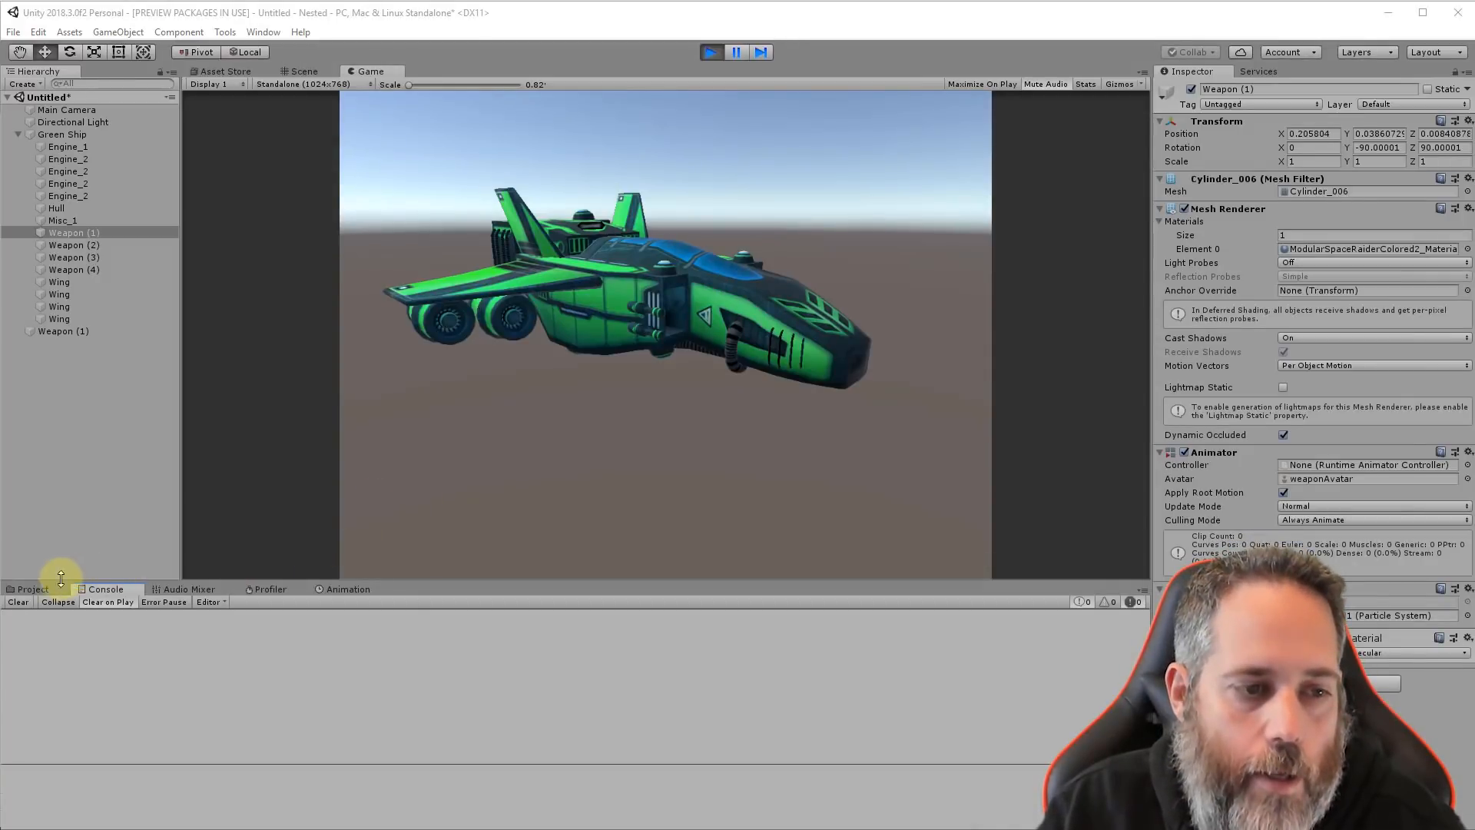
left_click(34, 589)
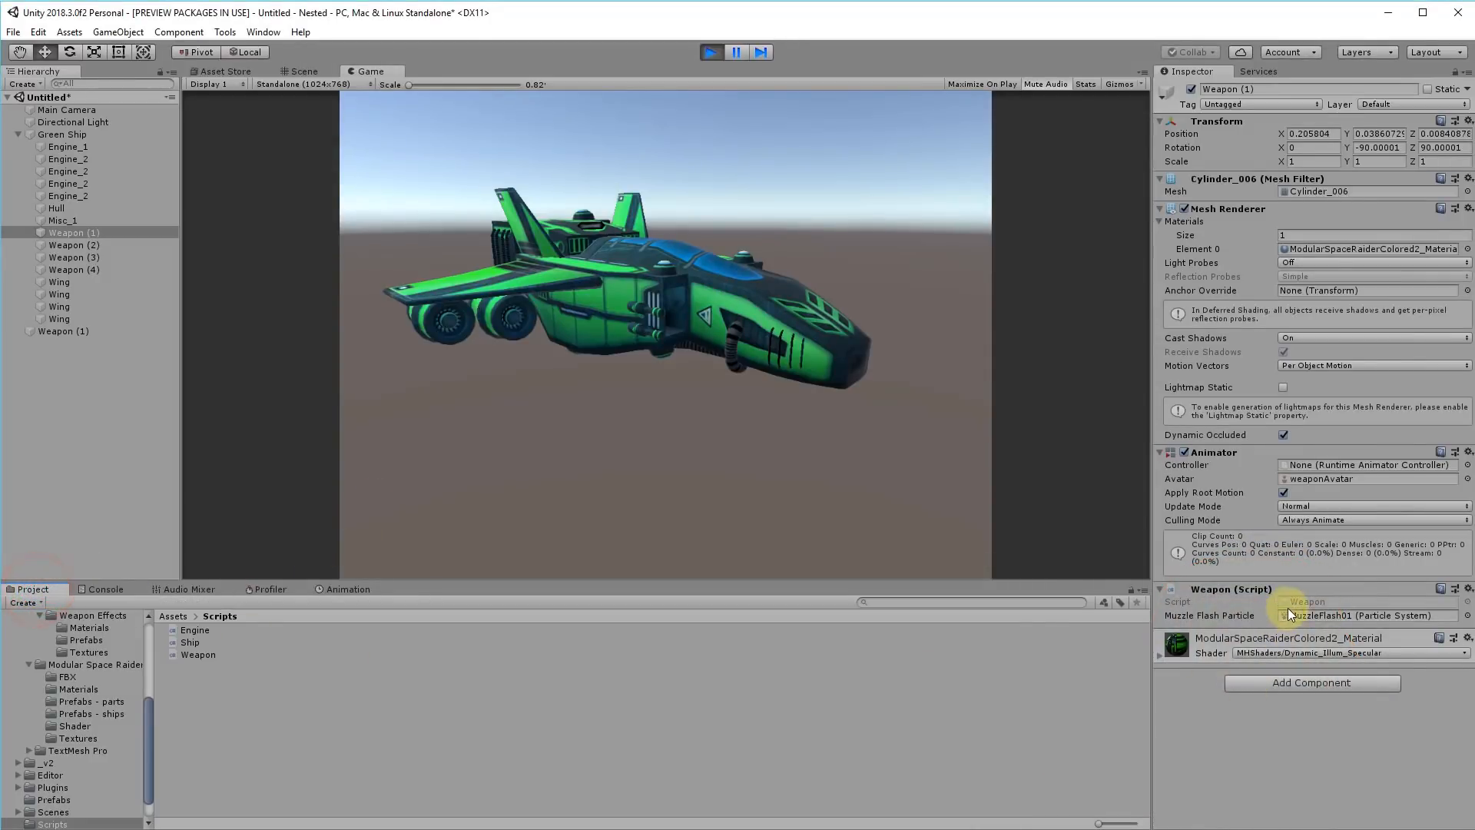
left_click(1305, 615)
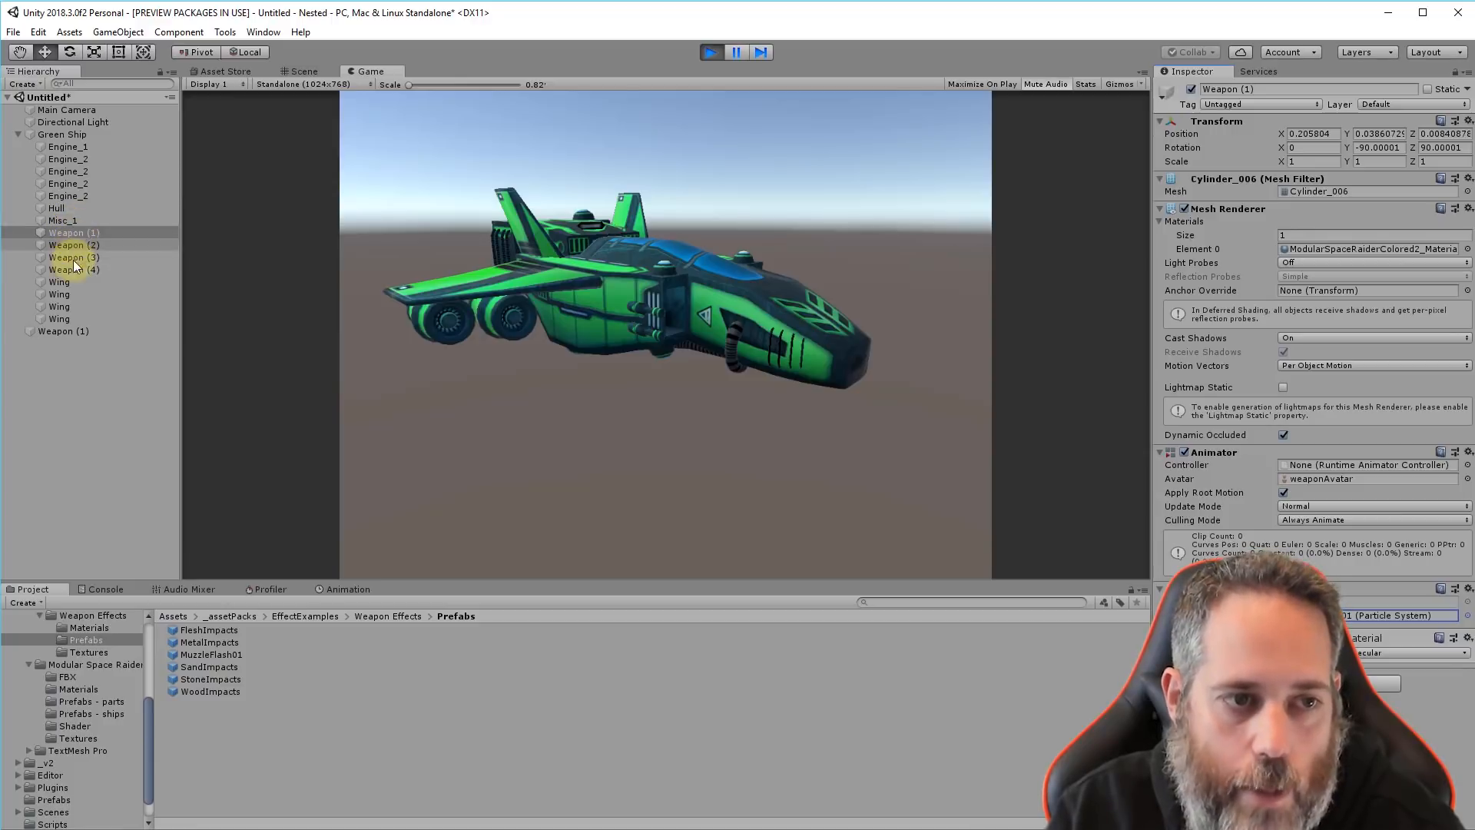
key("alt+Tab")
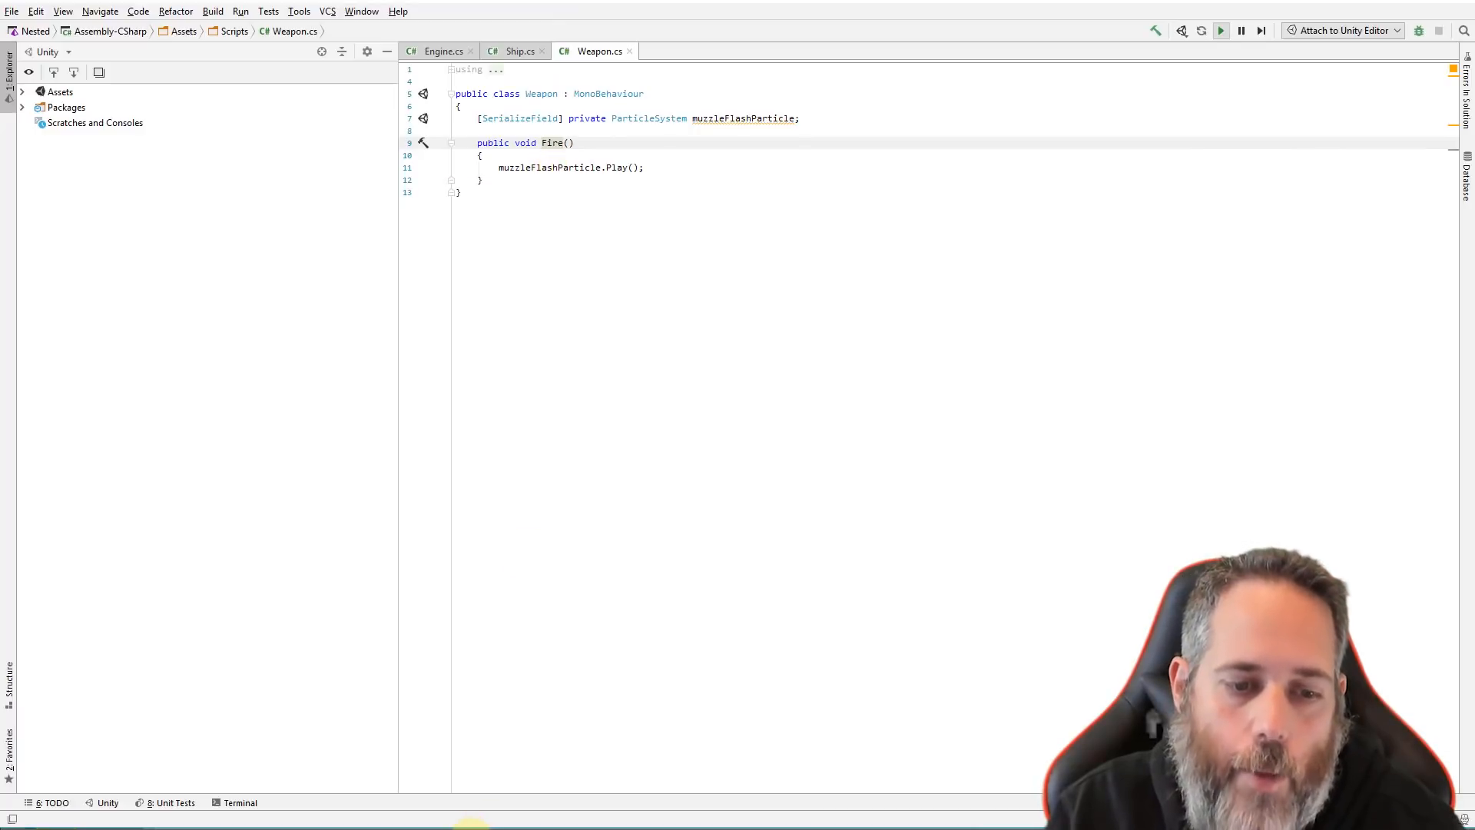
key("alt+Tab")
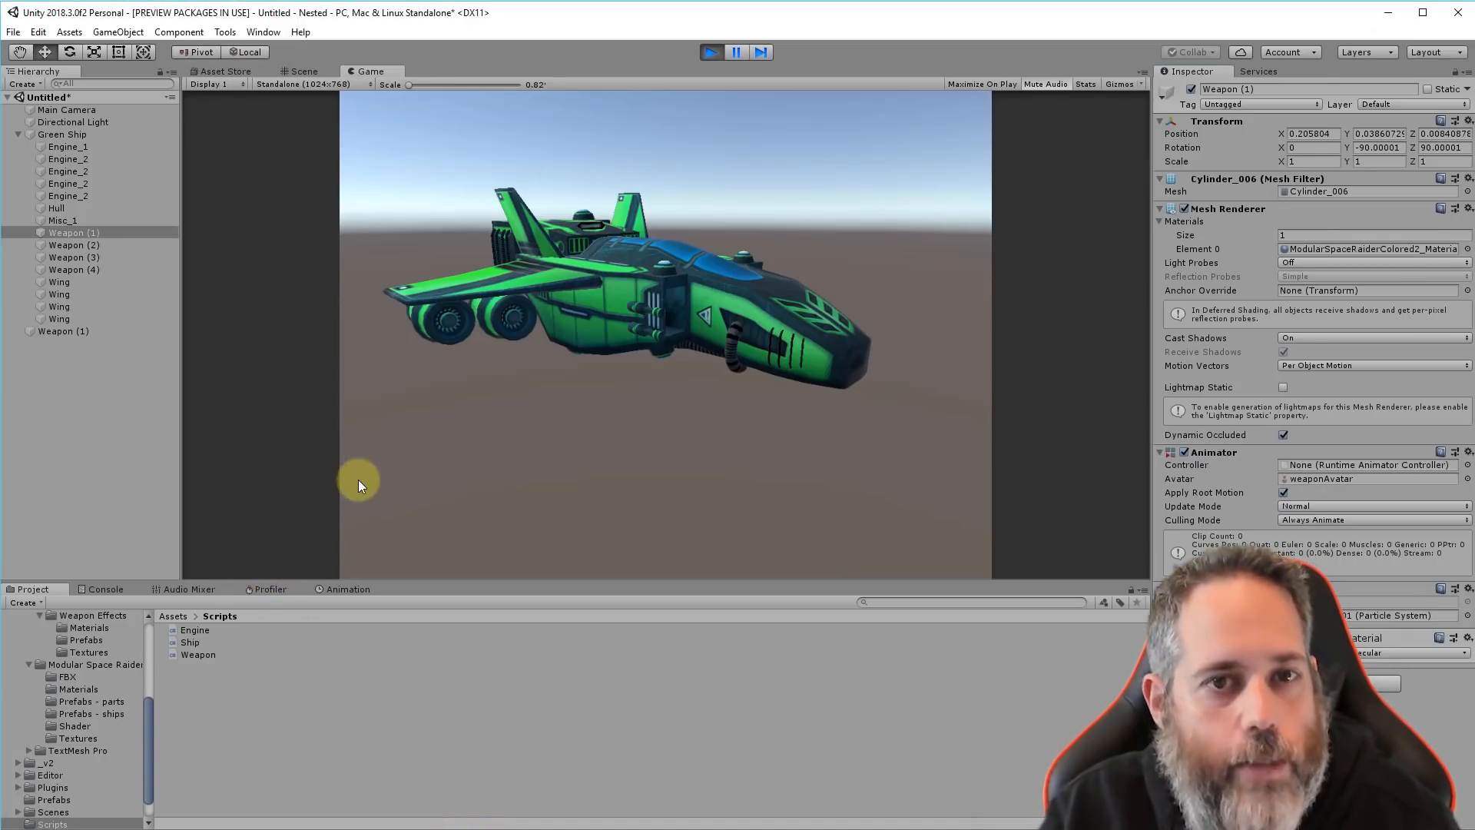
left_click(717, 52)
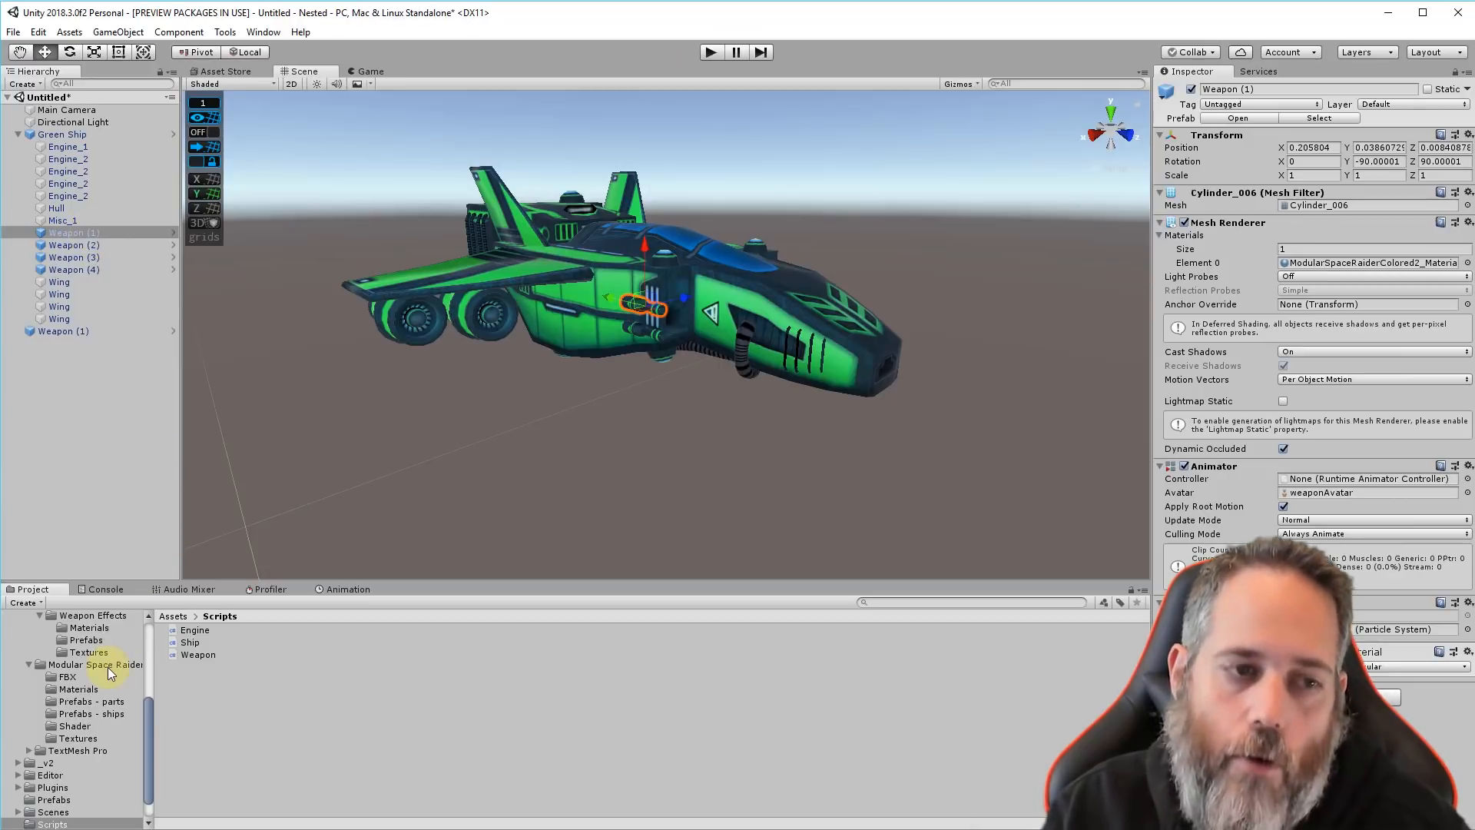
Open the Weapon prefab and add MuzzleFlash01 from the Weapon Effects Prefabs folder as a child of Weapon
left_click(173, 233)
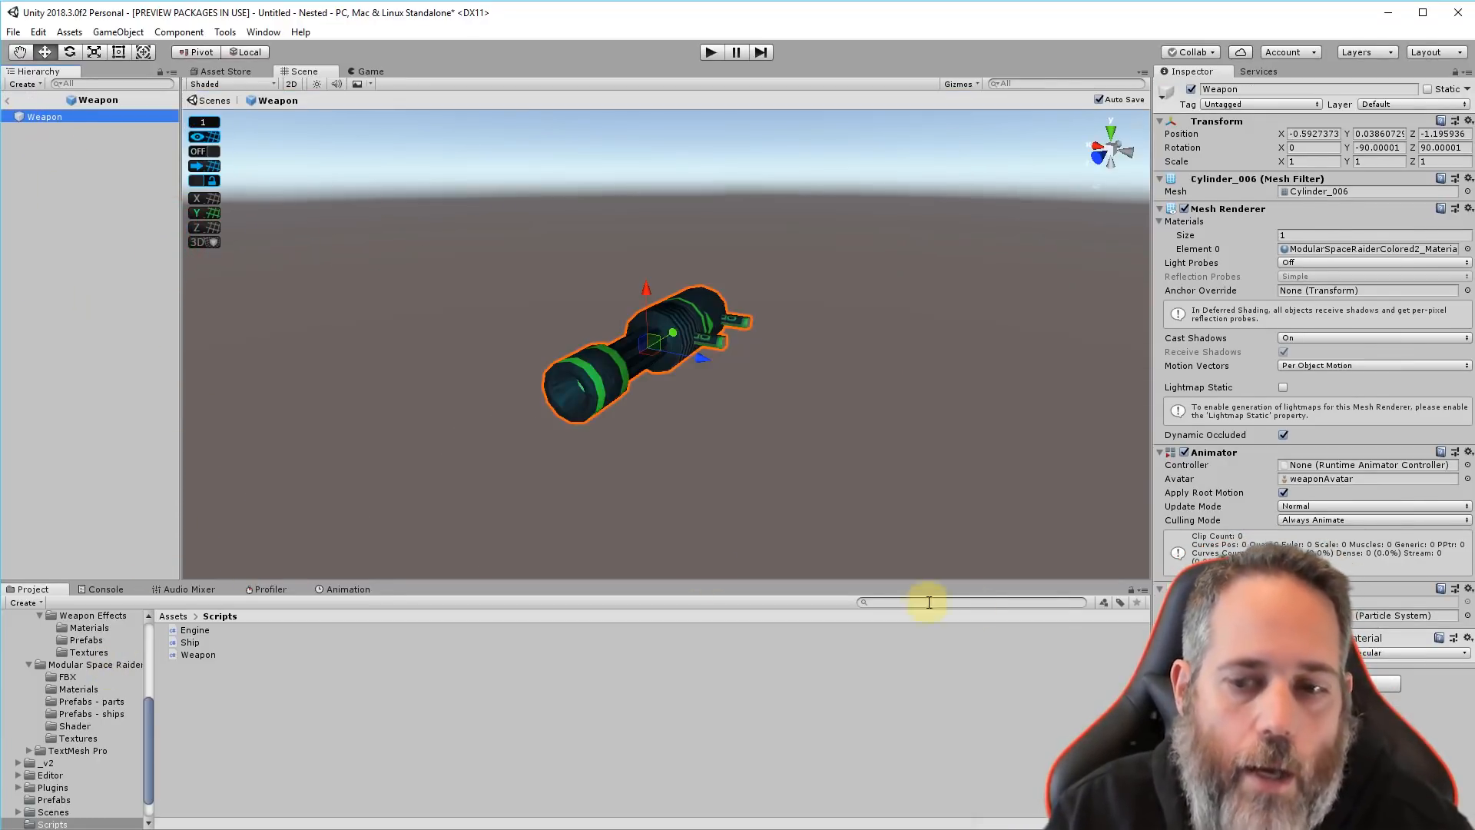
left_click(1406, 615)
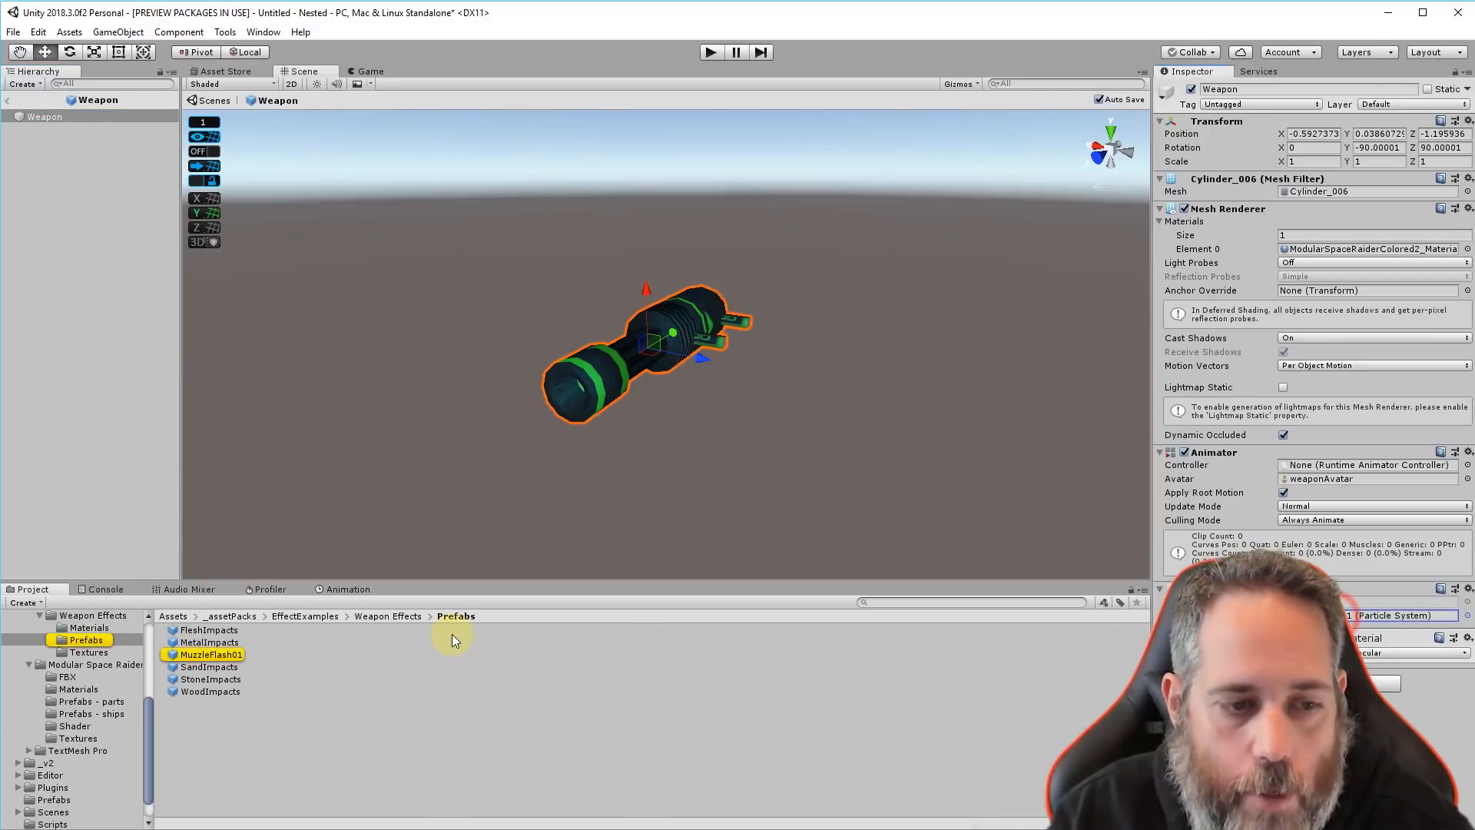
left_click_drag(212, 653, 38, 117)
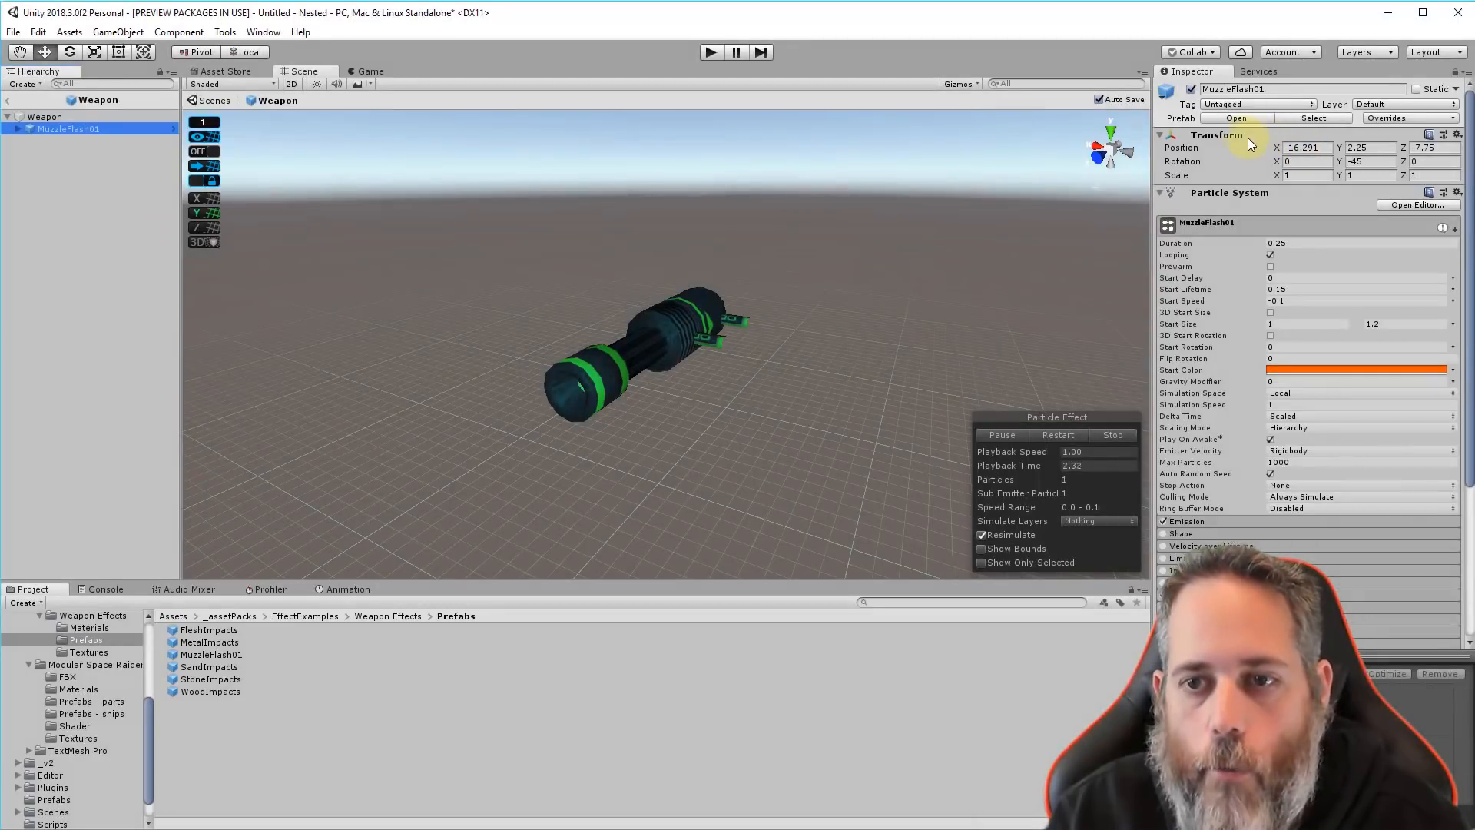
Reset the Transform of MuzzleFlash01 inside the Weapon prefab
right_click_drag(999, 311, 899, 301)
right_click(1224, 135)
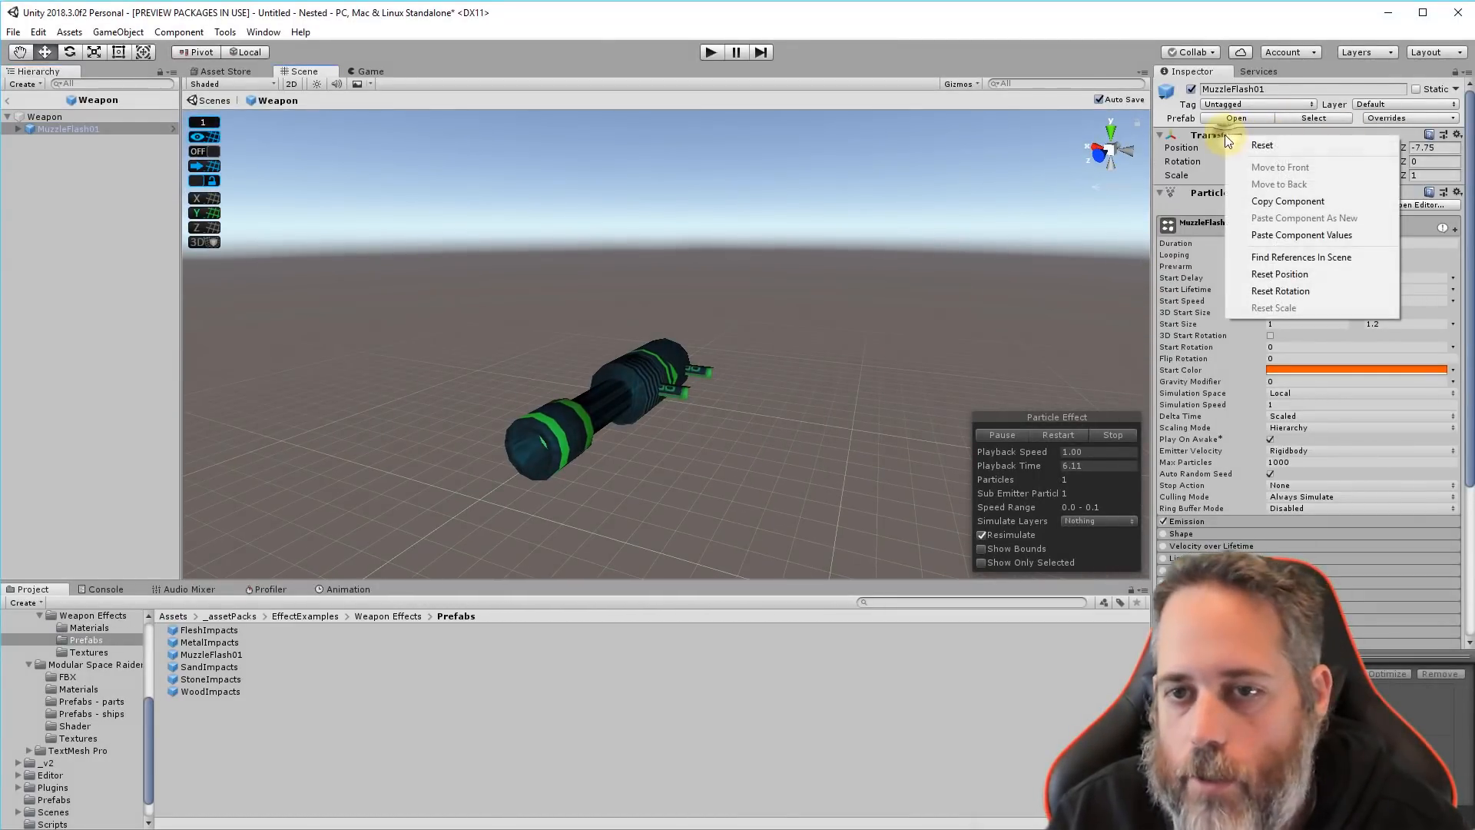
left_click(1283, 145)
key("s")
right_click_drag(784, 355, 690, 331)
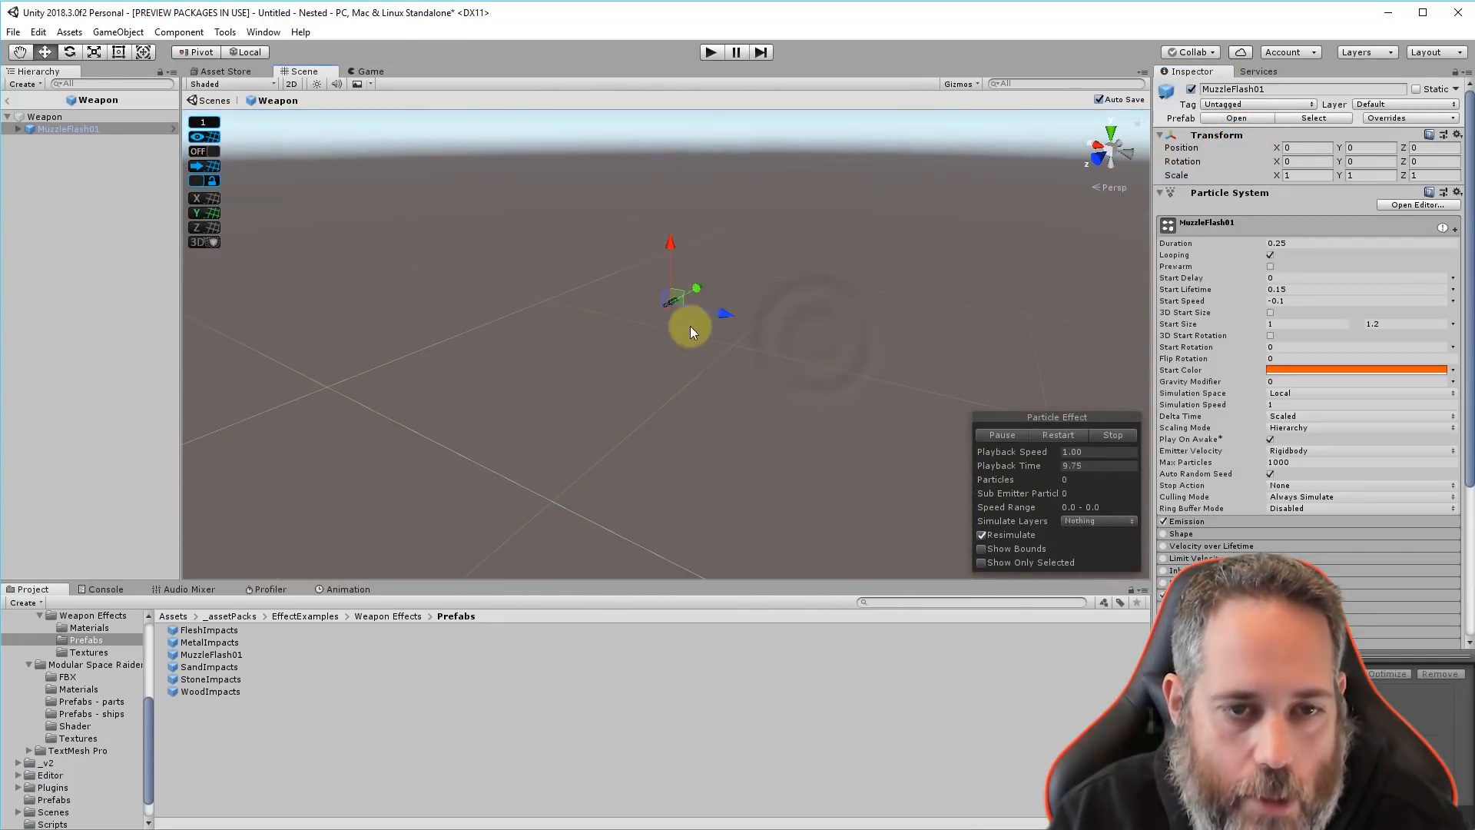
Move MuzzleFlash01 to about Y -0.115, Z 0.014 and scale it down uniformly to about 0.133
left_click_drag(674, 306, 640, 335)
key("r")
key("f")
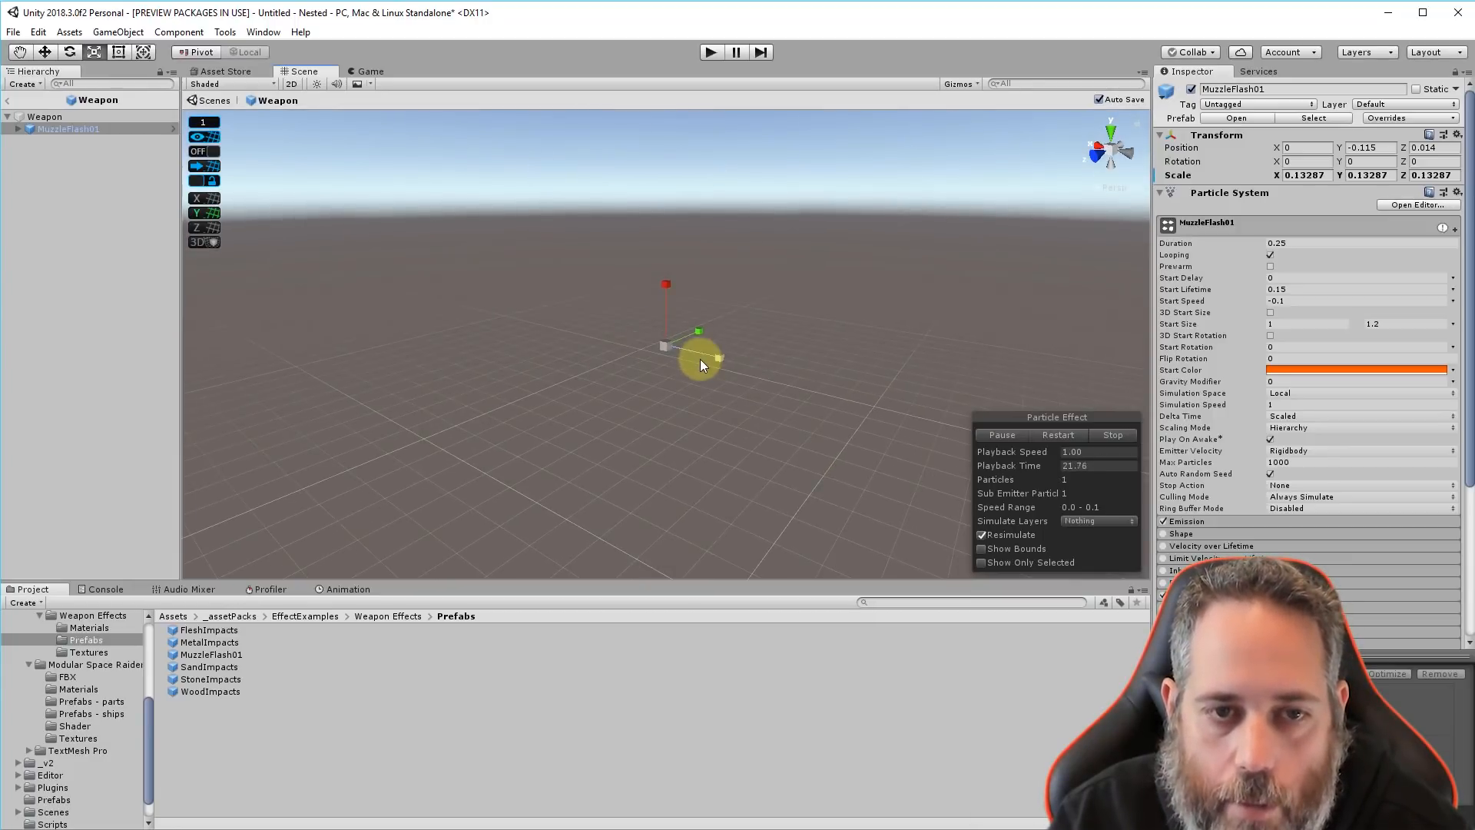
scroll(700, 360, "up", 10)
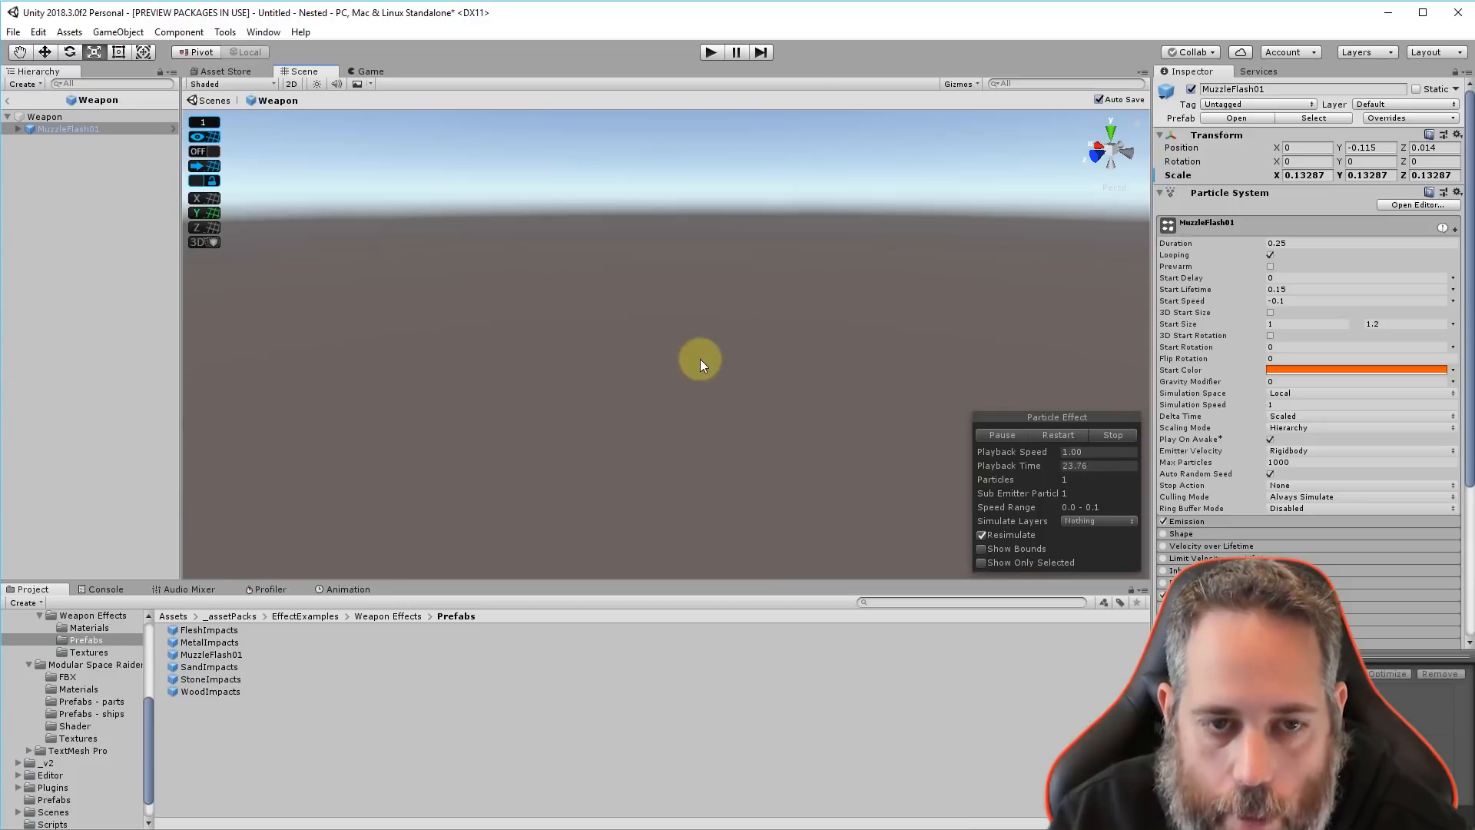
scroll(699, 358, "down", 10)
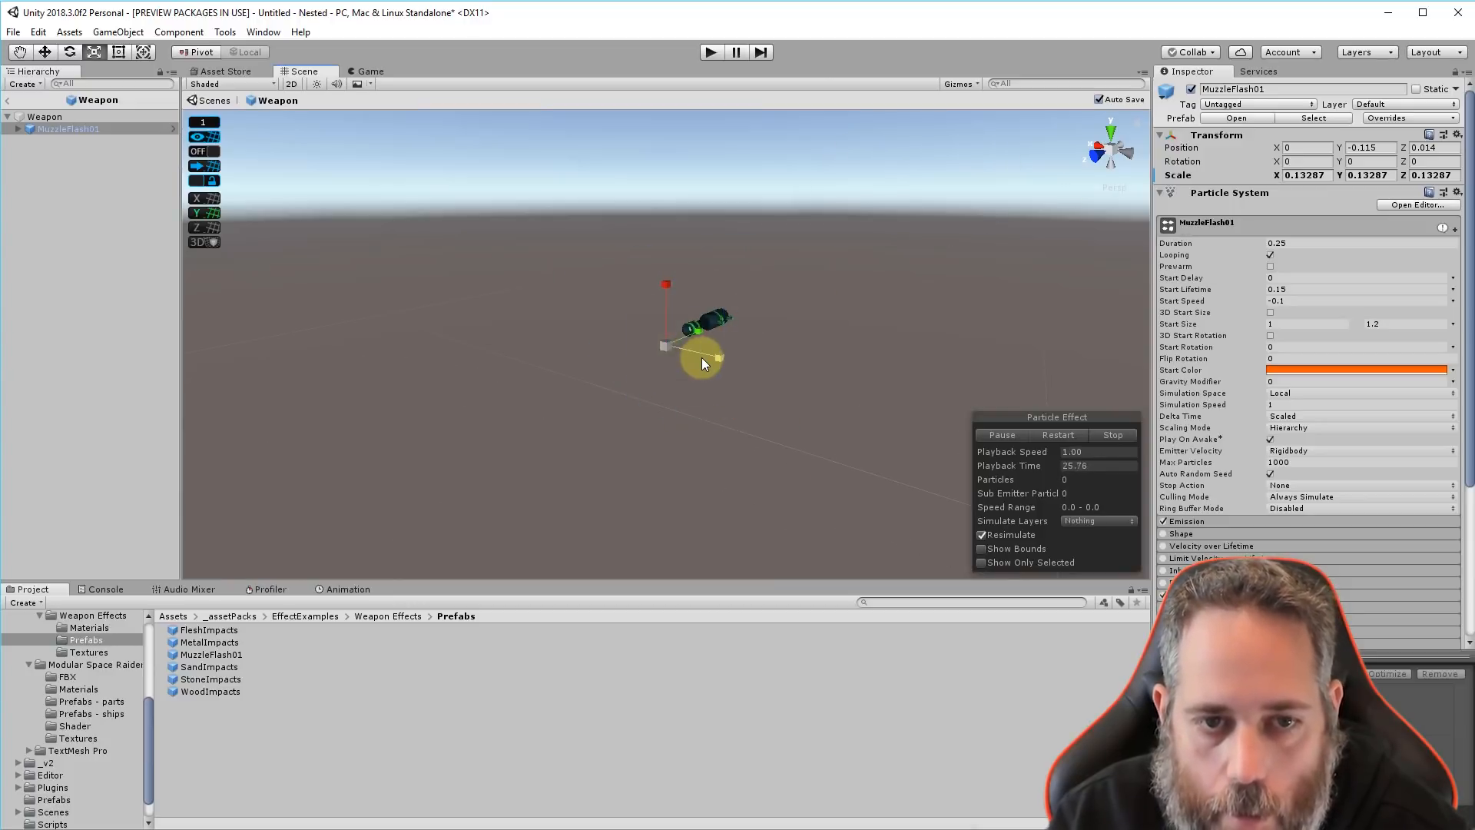
Set the X rotation of MuzzleFlash01 to 90
key("e")
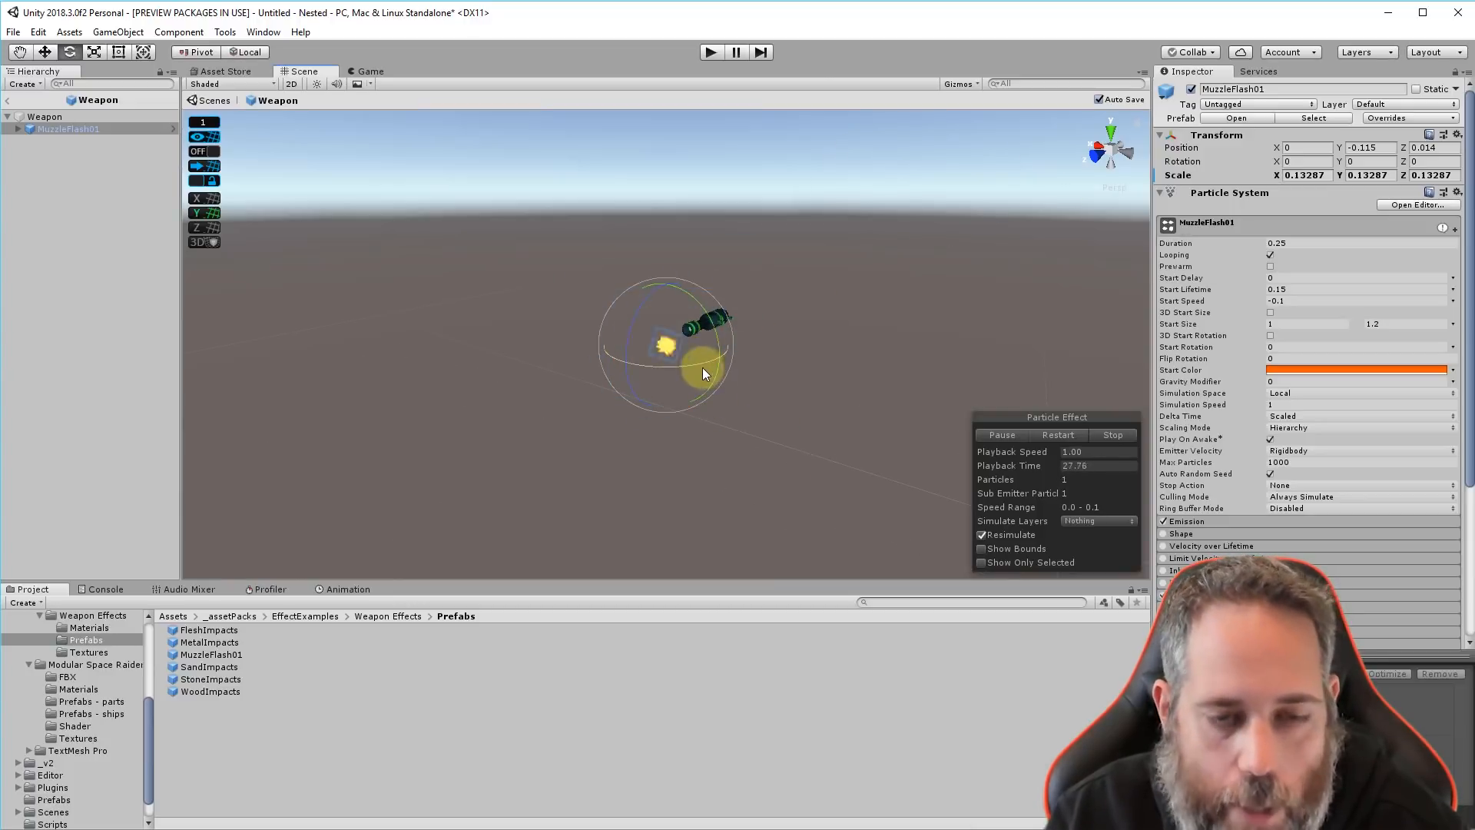
left_click_drag(699, 367, 616, 366)
key("r")
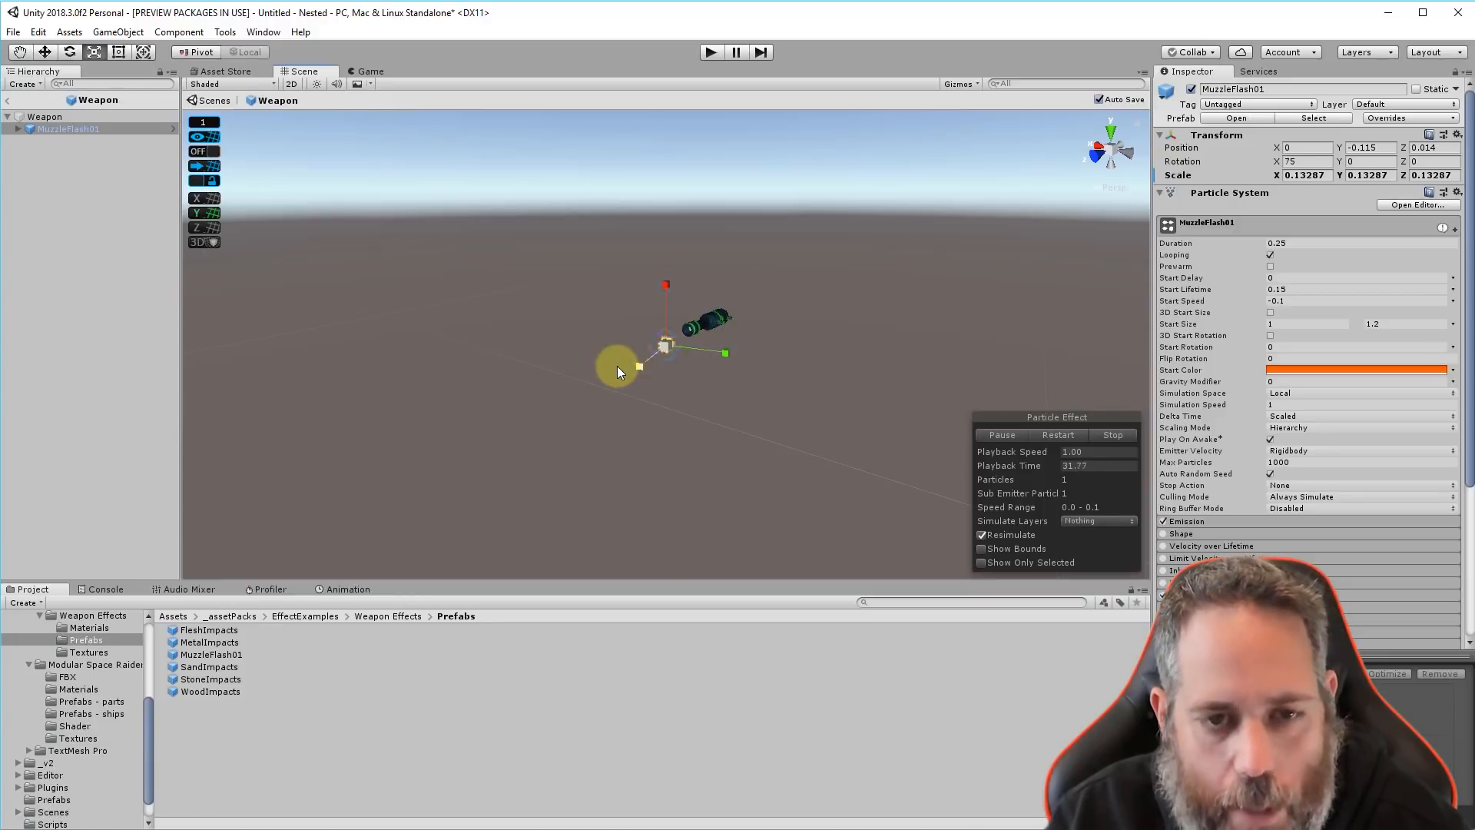
key("e")
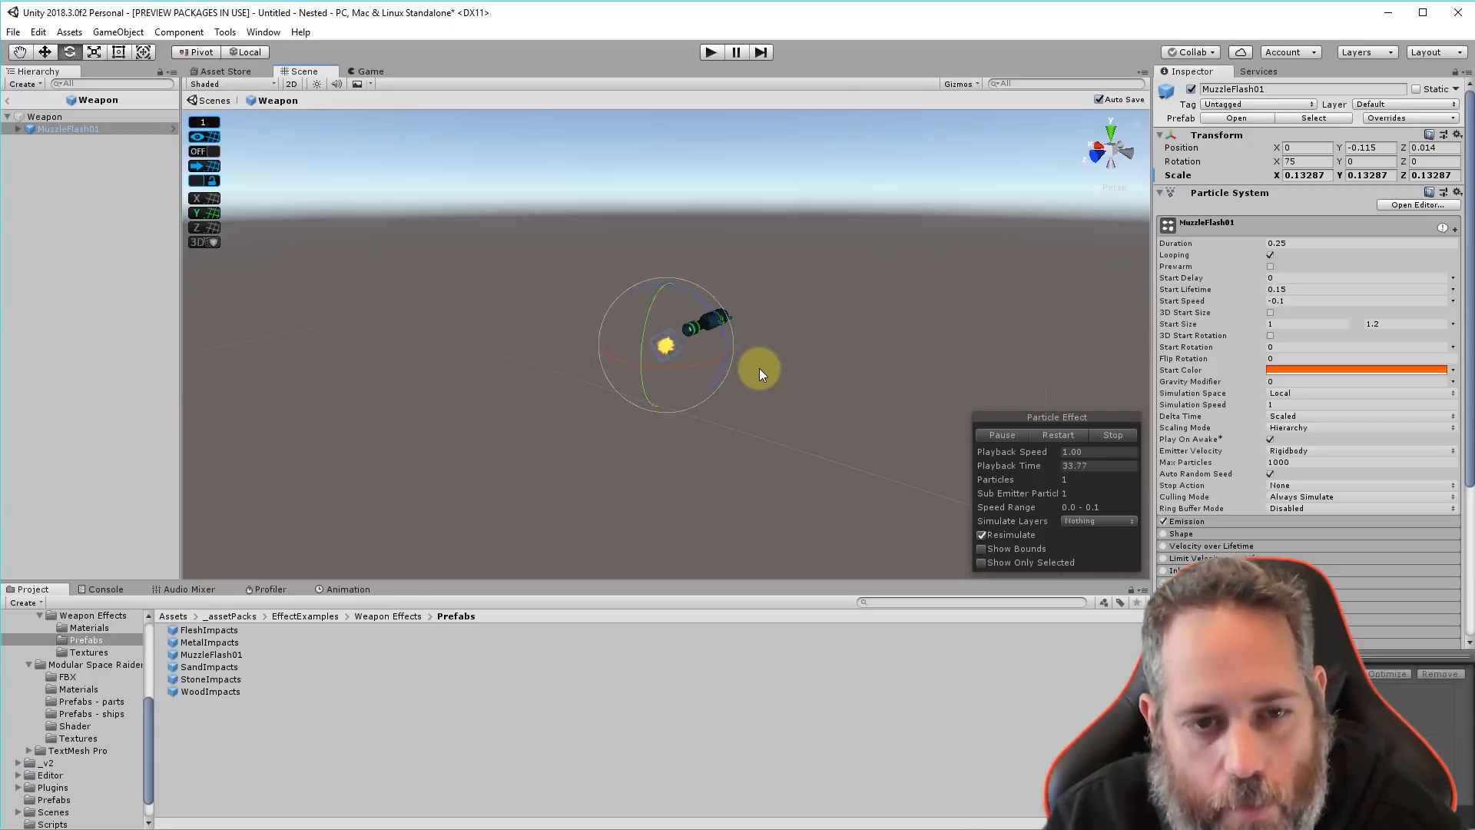
left_click(1310, 163)
type("90")
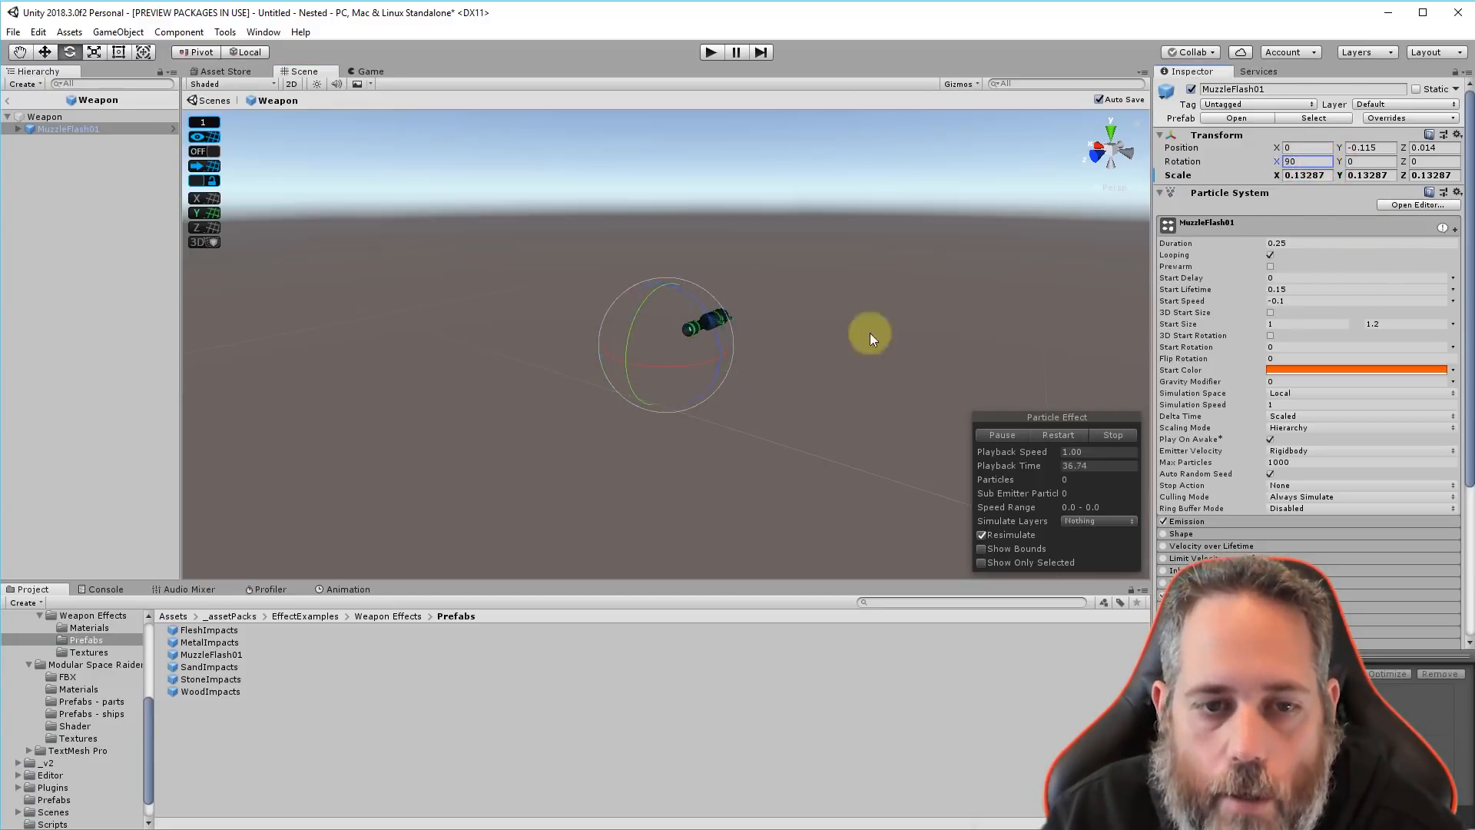
Pause the particle preview and position MuzzleFlash01 at the weapon's barrel tip, at about X 0.0055, Y -0.062, Z -0.0102
left_click_drag(866, 329, 397, 292, "alt")
key("w")
left_click_drag(468, 336, 497, 334)
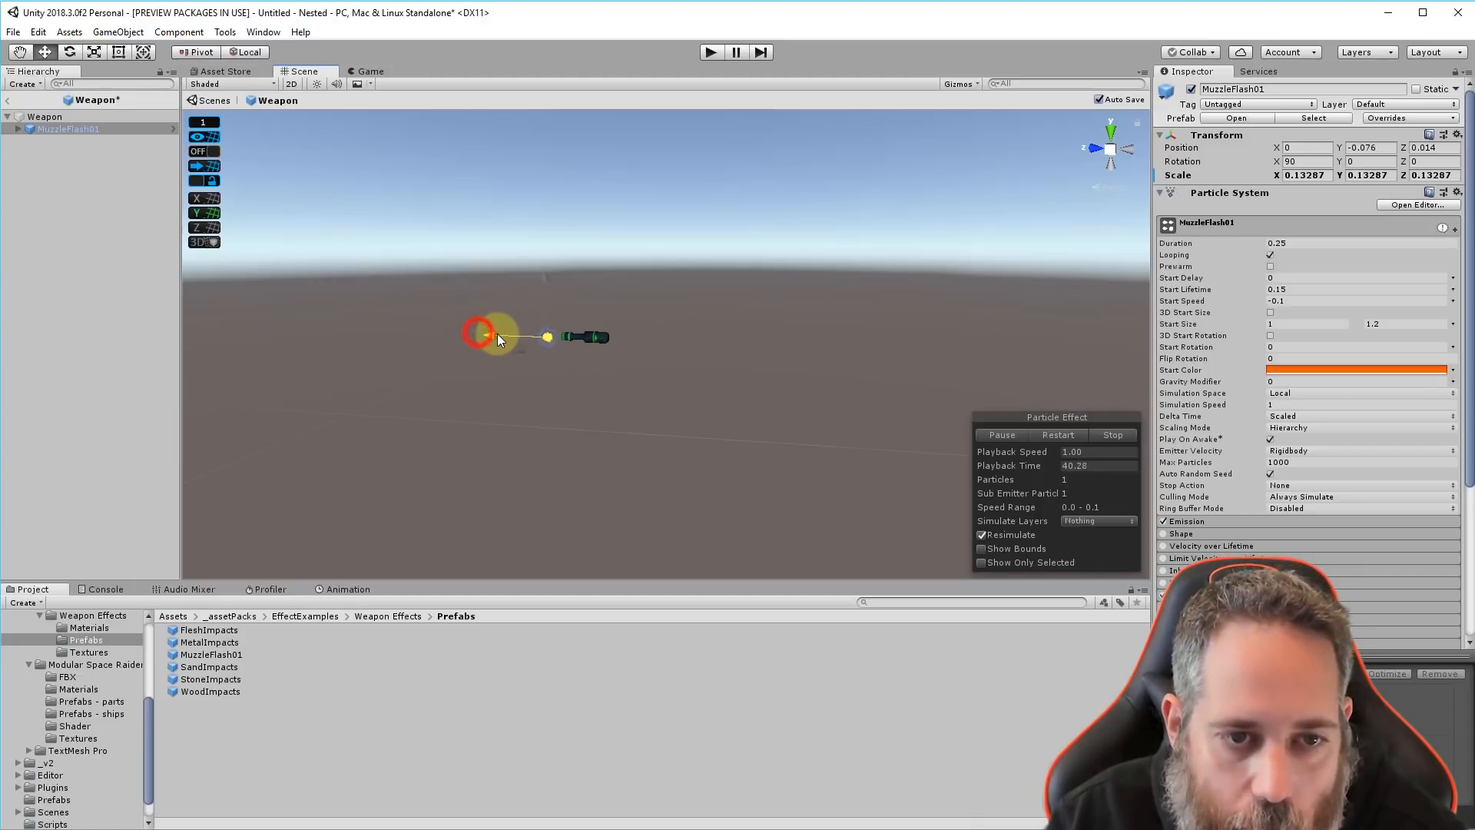
left_click(1011, 435)
left_click_drag(583, 391, 781, 379, "alt")
key("f")
left_click_drag(699, 356, 824, 451, "alt")
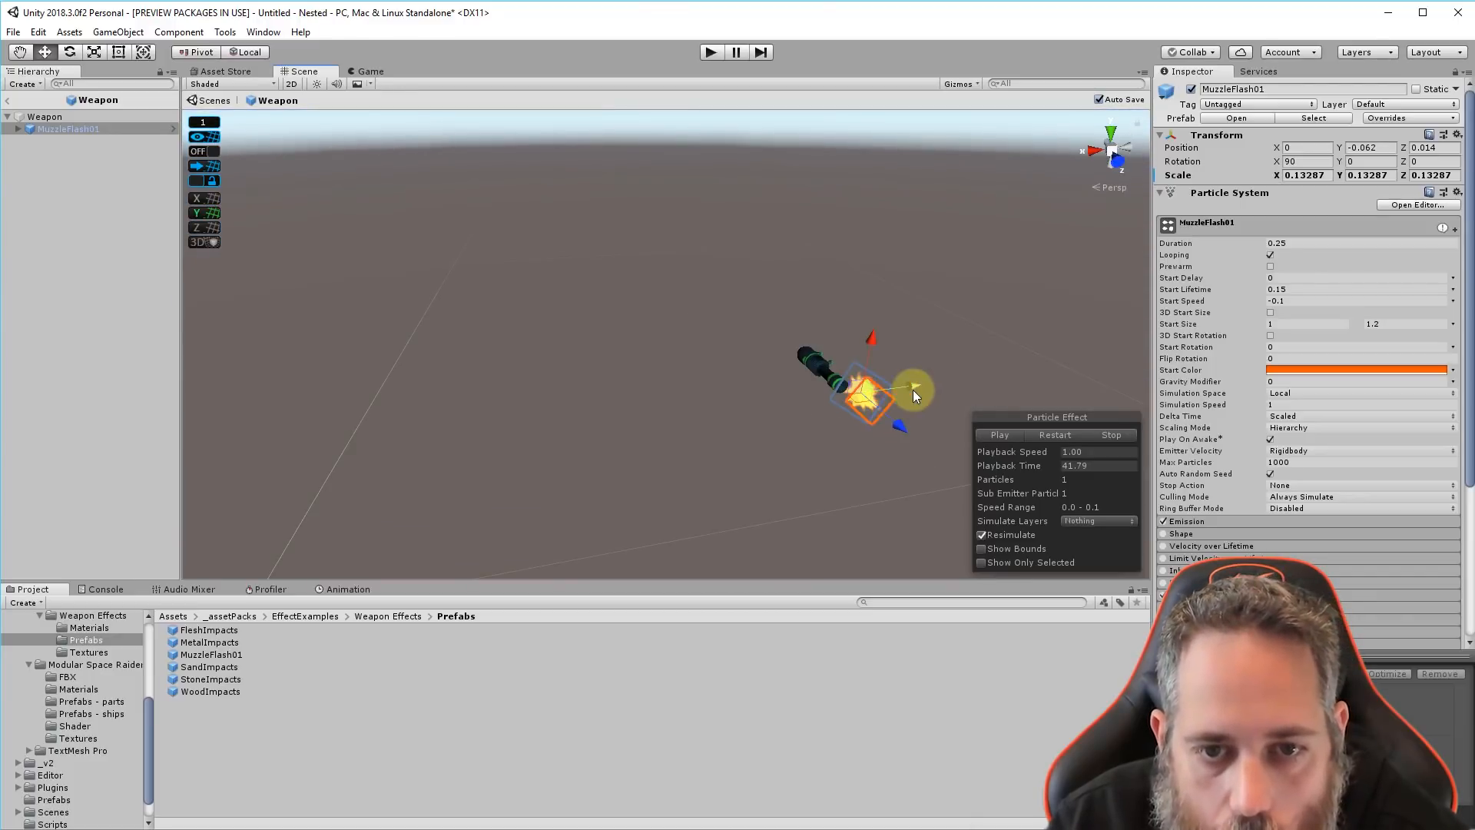
left_click_drag(913, 388, 902, 393)
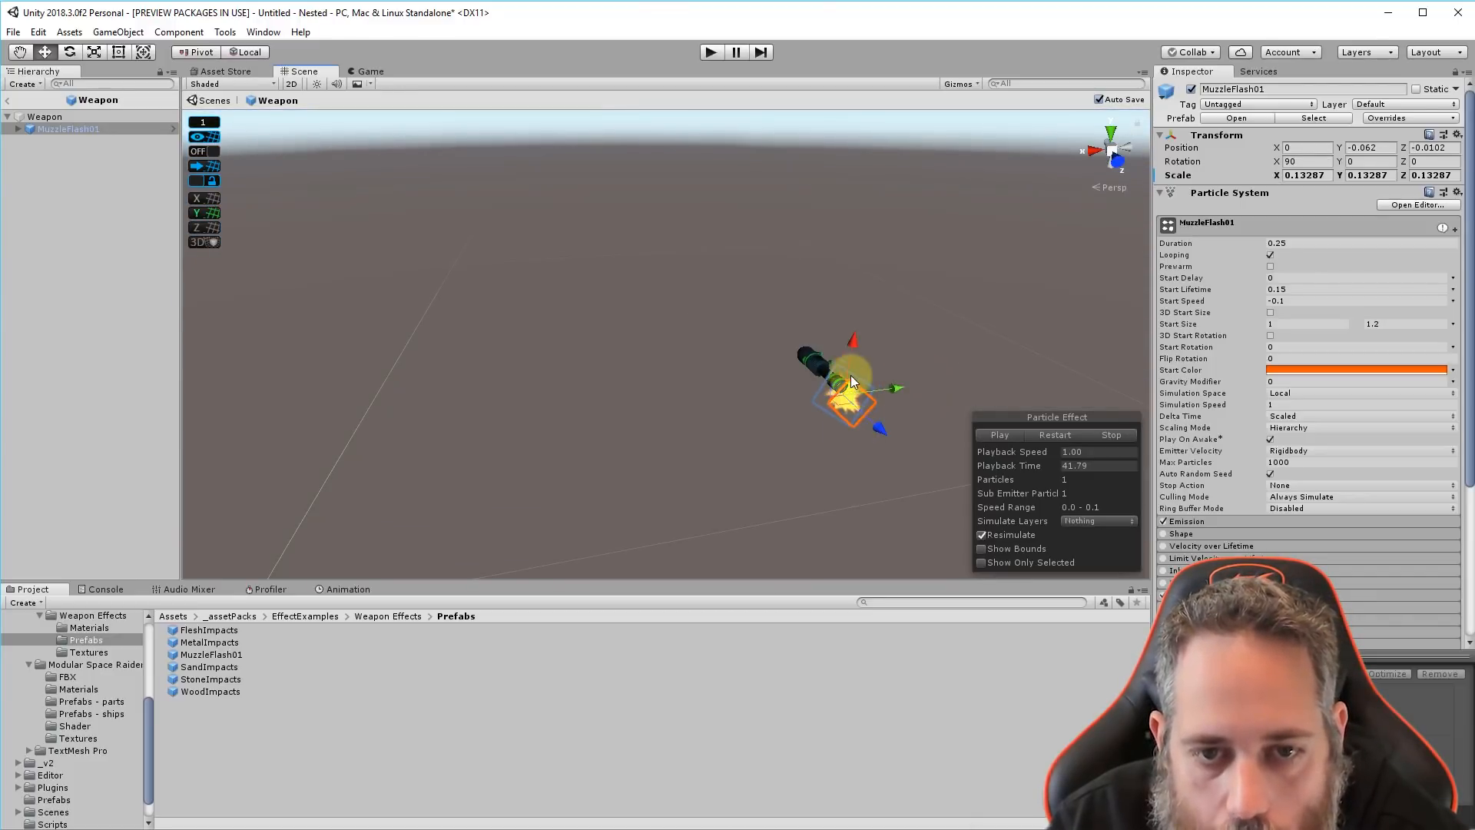
left_click_drag(855, 351, 856, 347)
key("f")
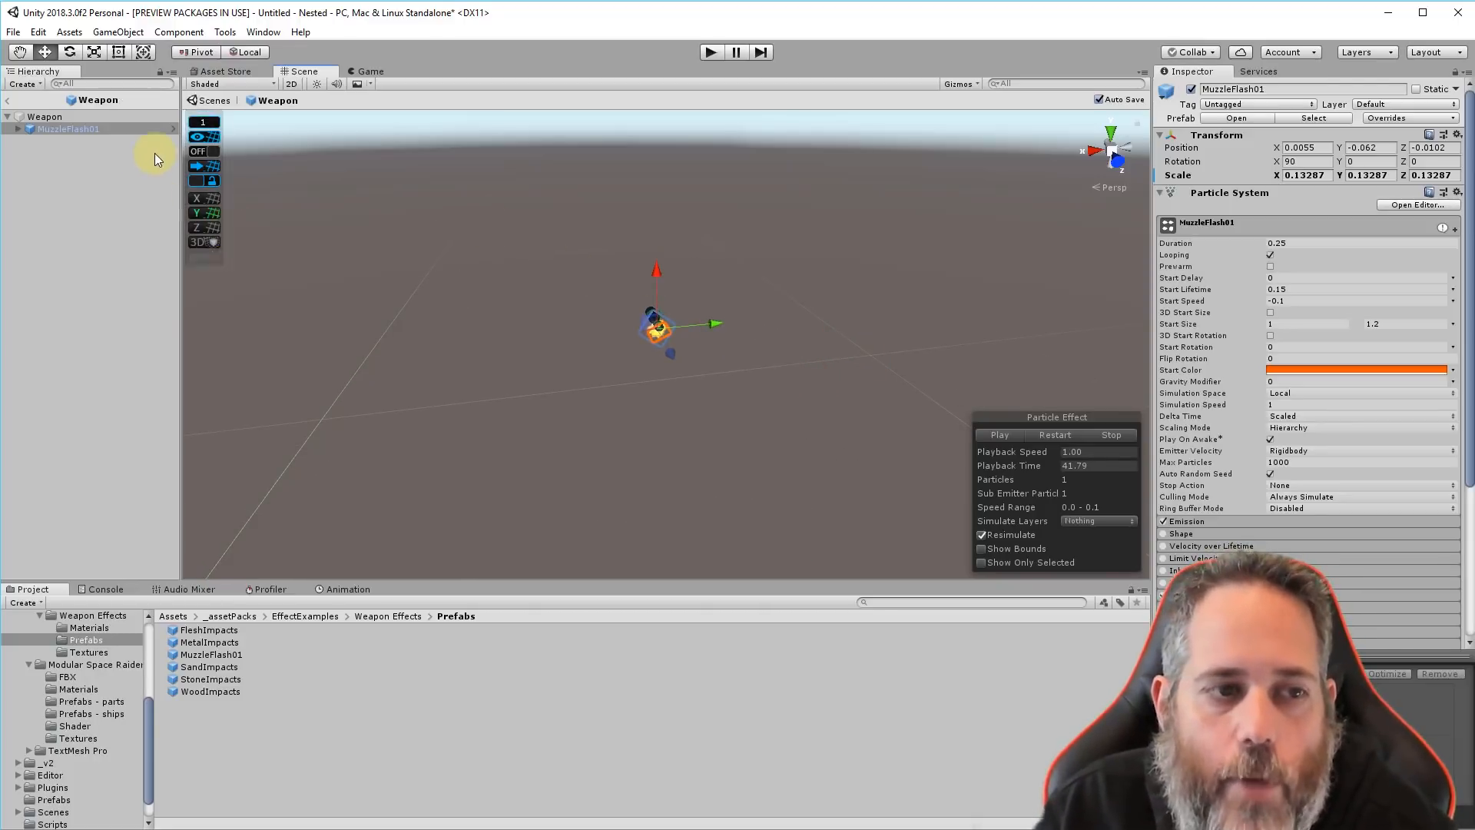
Assign the child MuzzleFlash01 as the Weapon prefab's Muzzle Flash Particle and return to the scene
left_click(38, 117)
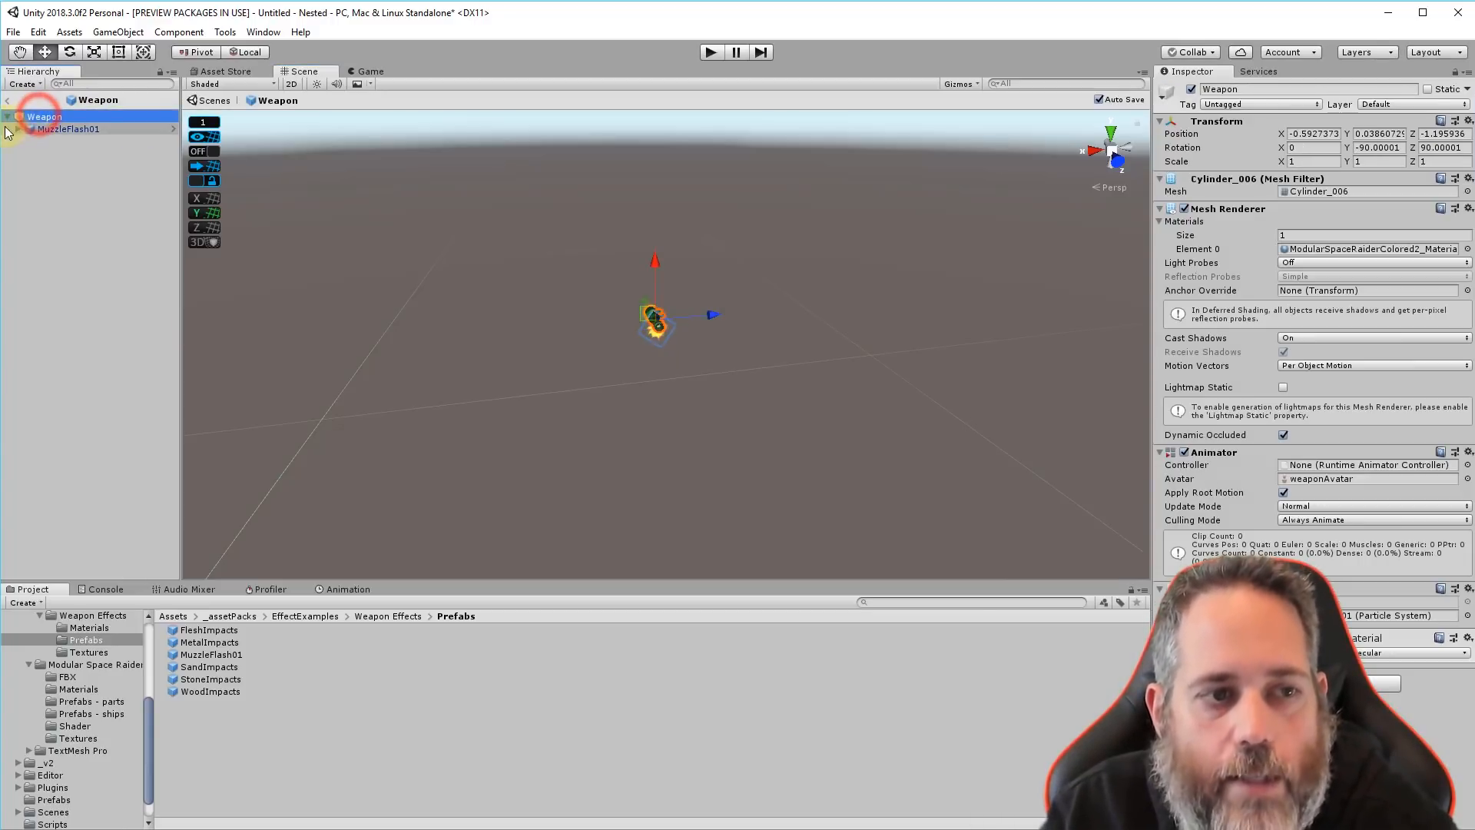
left_click_drag(41, 128, 97, 141)
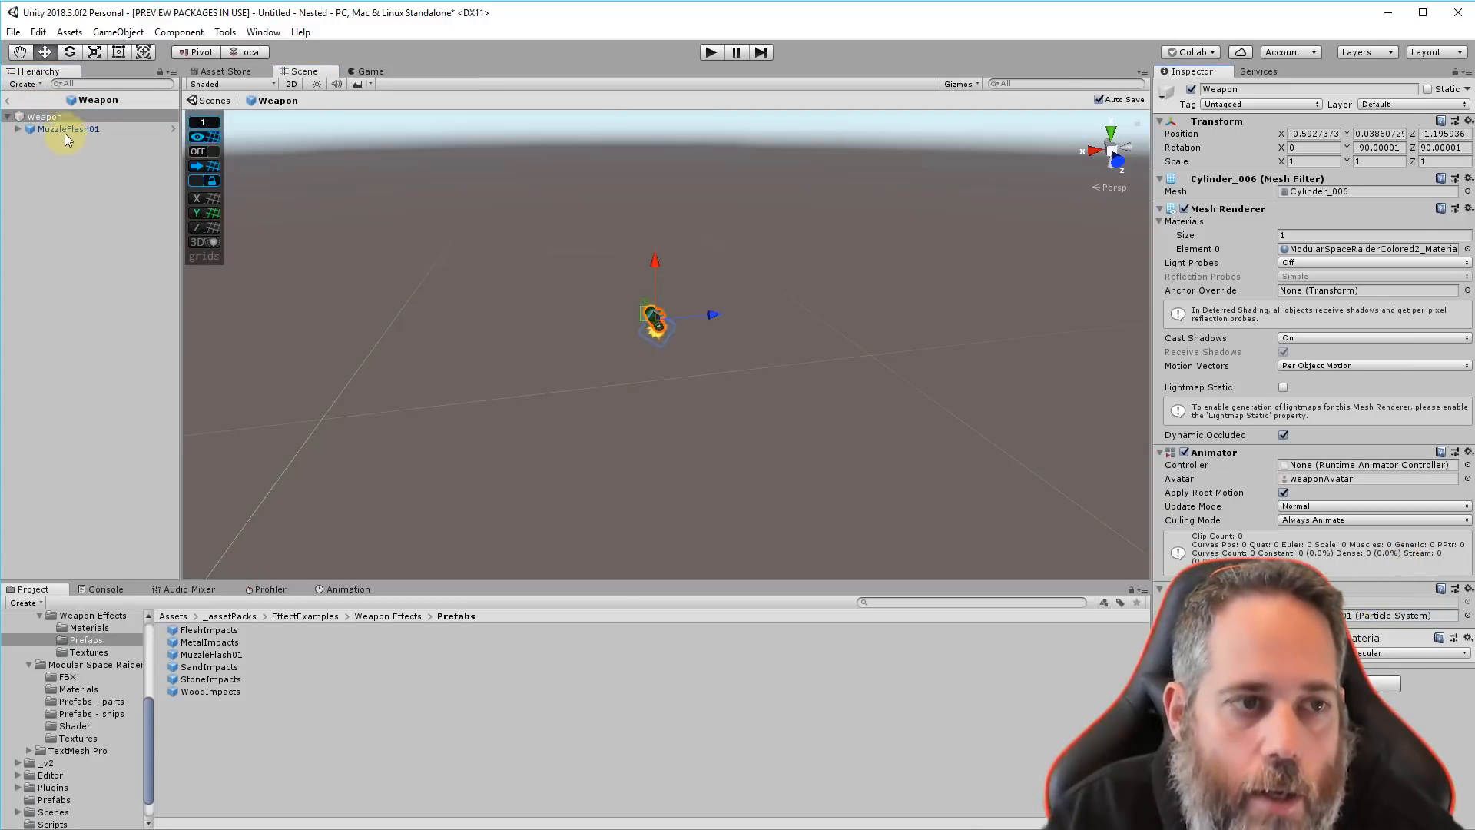
left_click(8, 100)
Check Weapon (1) through Weapon (4) under Green Ship for the nested MuzzleFlash01
left_click(83, 257)
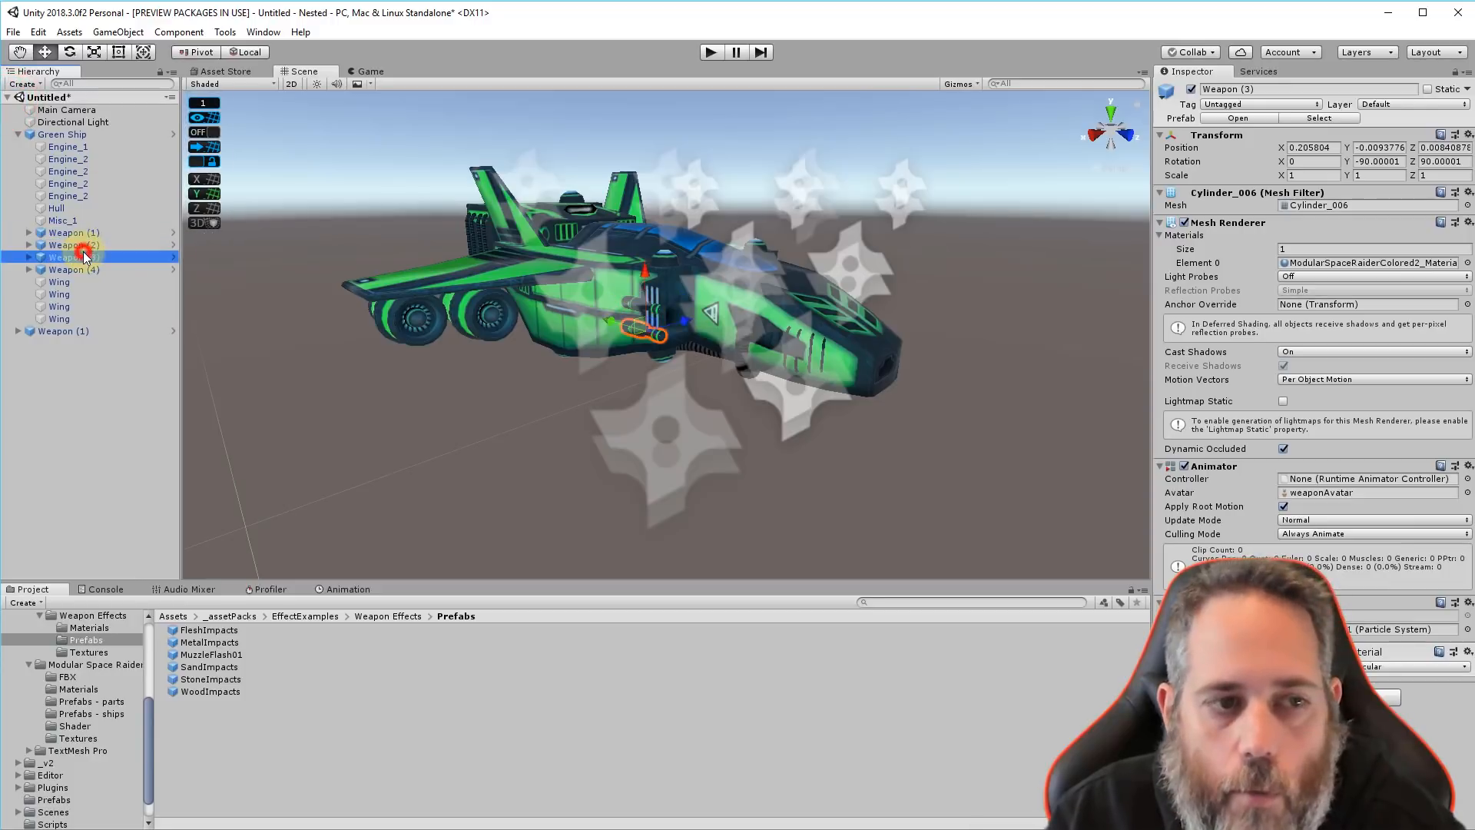
left_click(28, 257)
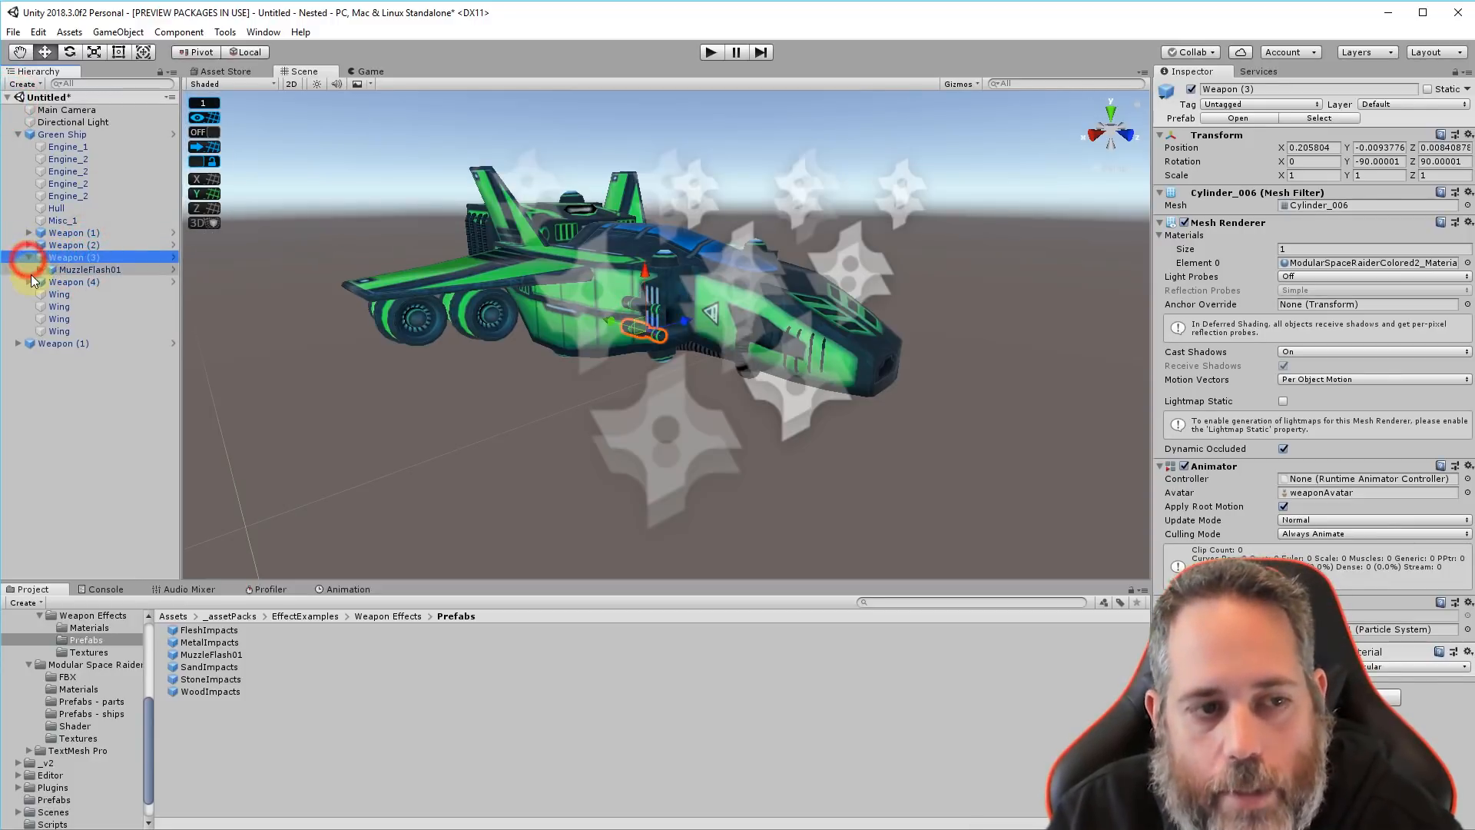
left_click(28, 282)
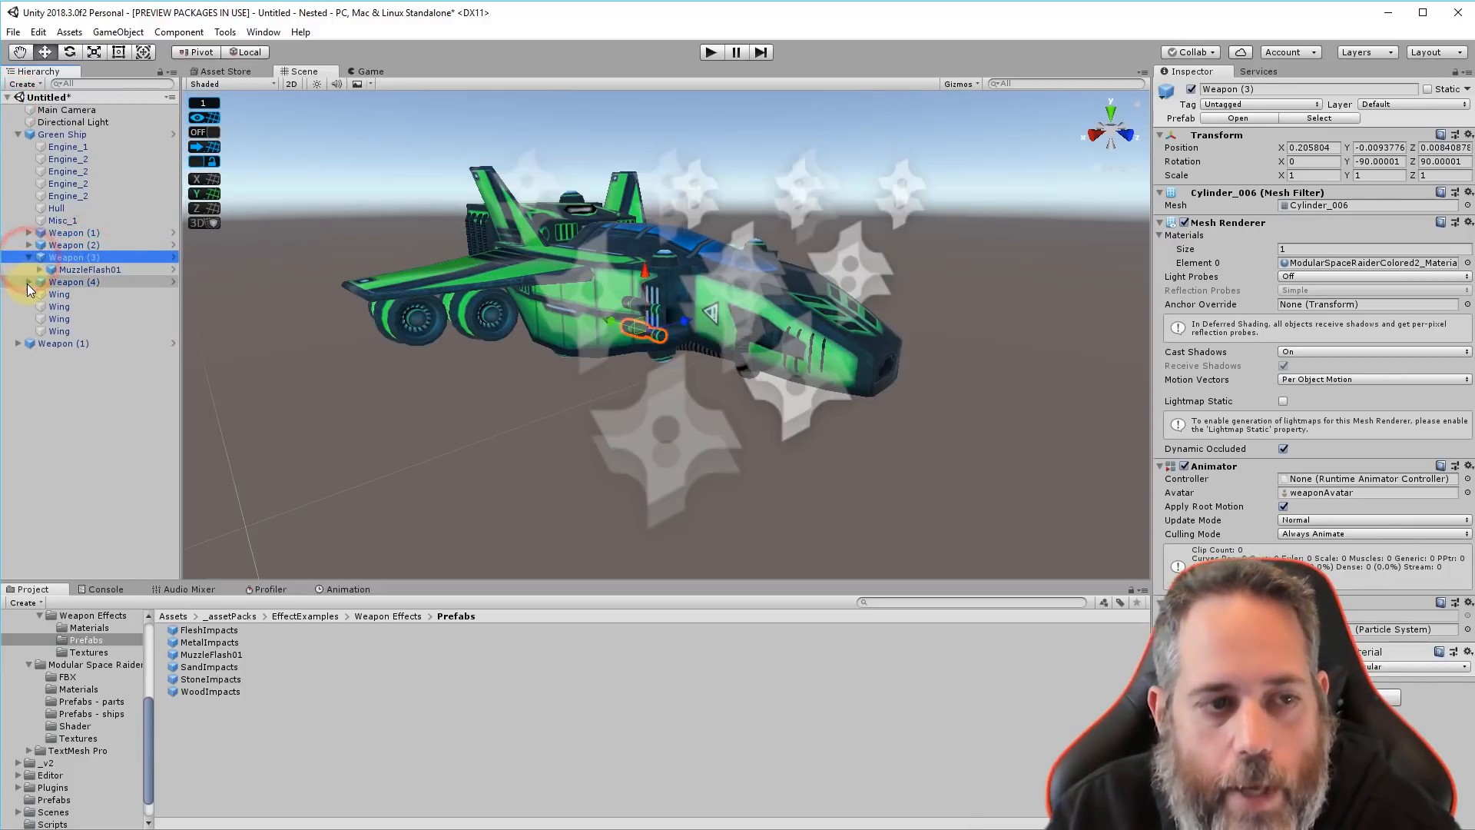
left_click(29, 232)
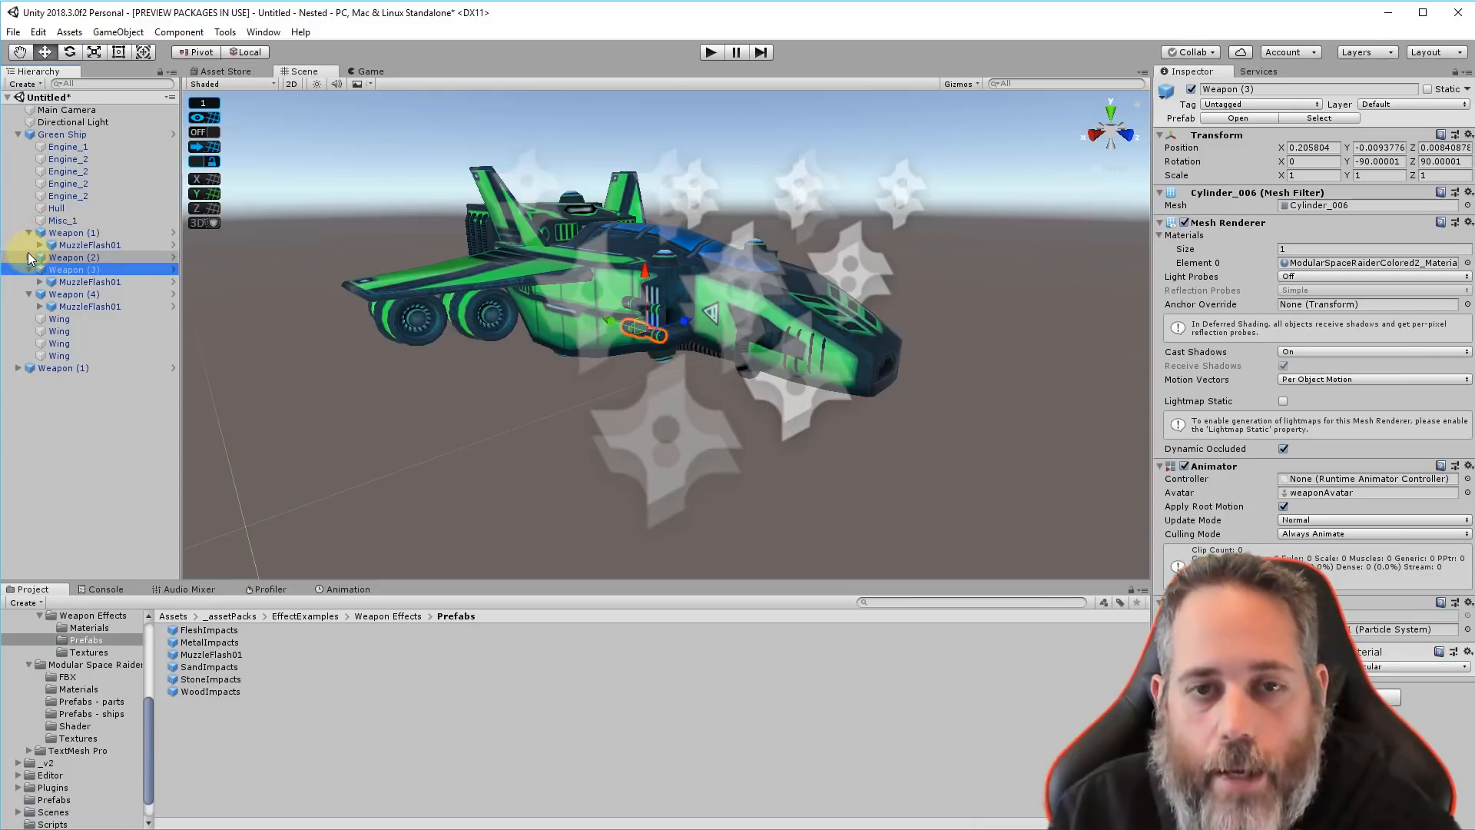
left_click(28, 256)
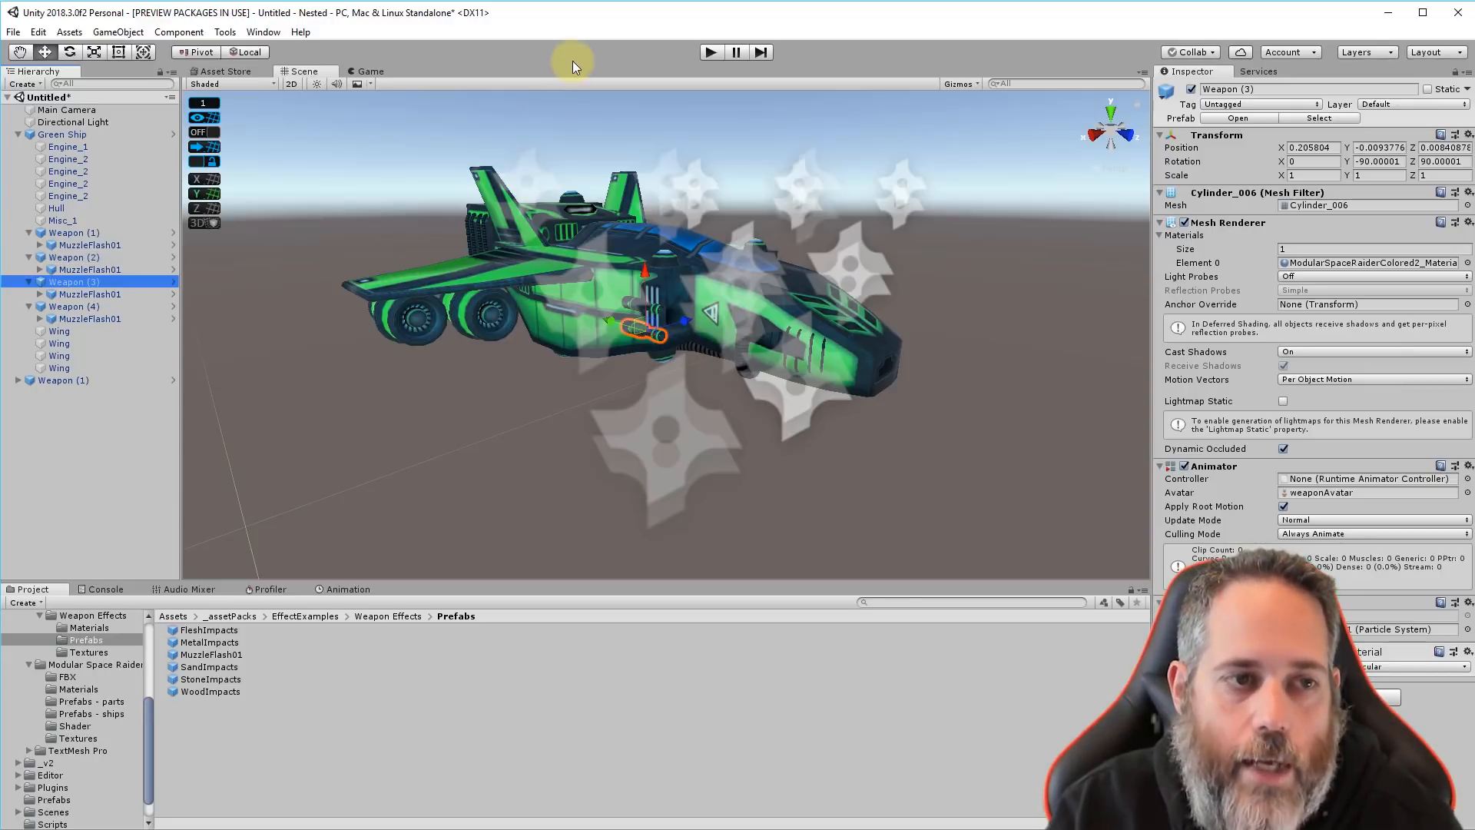
Run and stop a brief play test, and align Main Camera with the current Scene view of the ship
left_click(710, 53)
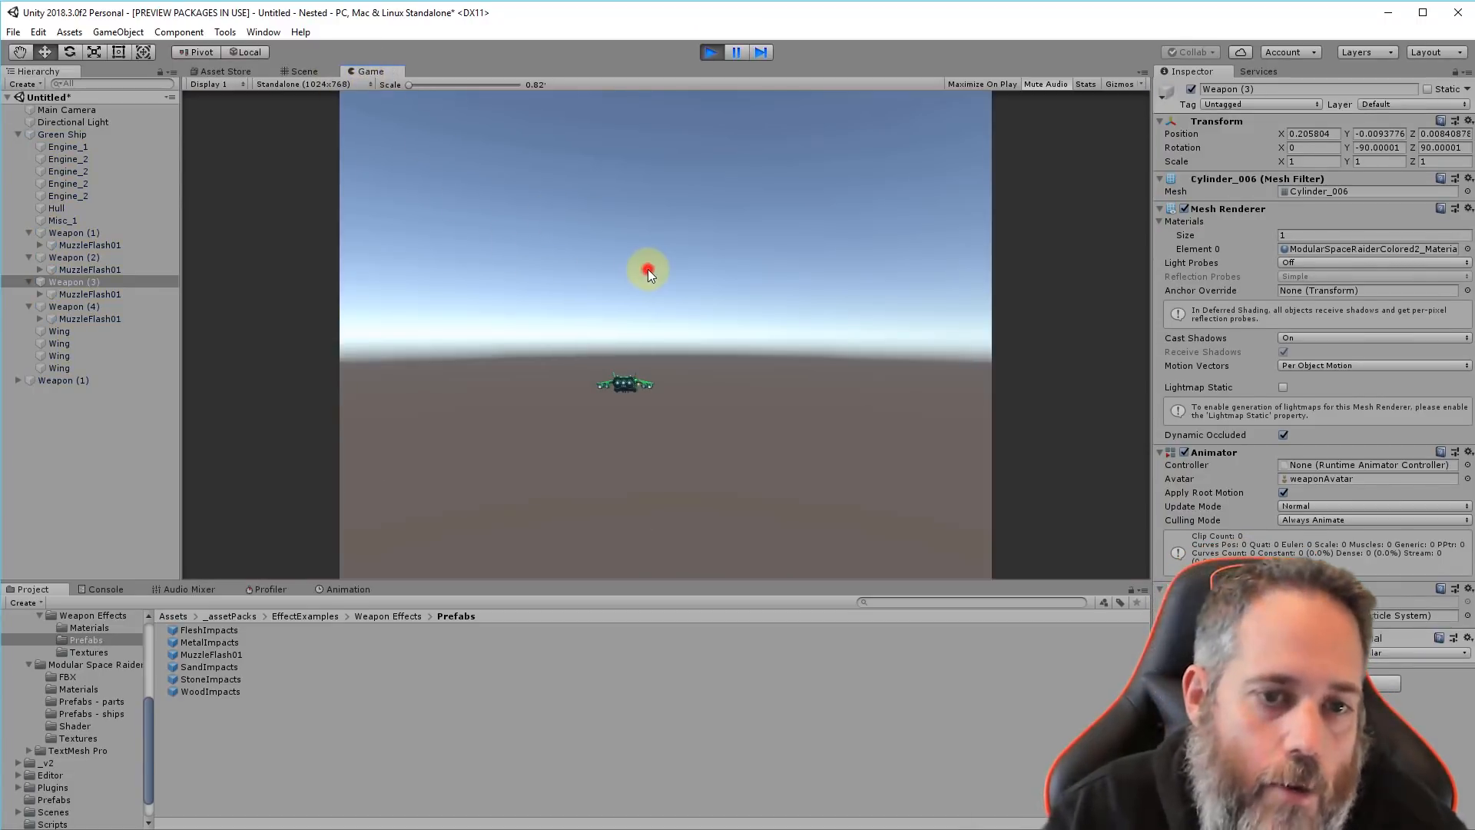
left_click(709, 52)
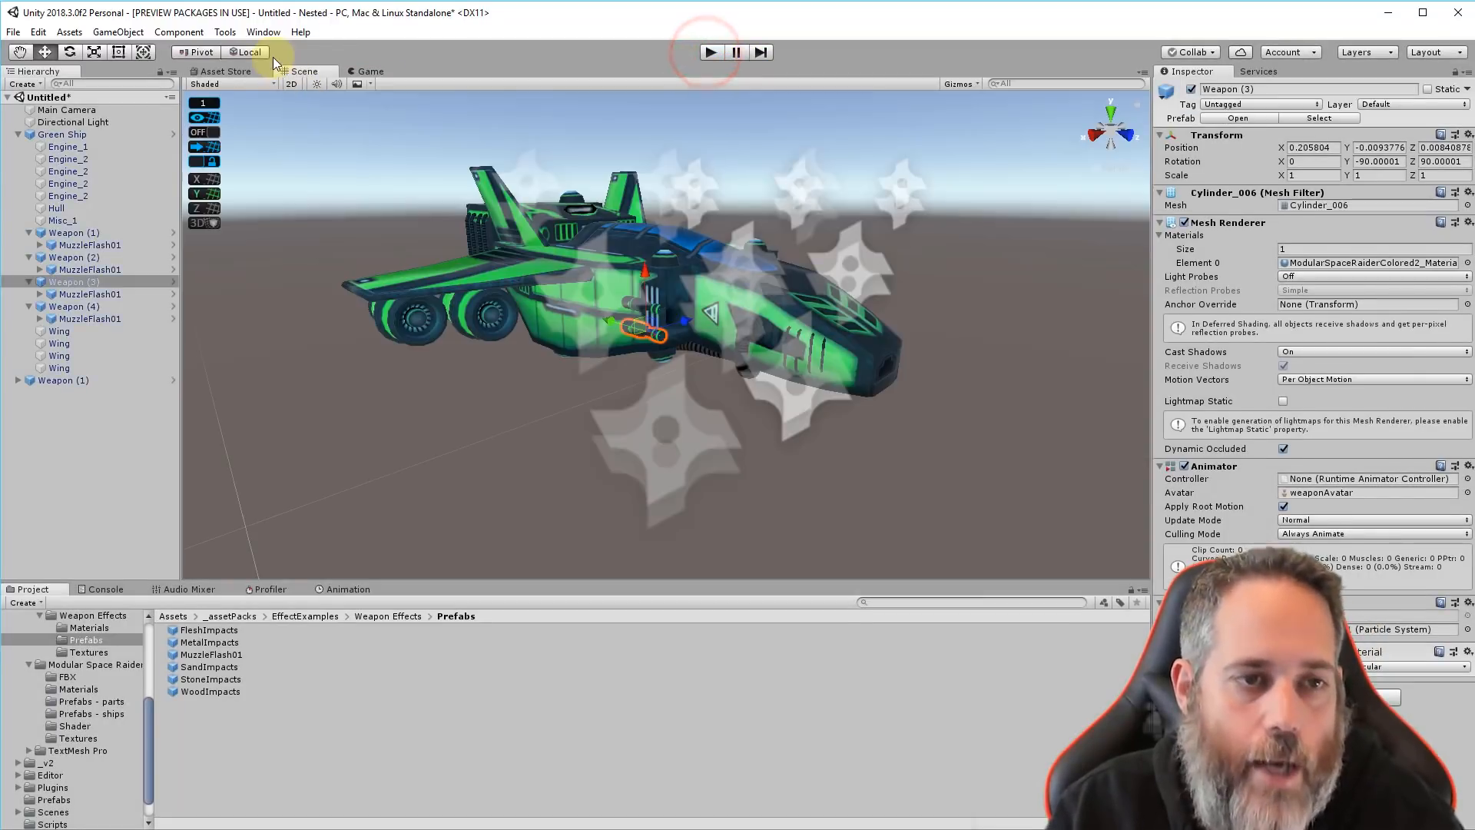
left_click(65, 109)
key("ctrl+shift+f")
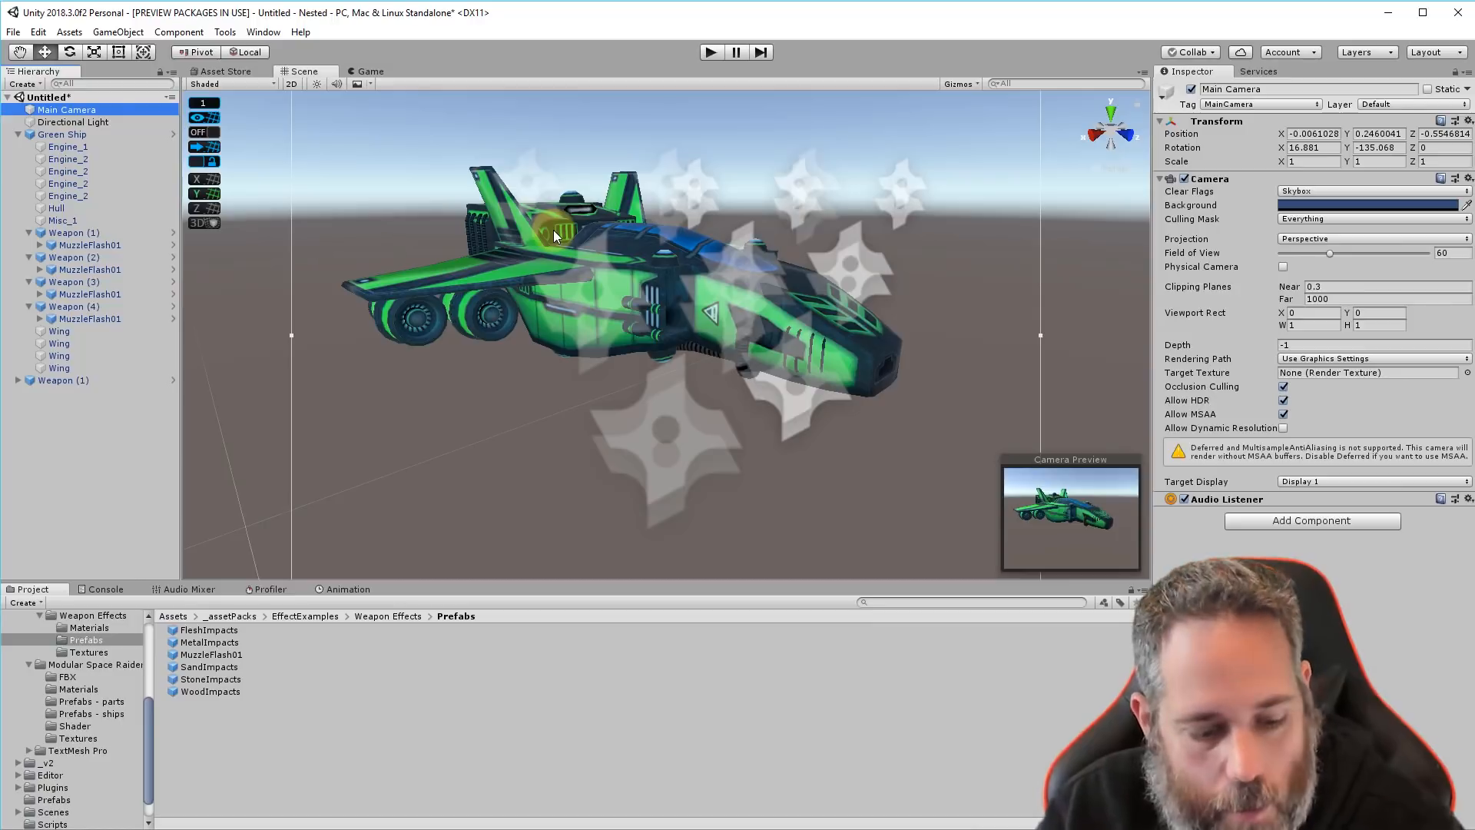
Save the scene as Ship1 in the Scenes folder
key("ctrl+s")
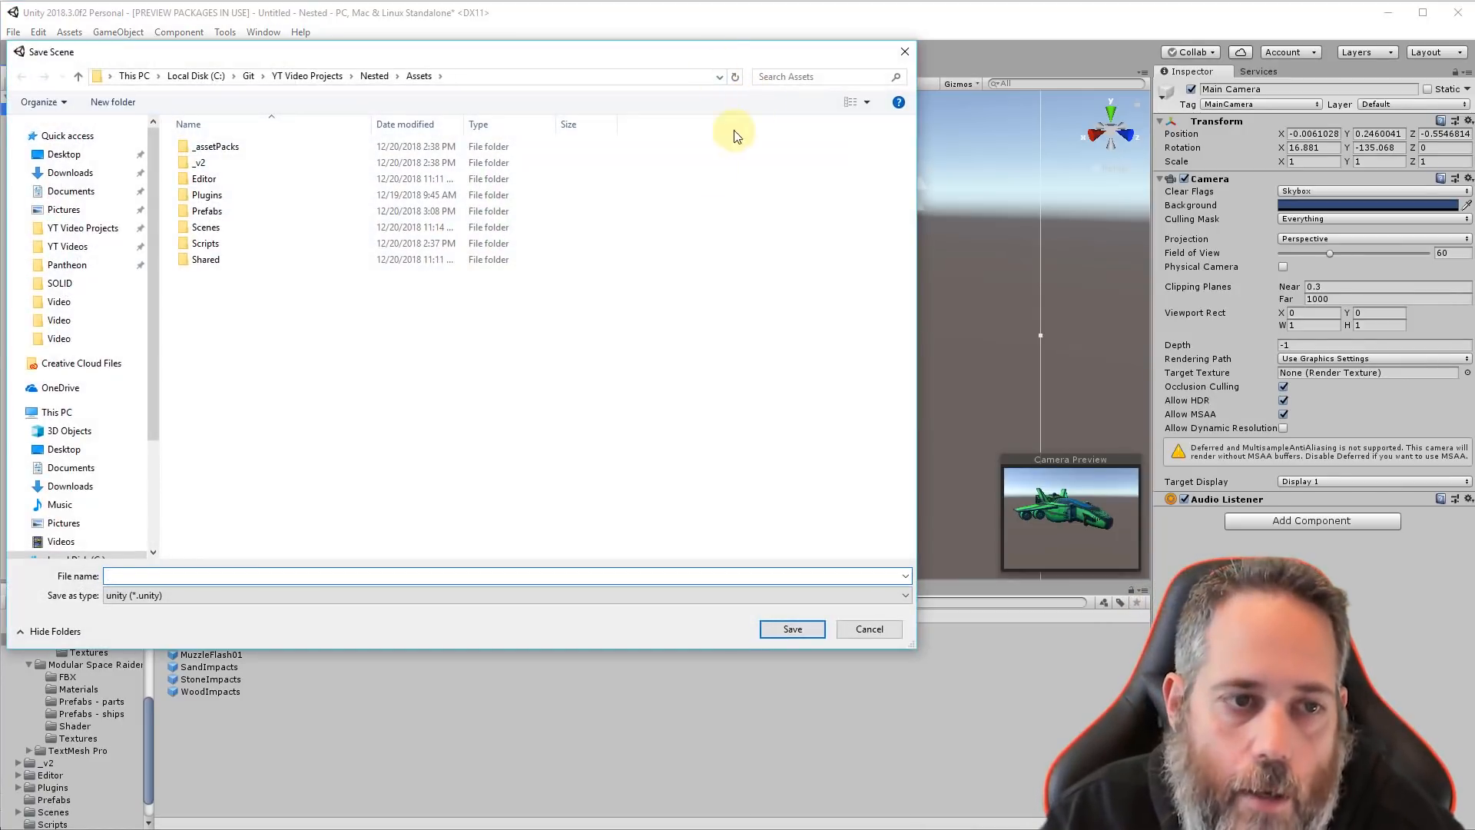
double_click(204, 228)
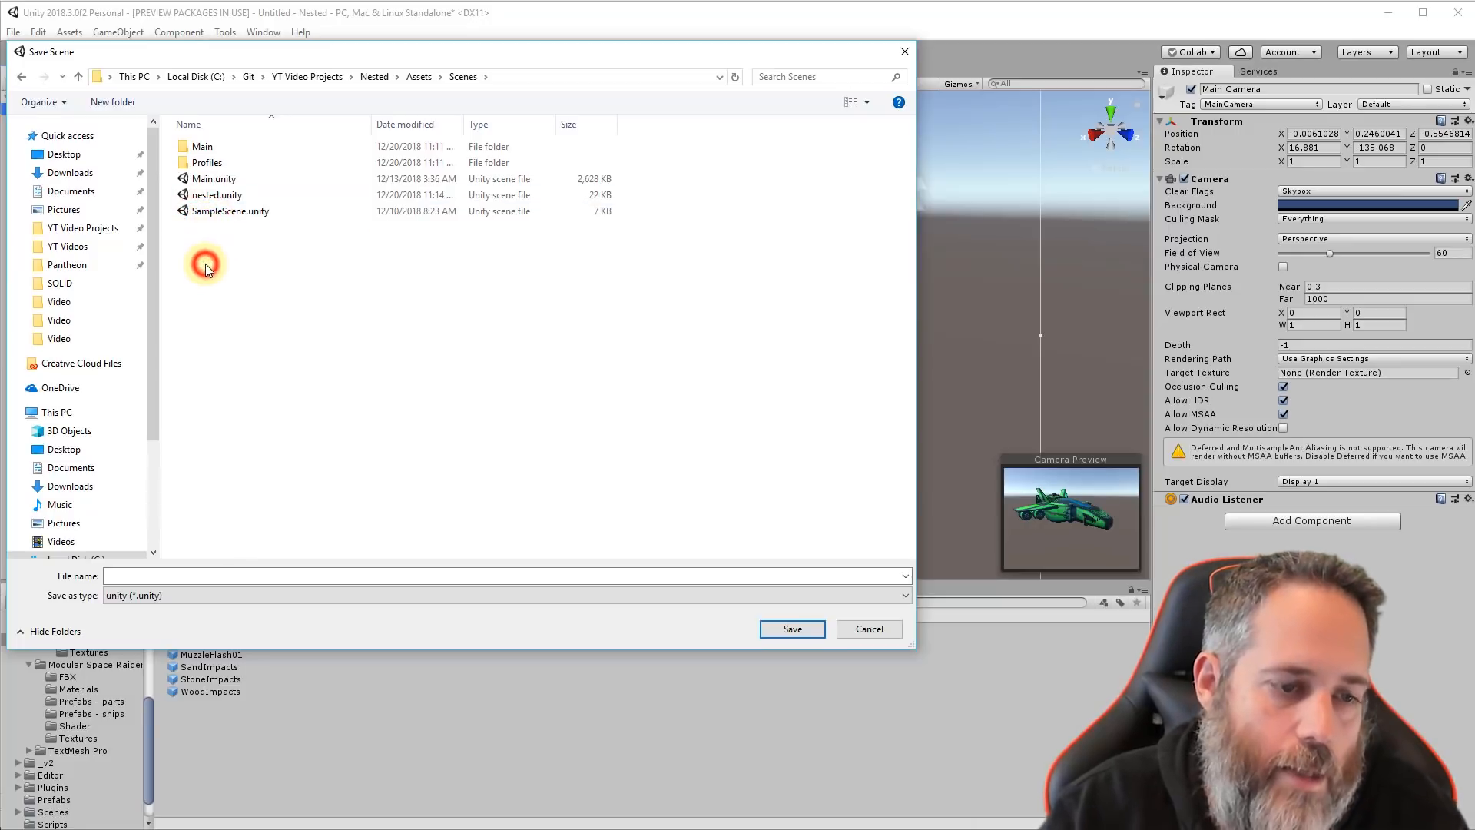
key("s")
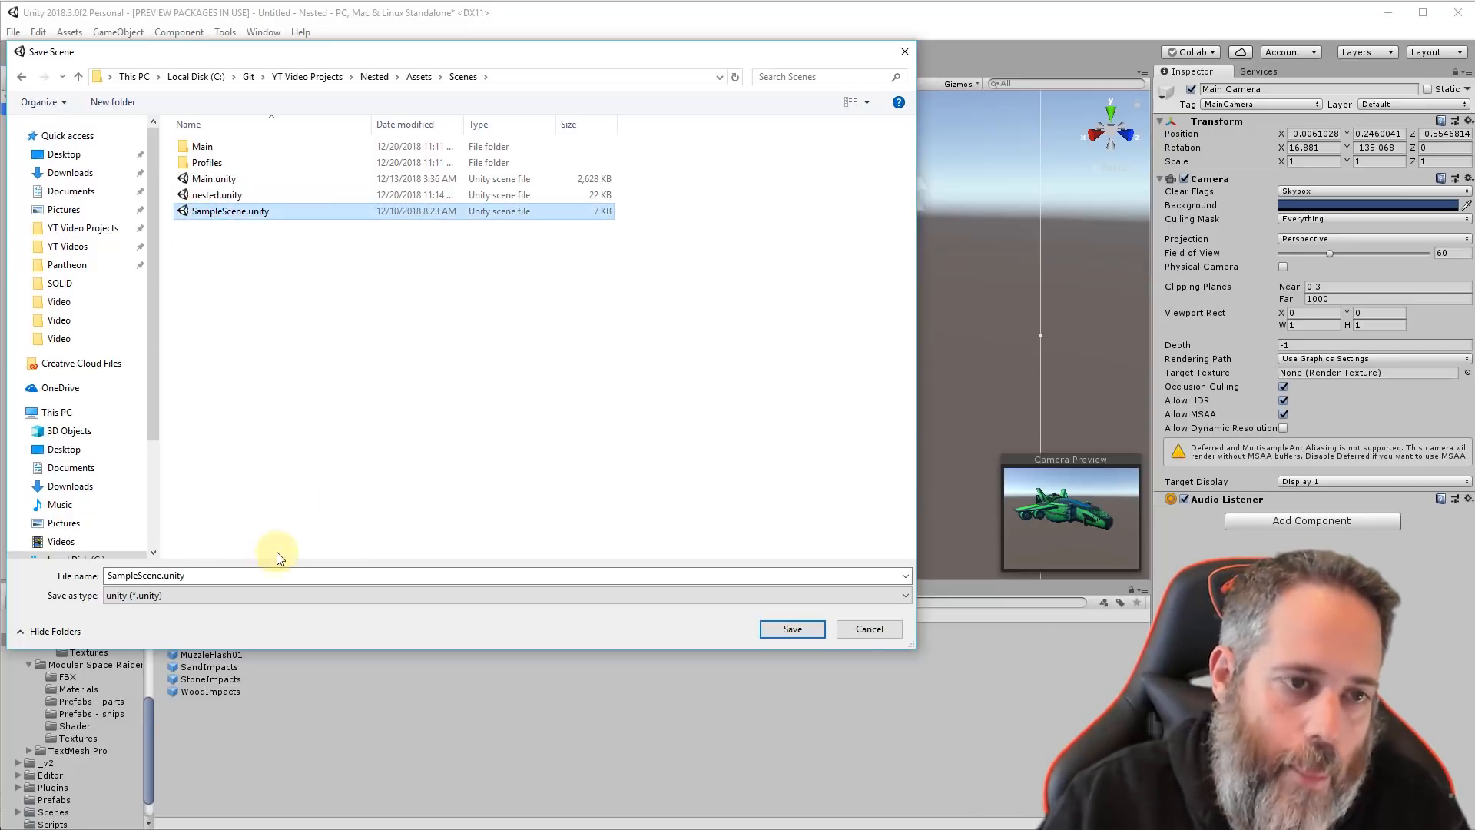
left_click(240, 575)
type("Ship1")
key("Return")
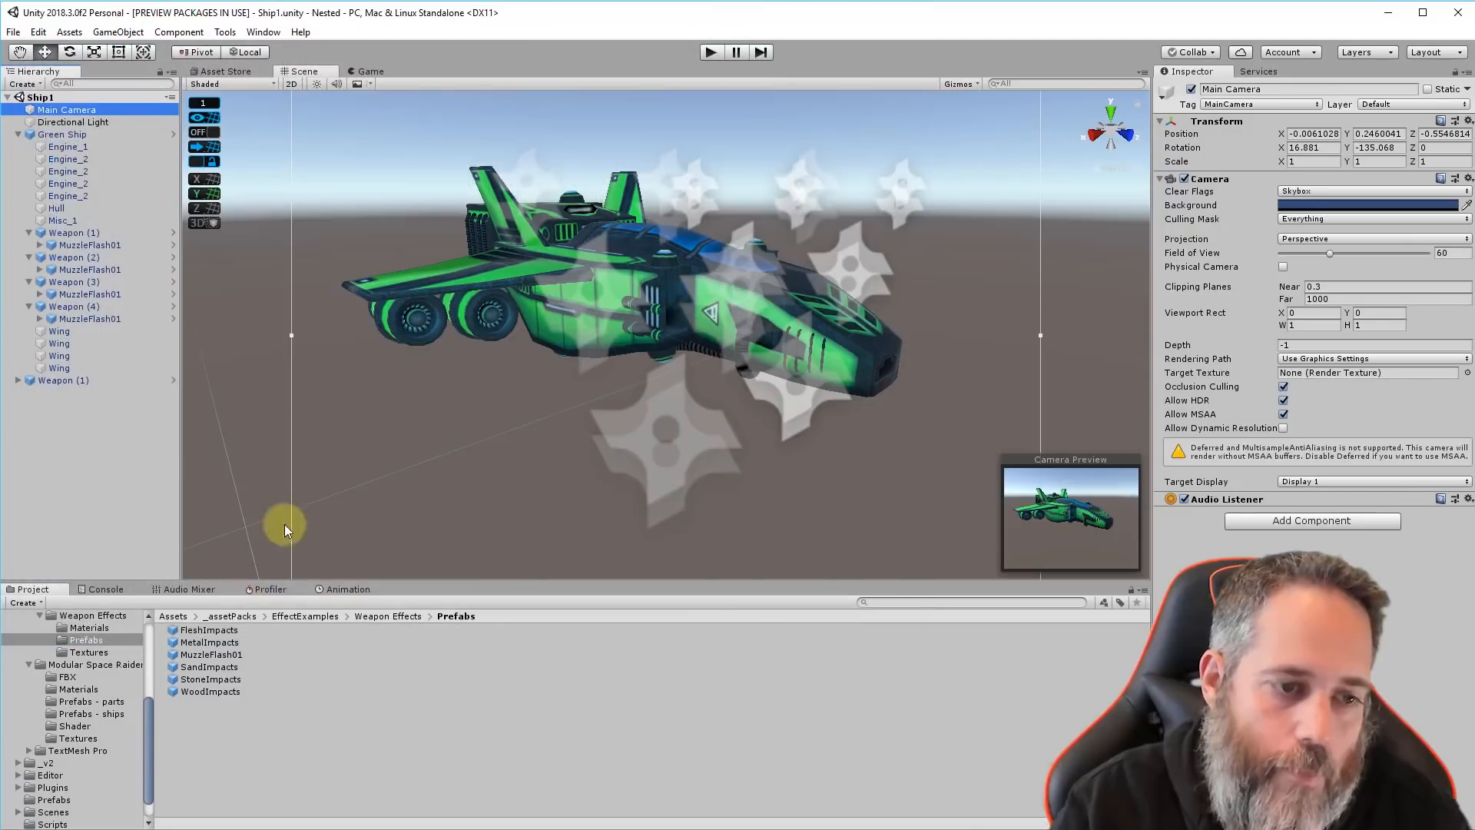
Play the scene, fire the ship's weapons to check the muzzle flashes, and stop play mode
left_click(704, 53)
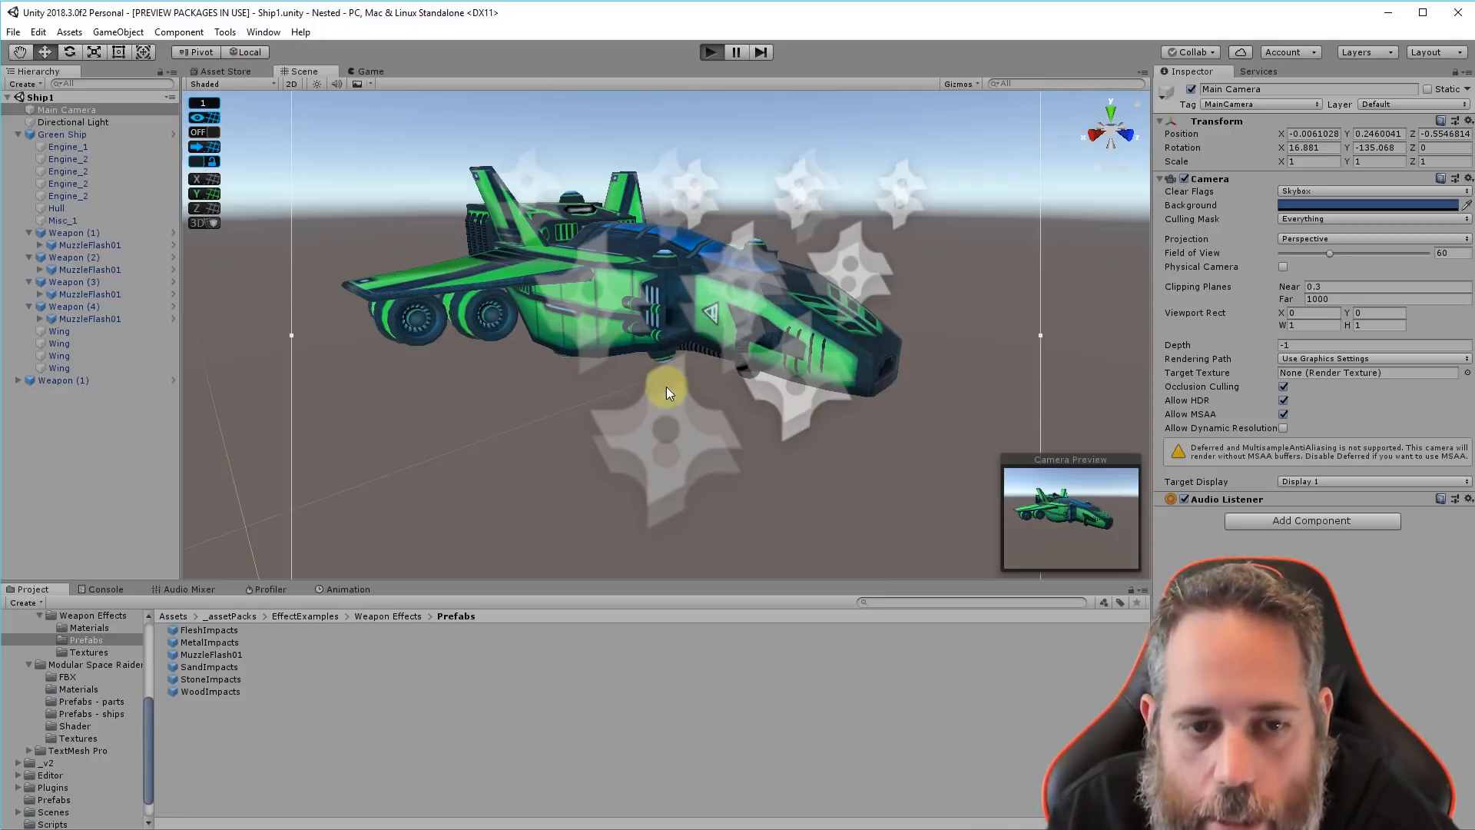
key("ctrl+p")
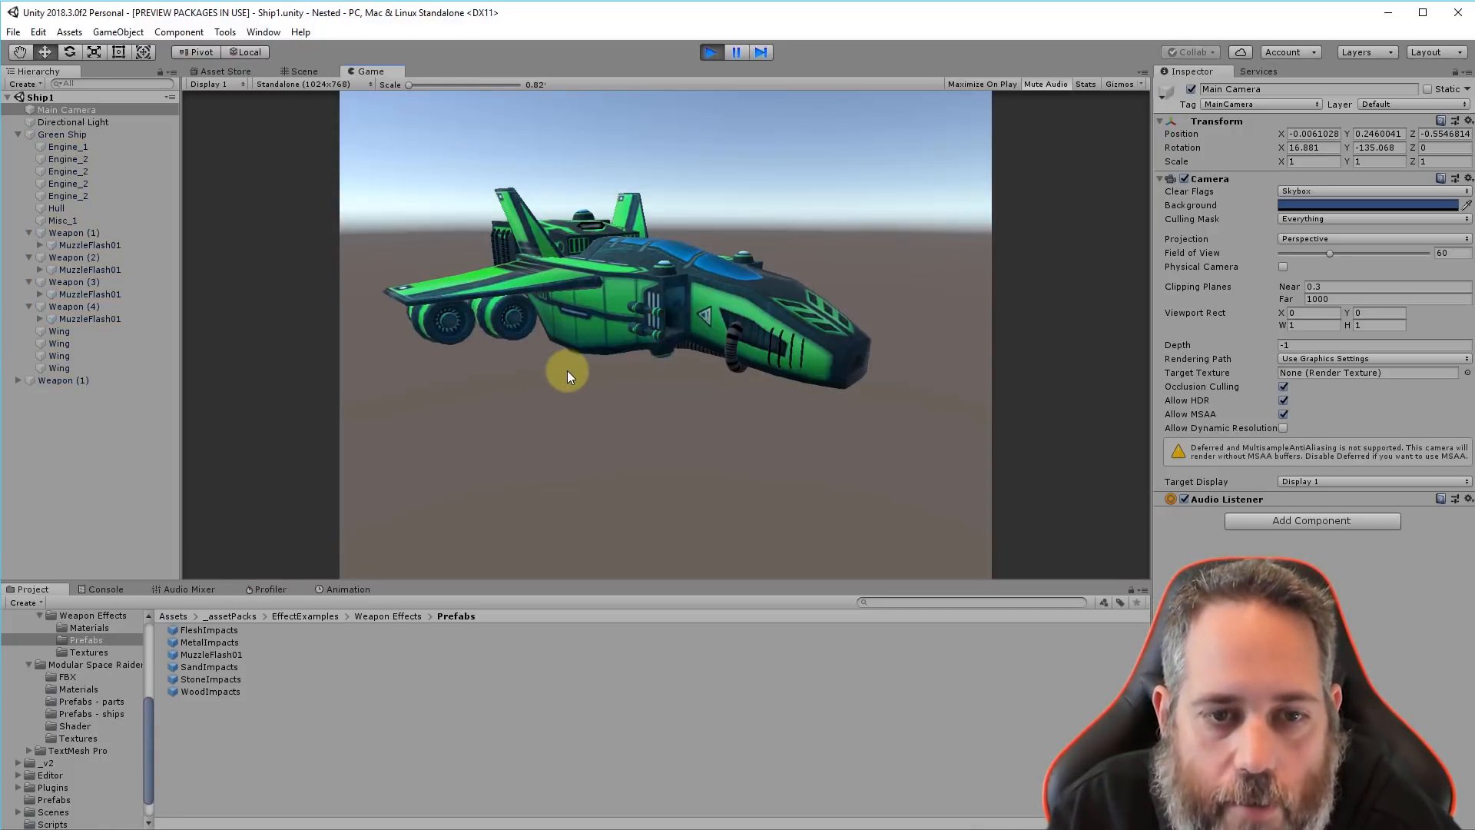
left_click(567, 370)
left_click(567, 370)
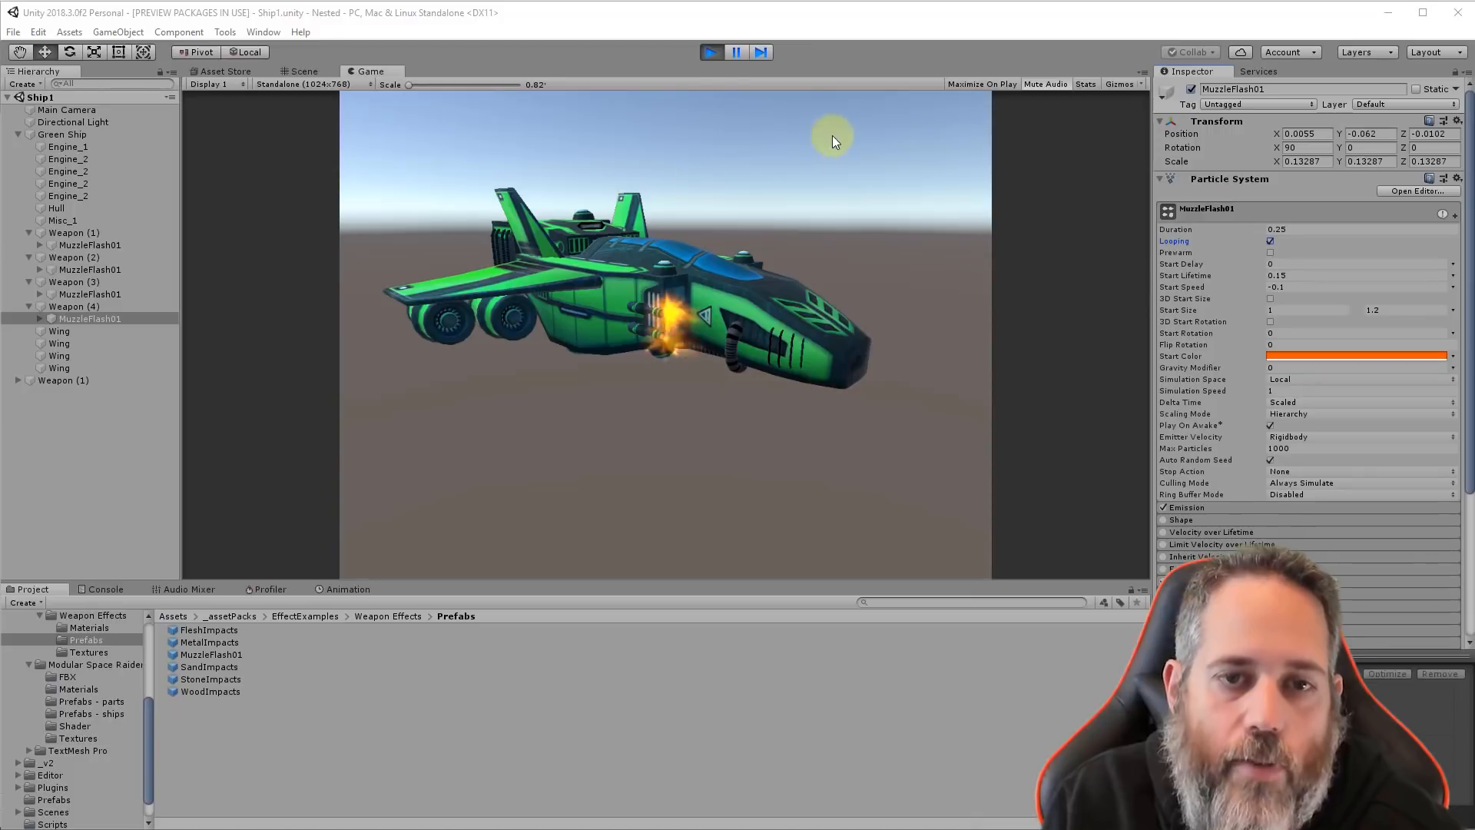
left_click(710, 52)
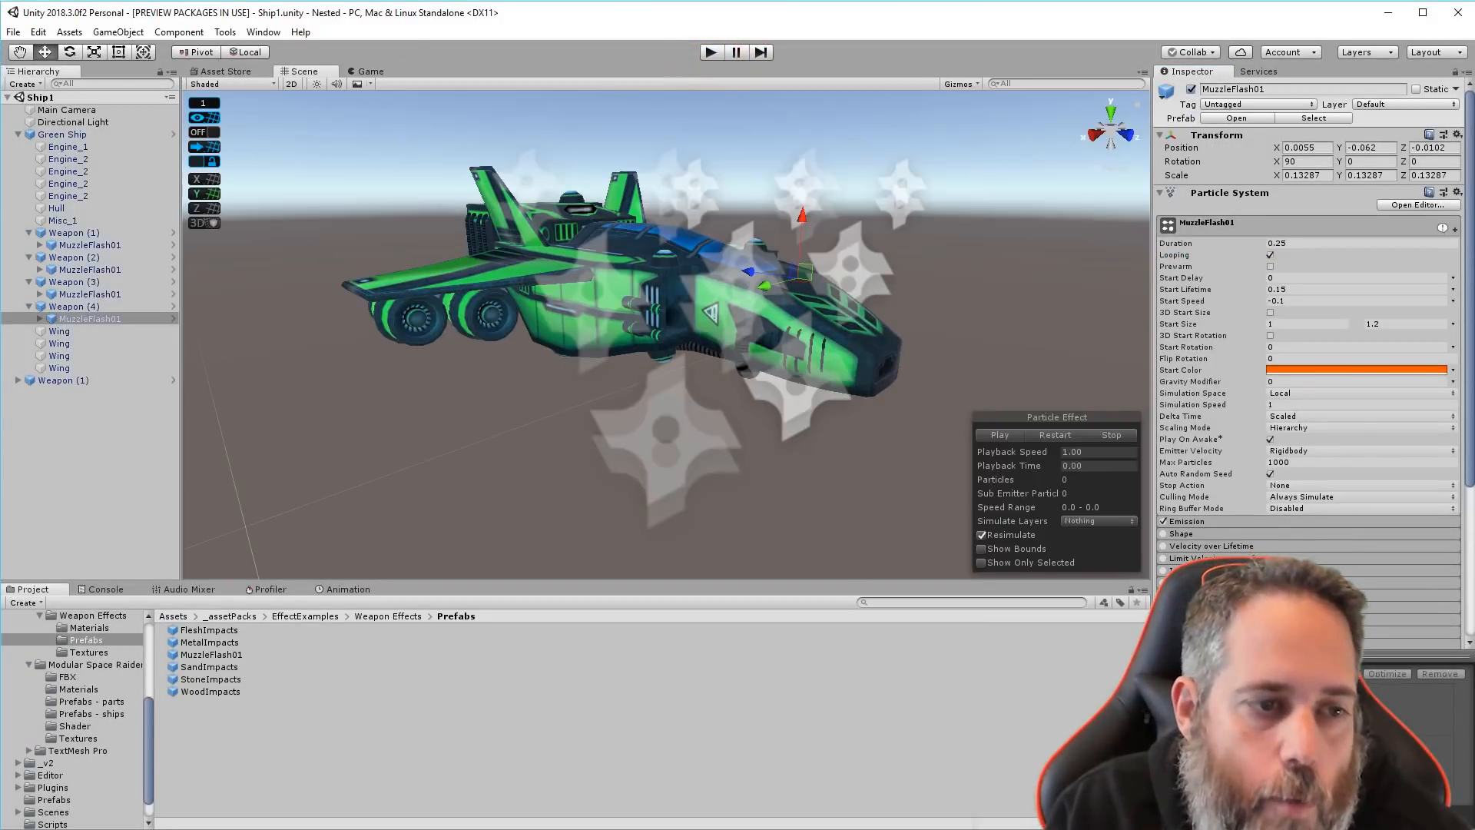
Open the MuzzleFlash01 prefab from the Weapon Effects Prefabs folder and turn off Looping in its Particle System
left_click(39, 318)
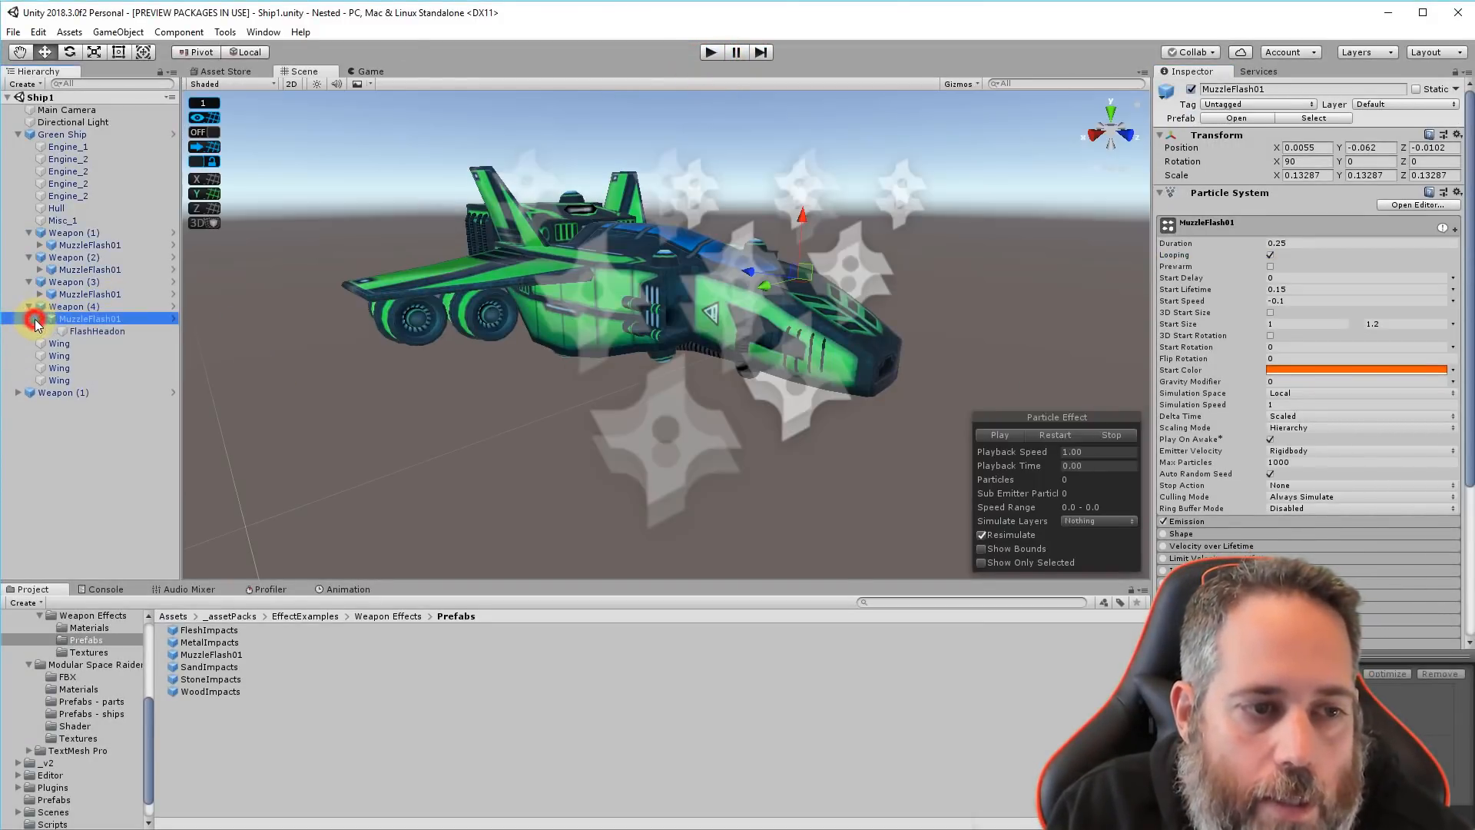
left_click(98, 306)
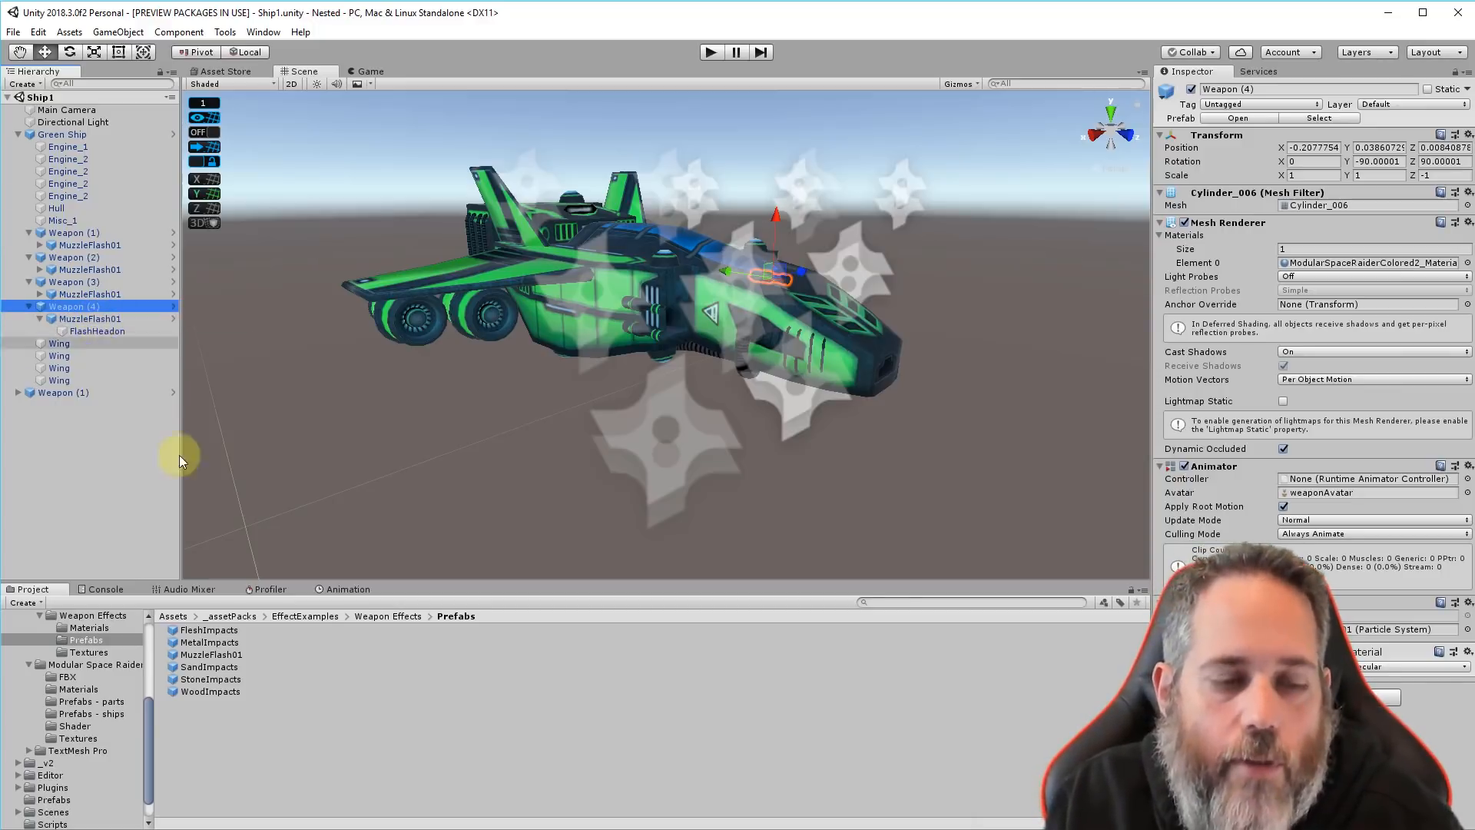
left_click(132, 320)
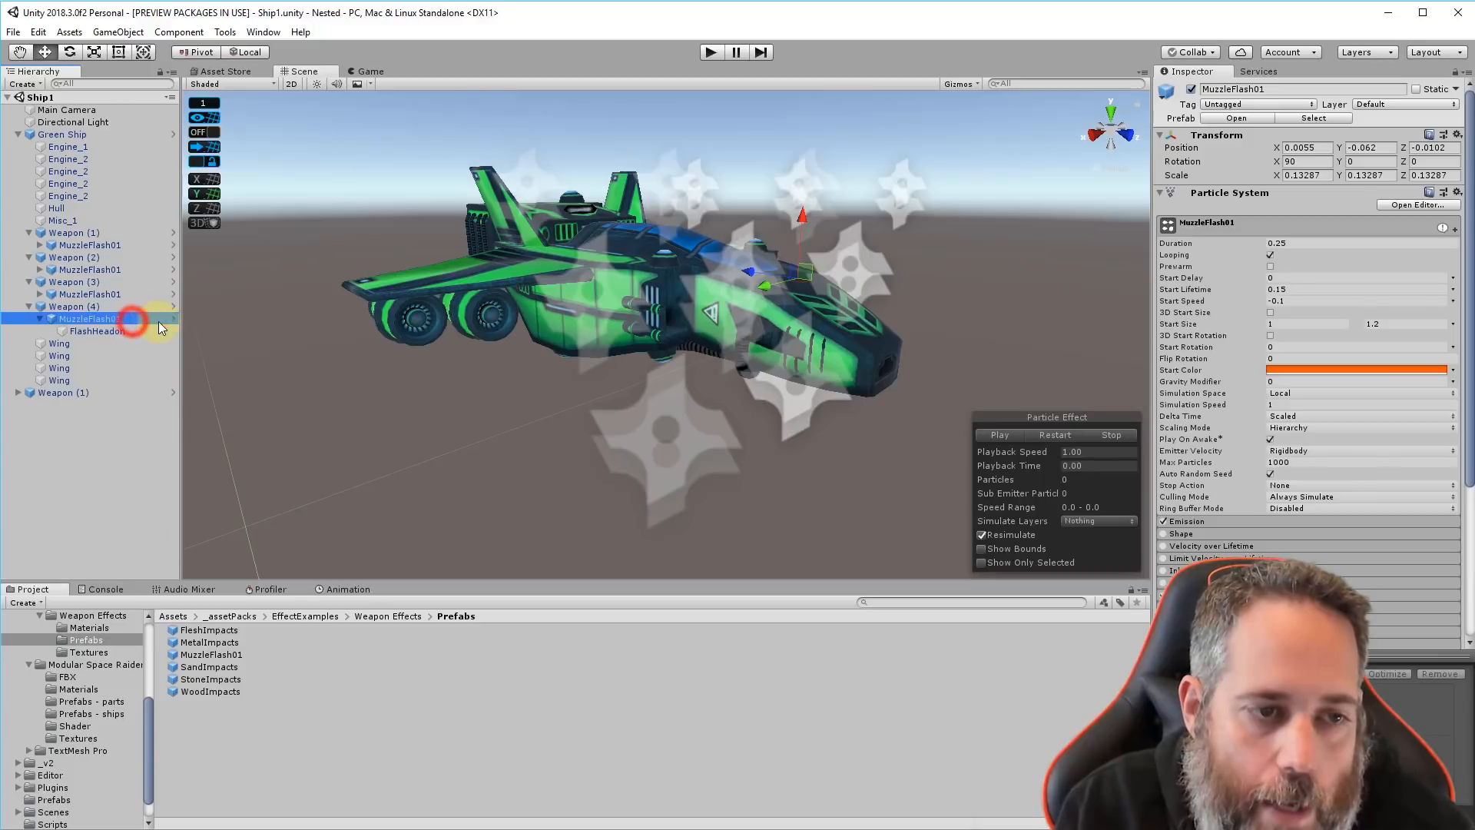
left_click(223, 655)
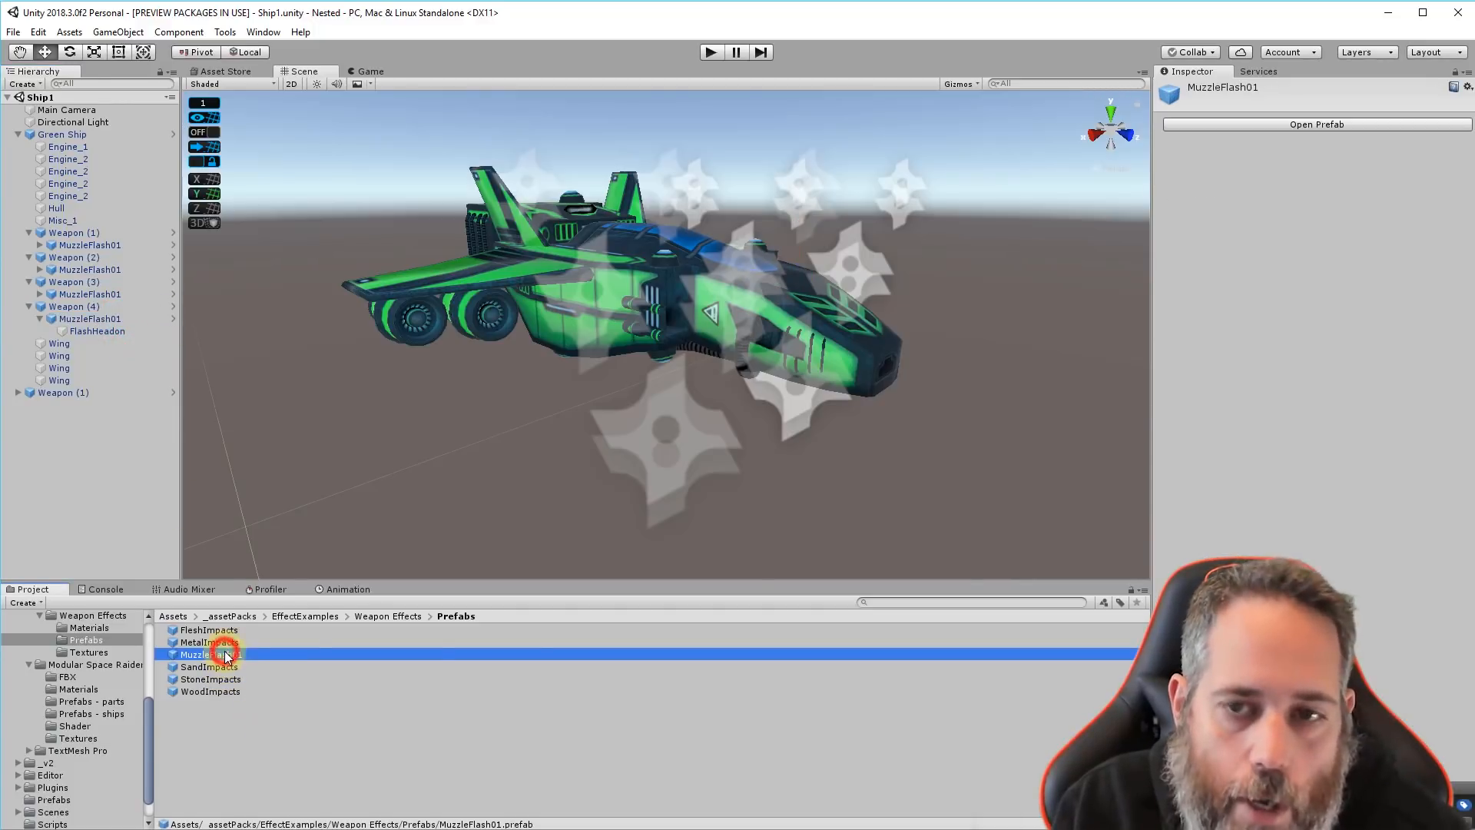
left_click(1311, 126)
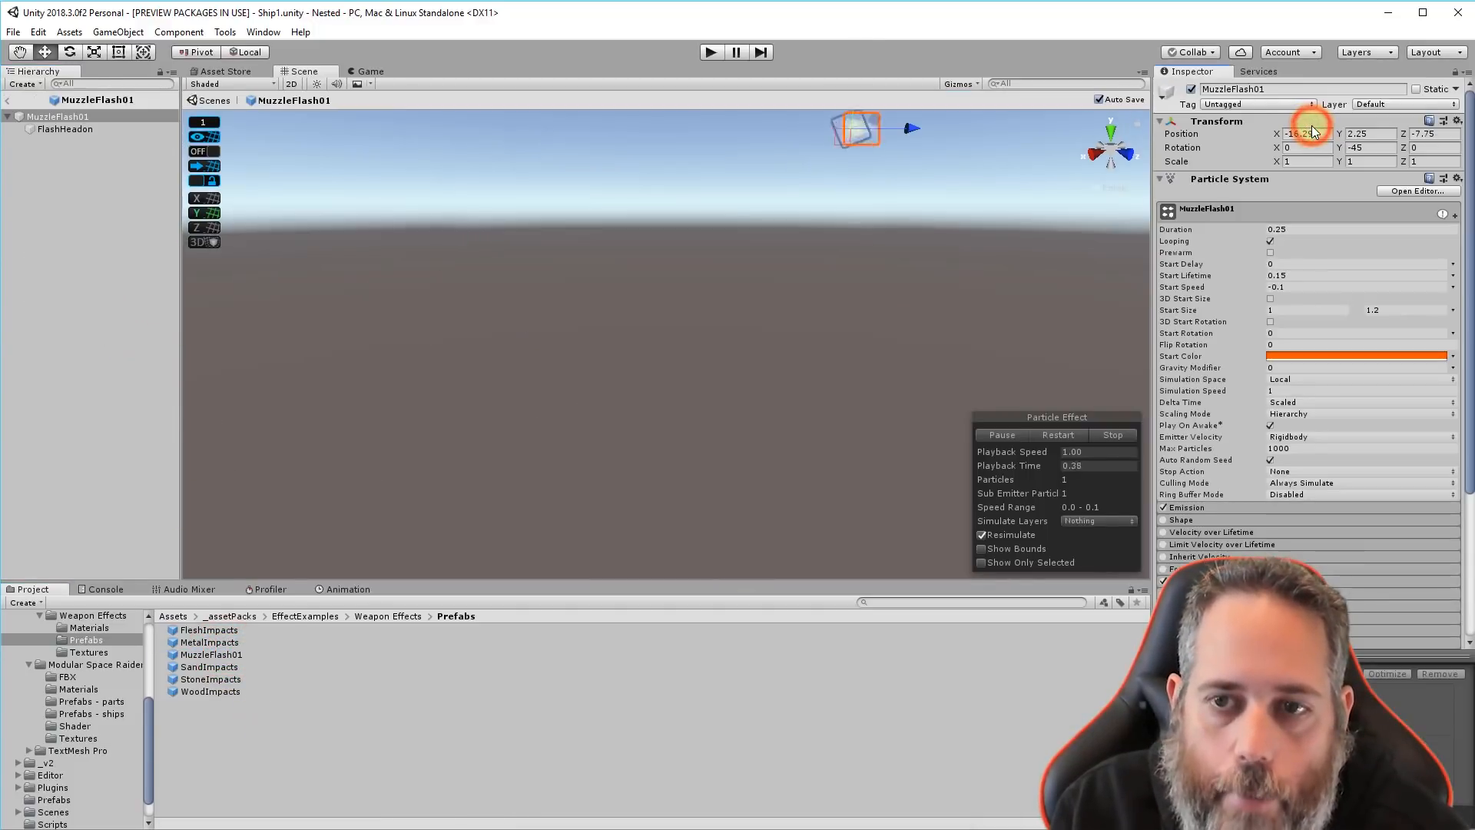
left_click(1271, 243)
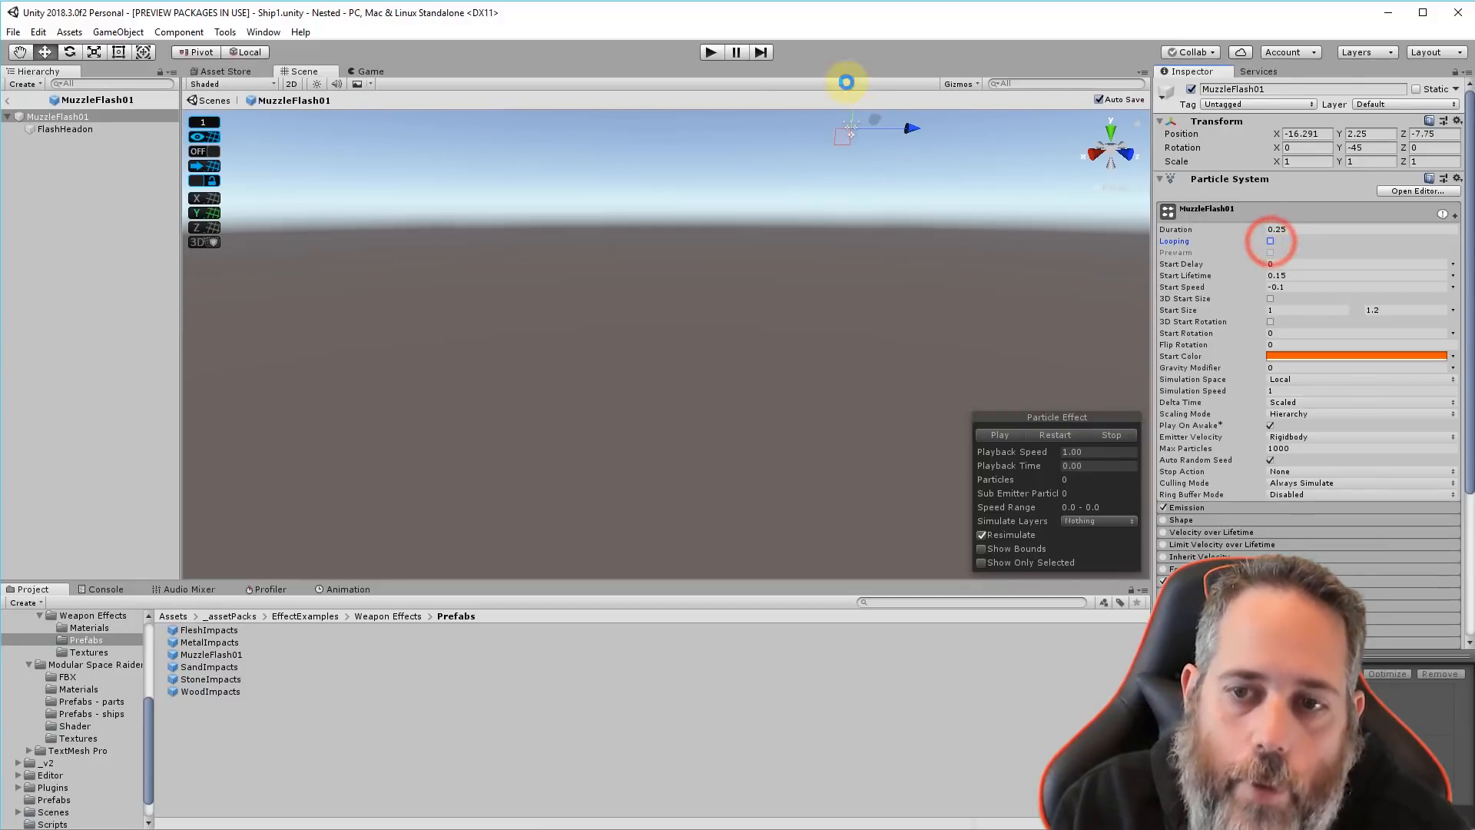
Play the scene, fire the ship's weapons several times to check the muzzle flashes, and stop play mode
left_click(711, 52)
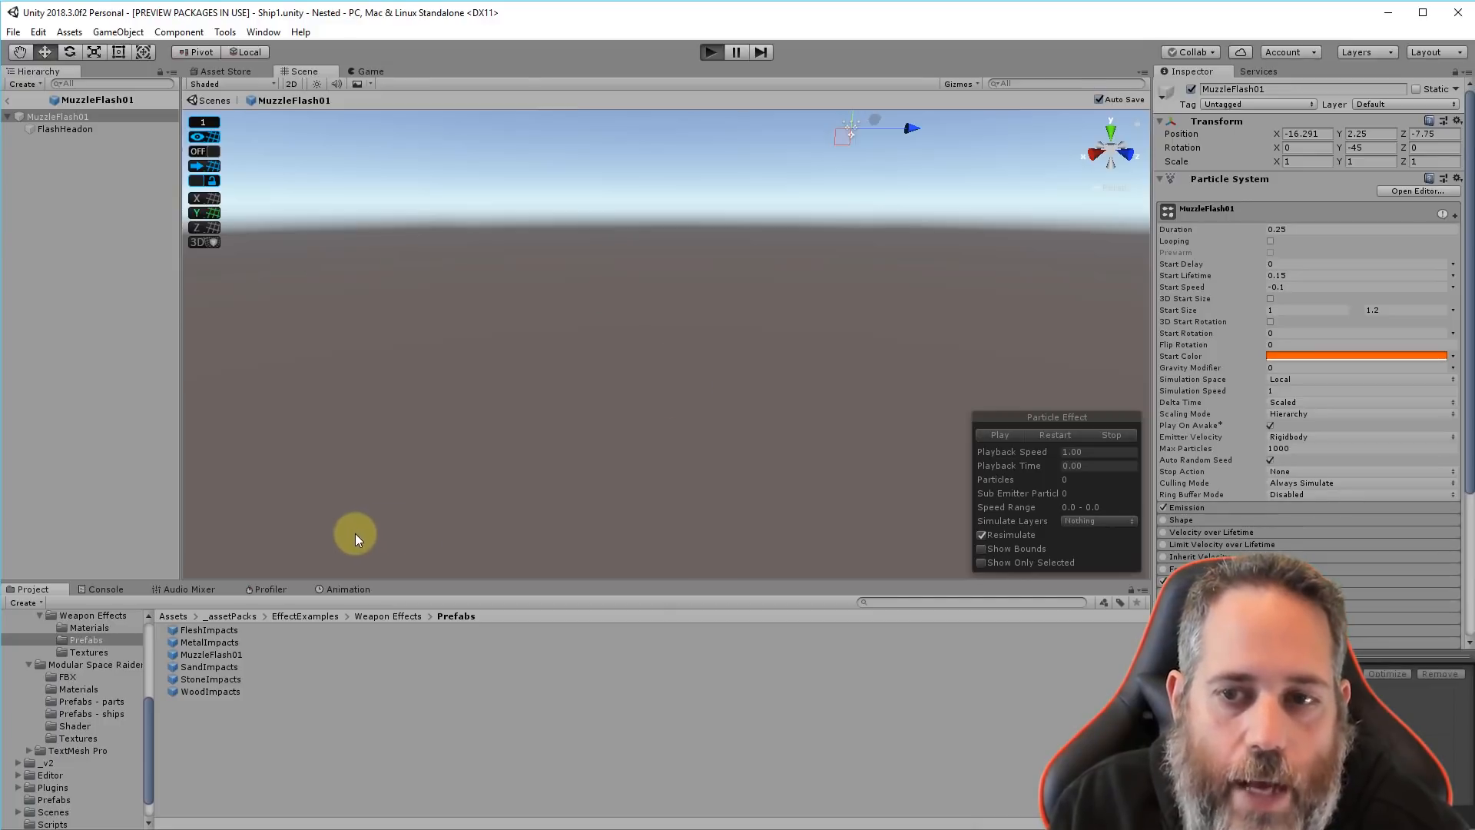
left_click(690, 322)
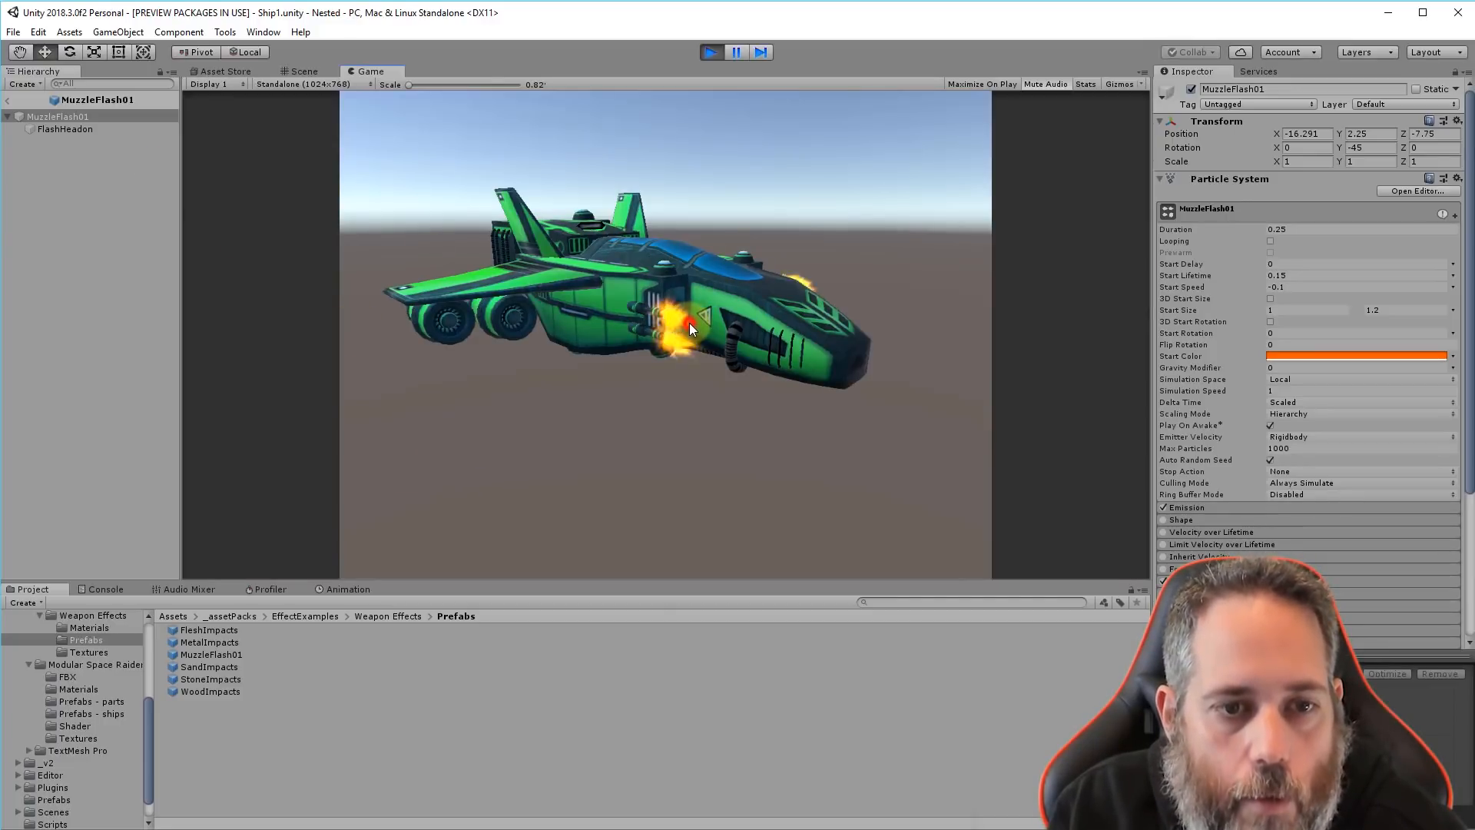
left_click(707, 384)
left_click(707, 384)
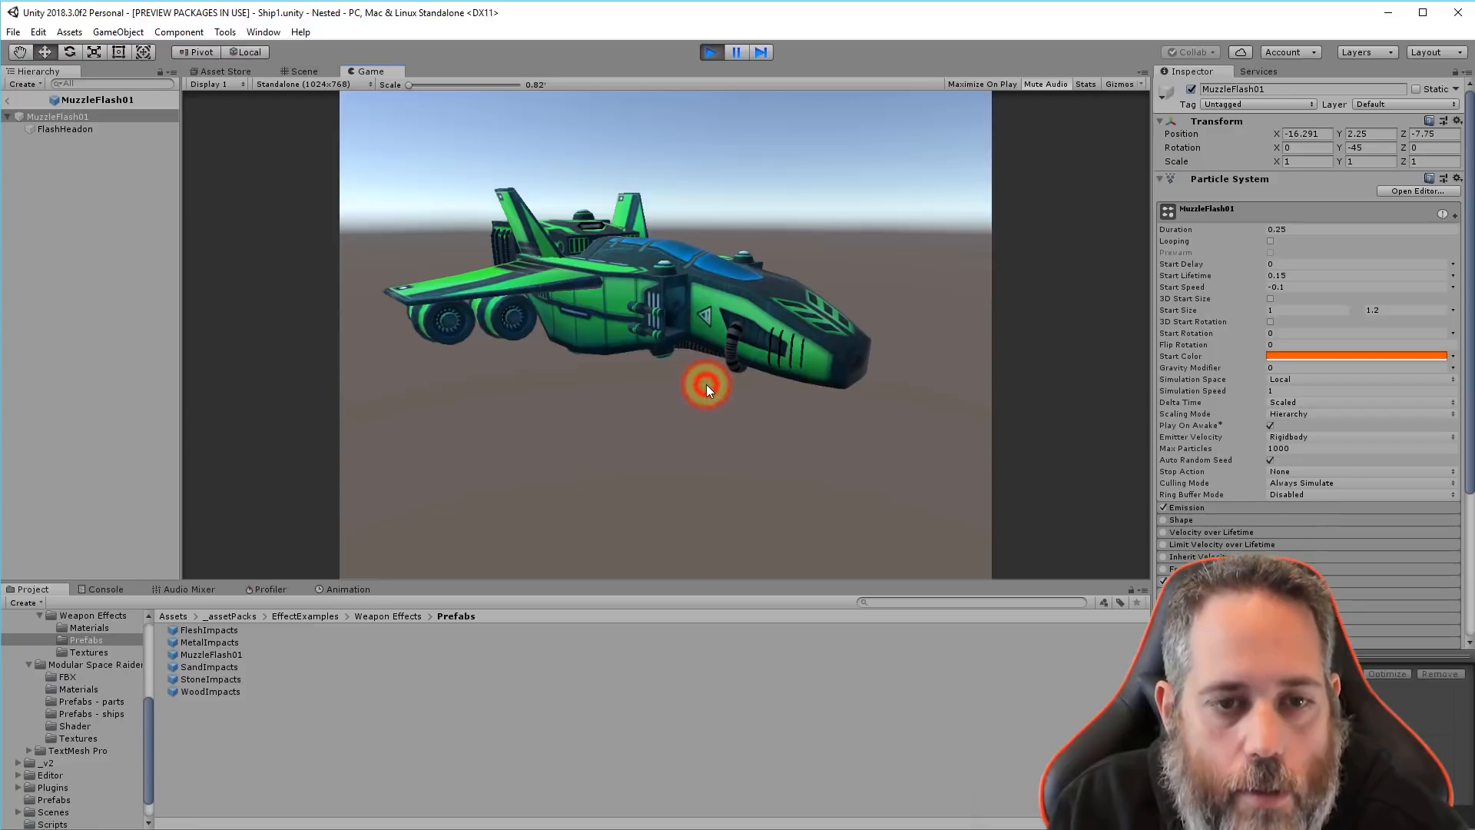
left_click(707, 384)
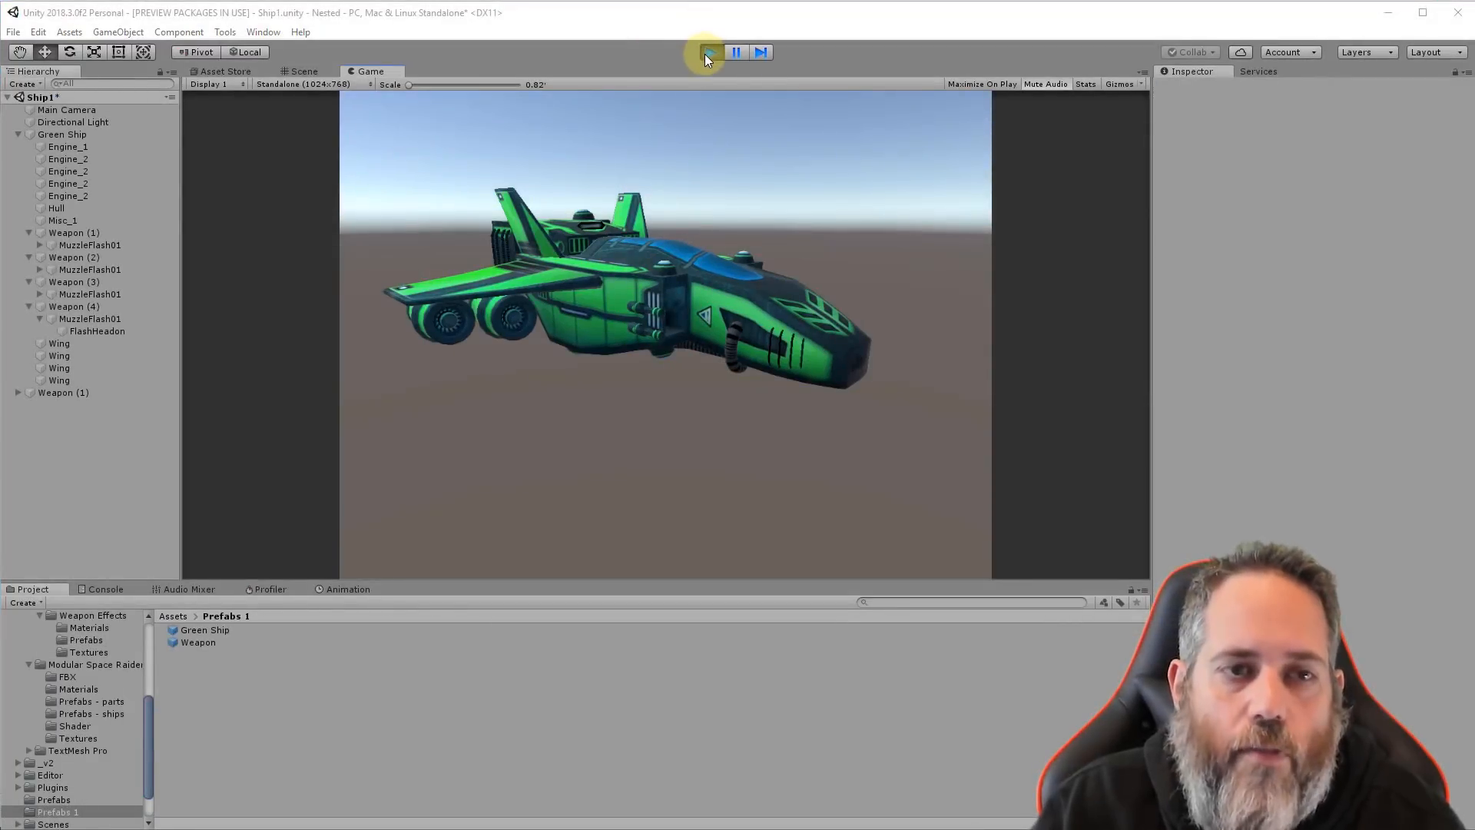
left_click(708, 52)
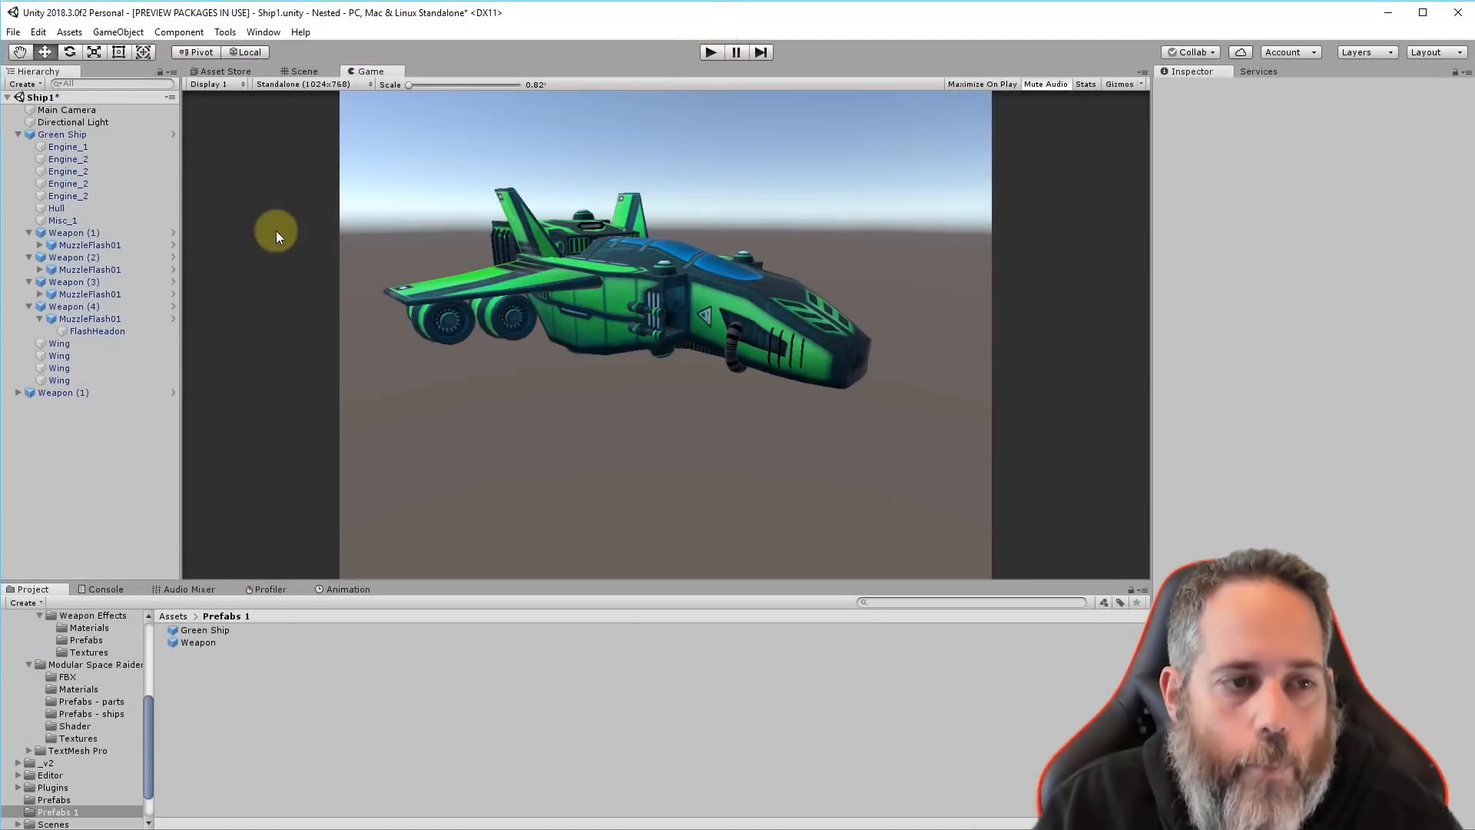
Narrow the editor window and review the Ship (Script) entry in the Green Ship instance's prefab overrides
left_click(85, 137)
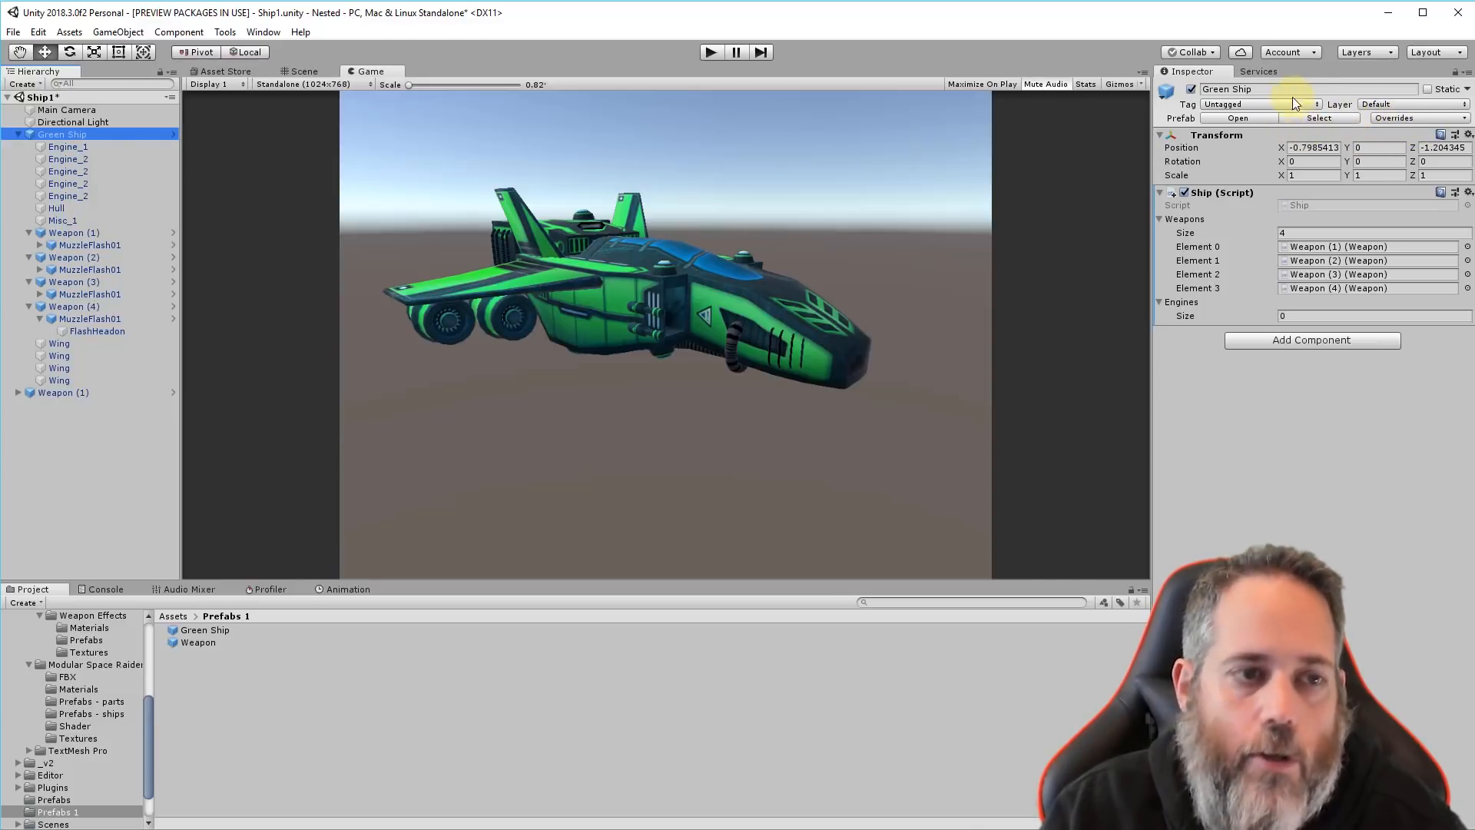
left_click(1447, 121)
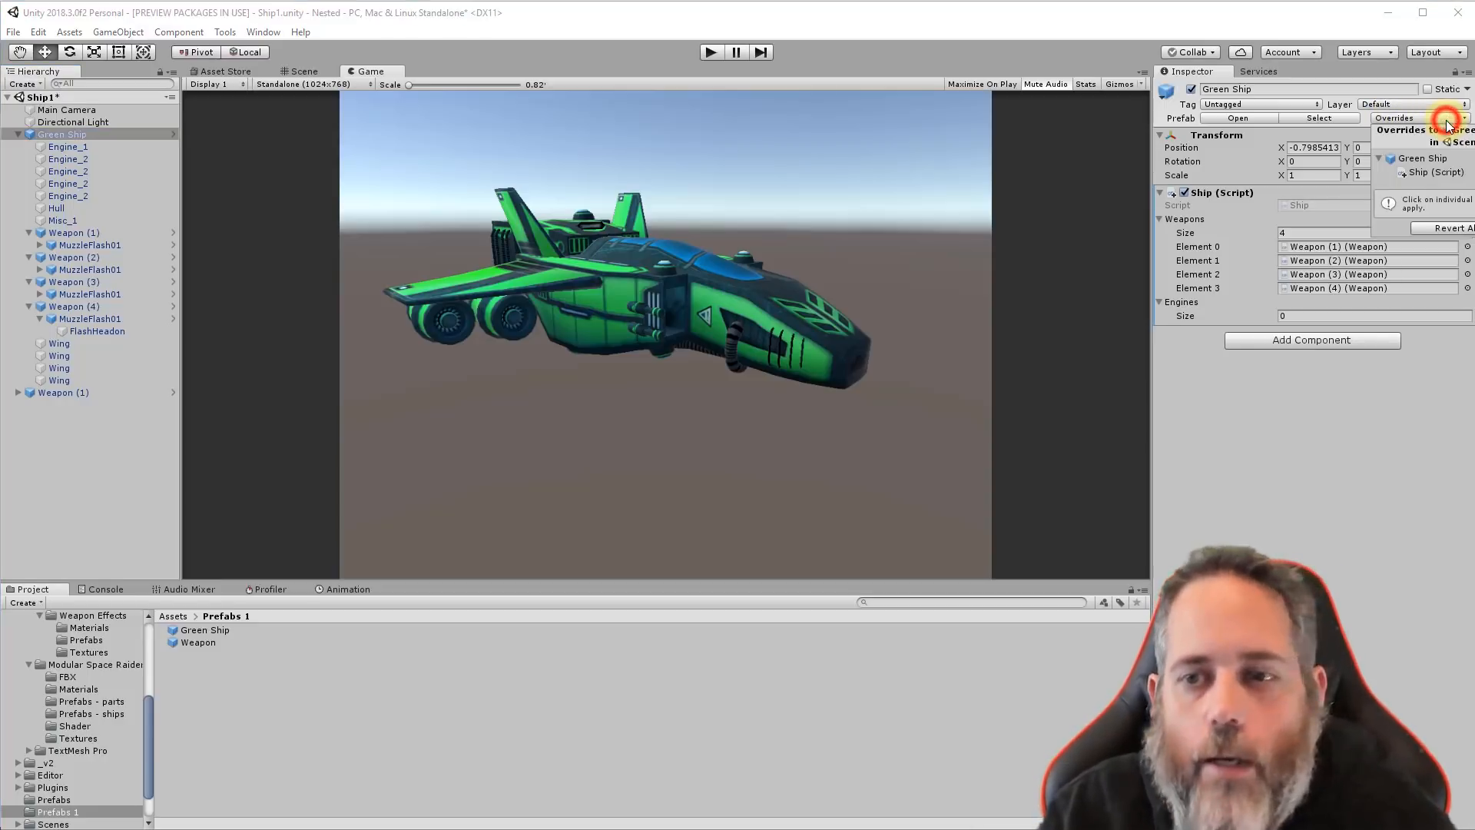
left_click(1420, 450)
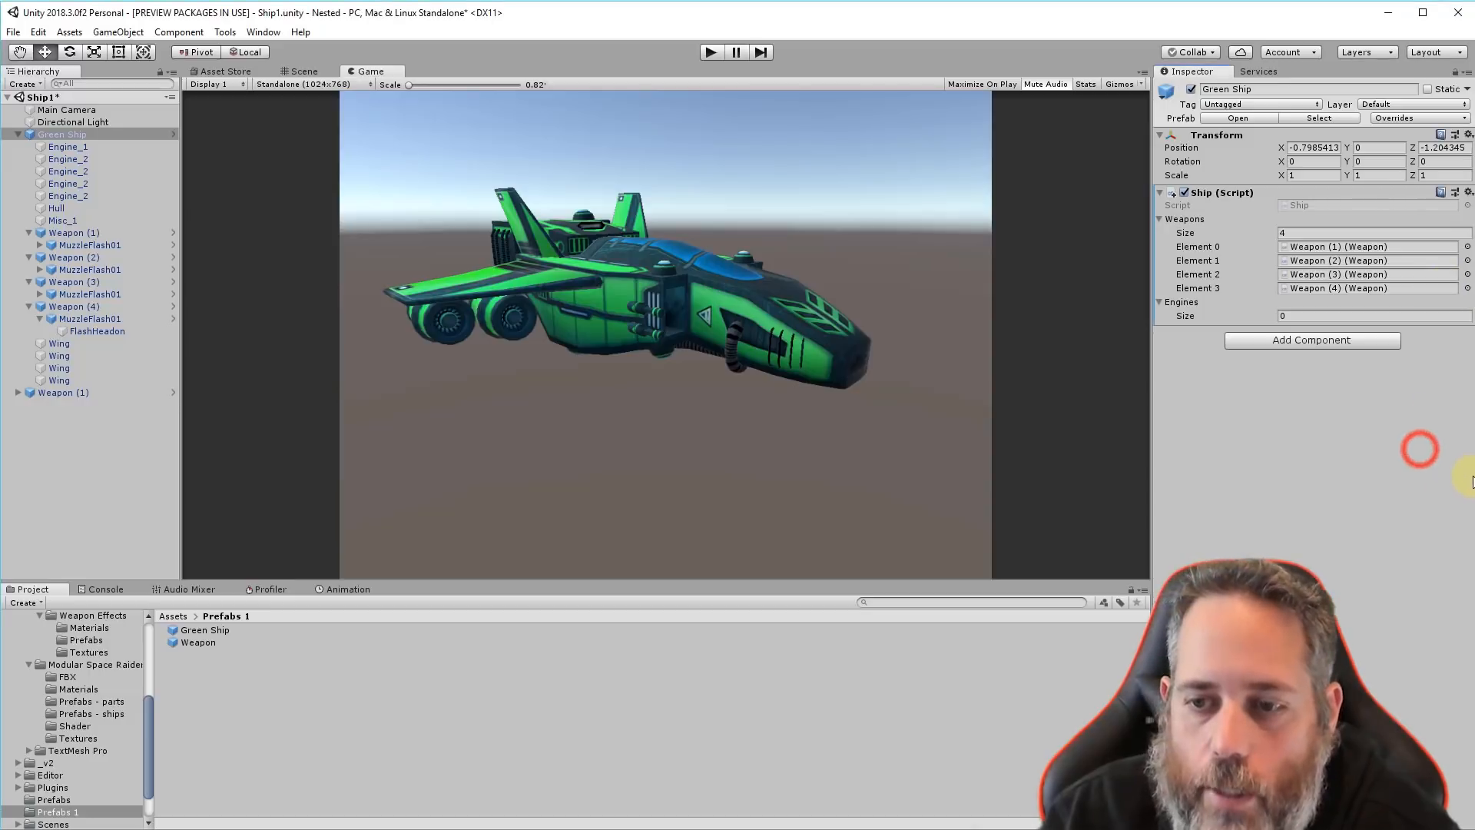
left_click_drag(1473, 481, 1293, 481)
left_click(1209, 119)
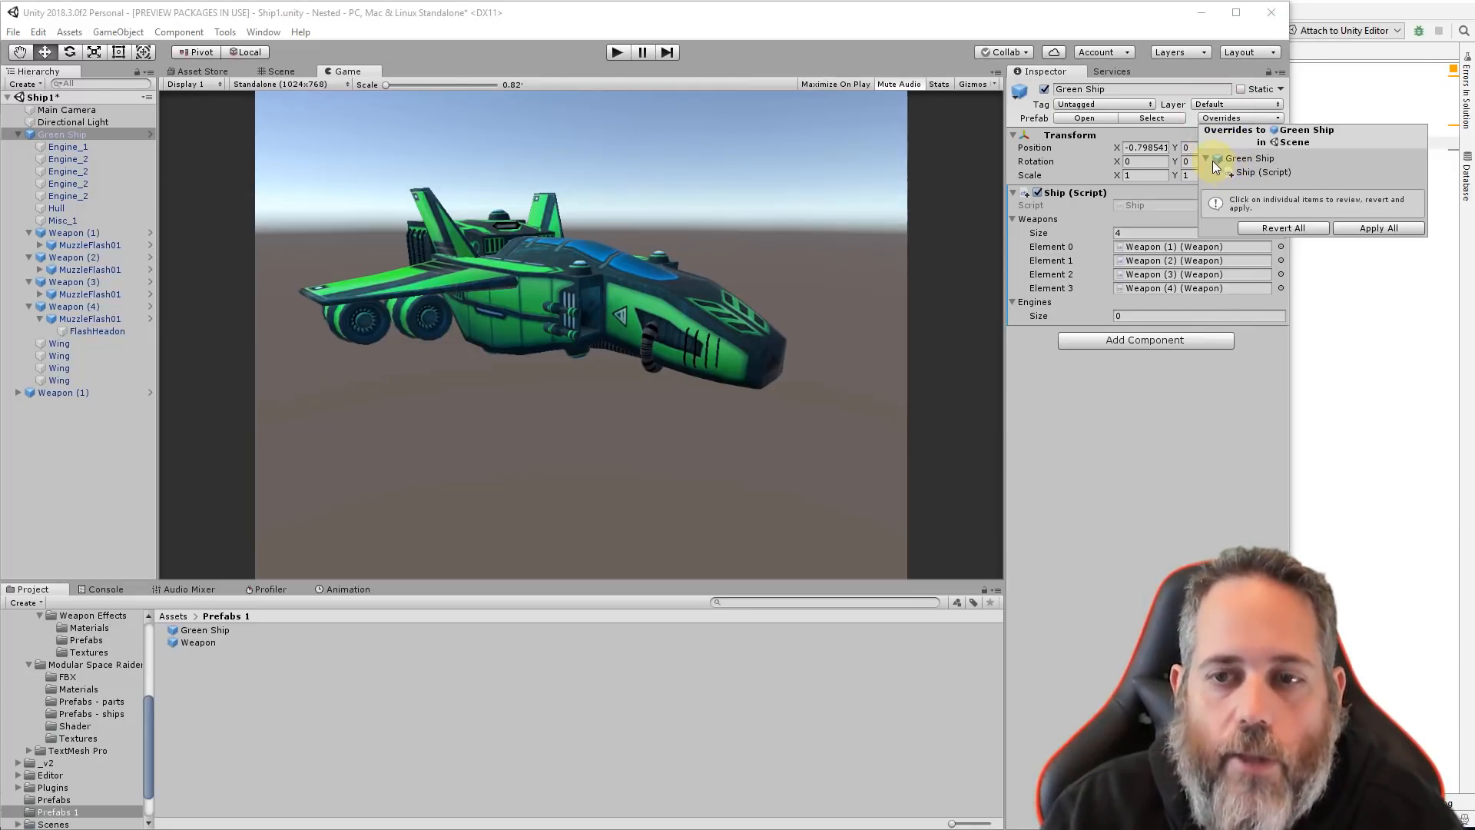
left_click(1230, 173)
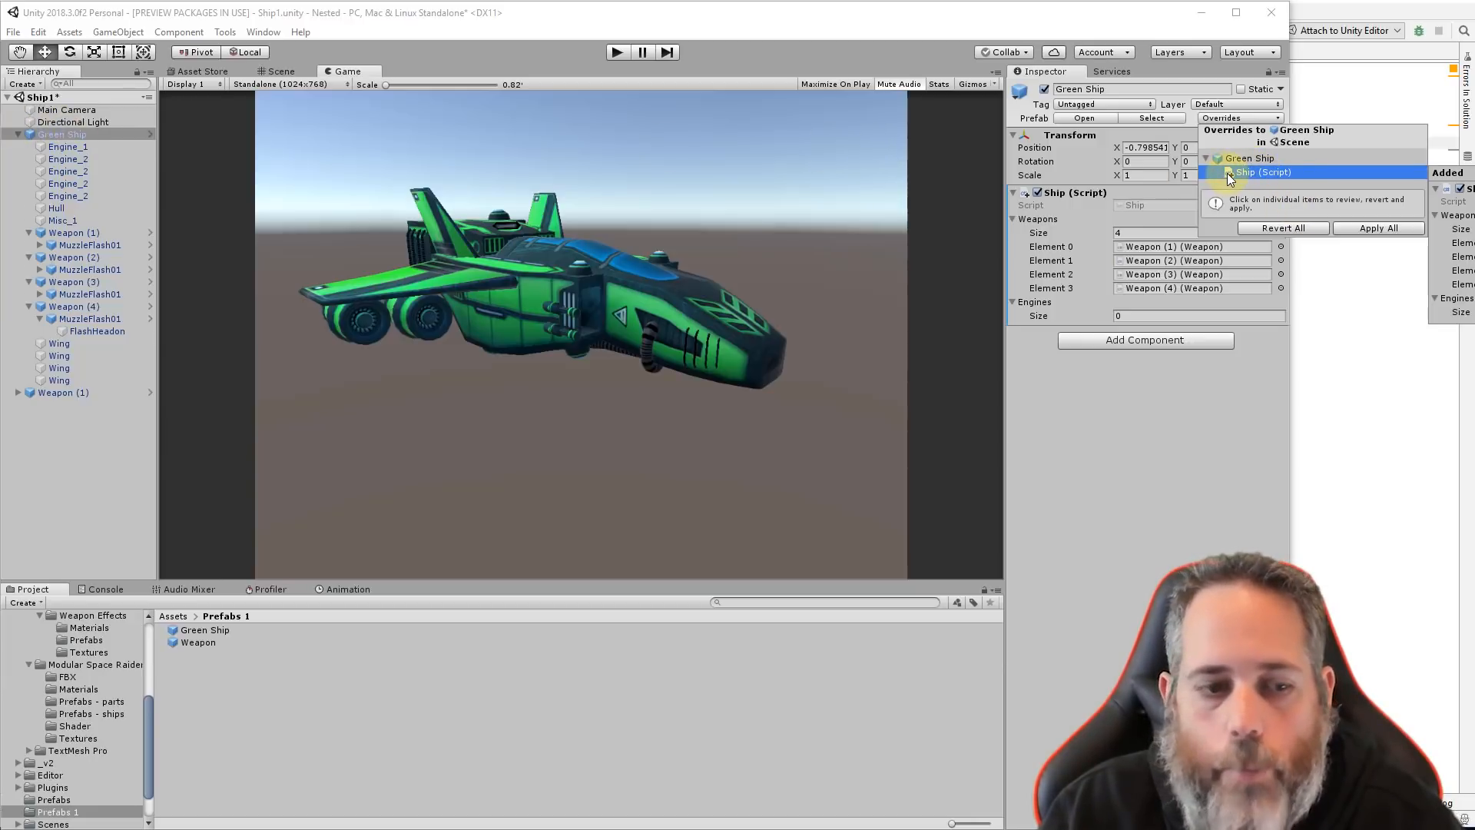
Open the Green Ship prefab from the Prefabs folder, inspect its root's components, and return to the Green Ship instance in the scene
left_click(1140, 120)
left_click(1140, 120)
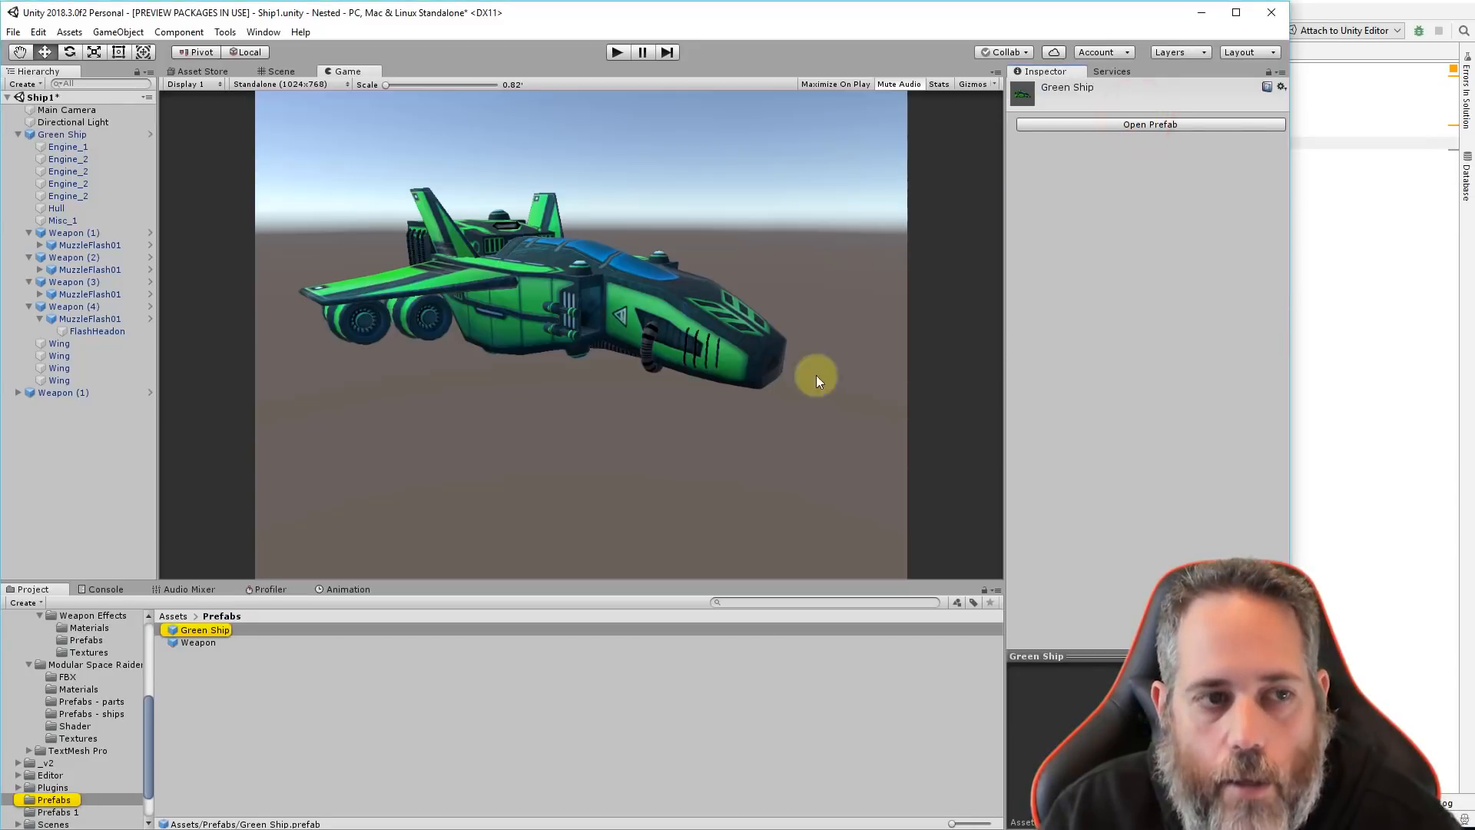
left_click(192, 630)
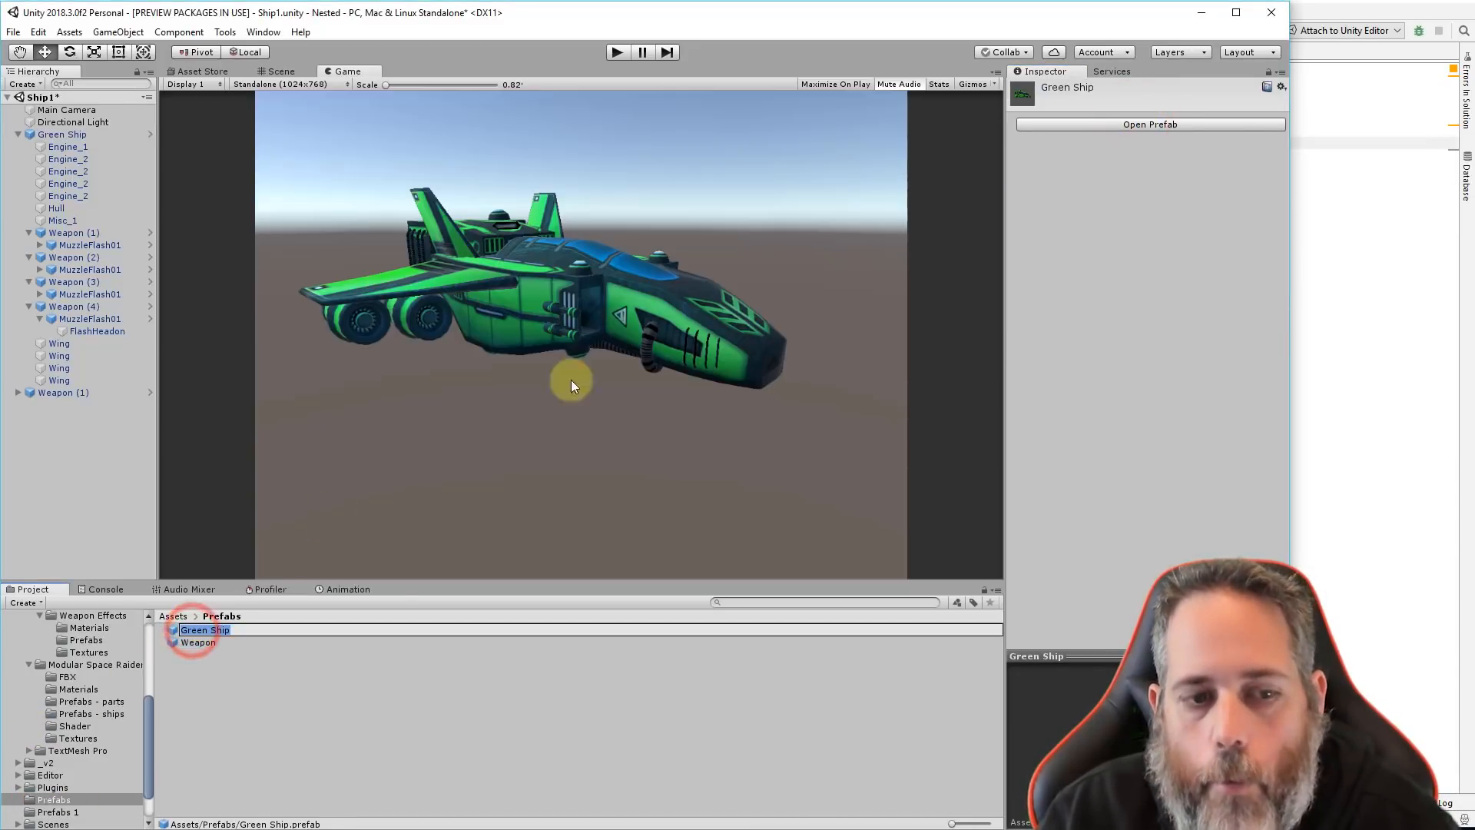
left_click(1099, 124)
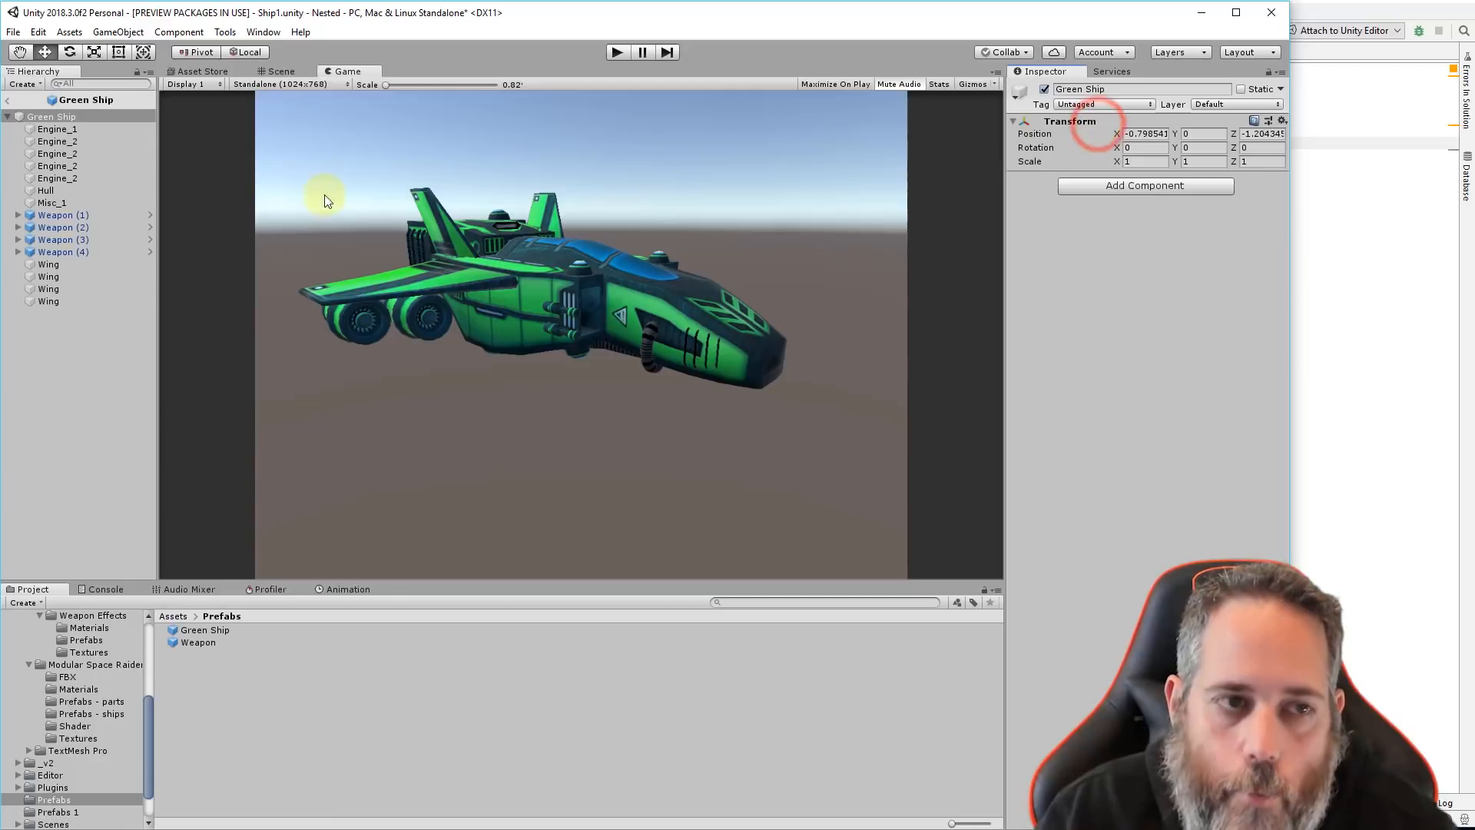
left_click(50, 128)
left_click(45, 117)
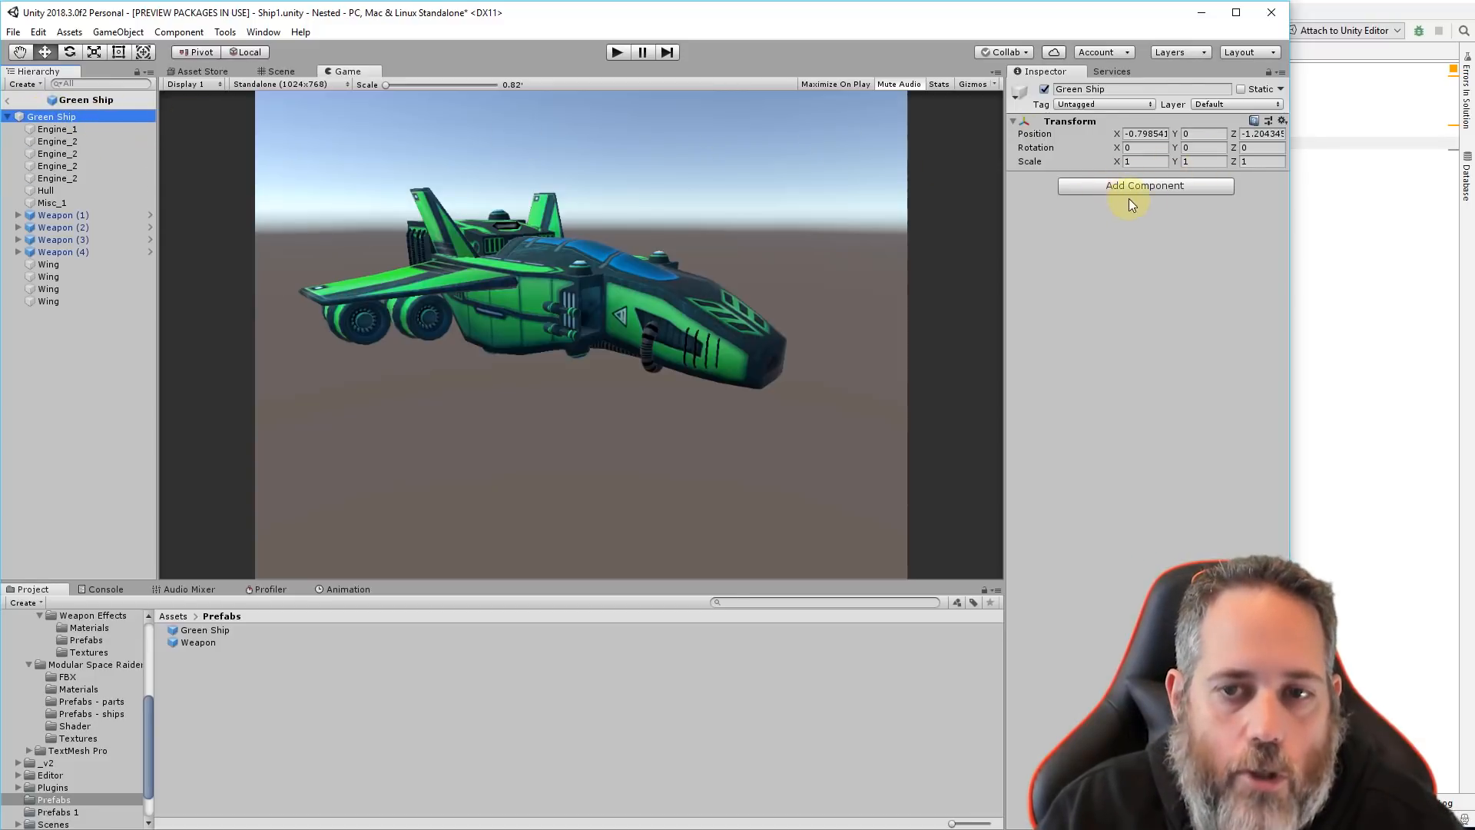
left_click(9, 101)
left_click(54, 134)
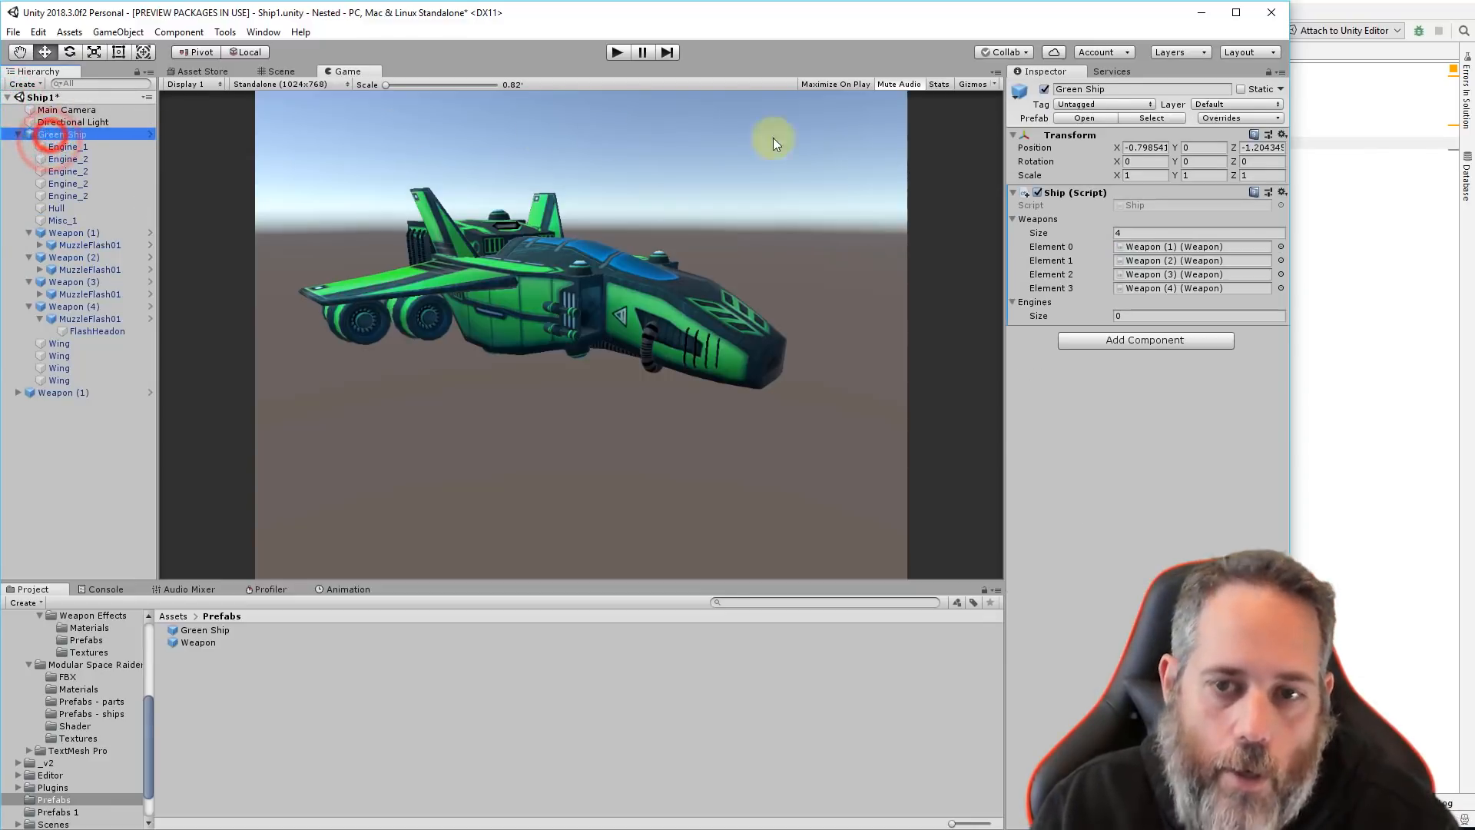
Shrink the editor window further and examine the full details of Green Ship's added Ship (Script) override
left_click(1230, 118)
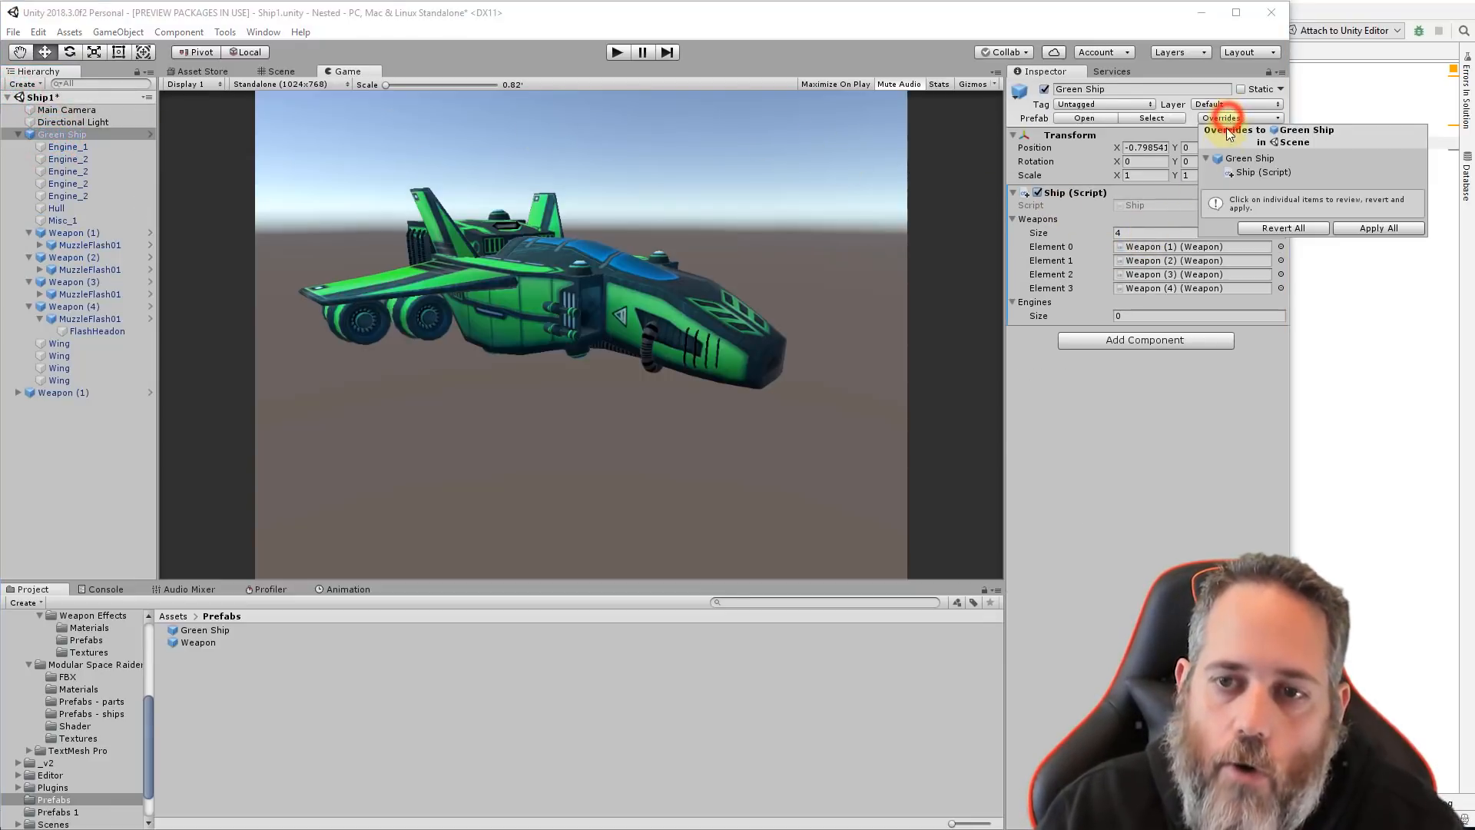
left_click(1245, 173)
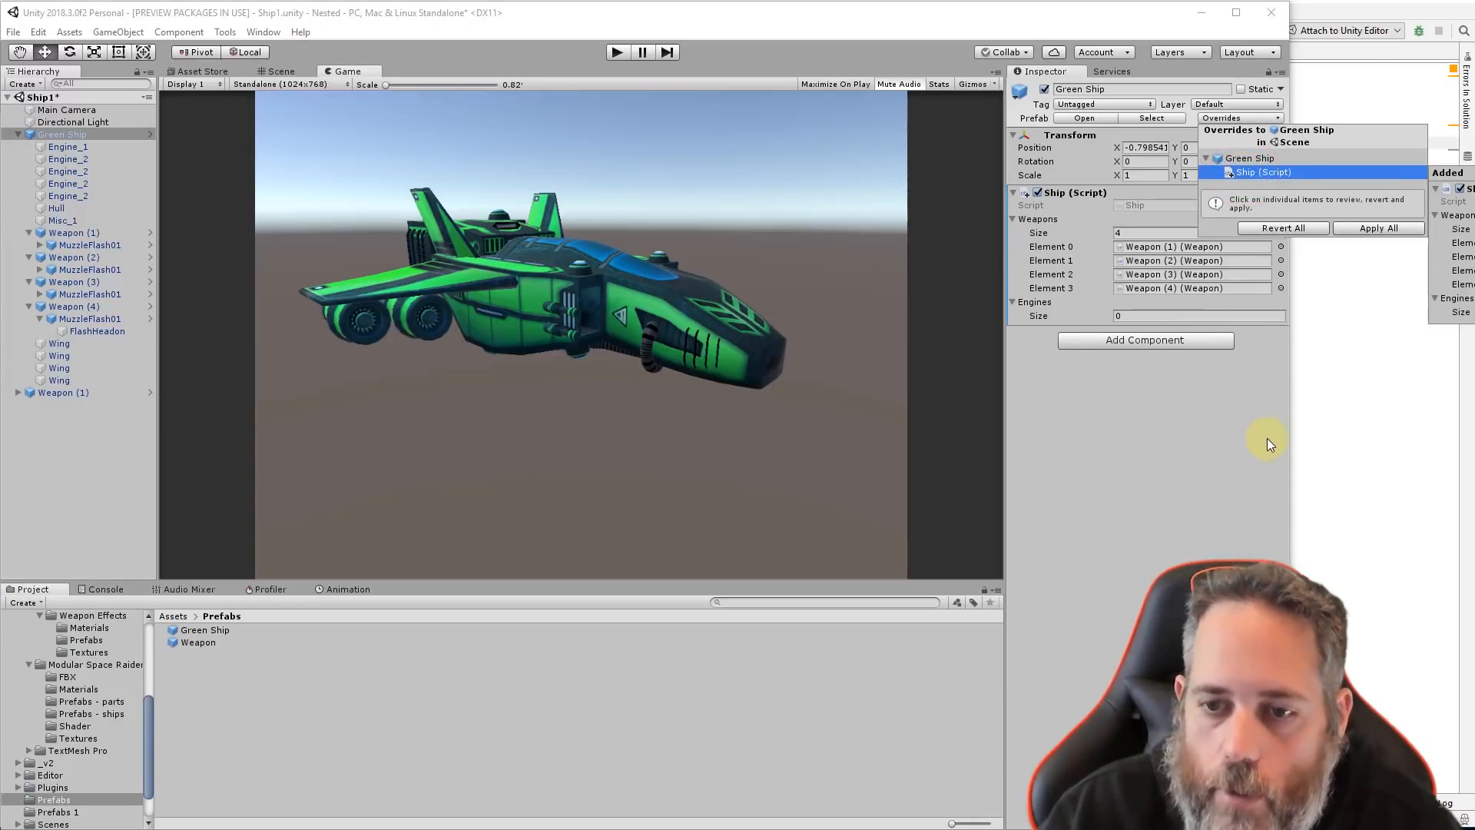
left_click(1270, 465)
left_click_drag(1289, 494, 957, 478)
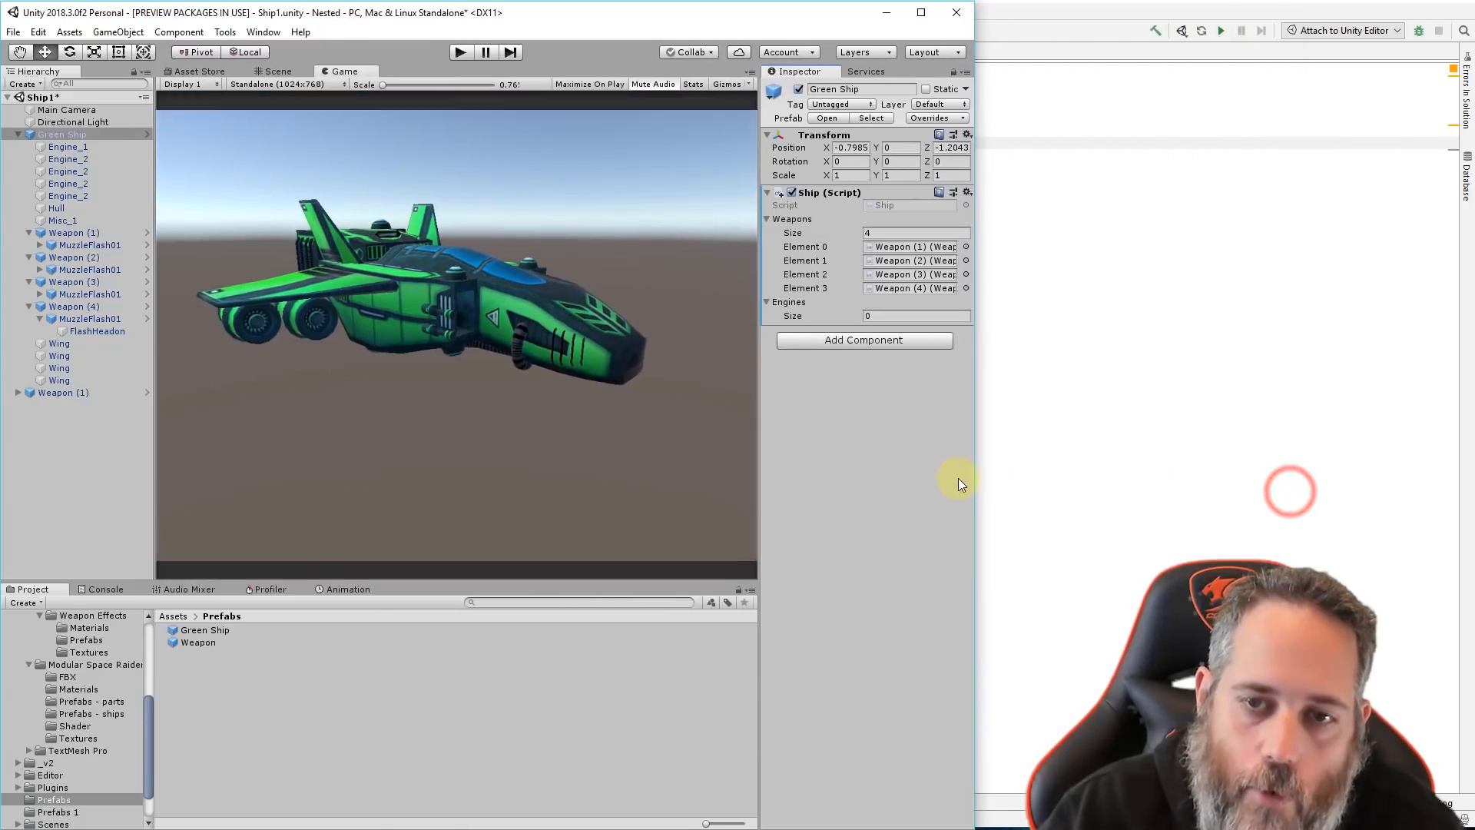
left_click(903, 120)
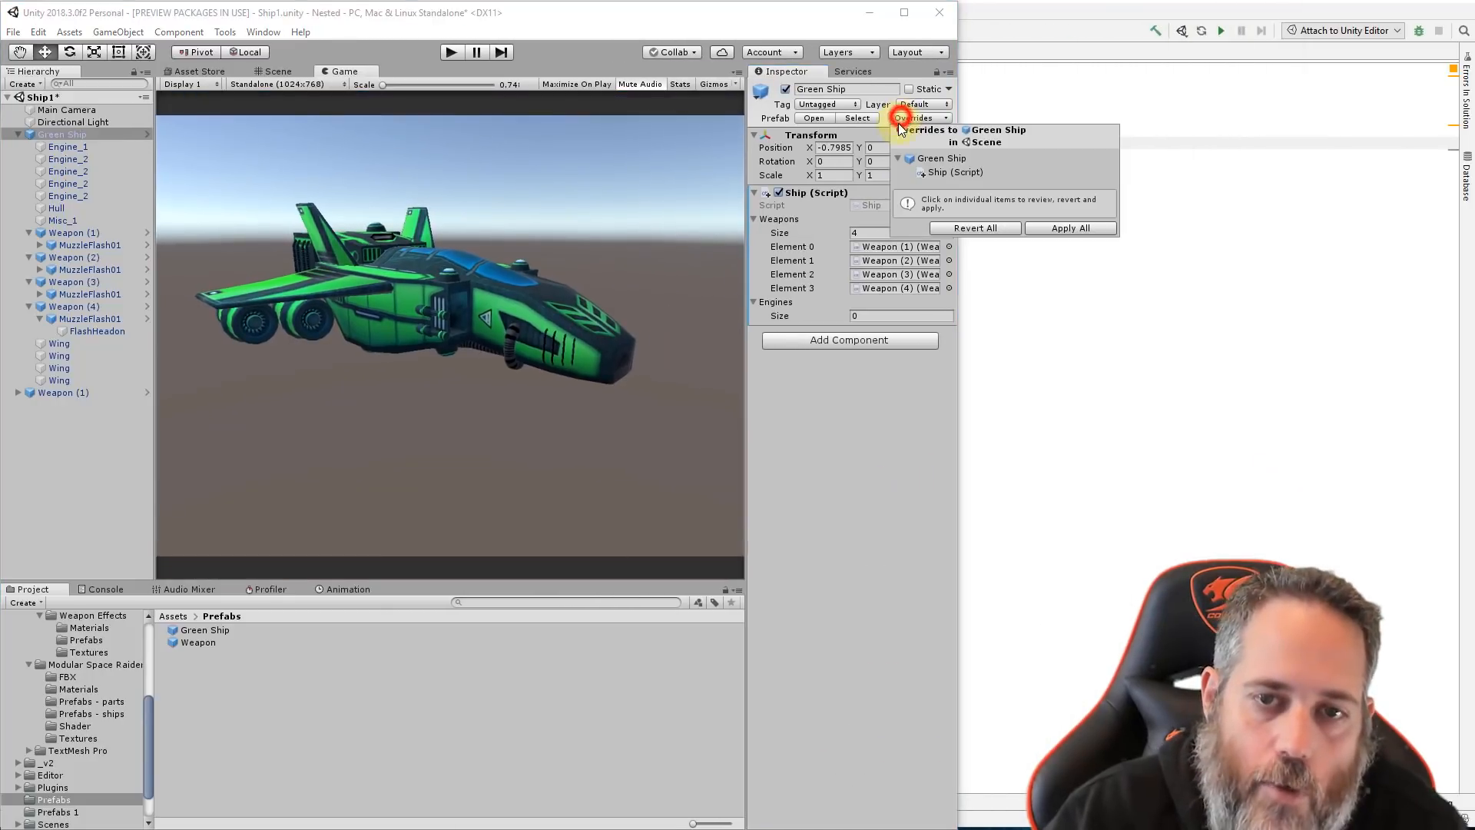
left_click(930, 172)
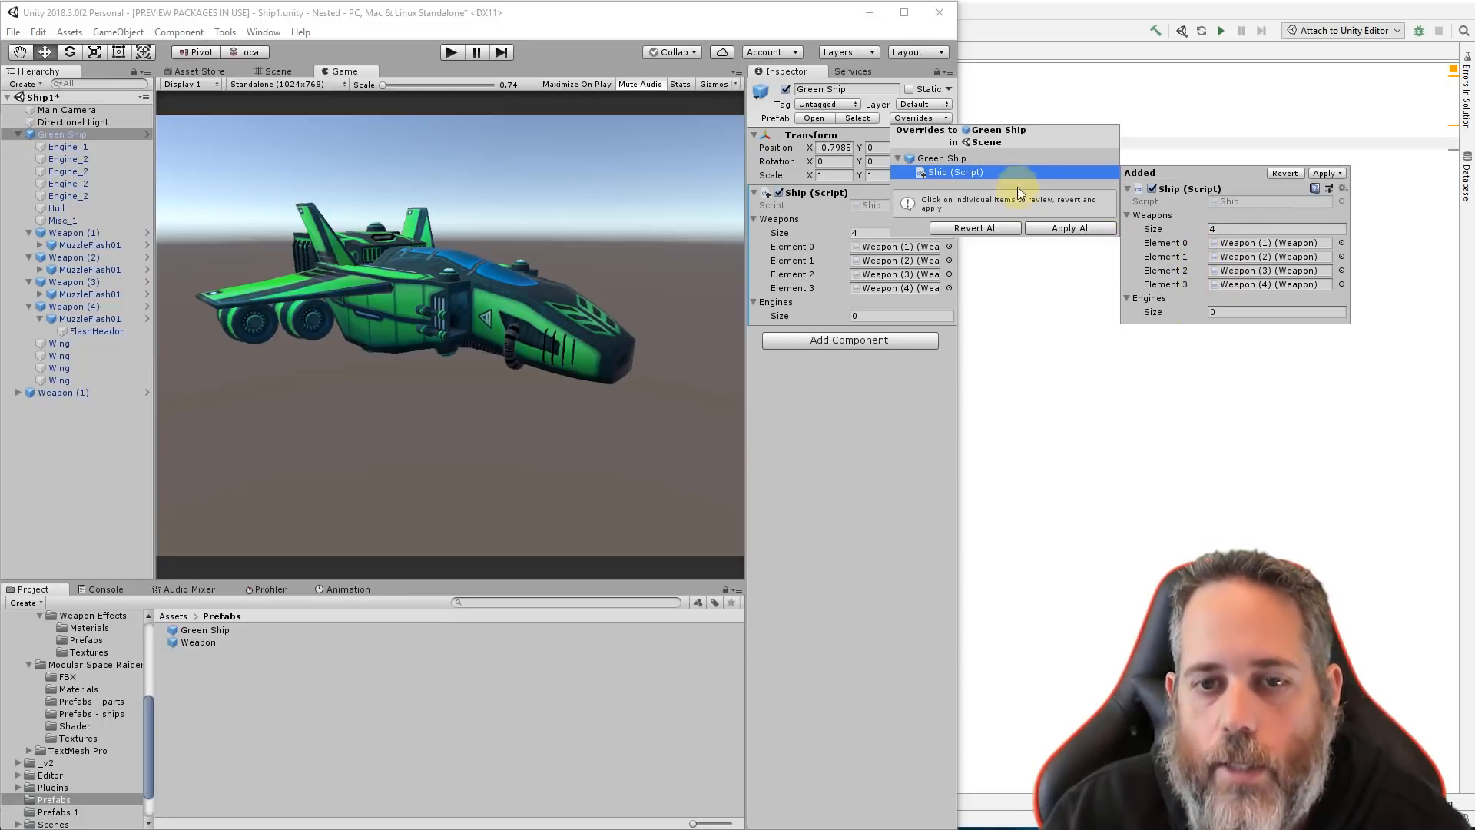
left_click(929, 416)
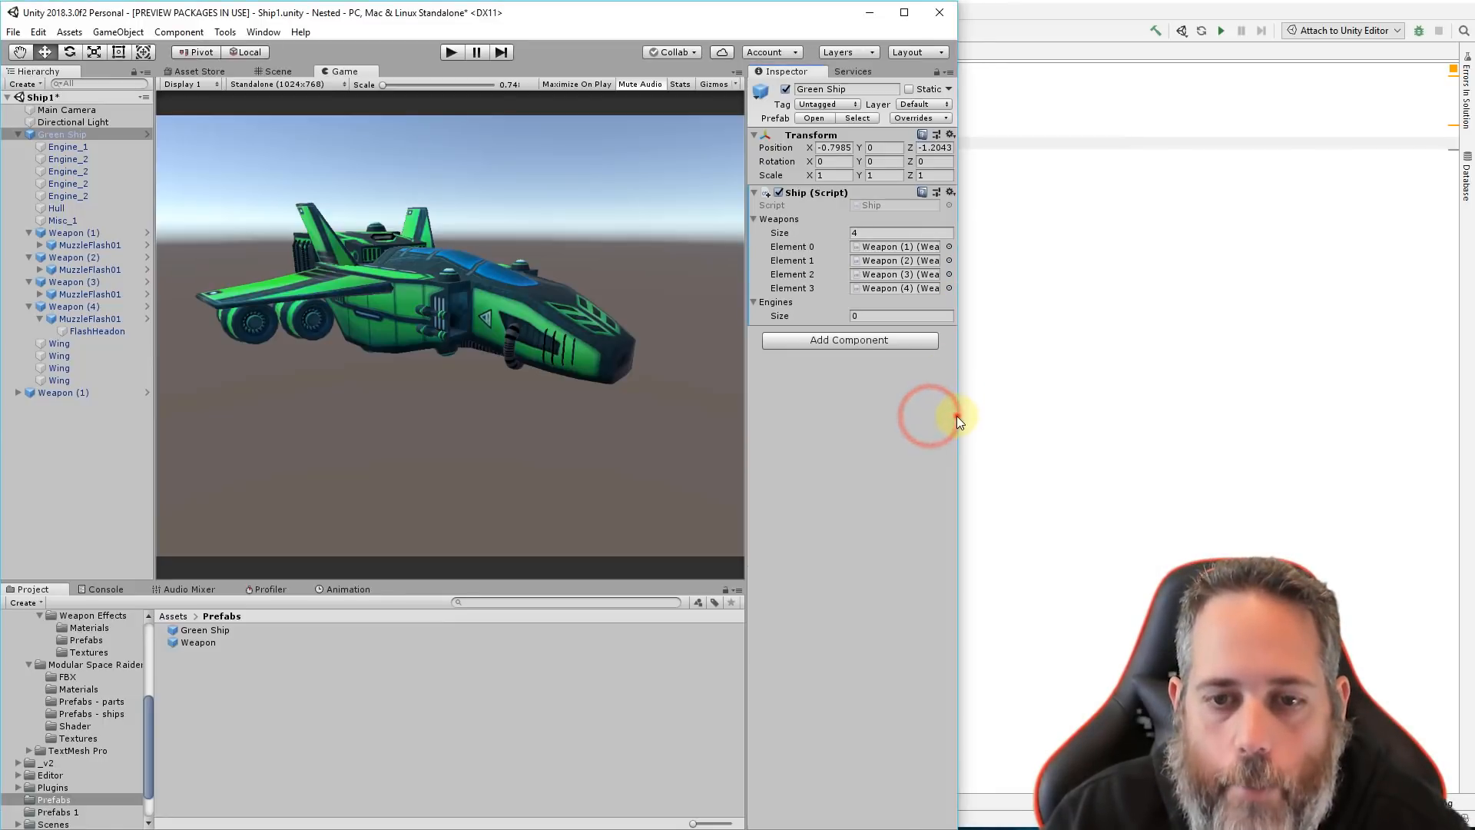
Widen the editor window again and apply all of the Green Ship instance's overrides to its prefab
left_click_drag(956, 419, 1372, 416)
left_click(1280, 117)
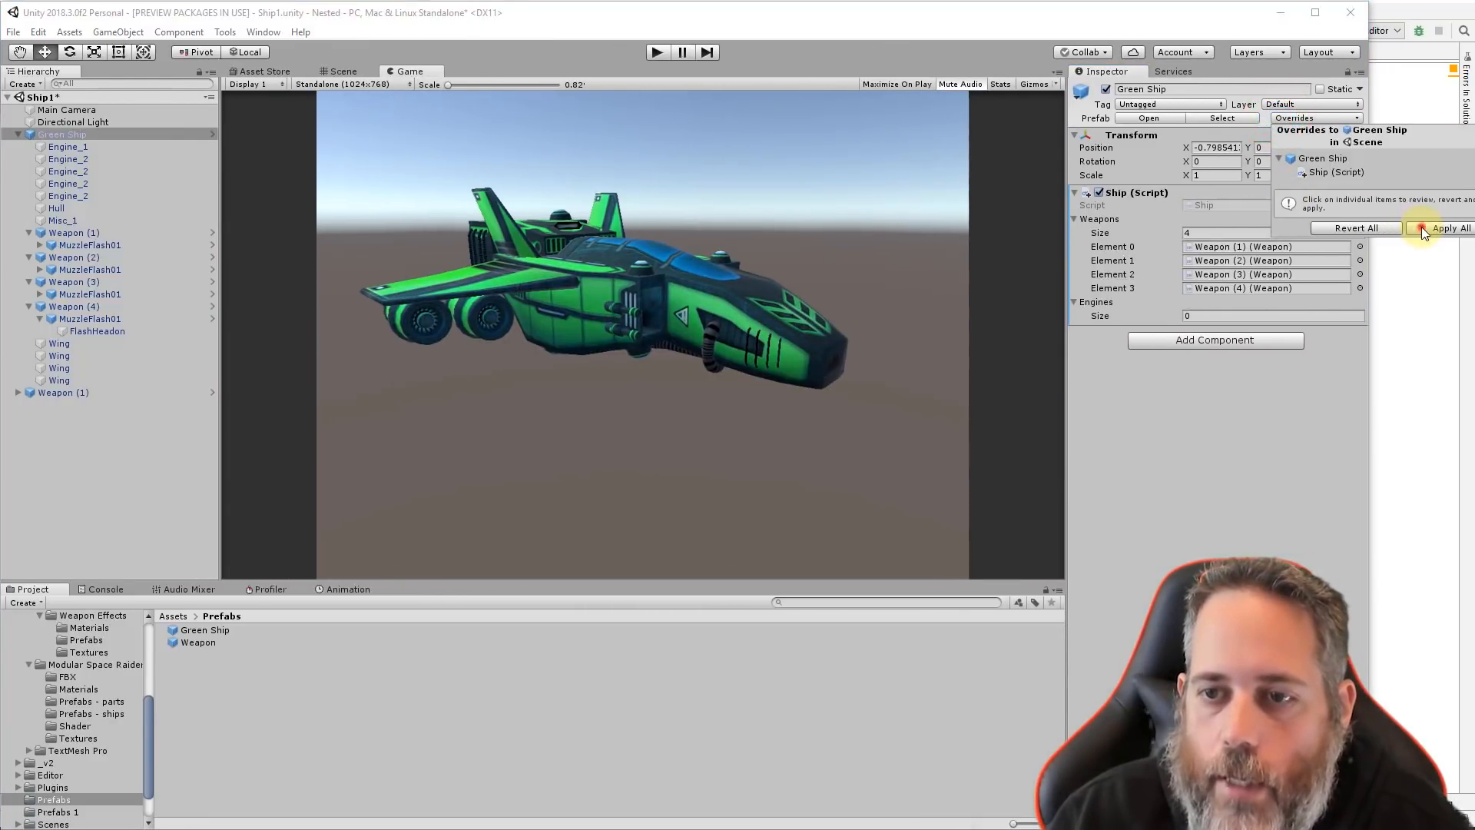
left_click(1421, 227)
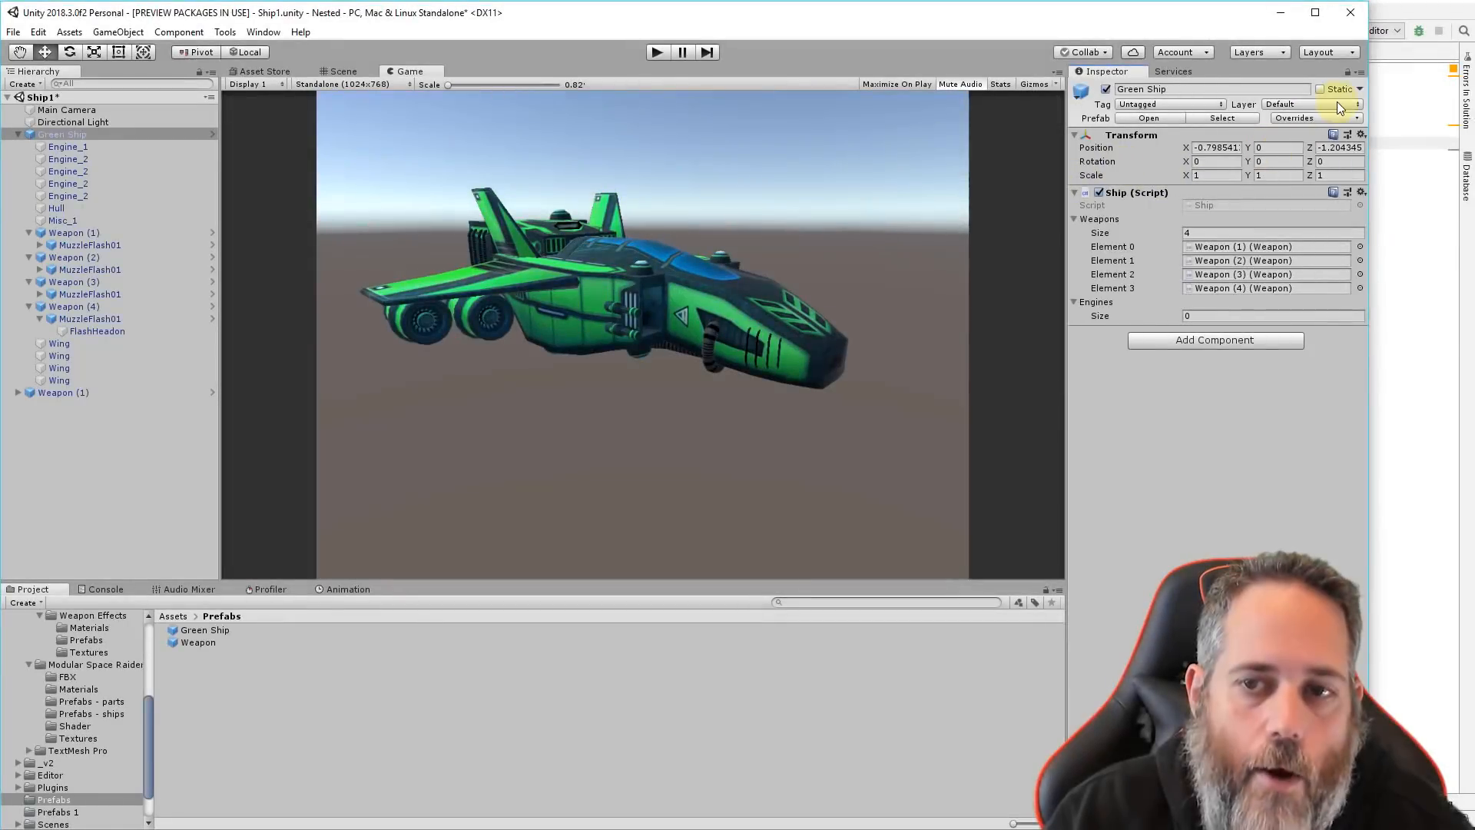
Recheck Green Ship's overrides, open the prefab to inspect its Ship script, and return to the scene
left_click(1305, 117)
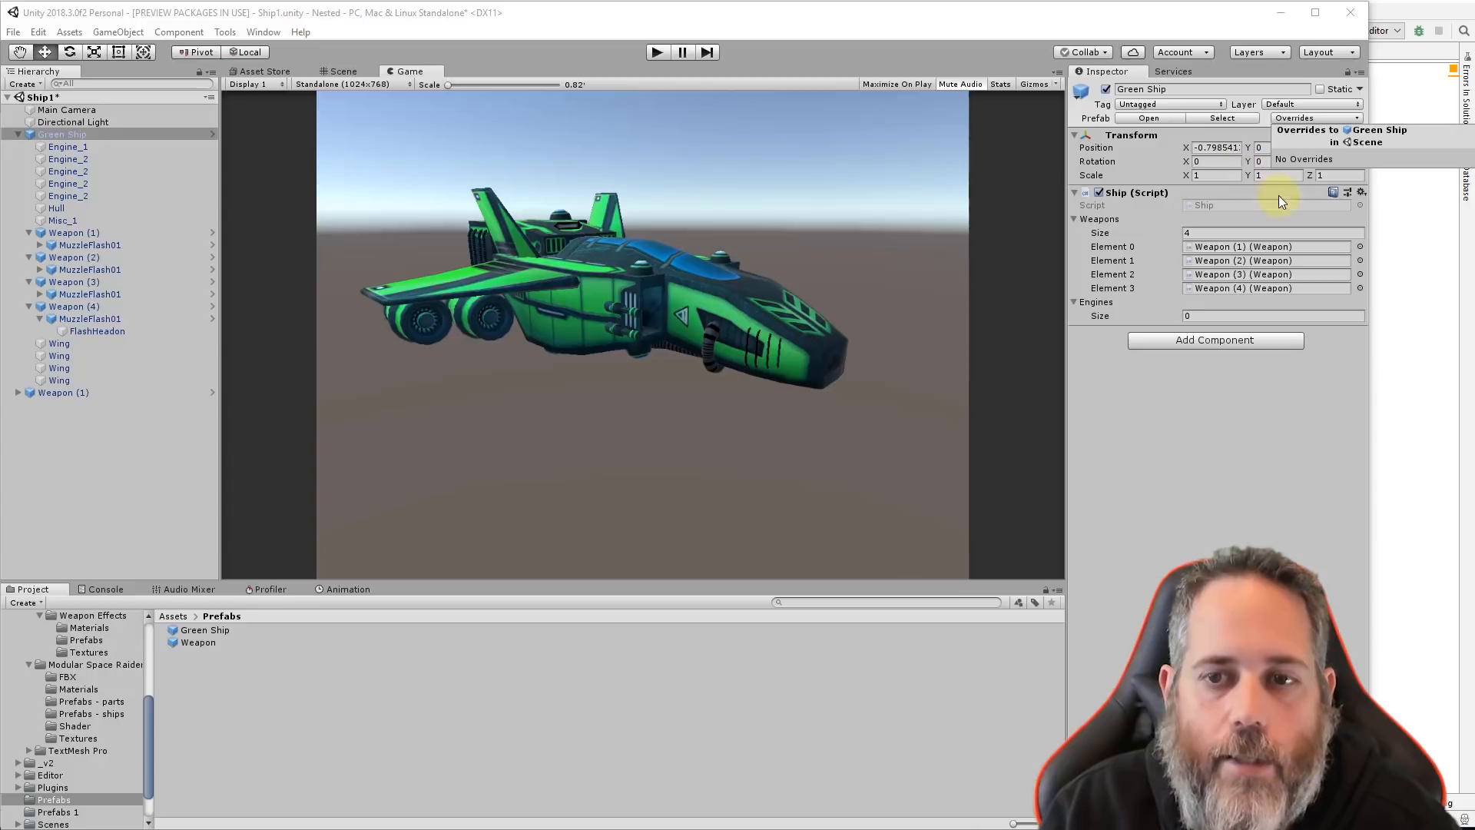
left_click(1251, 473)
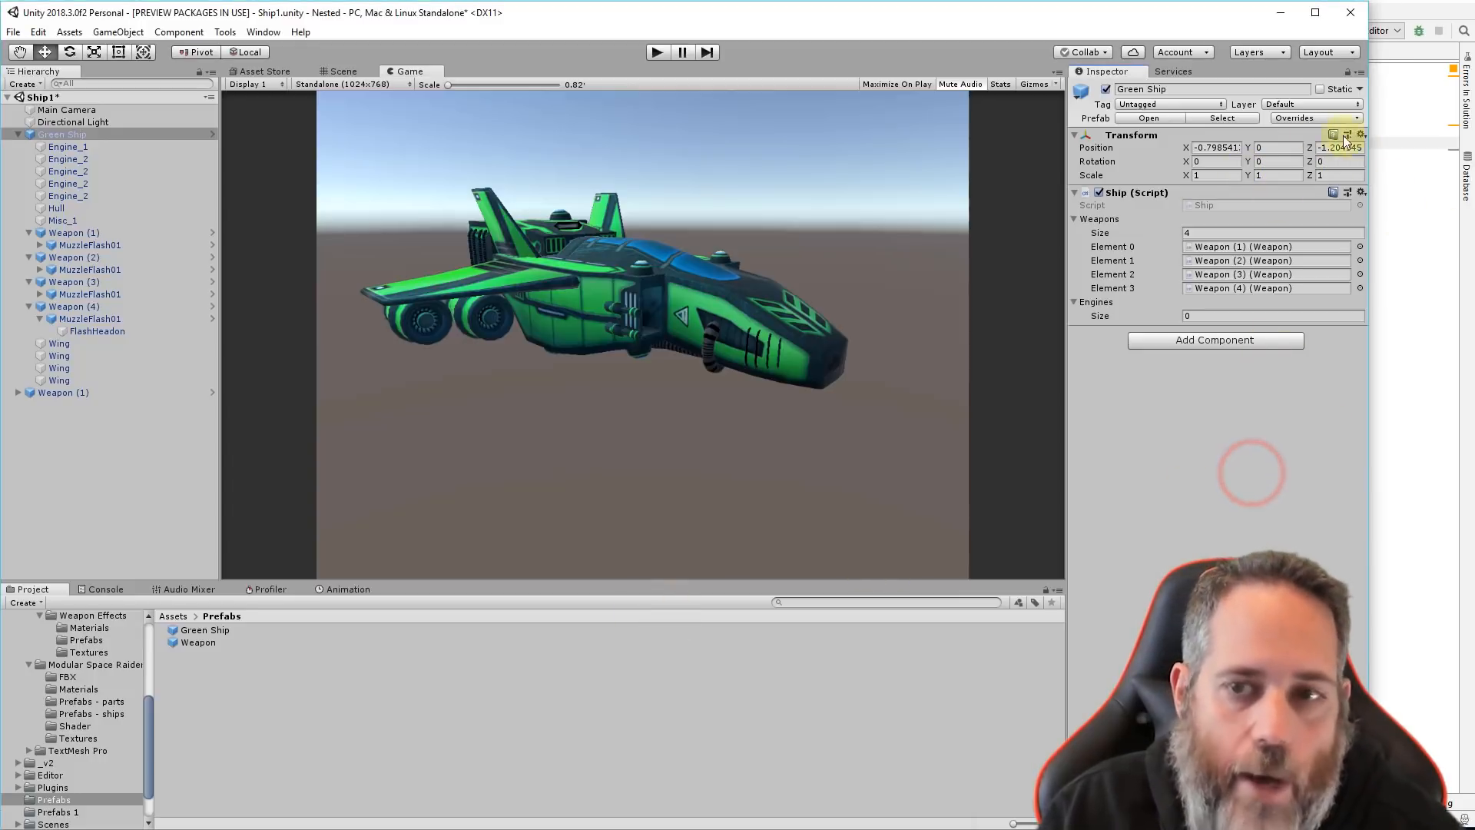
left_click(1140, 119)
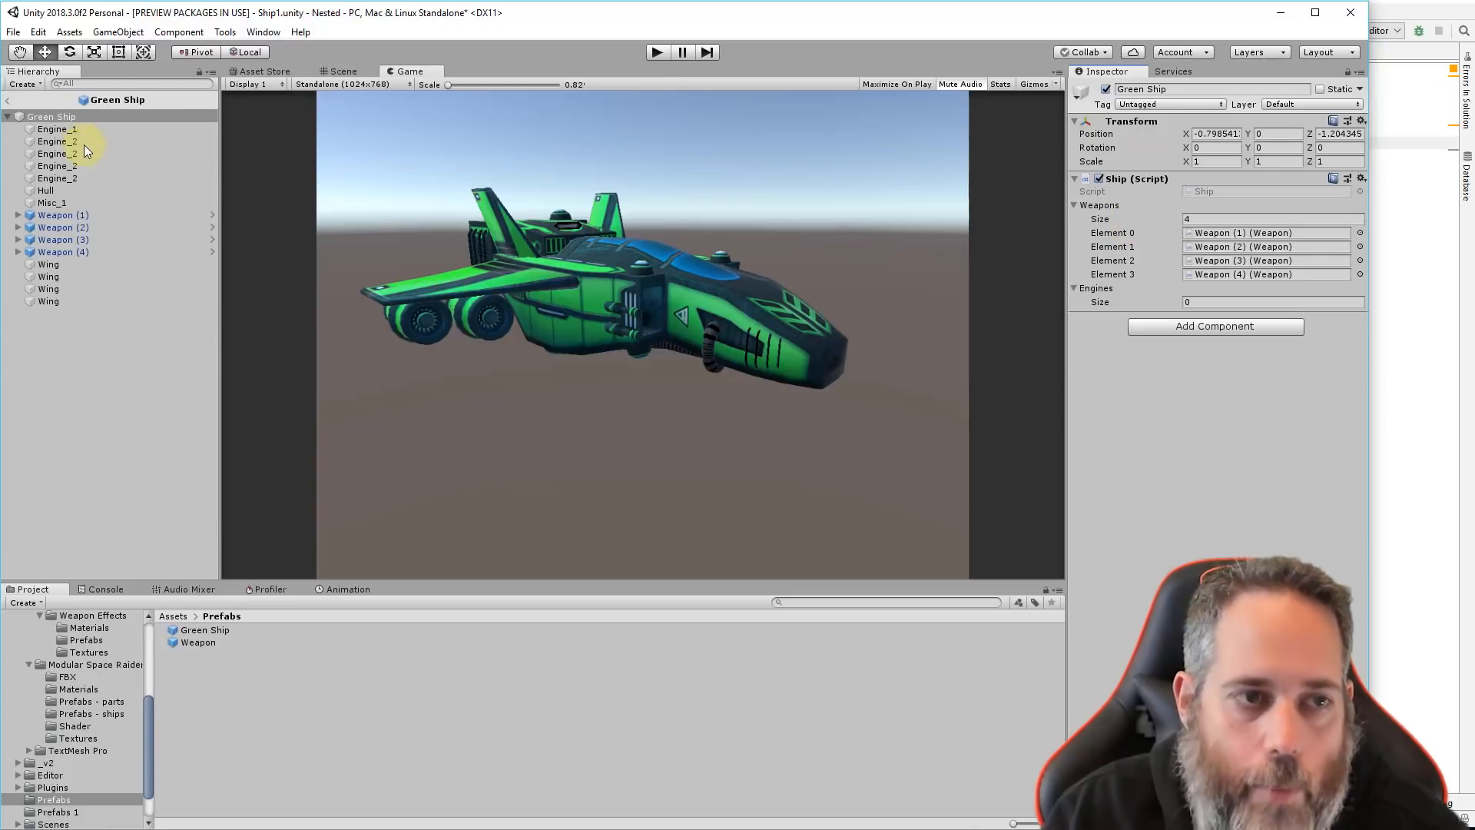
left_click(8, 104)
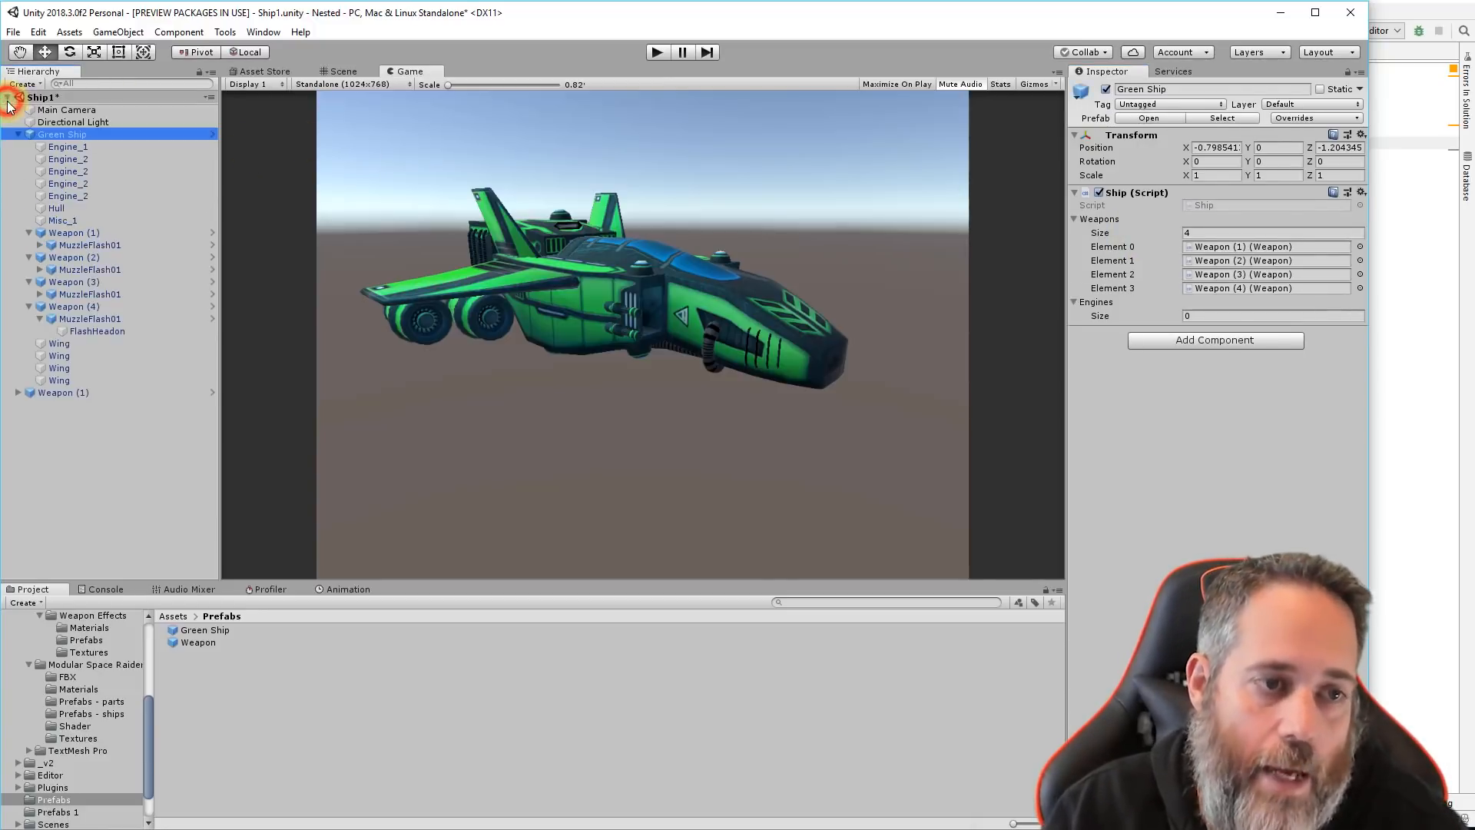
Set the Start Color of the MuzzleFlash01 under Weapon (1) to green, then test-fire the weapons in a brief play session
left_click(91, 244)
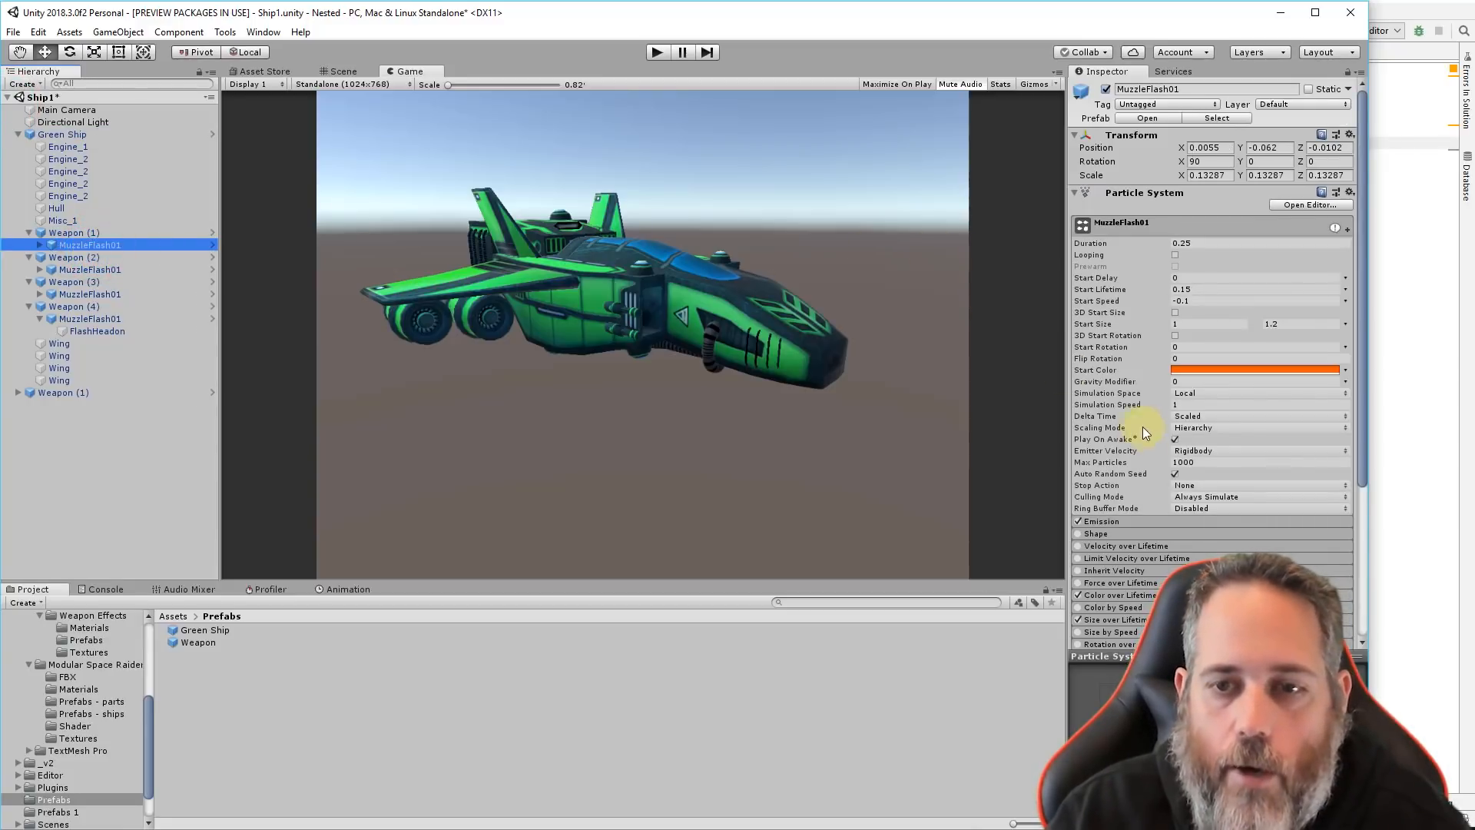
left_click(1211, 374)
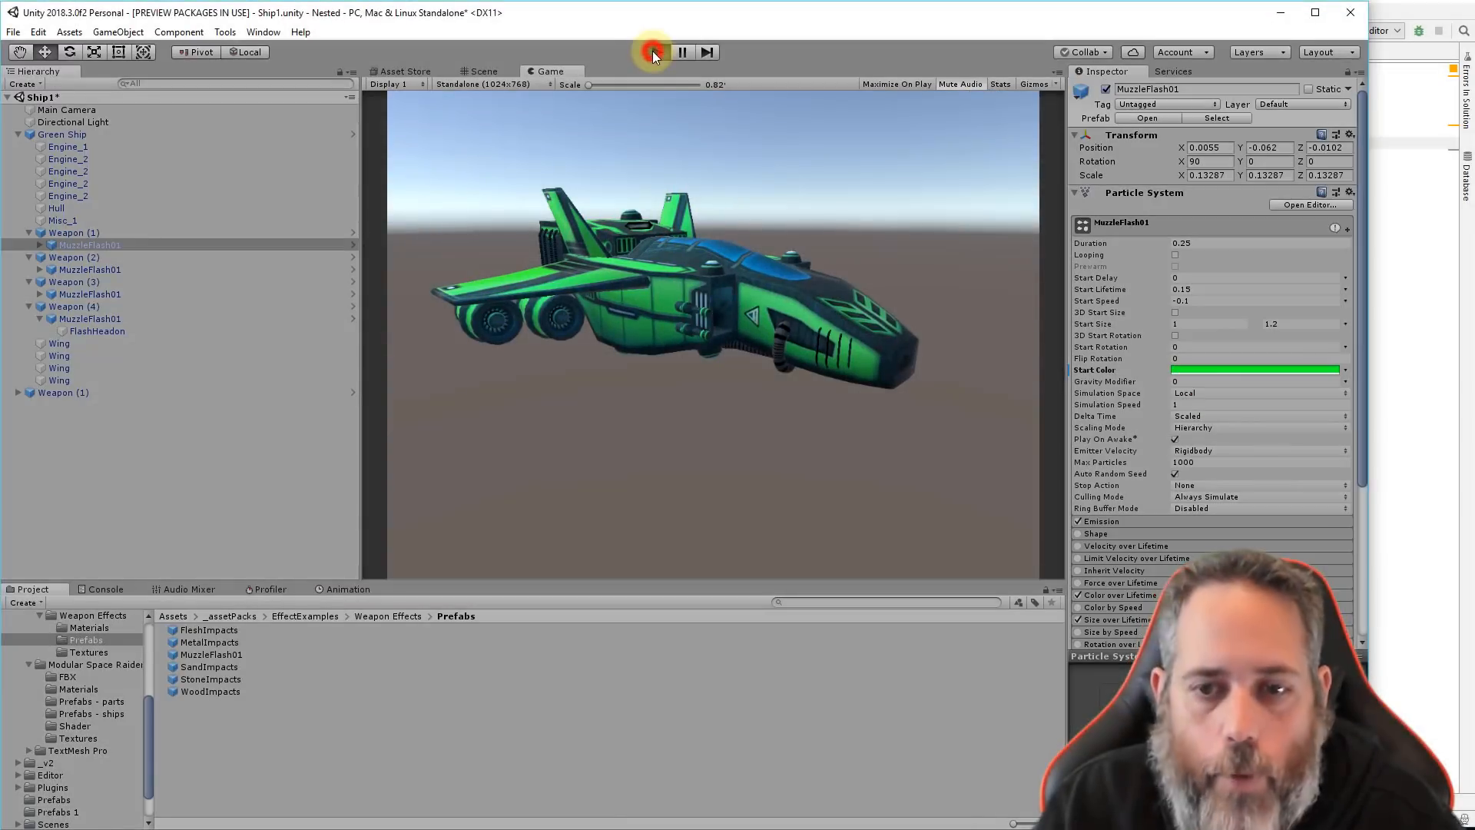
left_click(654, 51)
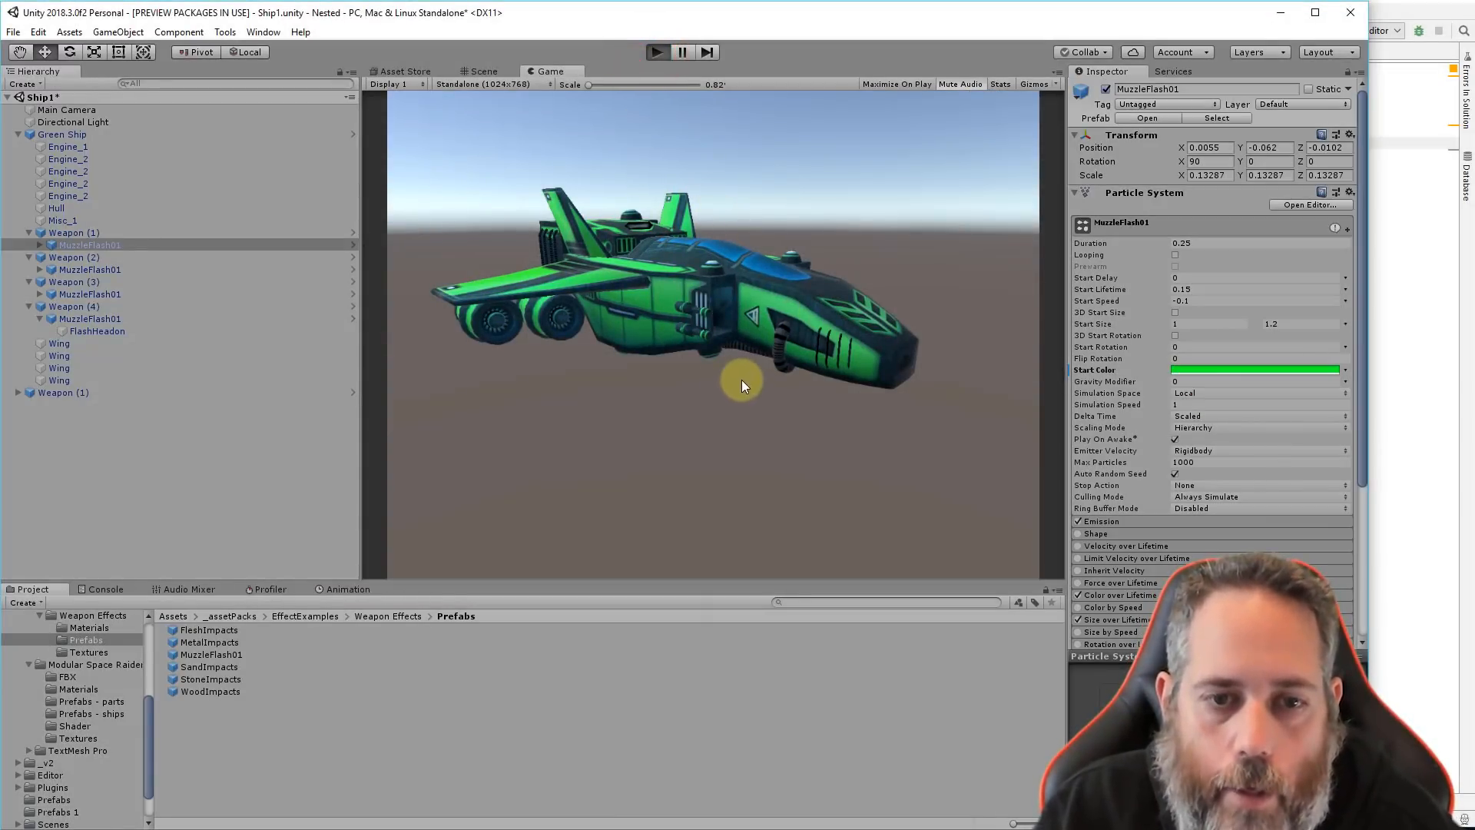
left_click(709, 415)
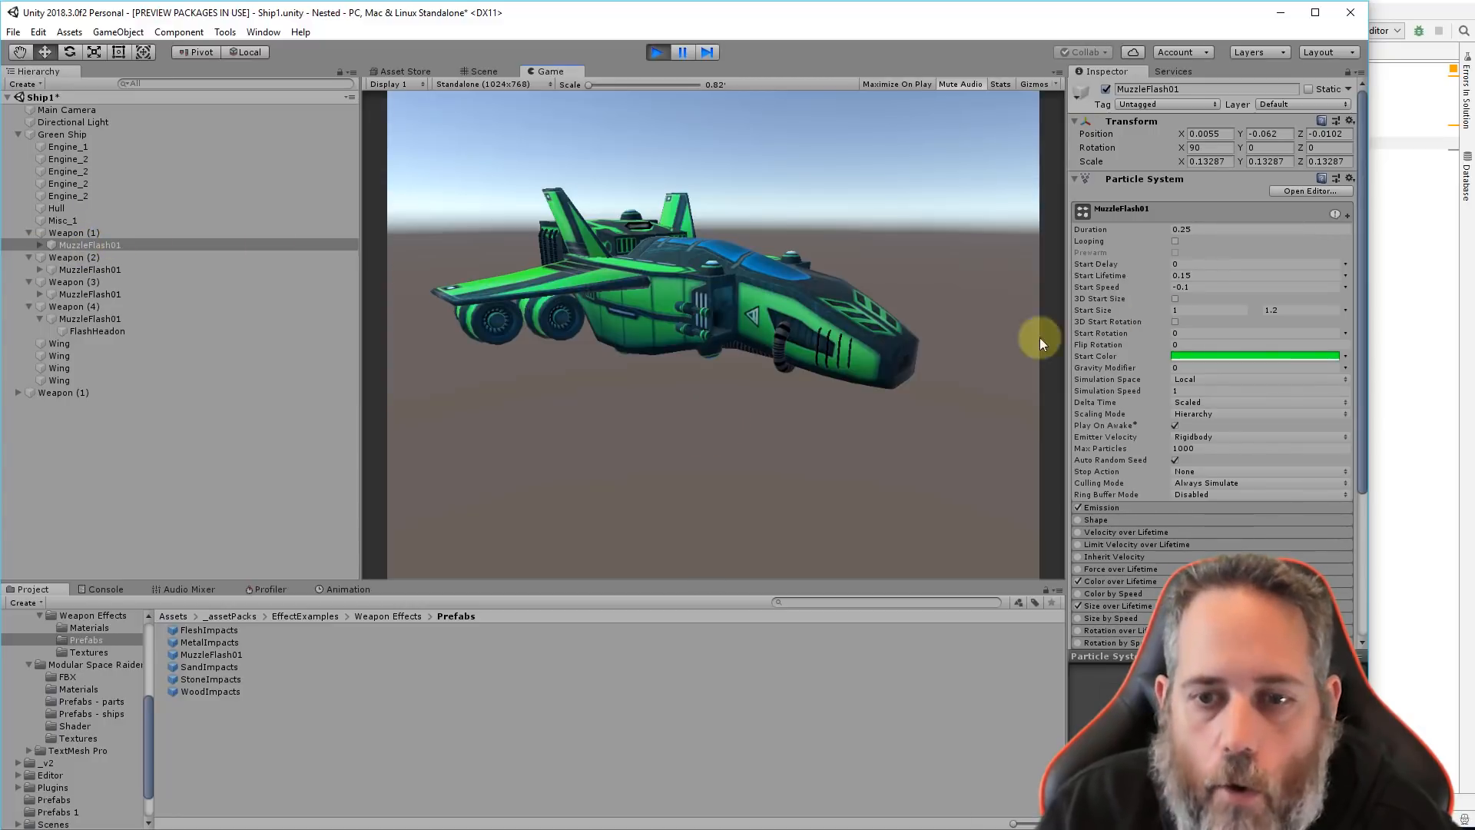
left_click(658, 56)
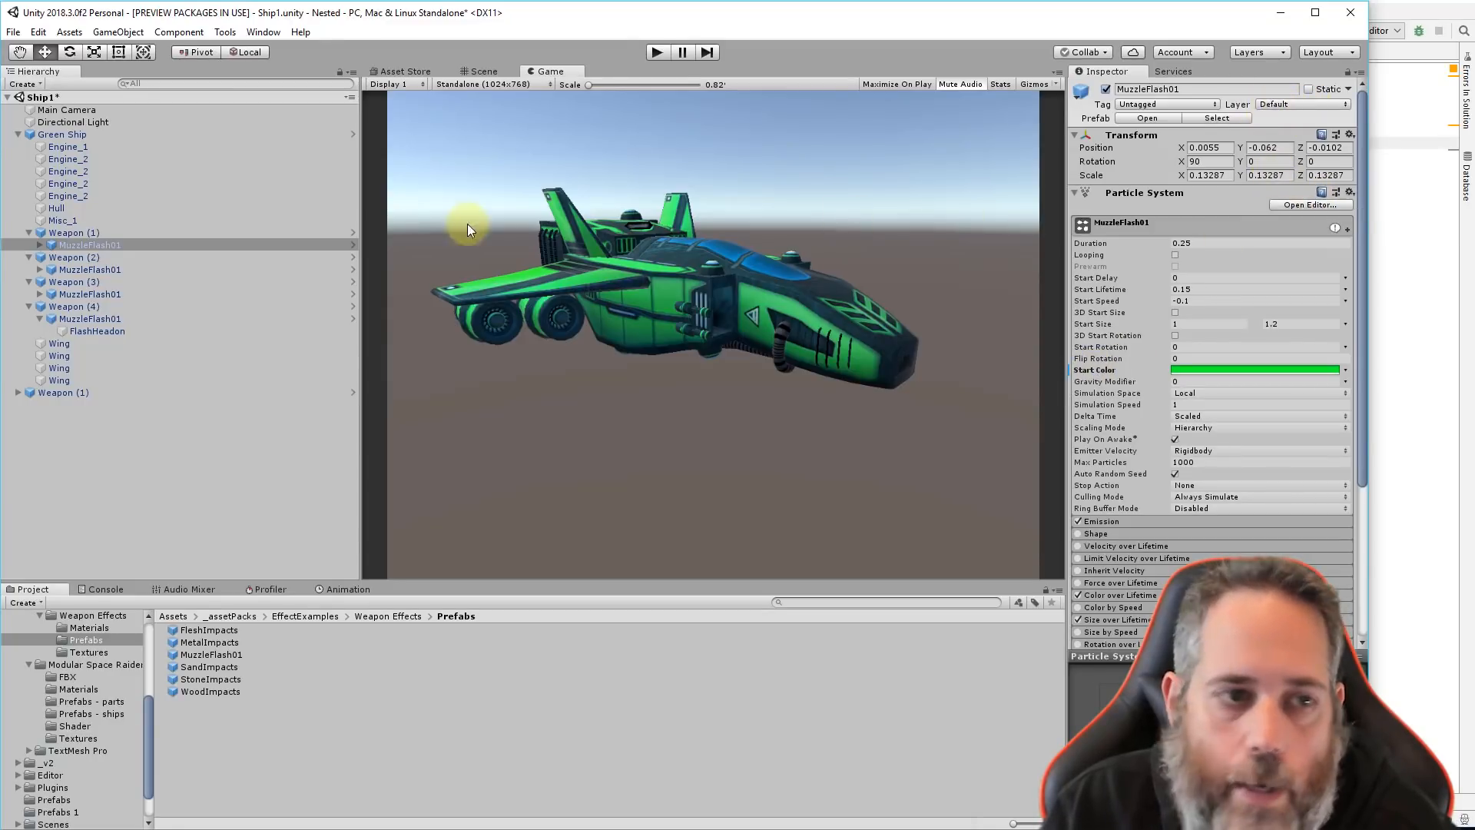
Review Green Ship's Particle System override and the prefab levels offered for applying its Start Color
left_click(136, 134)
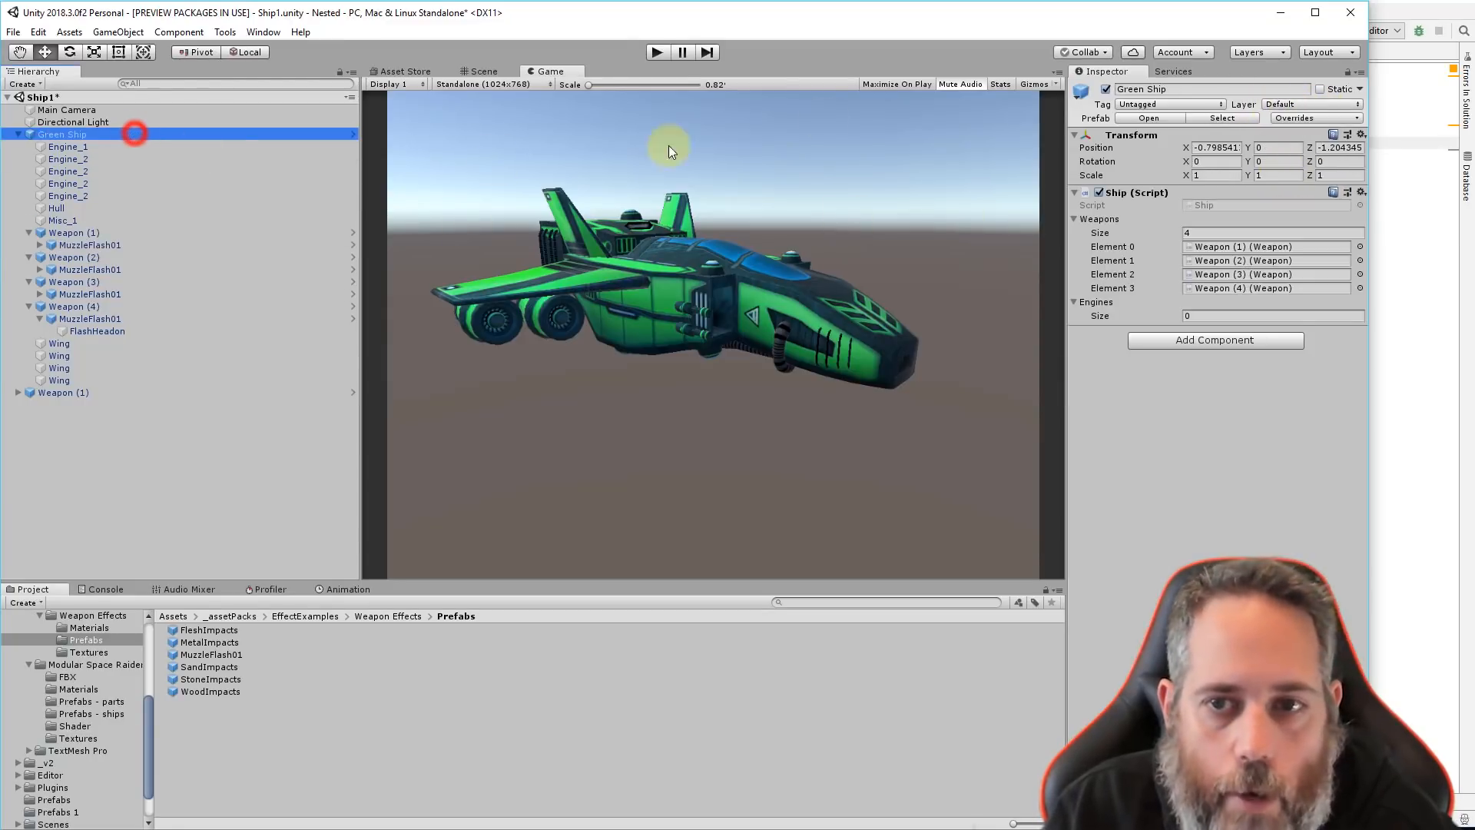
left_click(1301, 120)
left_click(1346, 200)
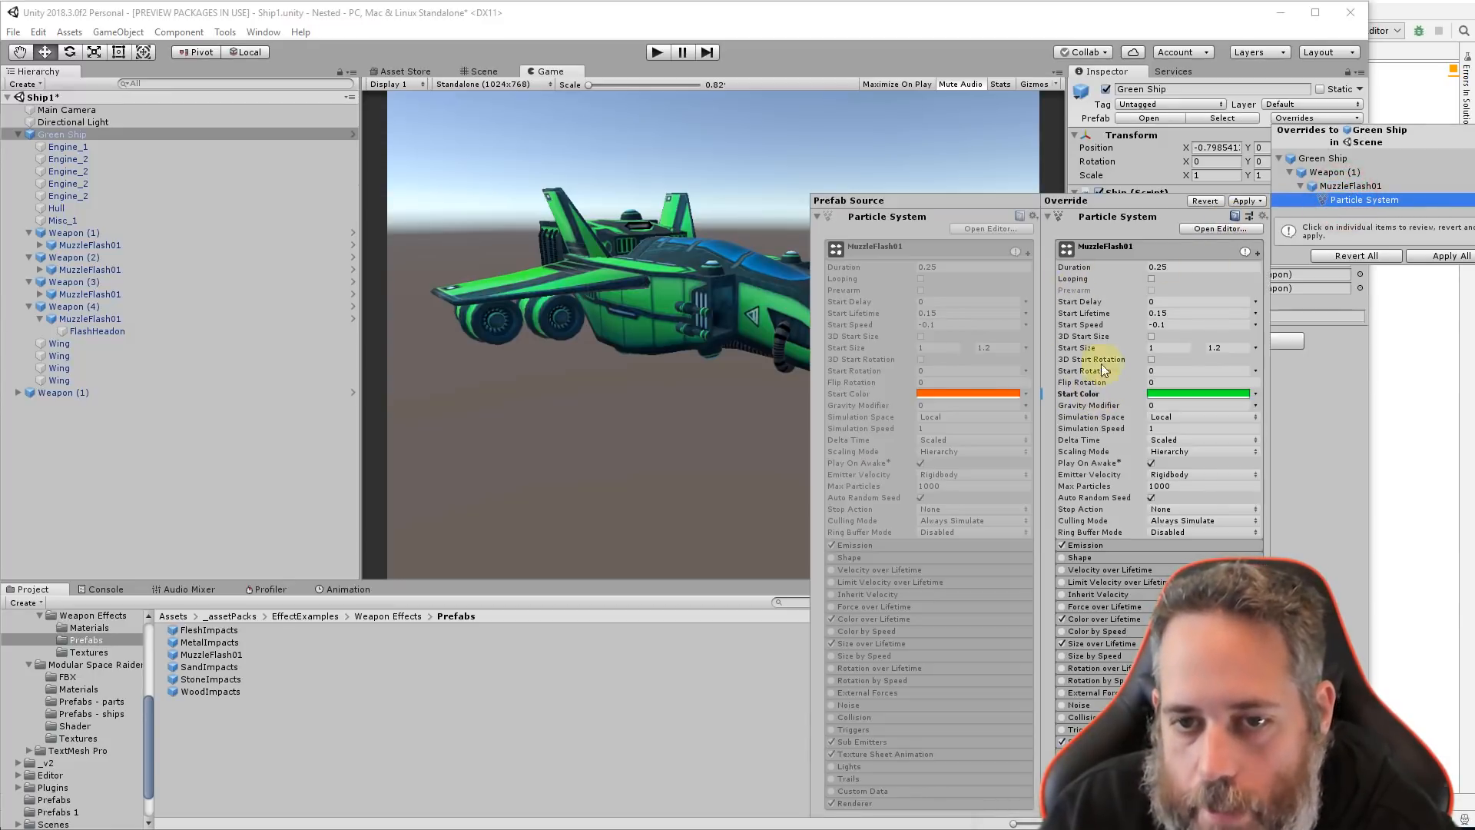
right_click(1085, 393)
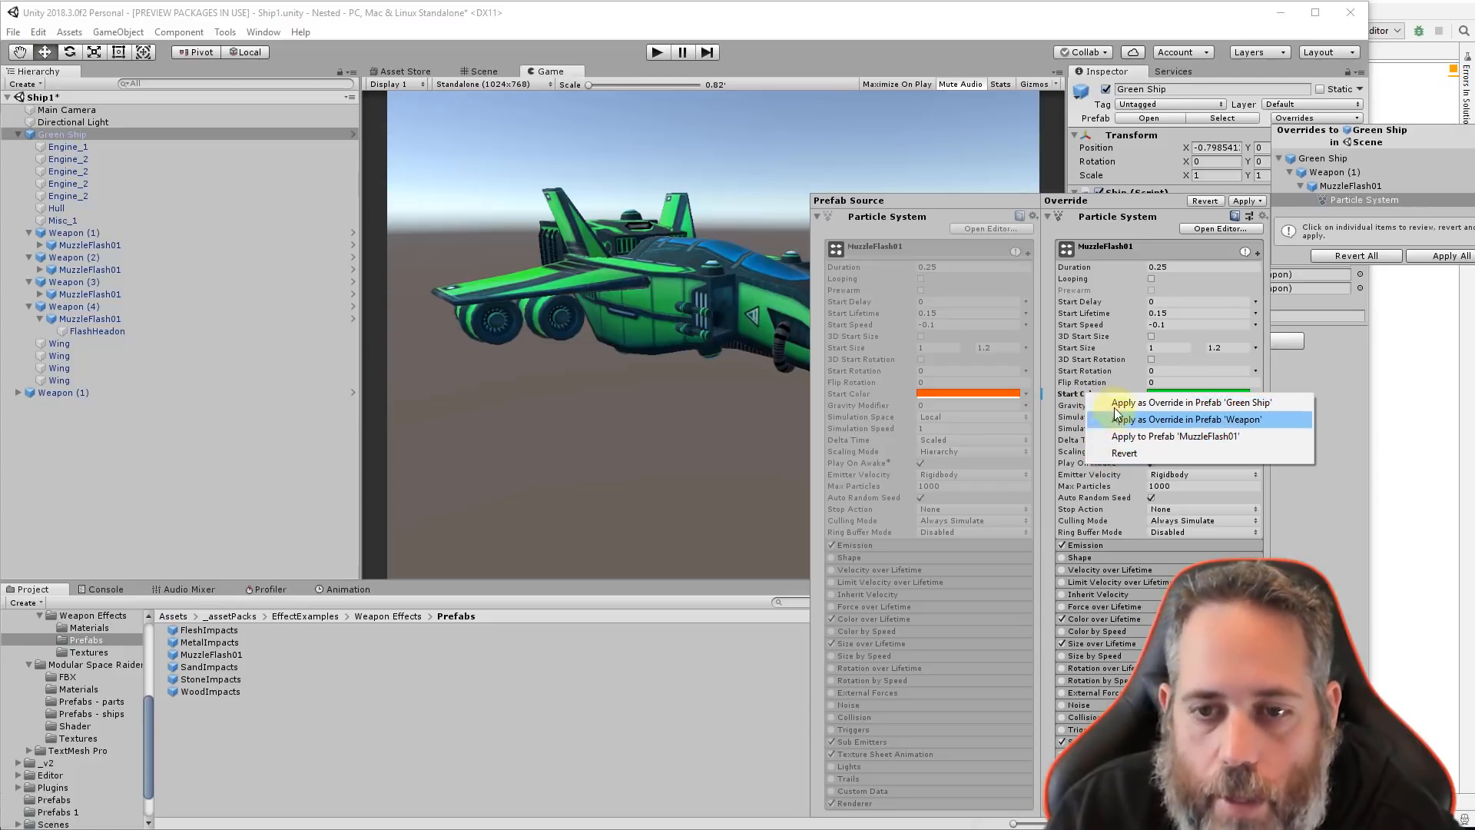
left_click(1330, 356)
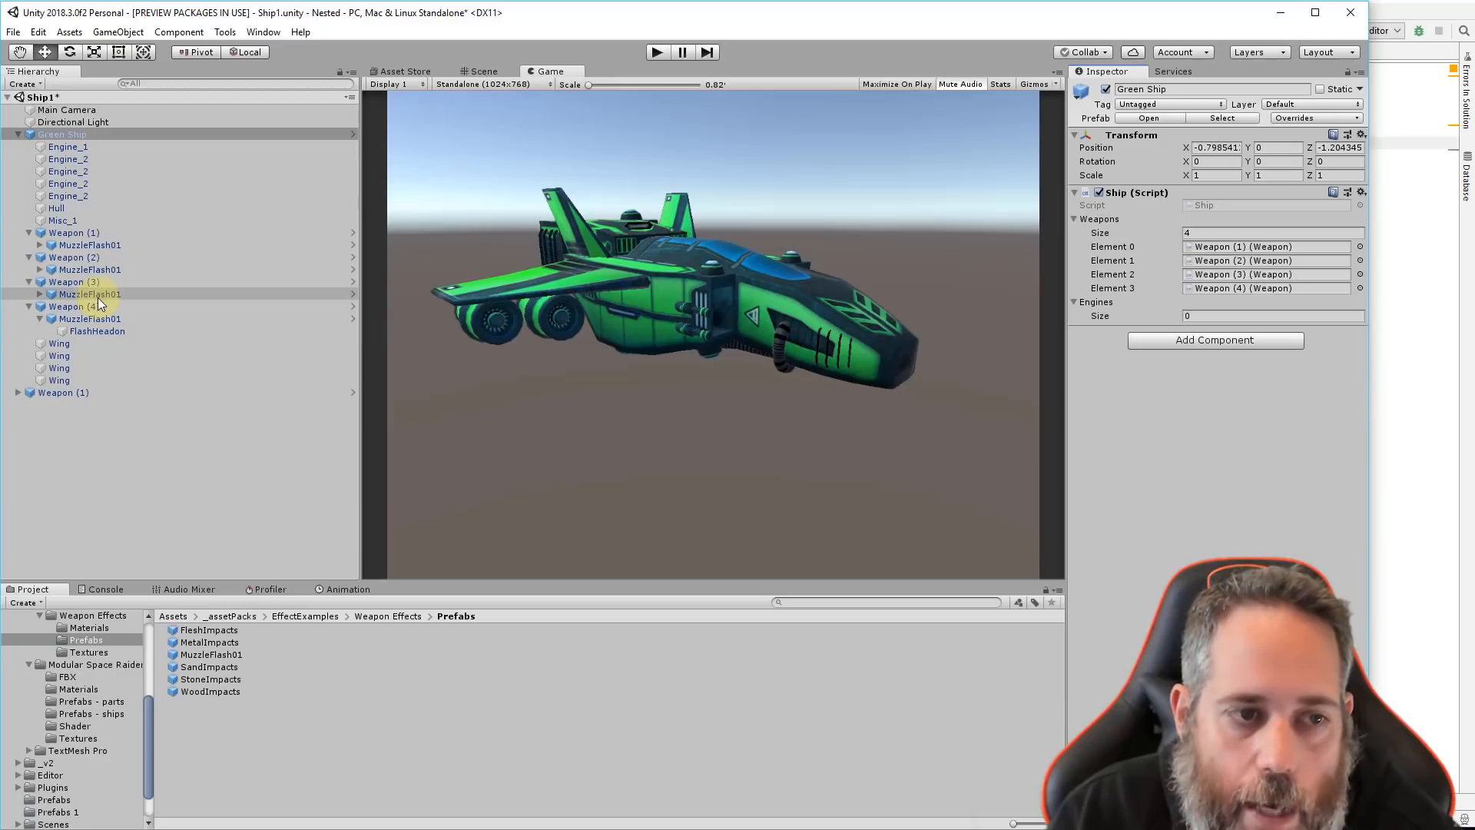
Apply the green Start Color of the MuzzleFlash01 under Weapon (1) as an override in the Weapon prefab
left_click(98, 245)
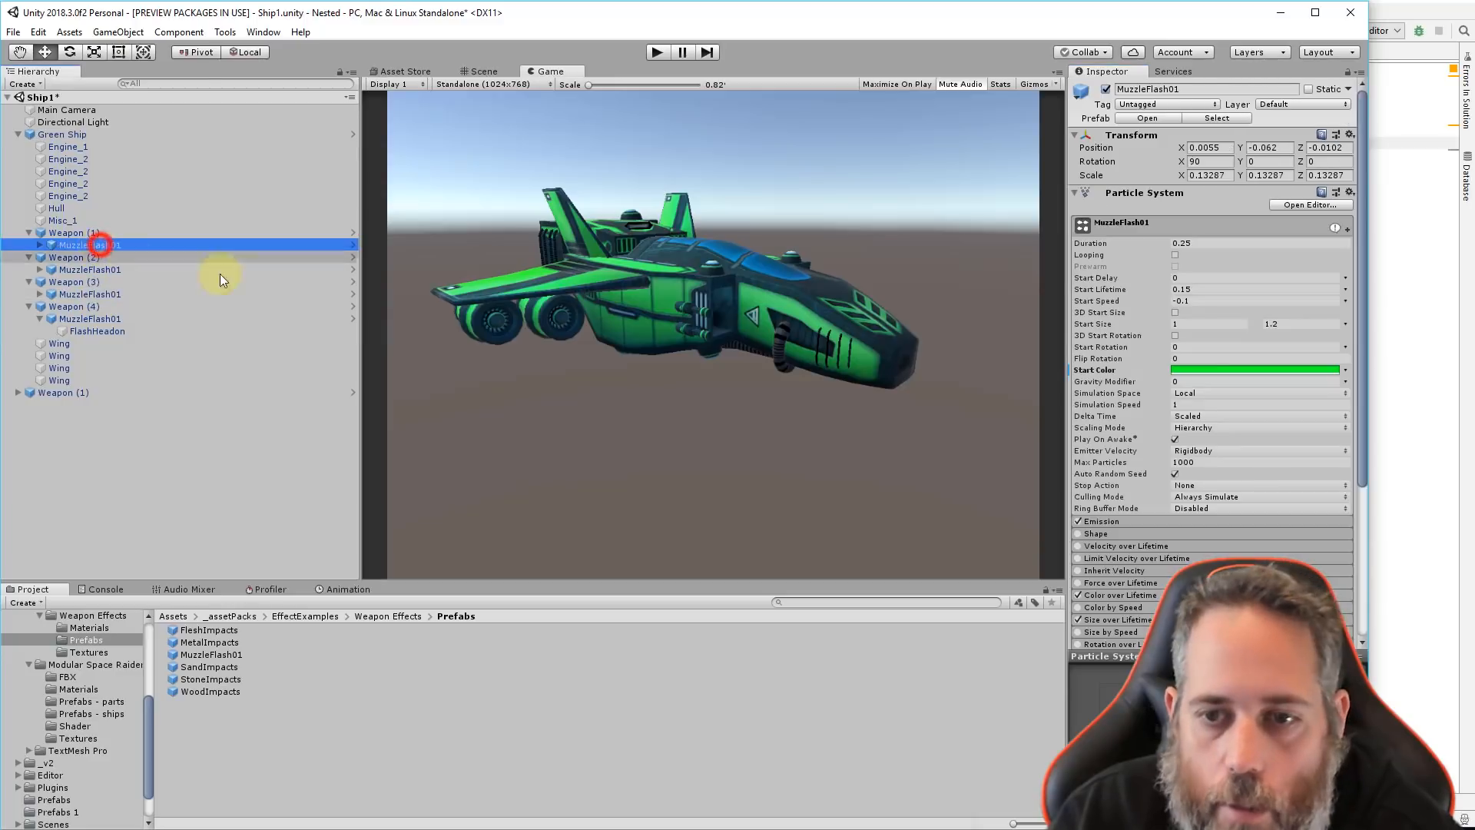
right_click(1099, 372)
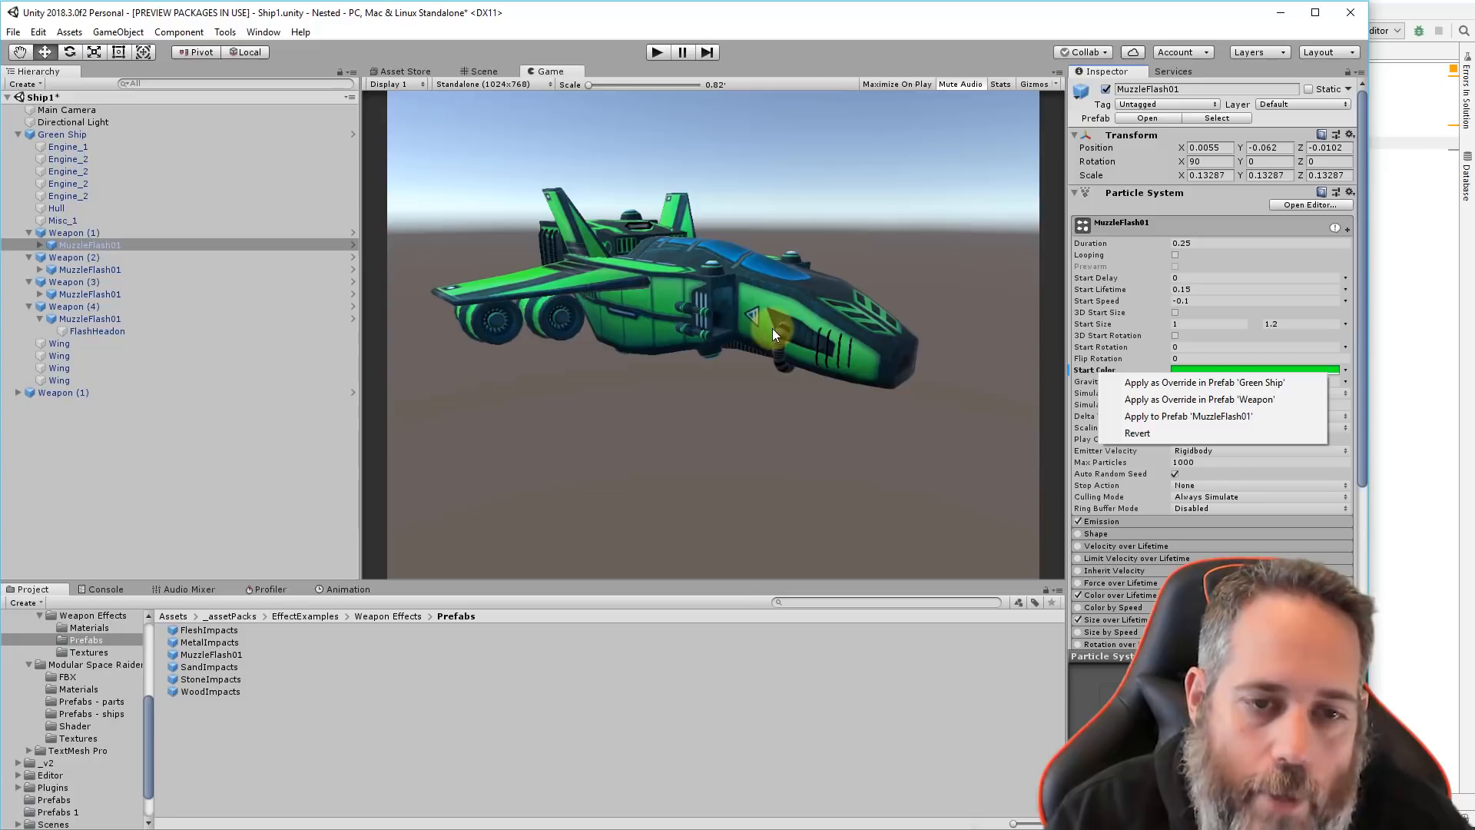
left_click(1110, 399)
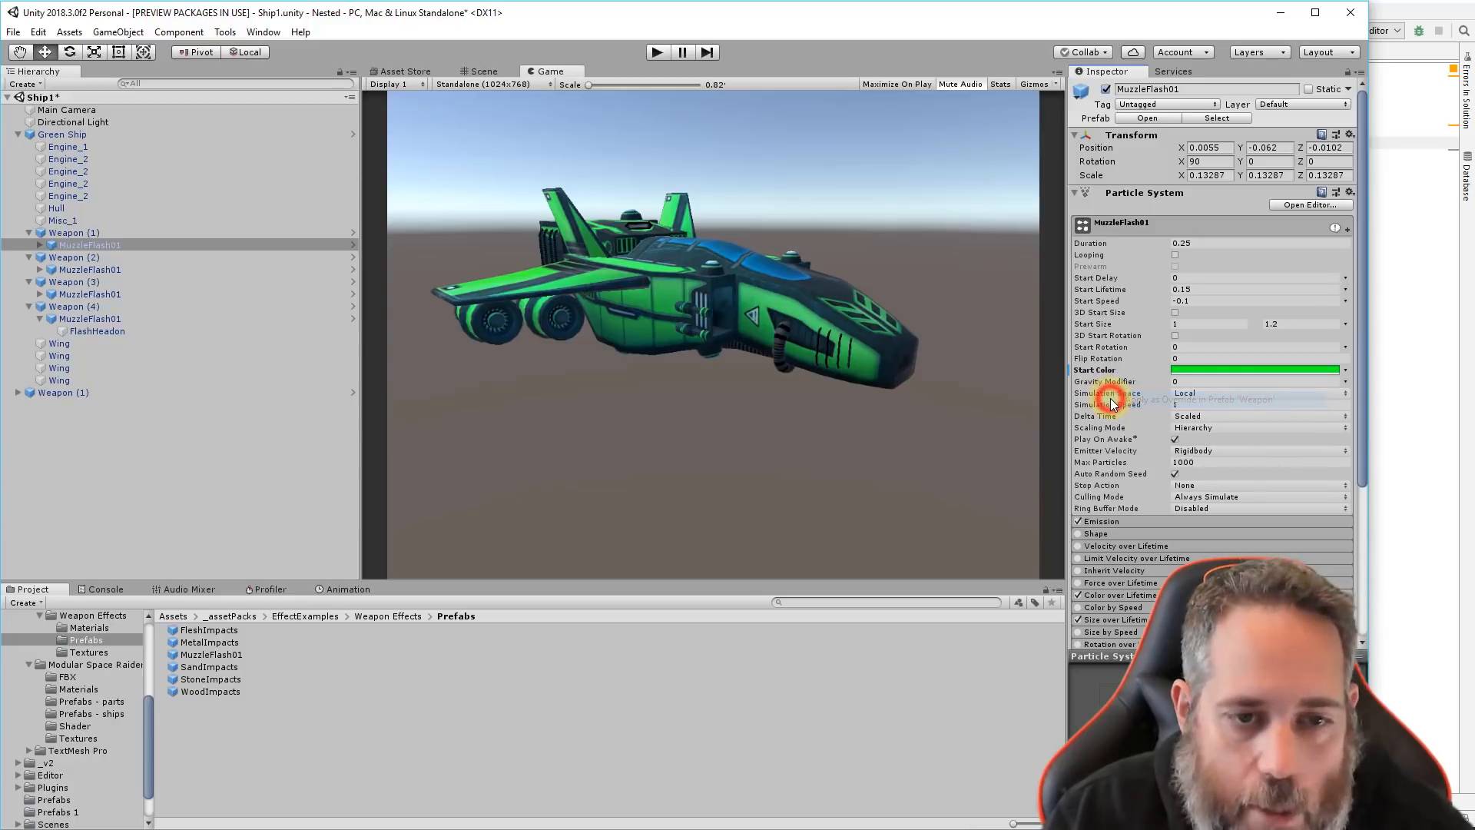
Check the Start Color on the muzzle flashes of Weapon (2), Weapon (1) and the Weapon prefab, and return to the scene
left_click(97, 267)
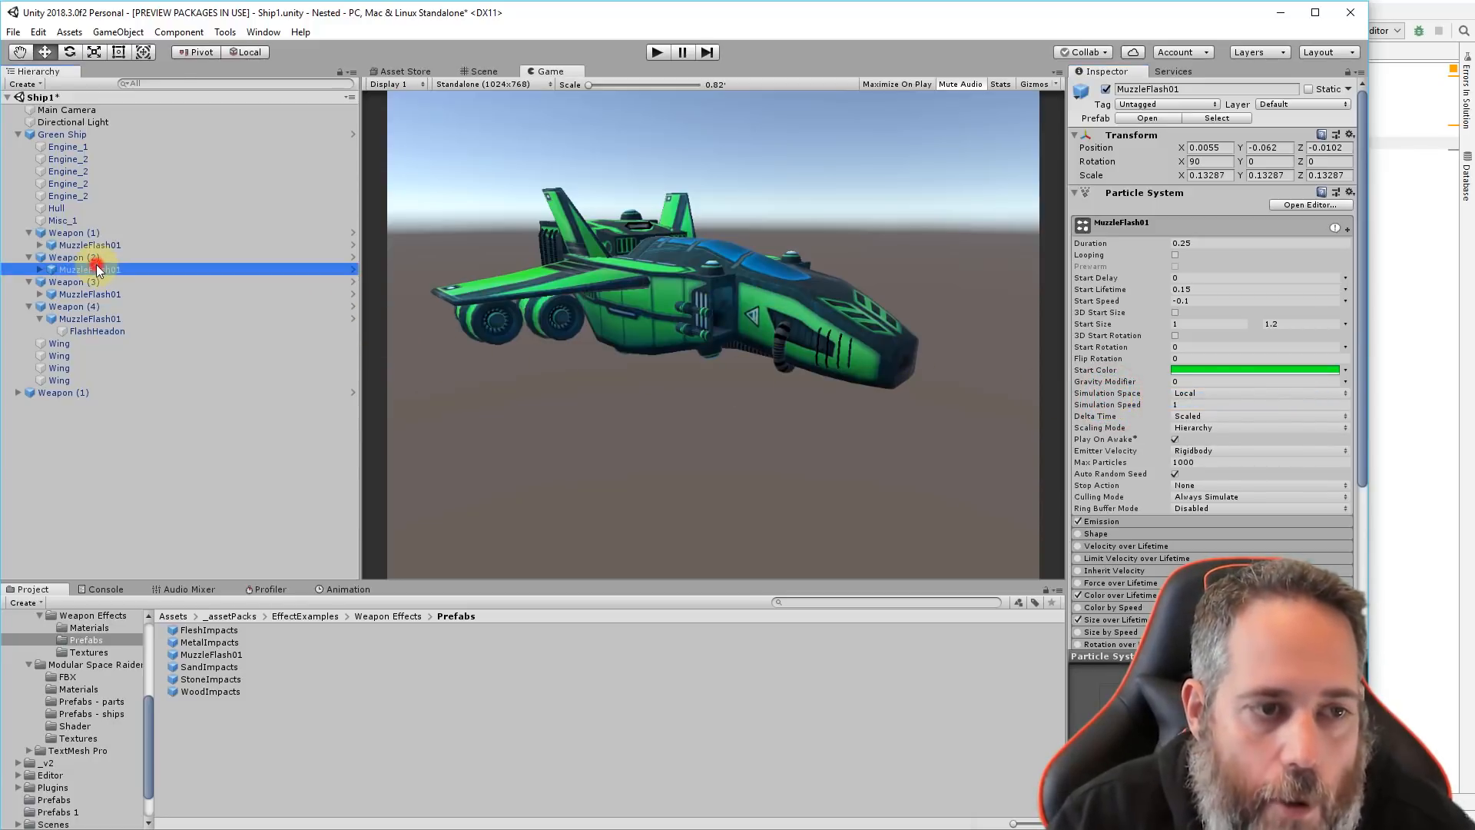
left_click(84, 239)
left_click(83, 244)
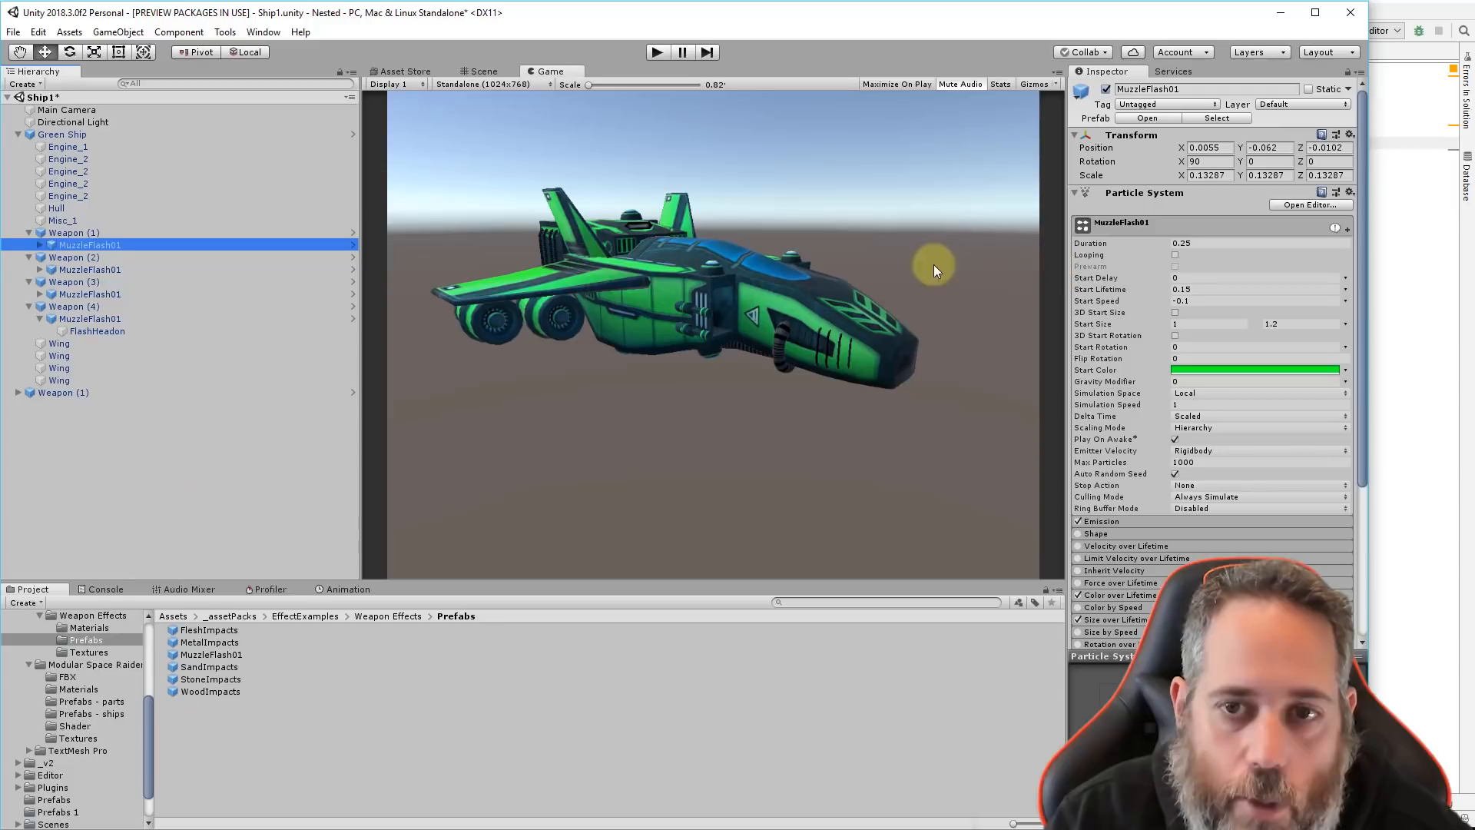
left_click(81, 233)
left_click(352, 233)
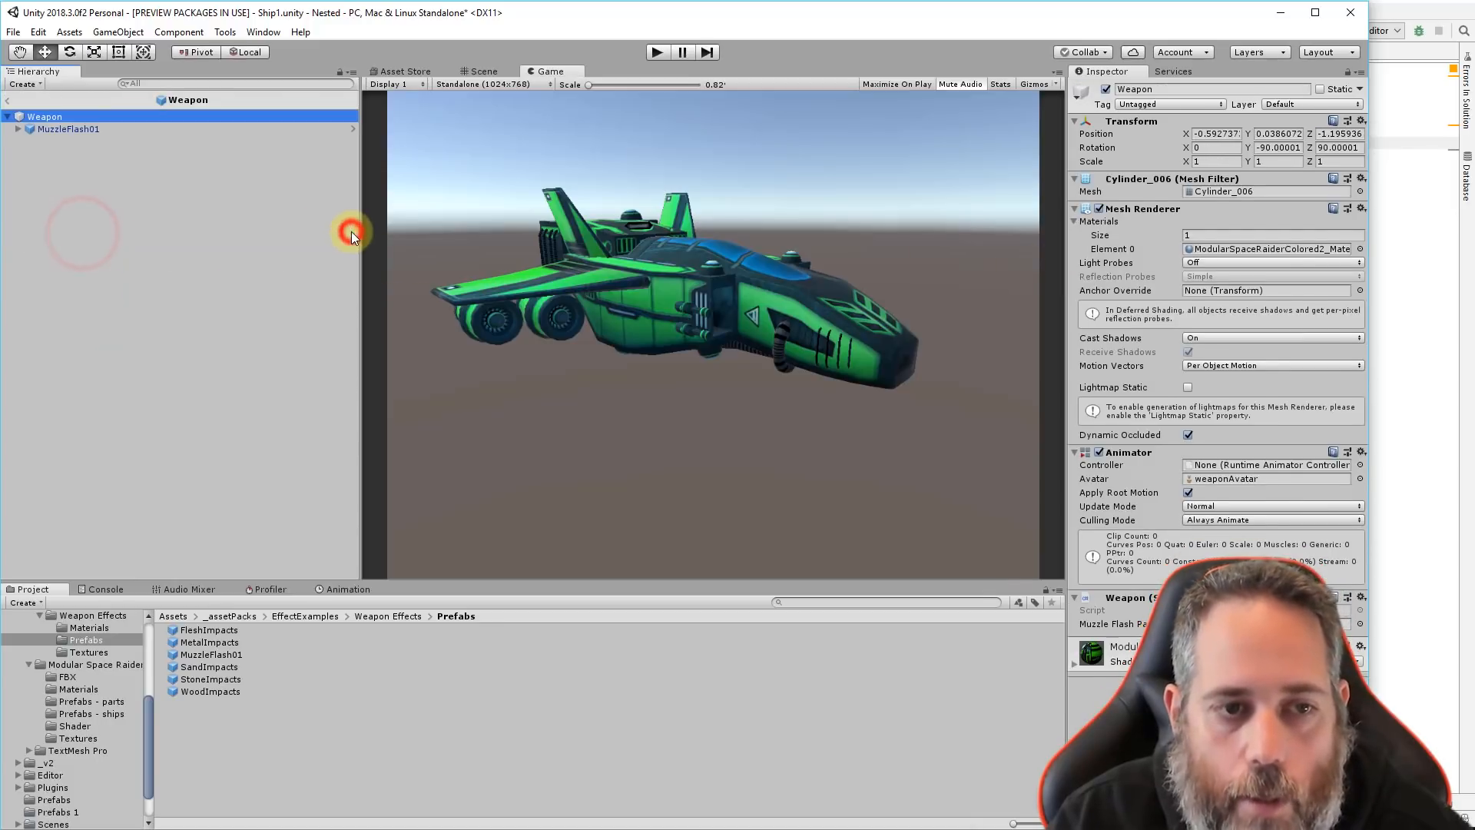
left_click(126, 127)
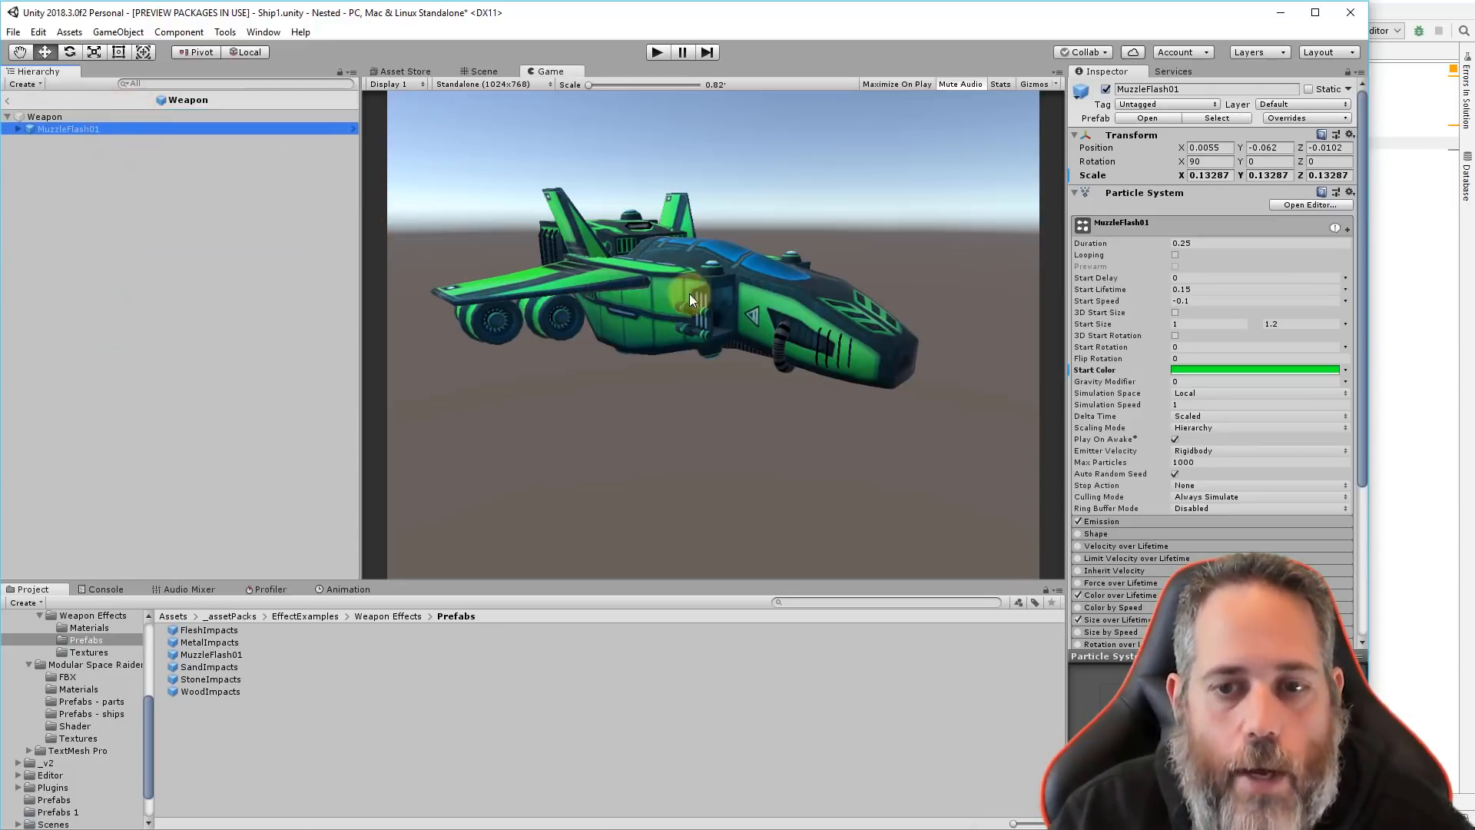
left_click(7, 100)
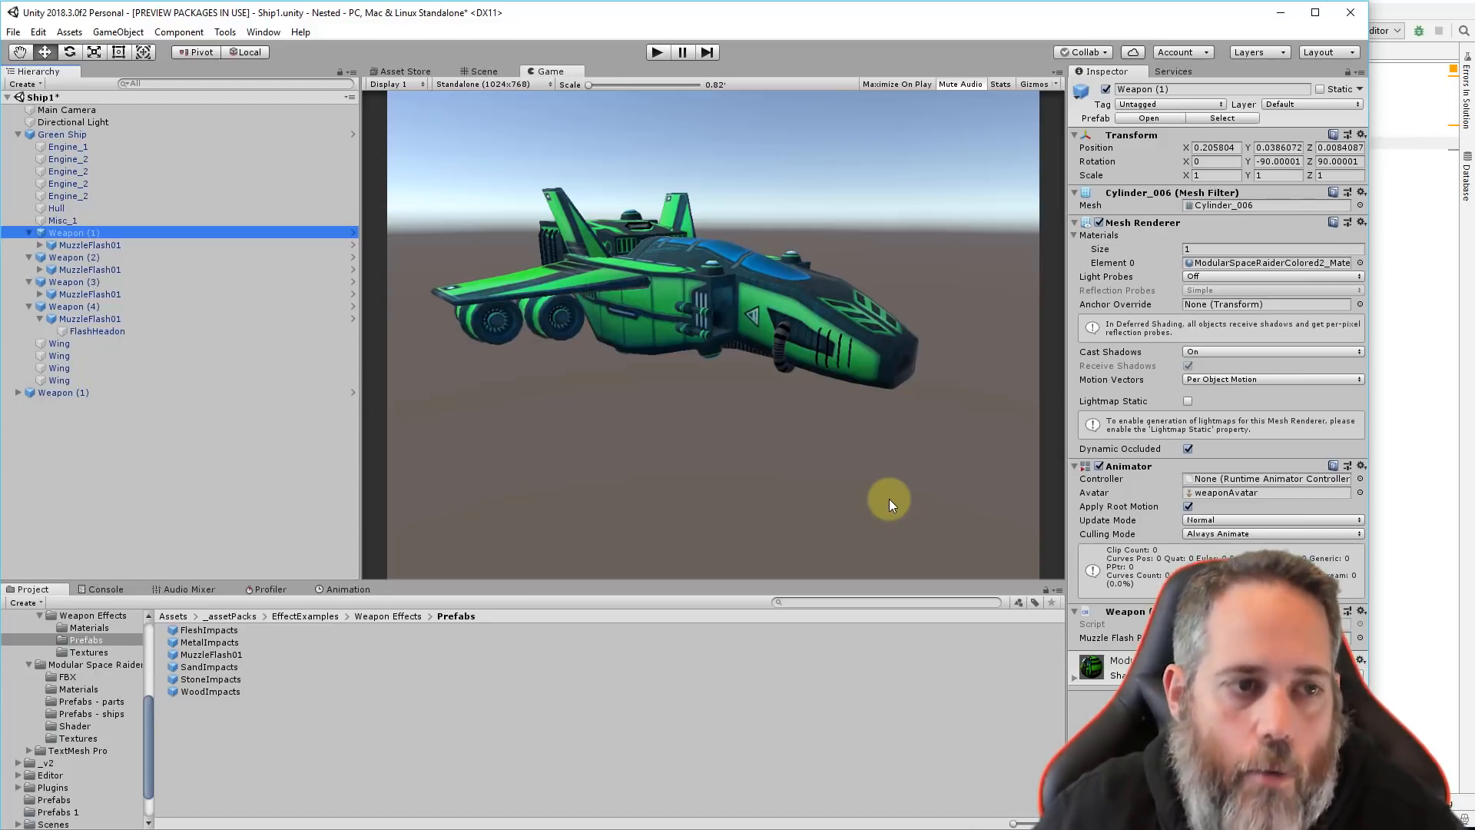
Examine Engine_1 and the last Engine_2 of Green Ship up close from behind in the Scene view
left_click(113, 143)
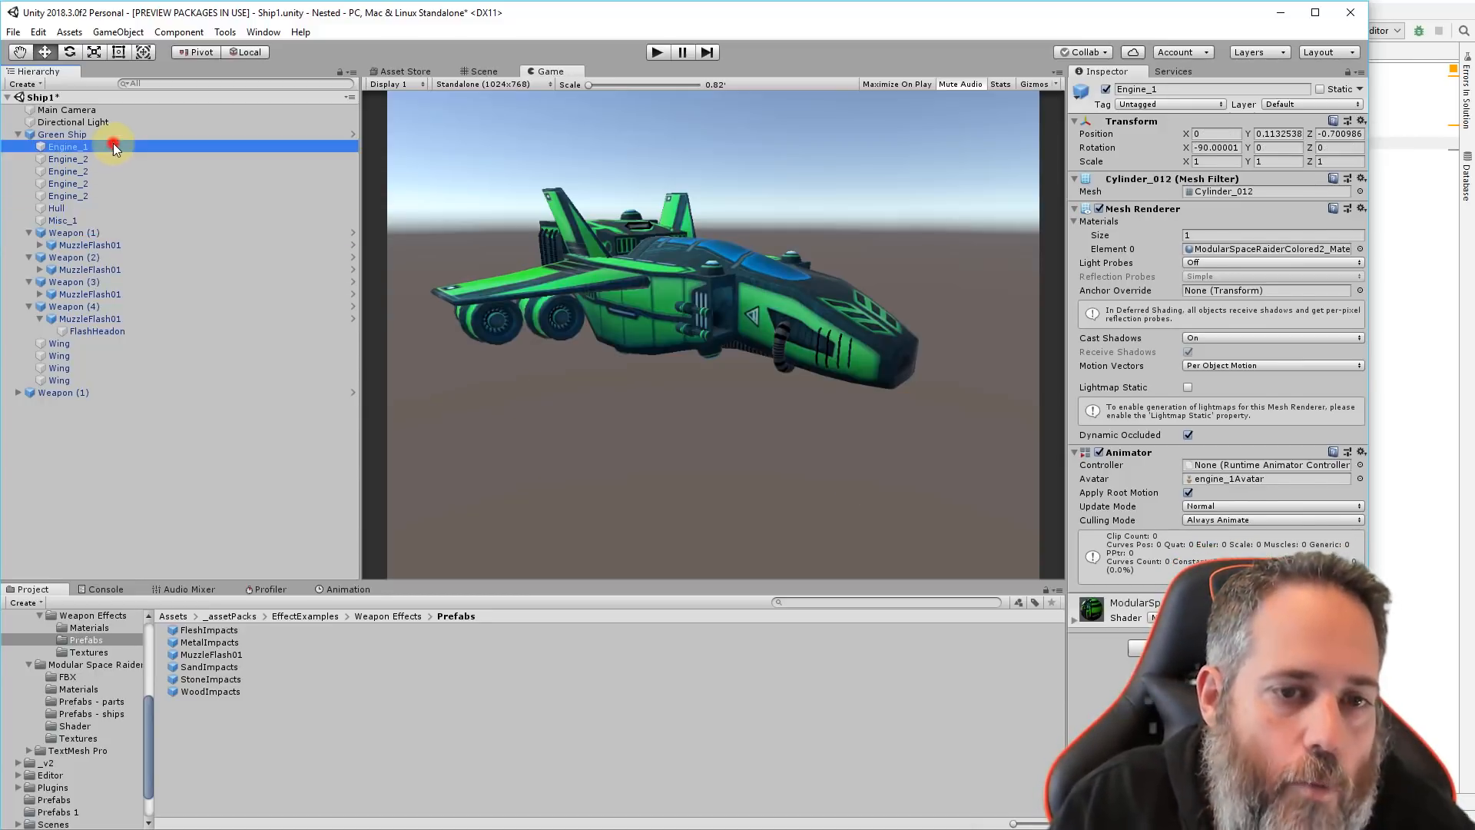
left_click(482, 71)
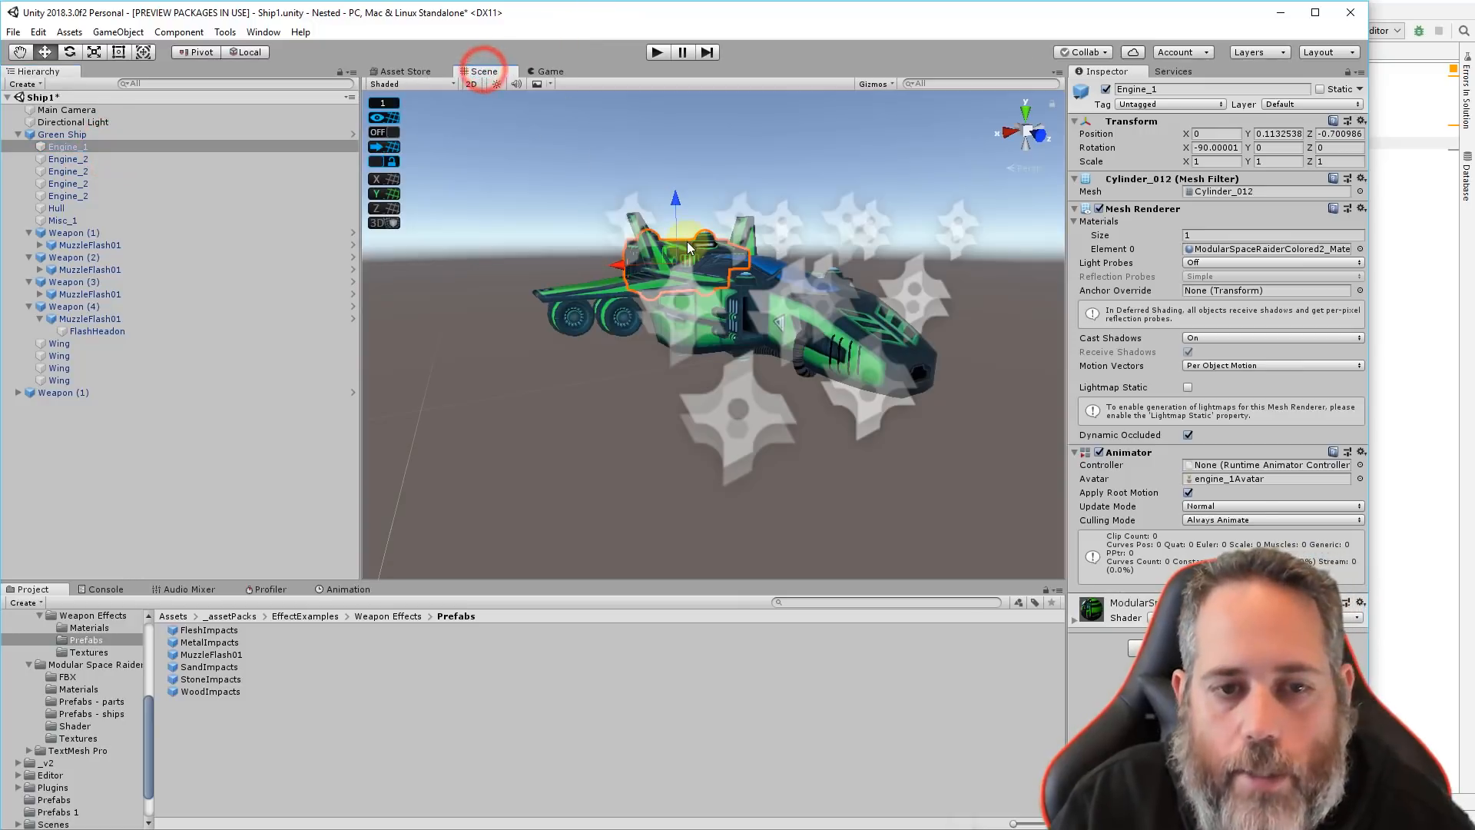
left_click_drag(687, 241, 967, 254, "alt")
right_click_drag(967, 252, 897, 322)
key("w")
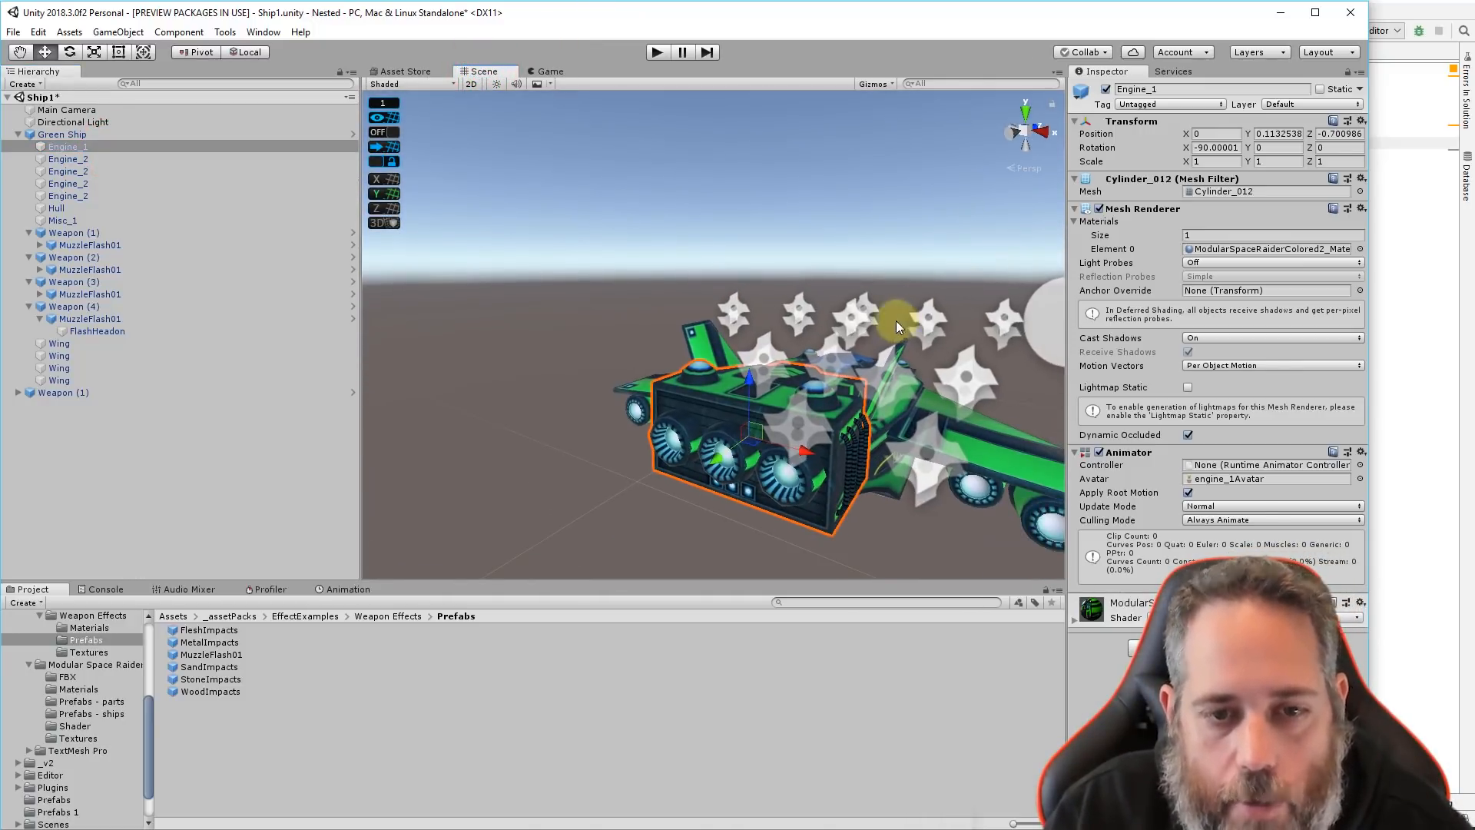
left_click(168, 196)
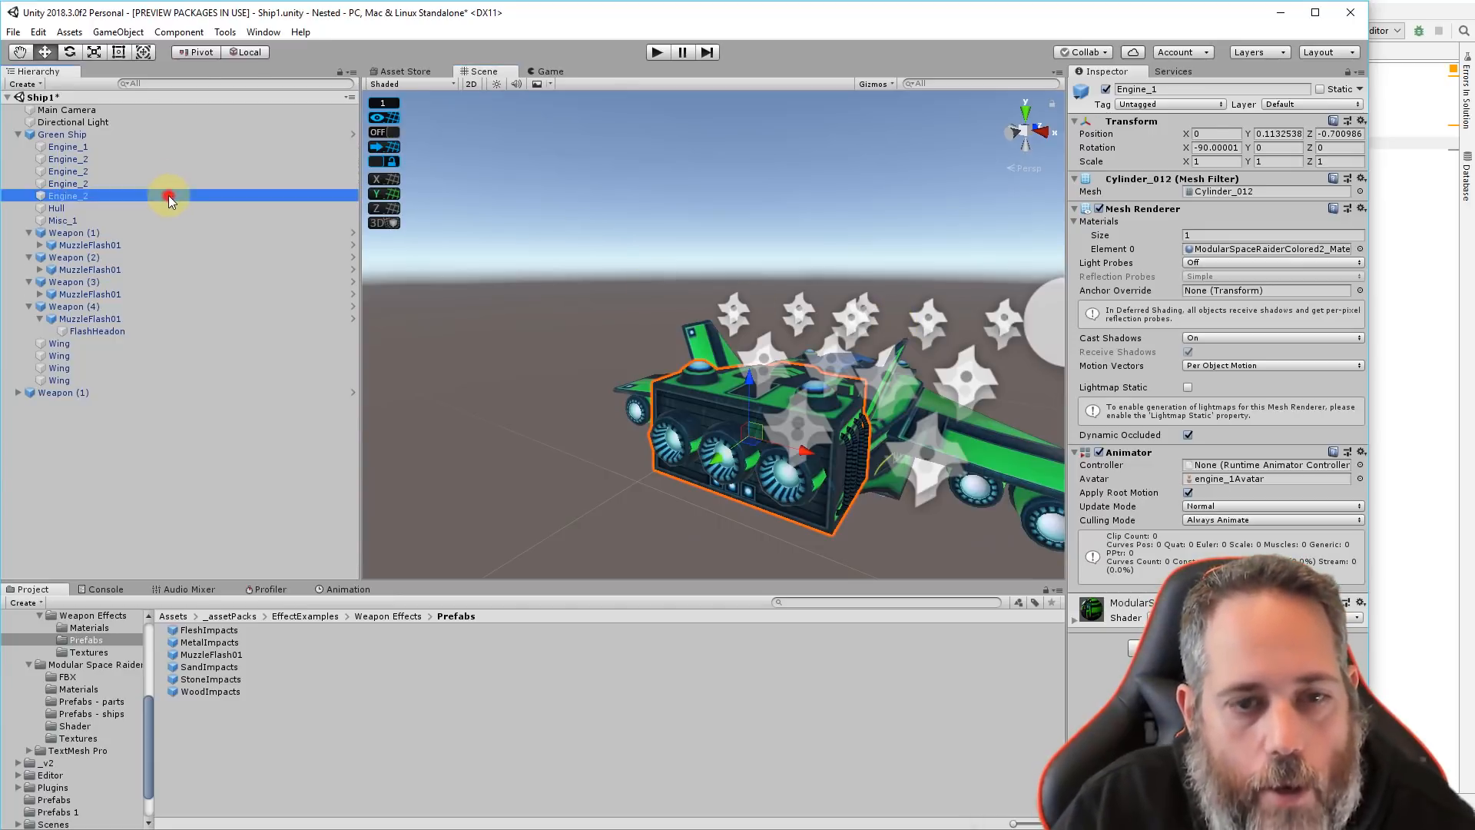
right_click_drag(560, 340, 626, 356)
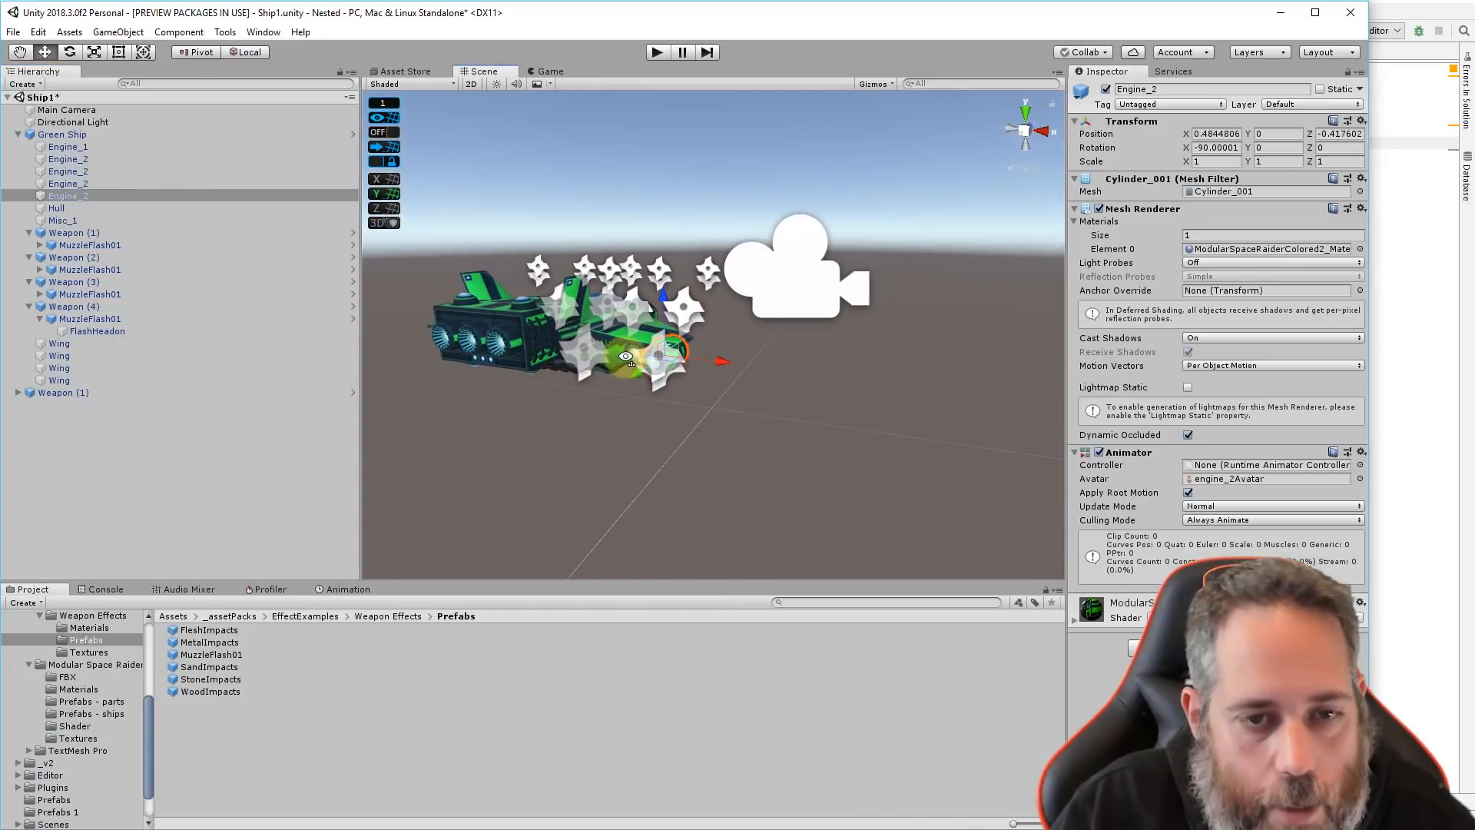
key("f")
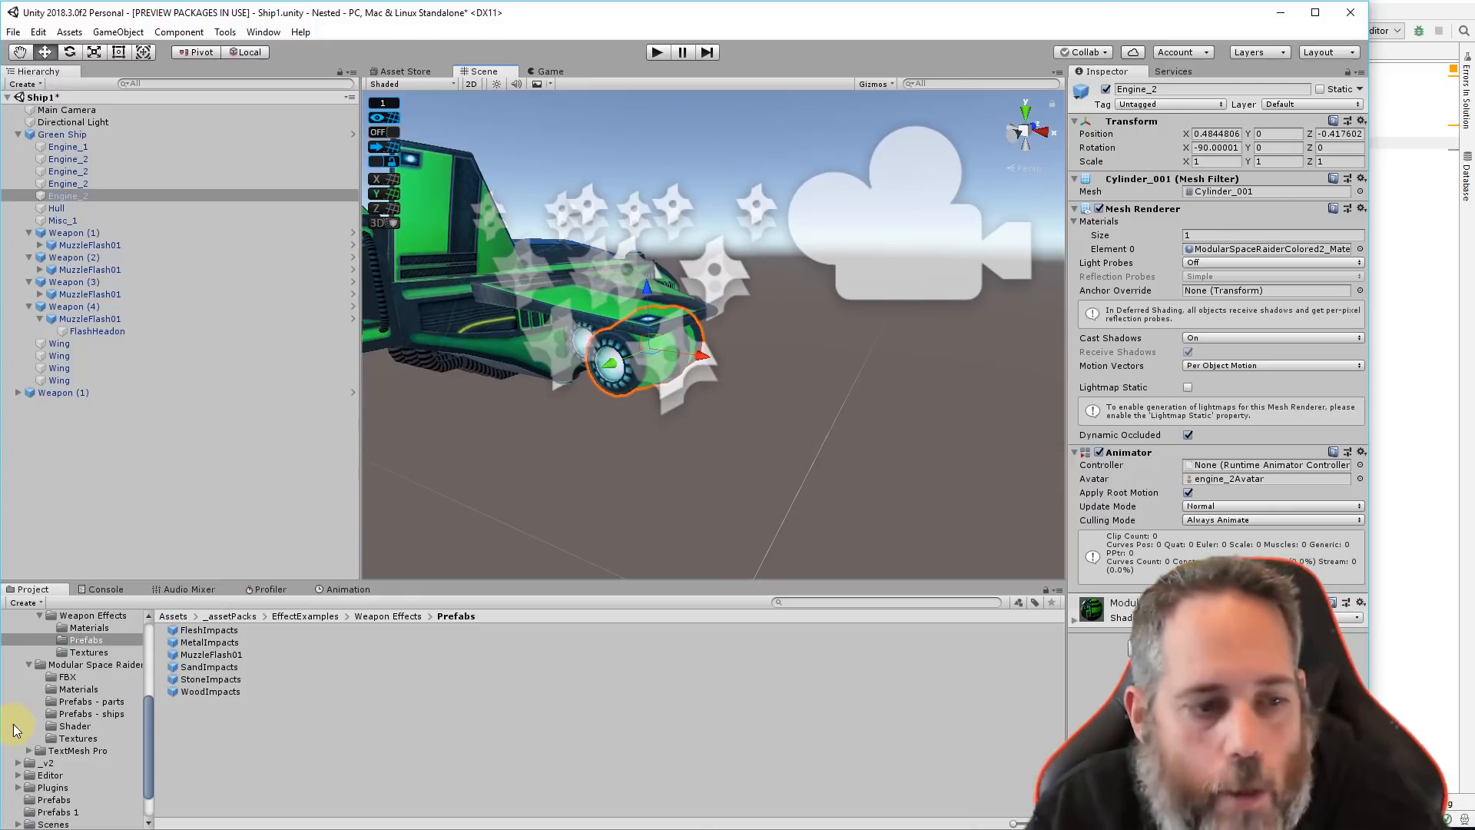
Open the Green Ship prefab for editing and save its last Engine_2 as a new prefab in Assets/Prefabs
left_click(67, 802)
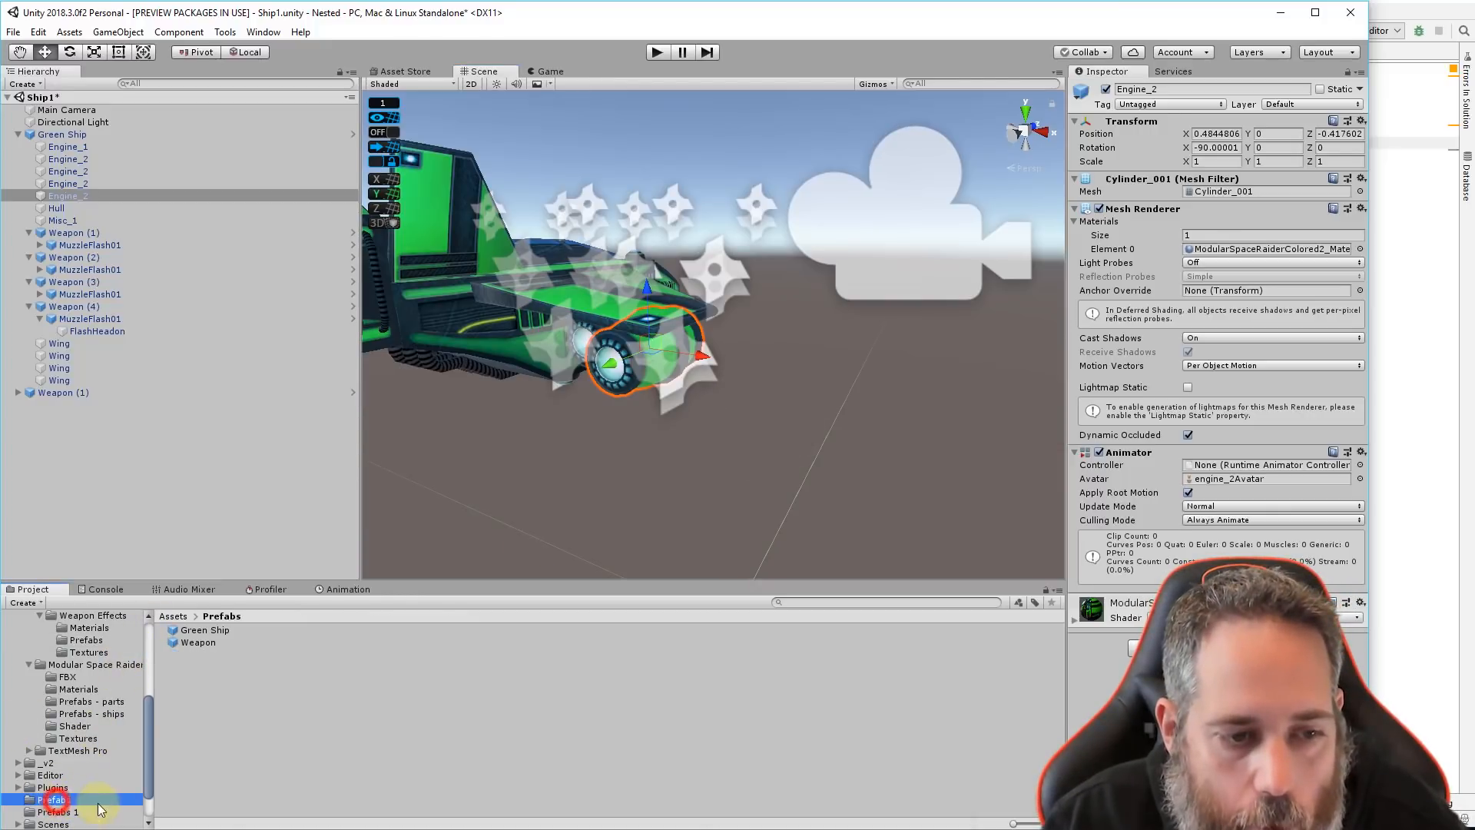
mouse_move(229, 627)
left_mouse_down()
mouse_move(61, 233)
mouse_move(57, 188)
mouse_move(103, 324)
mouse_move(93, 439)
left_mouse_up()
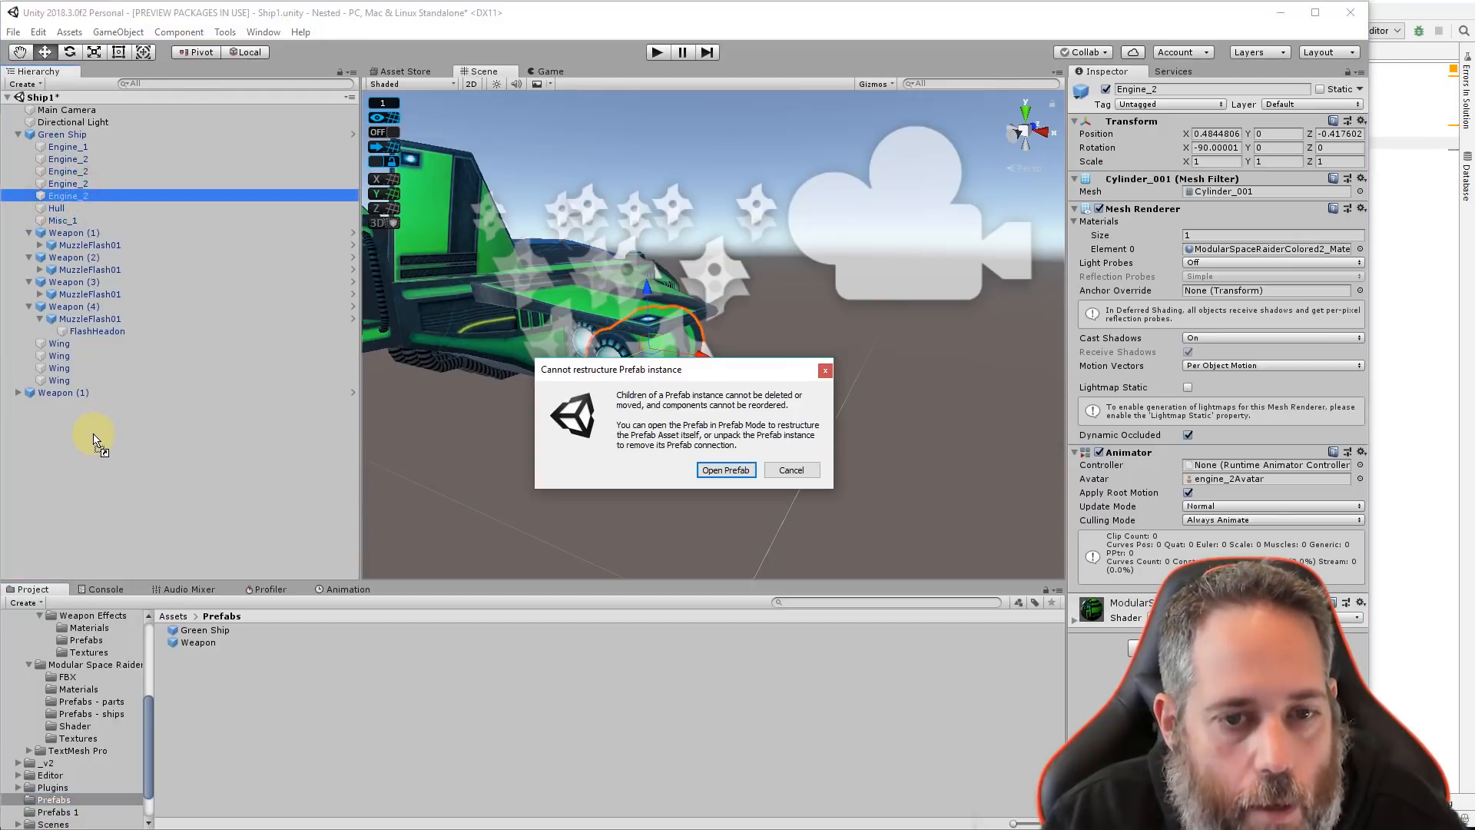
key("Return")
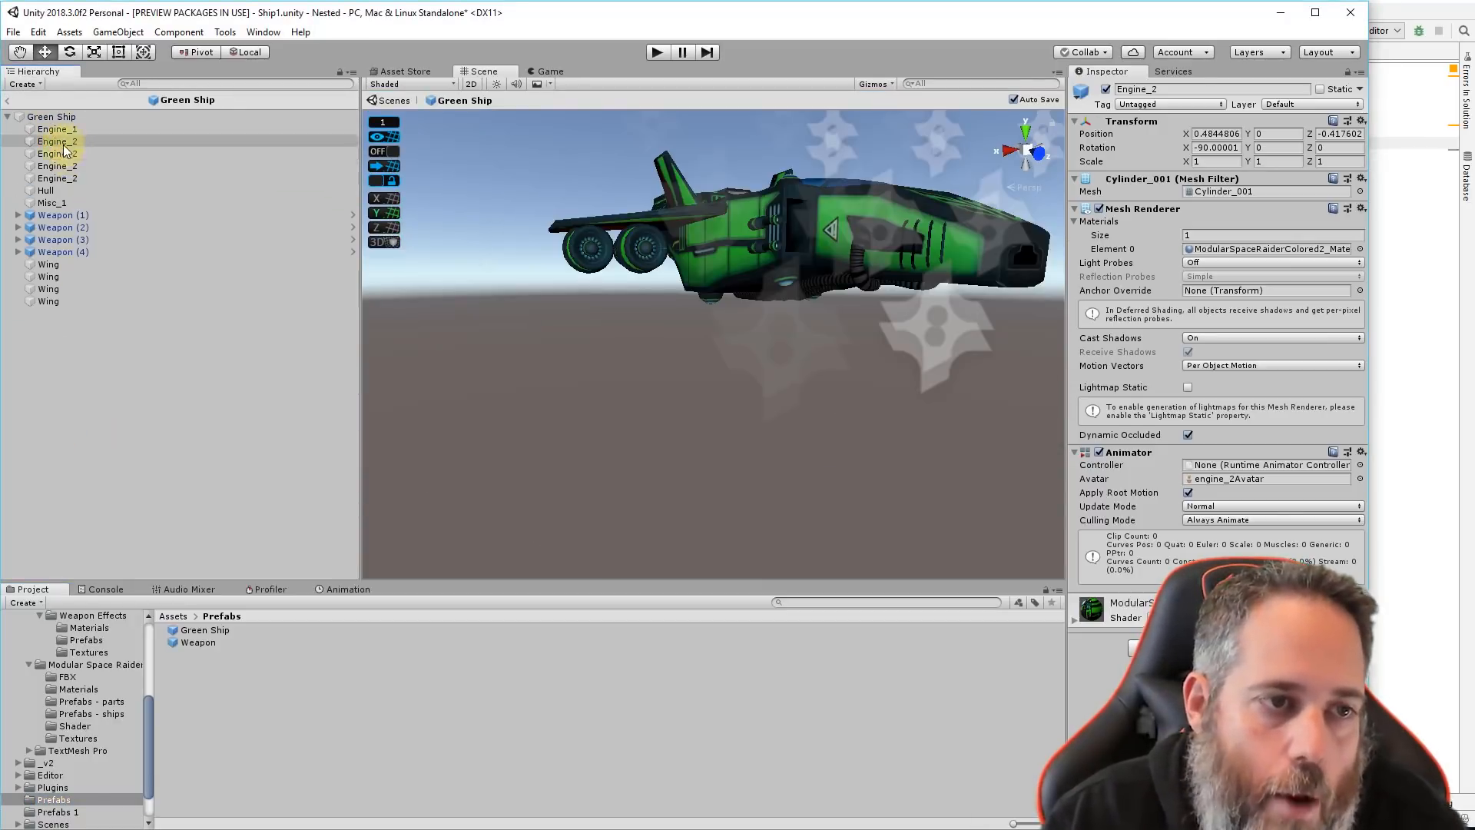
left_click(62, 177)
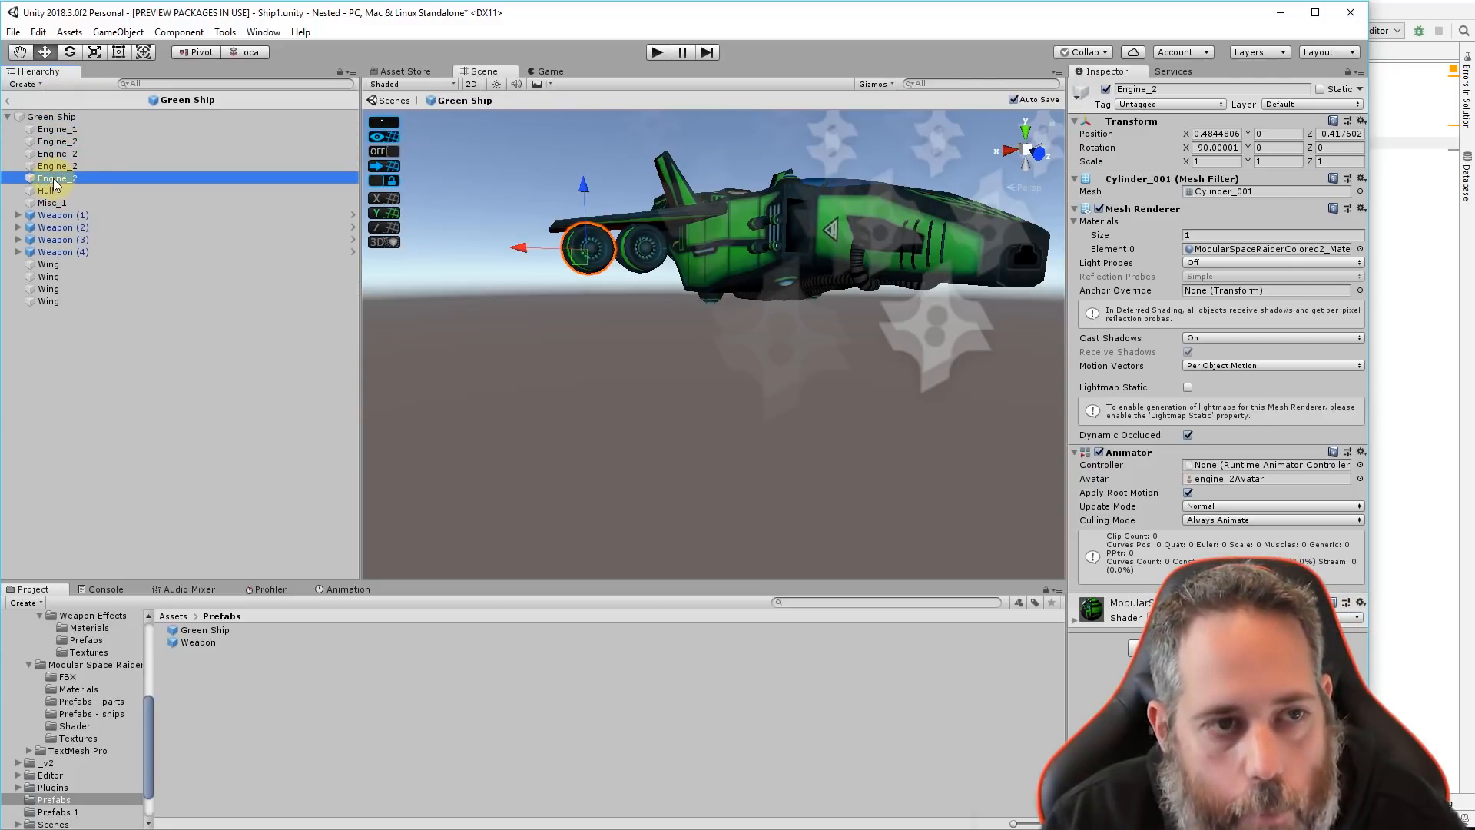
left_click_drag(52, 179, 223, 718)
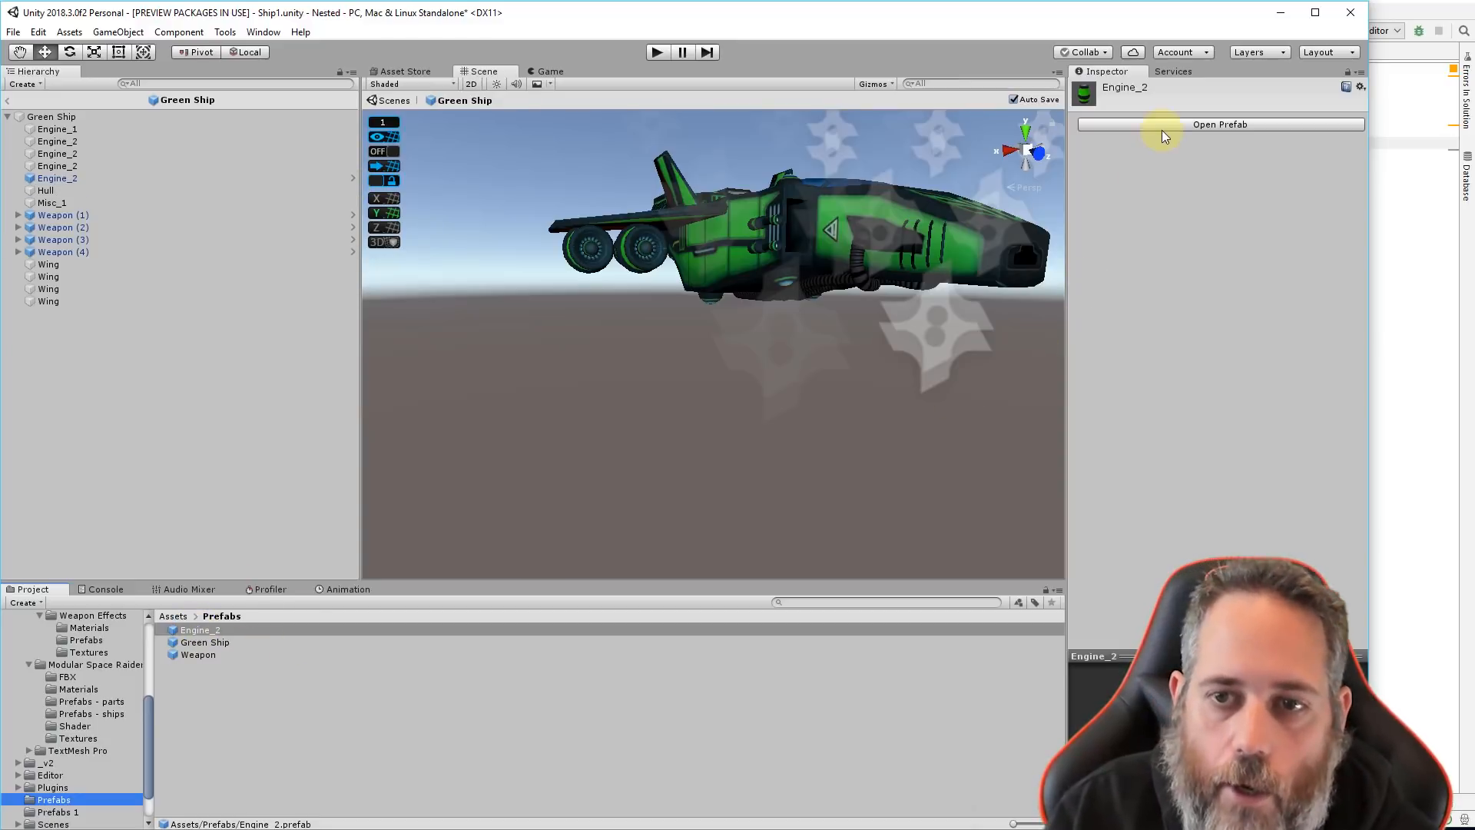
Open the nested Engine_2 prefab and add the Engine script component to it
left_click(353, 179)
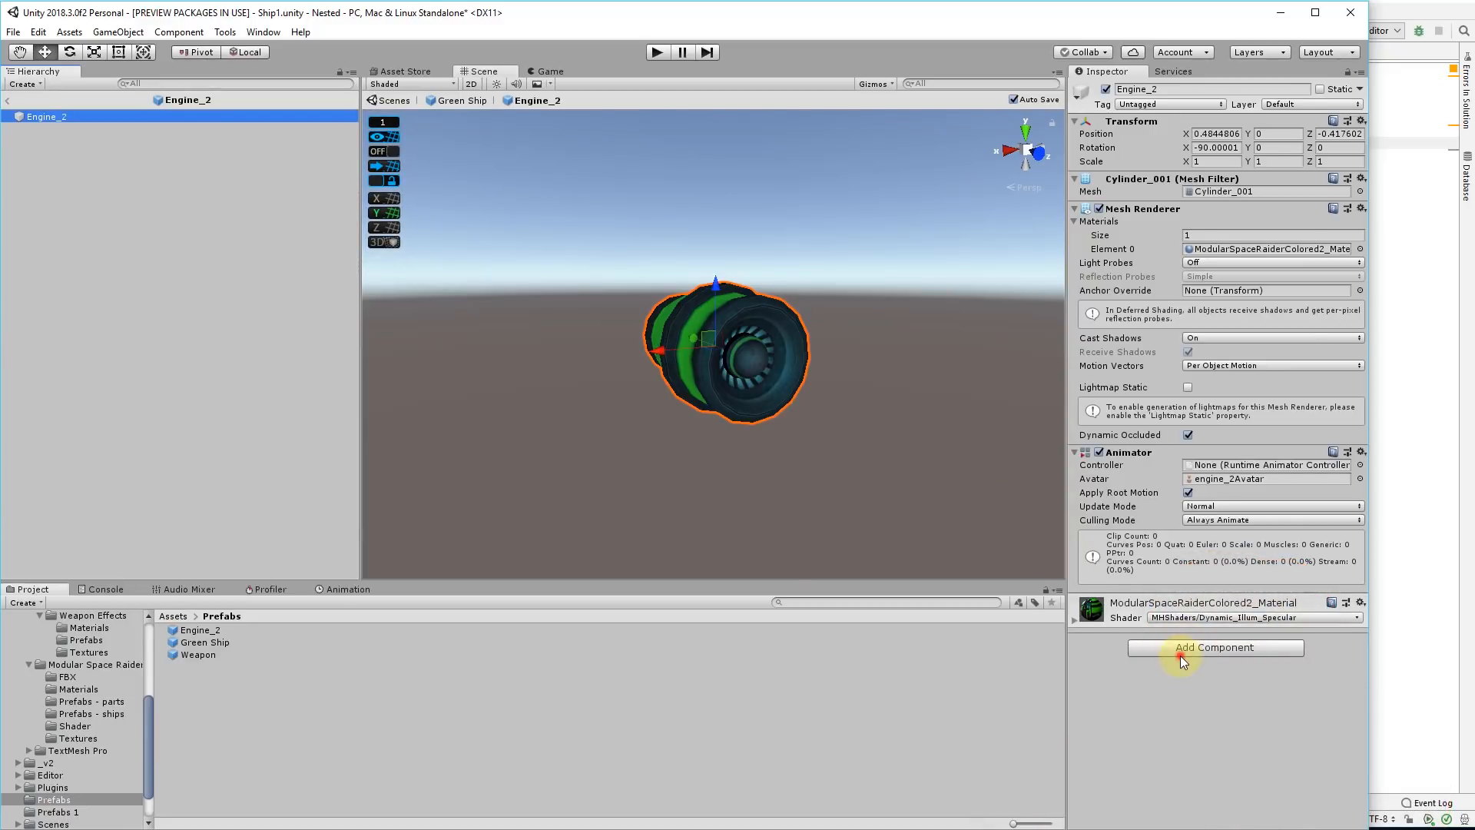
left_click(1181, 652)
type("en")
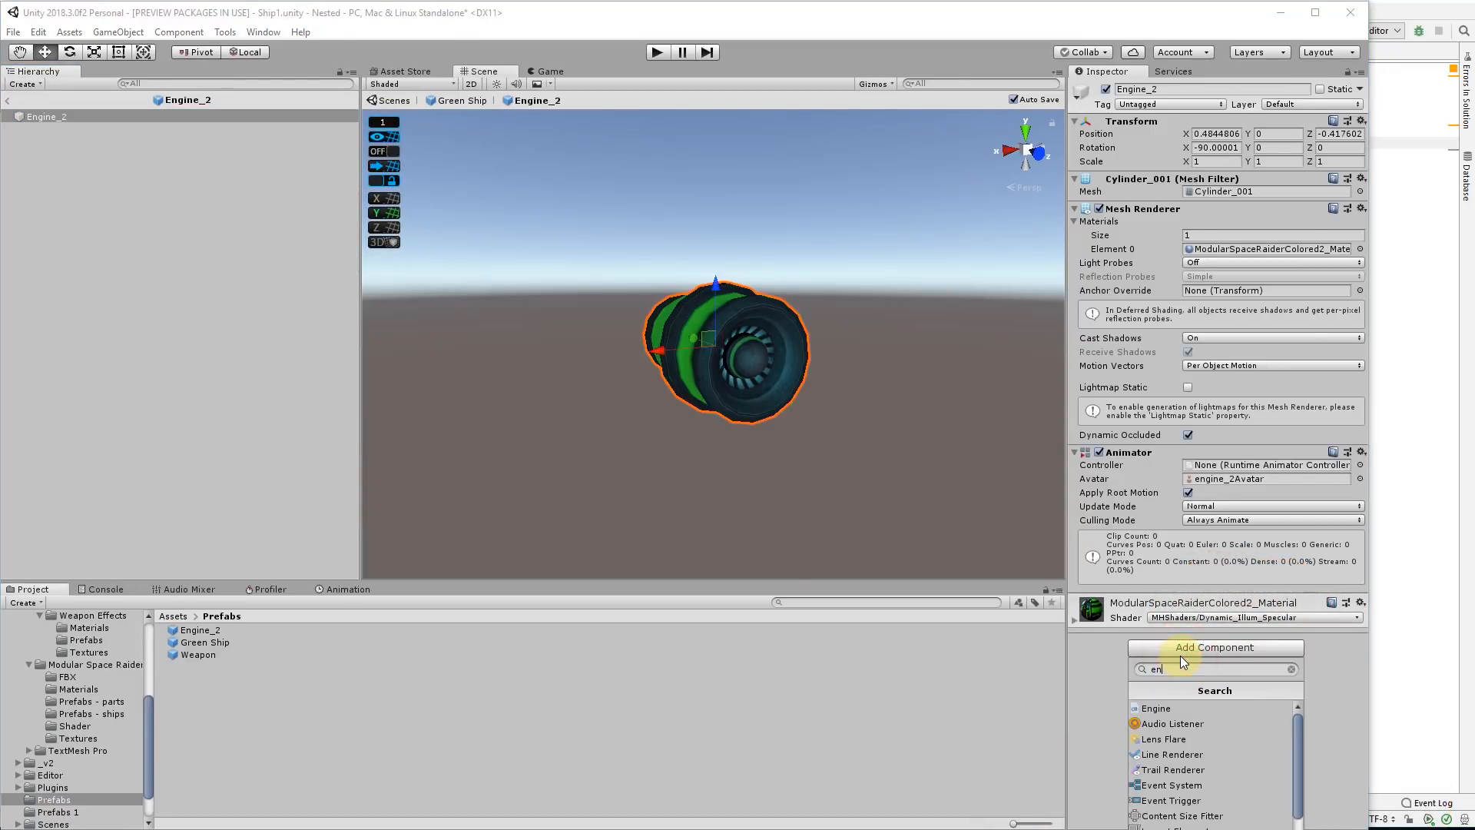
key("Return")
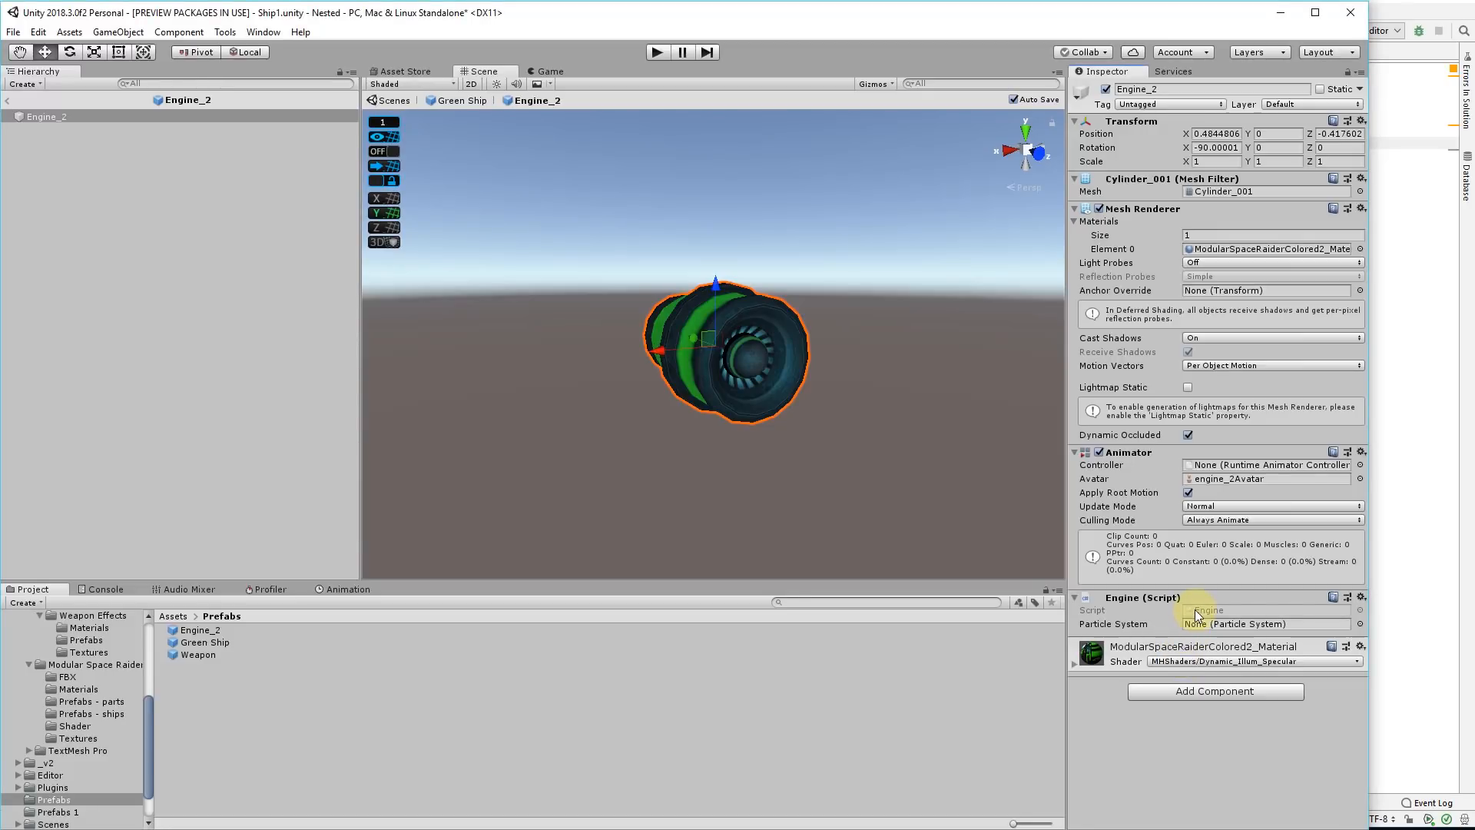
Open the Engine script in the code editor, remove the Debug.Log line from SetThrust, and return to Unity
double_click(1196, 611)
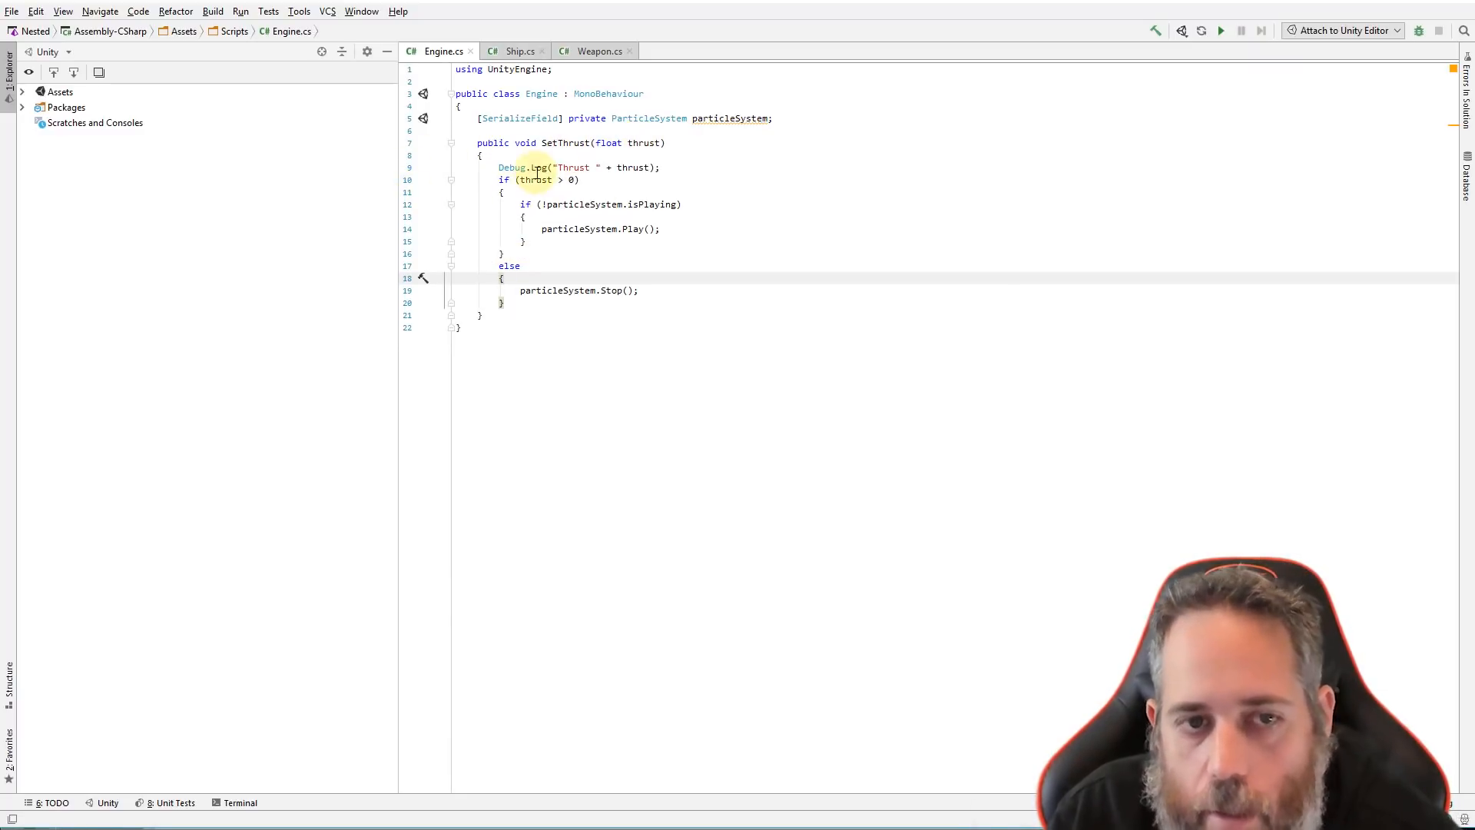
left_click(498, 167)
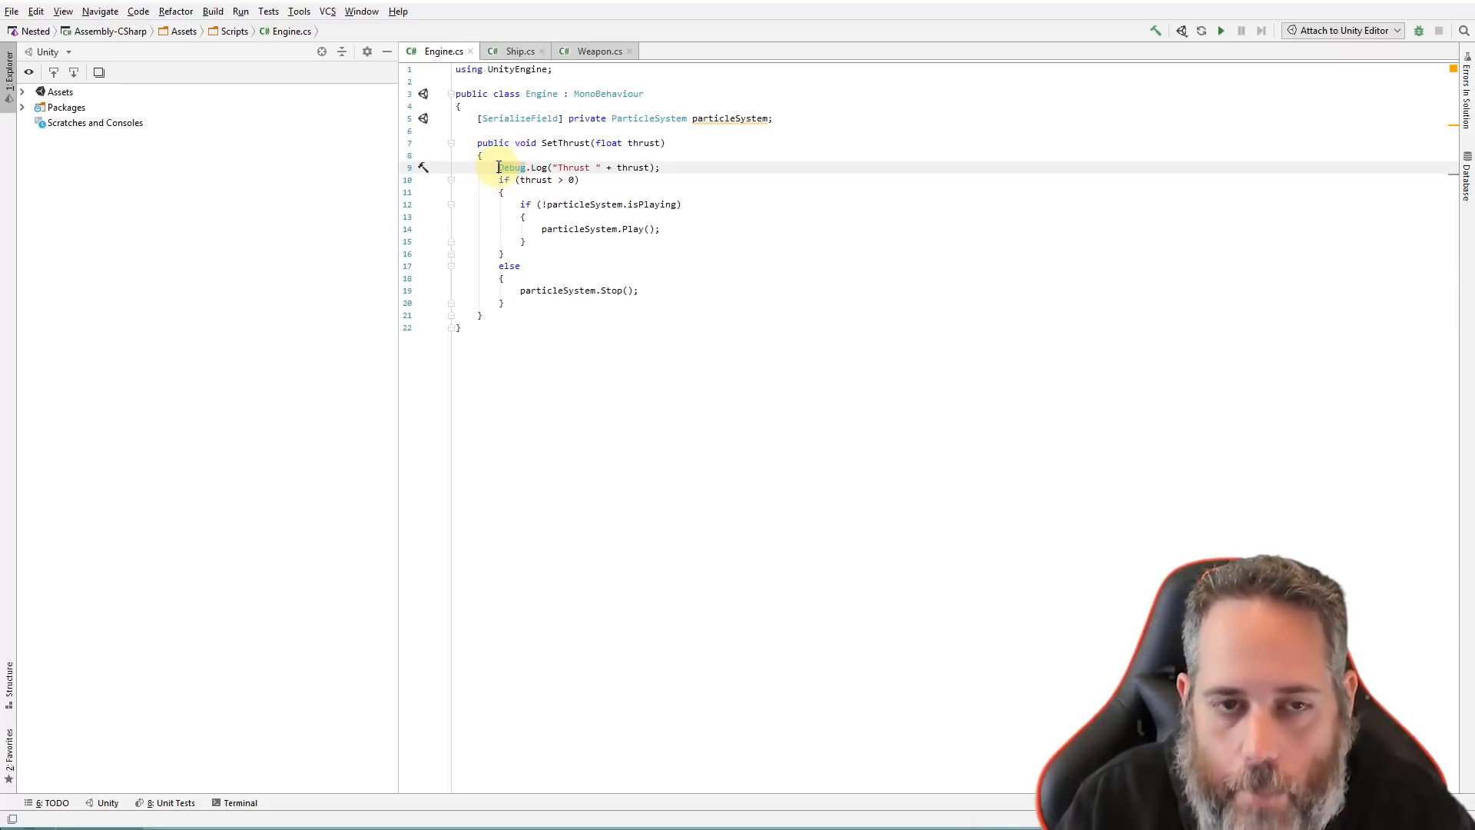
key("ctrl+x")
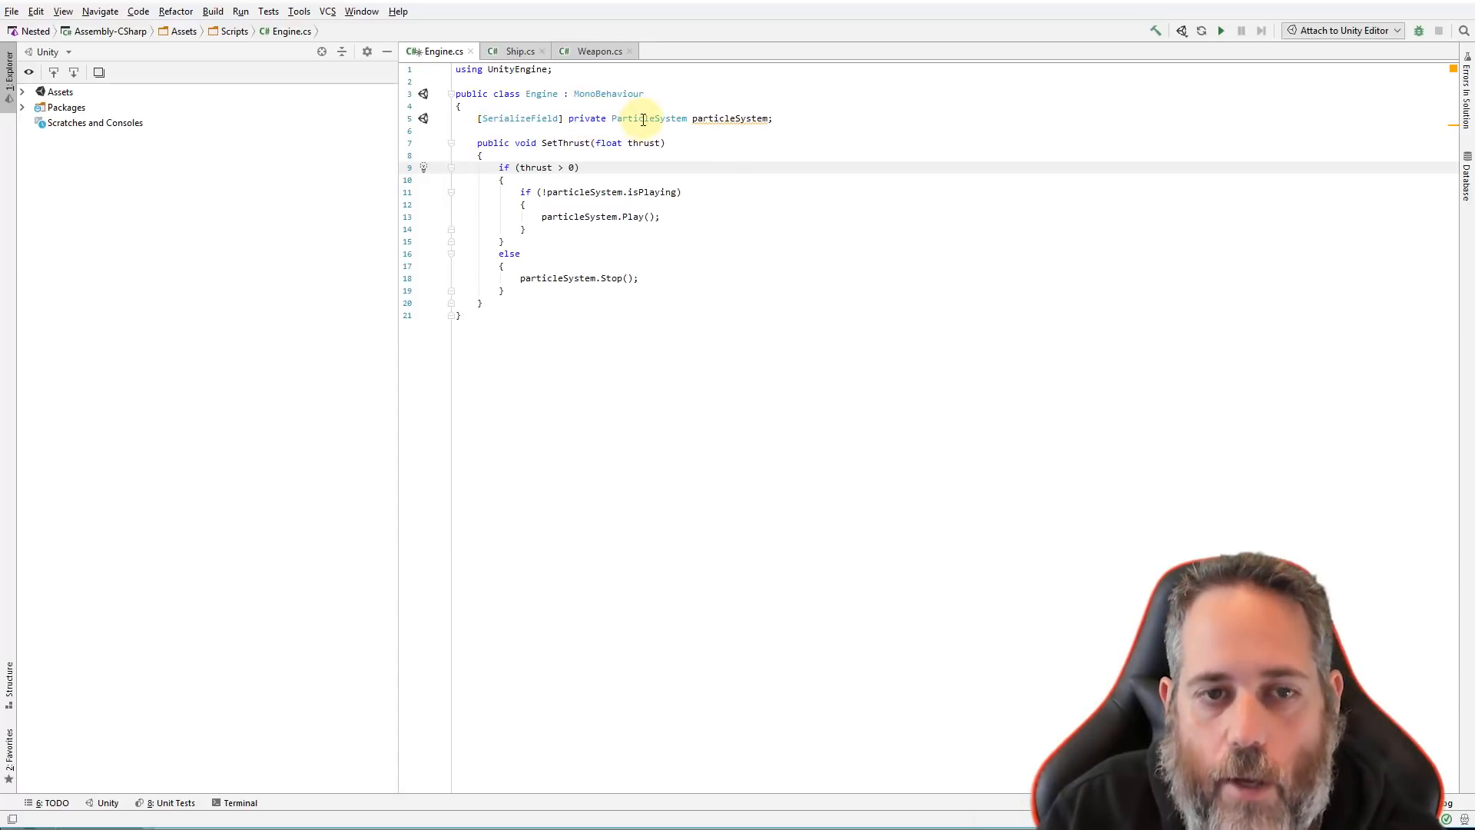
mouse_move(722, 131)
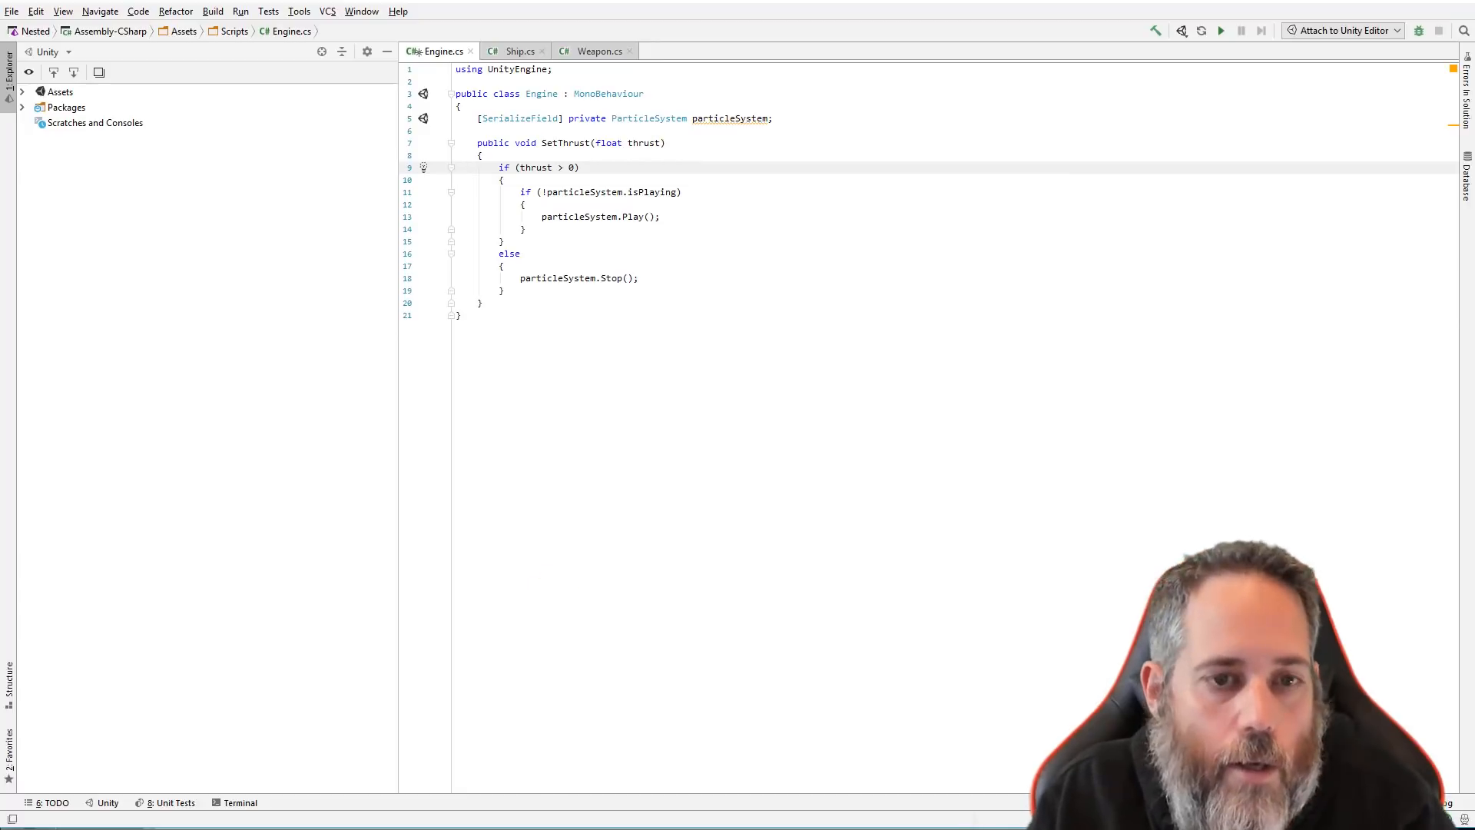
left_click(614, 827)
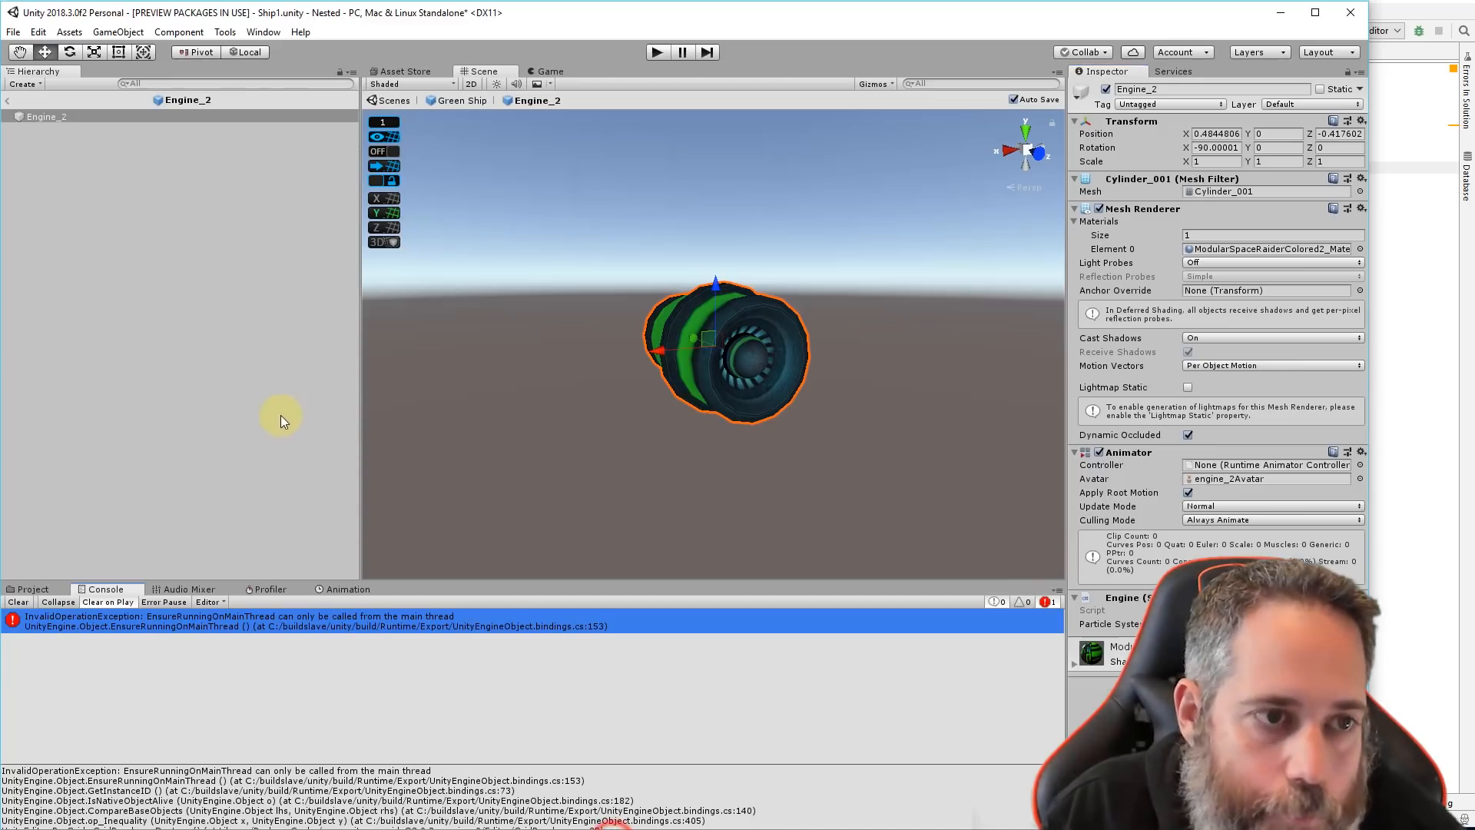
Add the FlameStream prefab from Fire & Explosion Effects/Prefabs as a child of Engine_2 and reset its transform
left_click(31, 117)
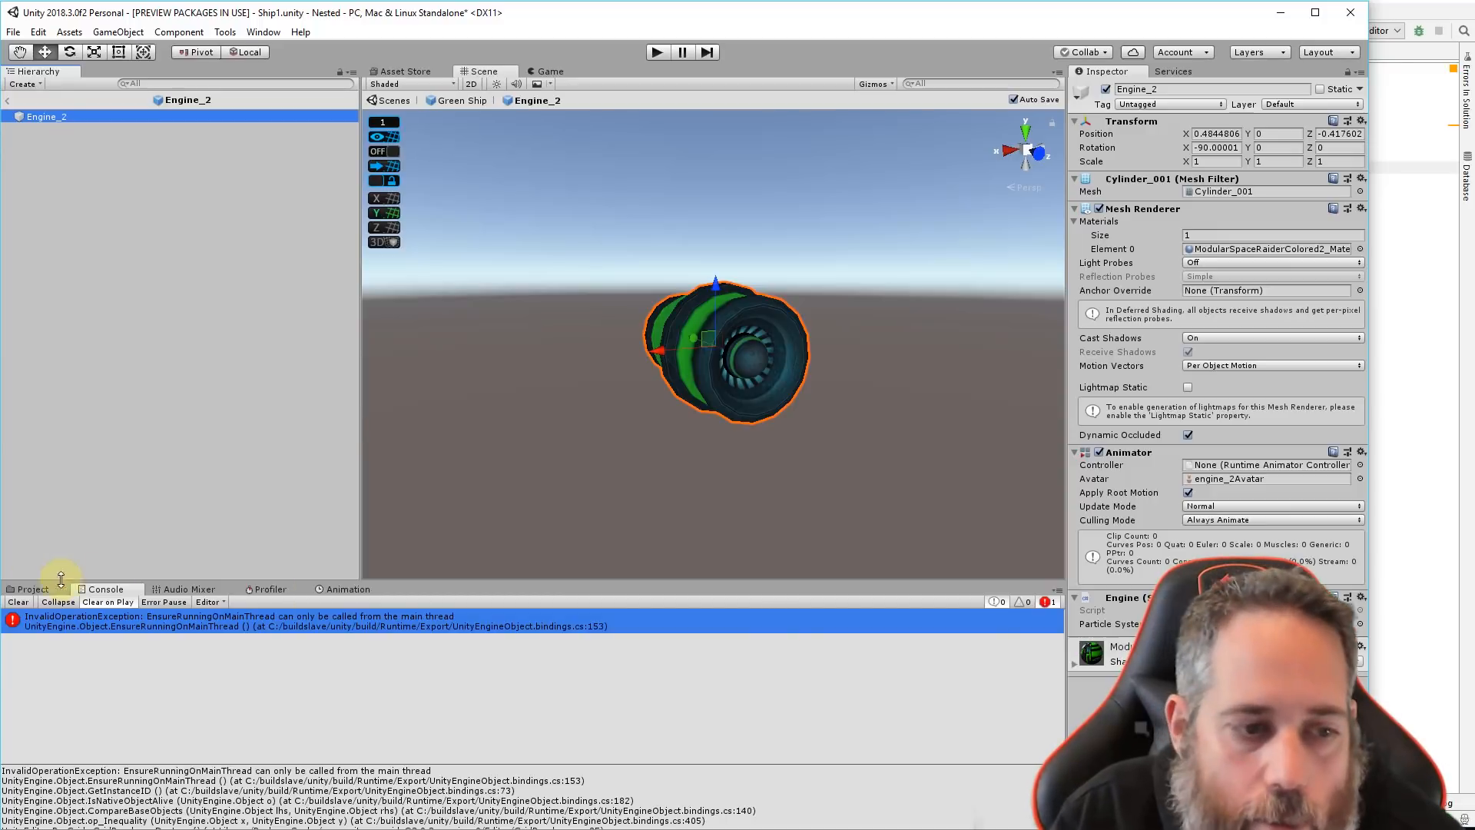
left_click(28, 589)
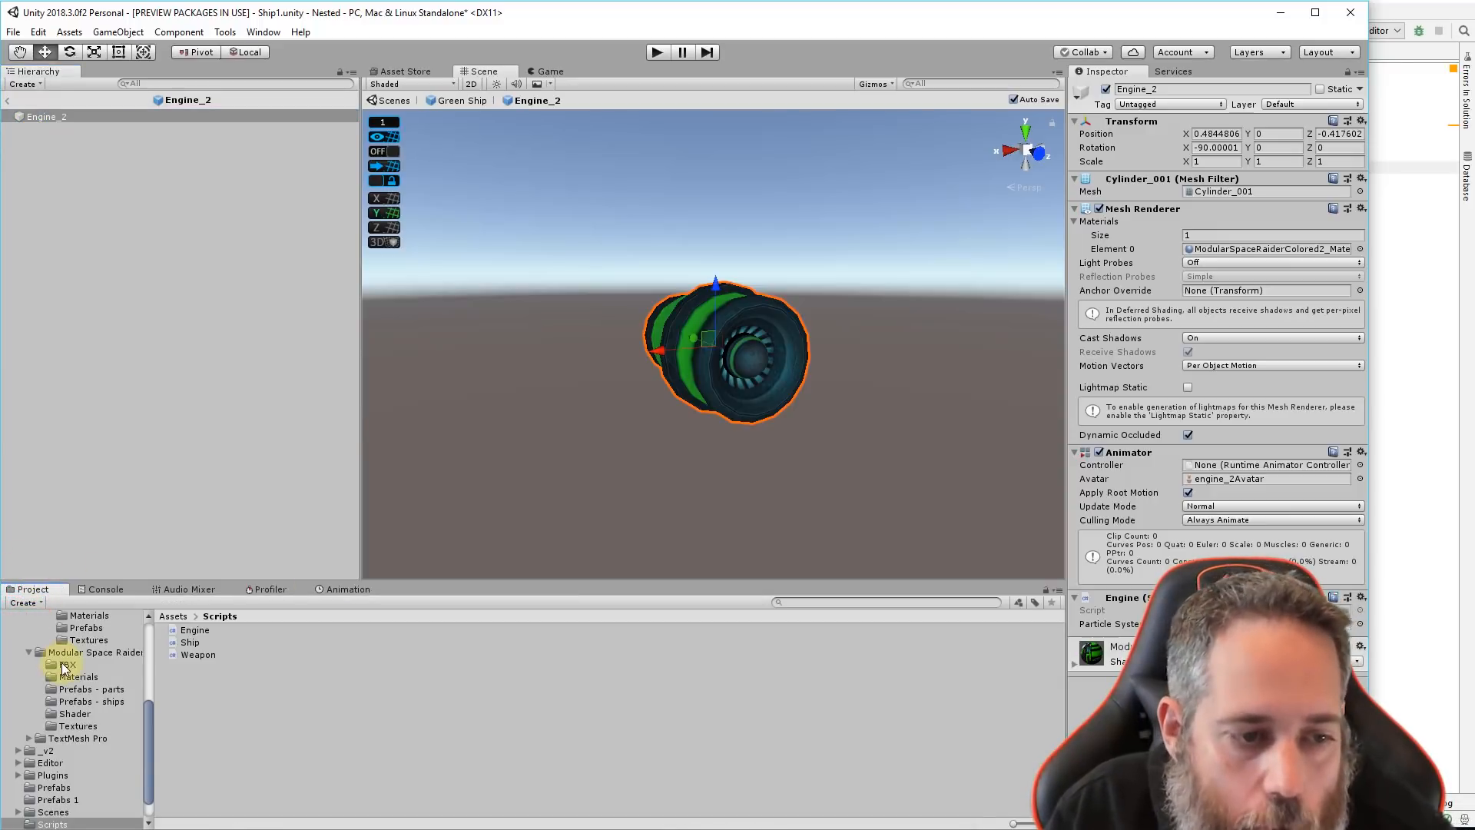
scroll(61, 663, "up", 5)
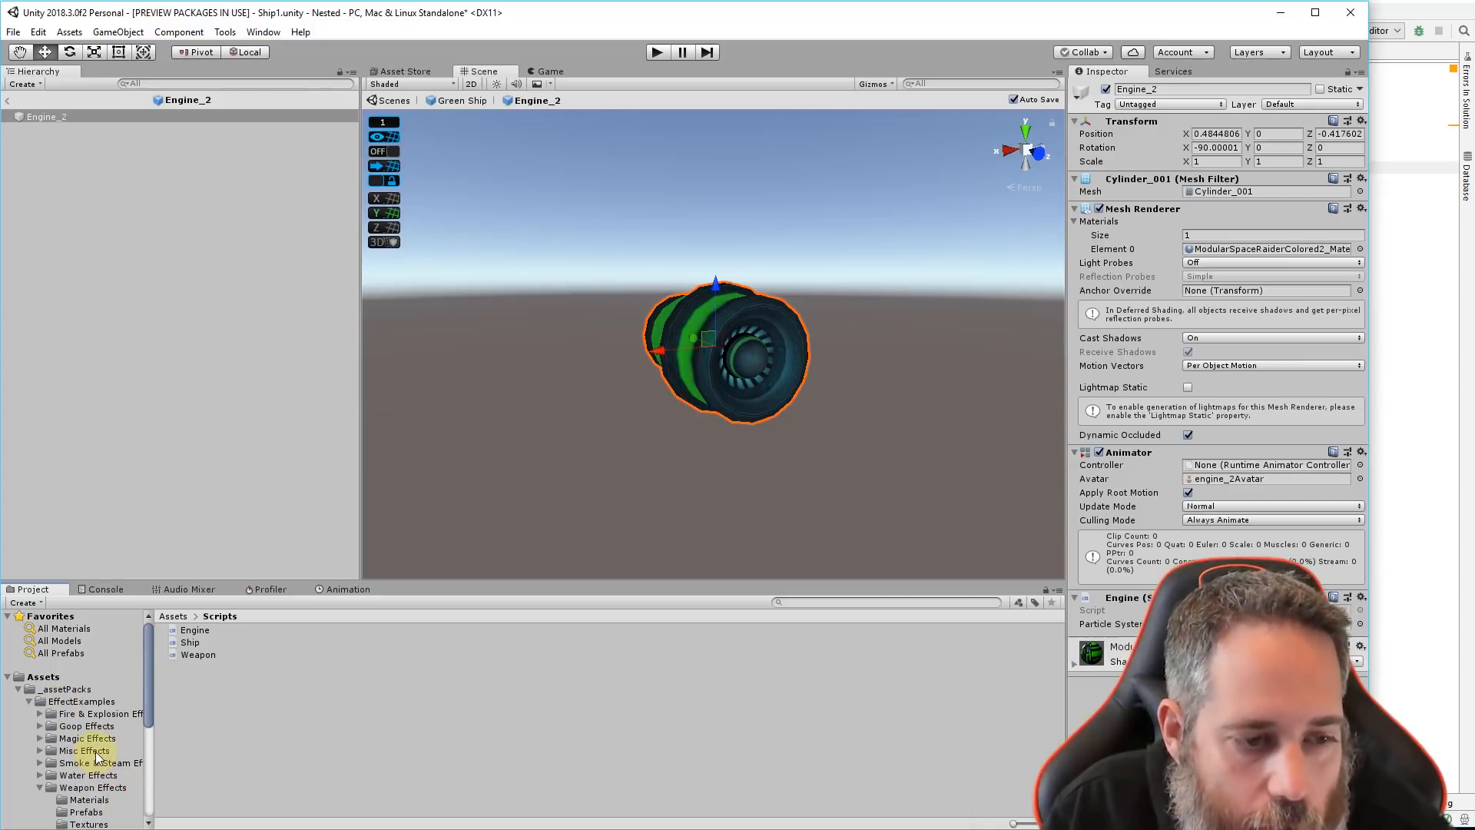
scroll(65, 783, "down", 3)
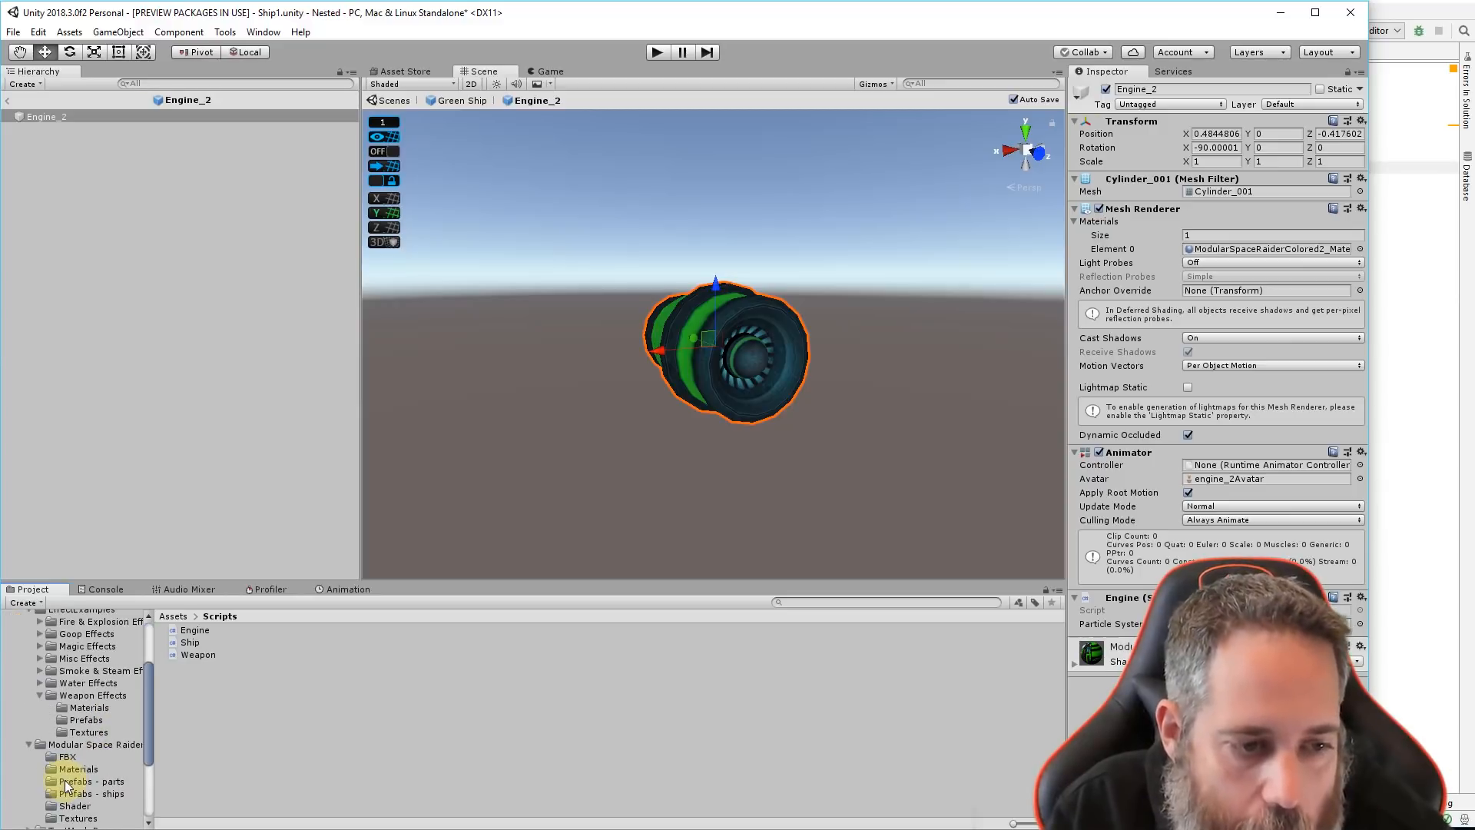
scroll(100, 753, "up", 3)
double_click(90, 720)
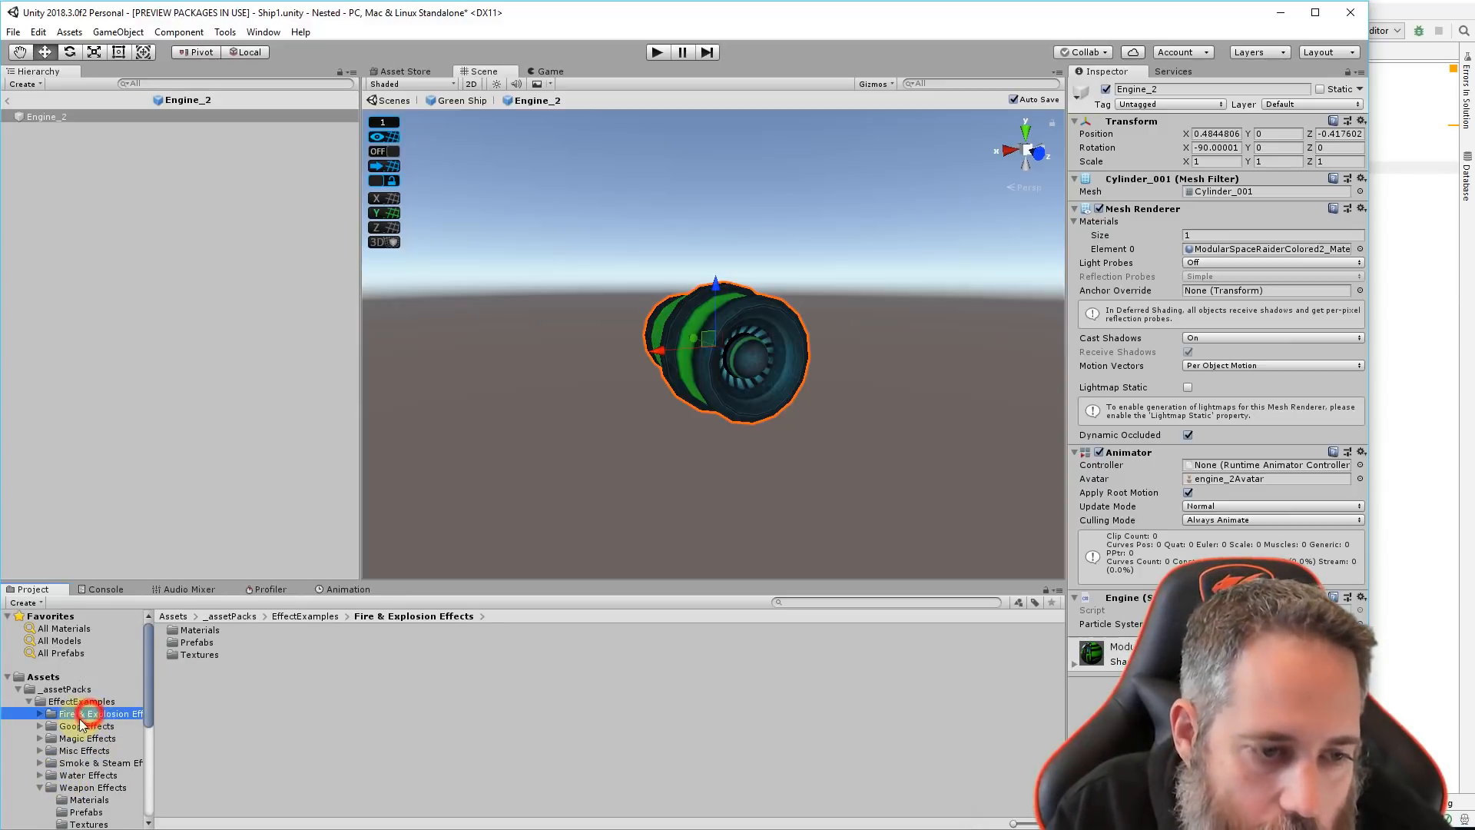
double_click(185, 643)
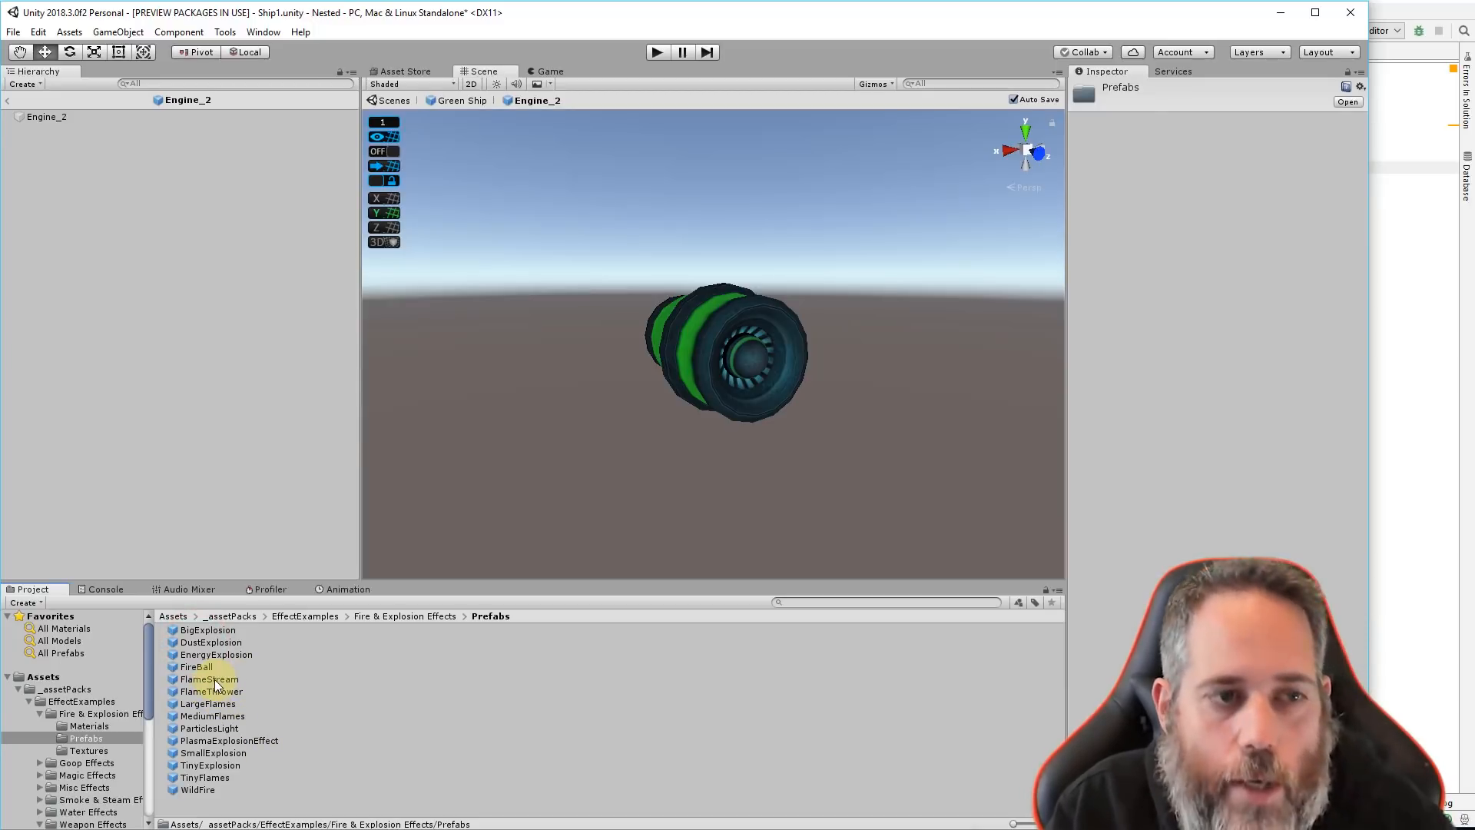
left_click_drag(215, 679, 41, 118)
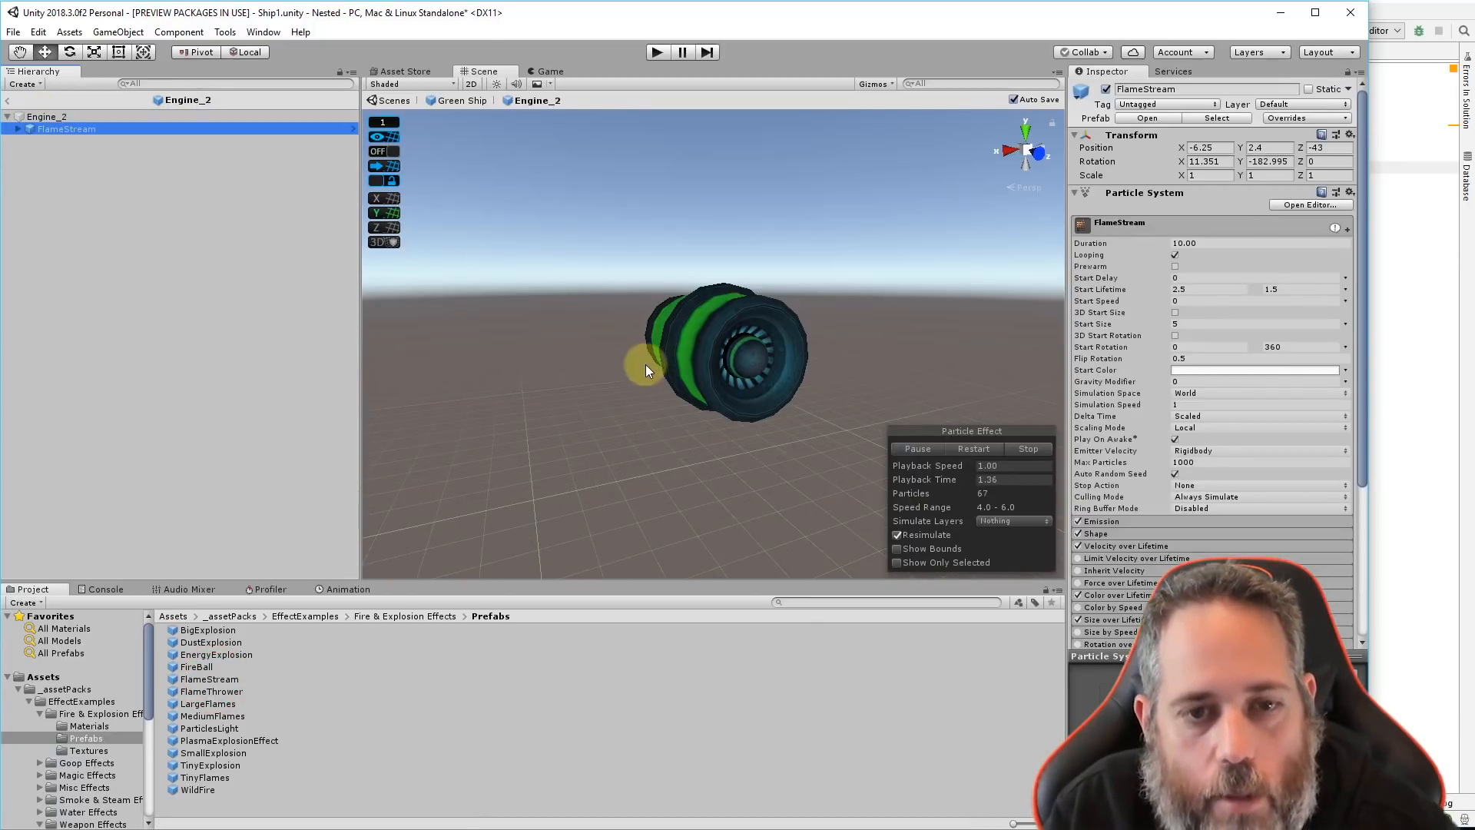
right_click(1132, 135)
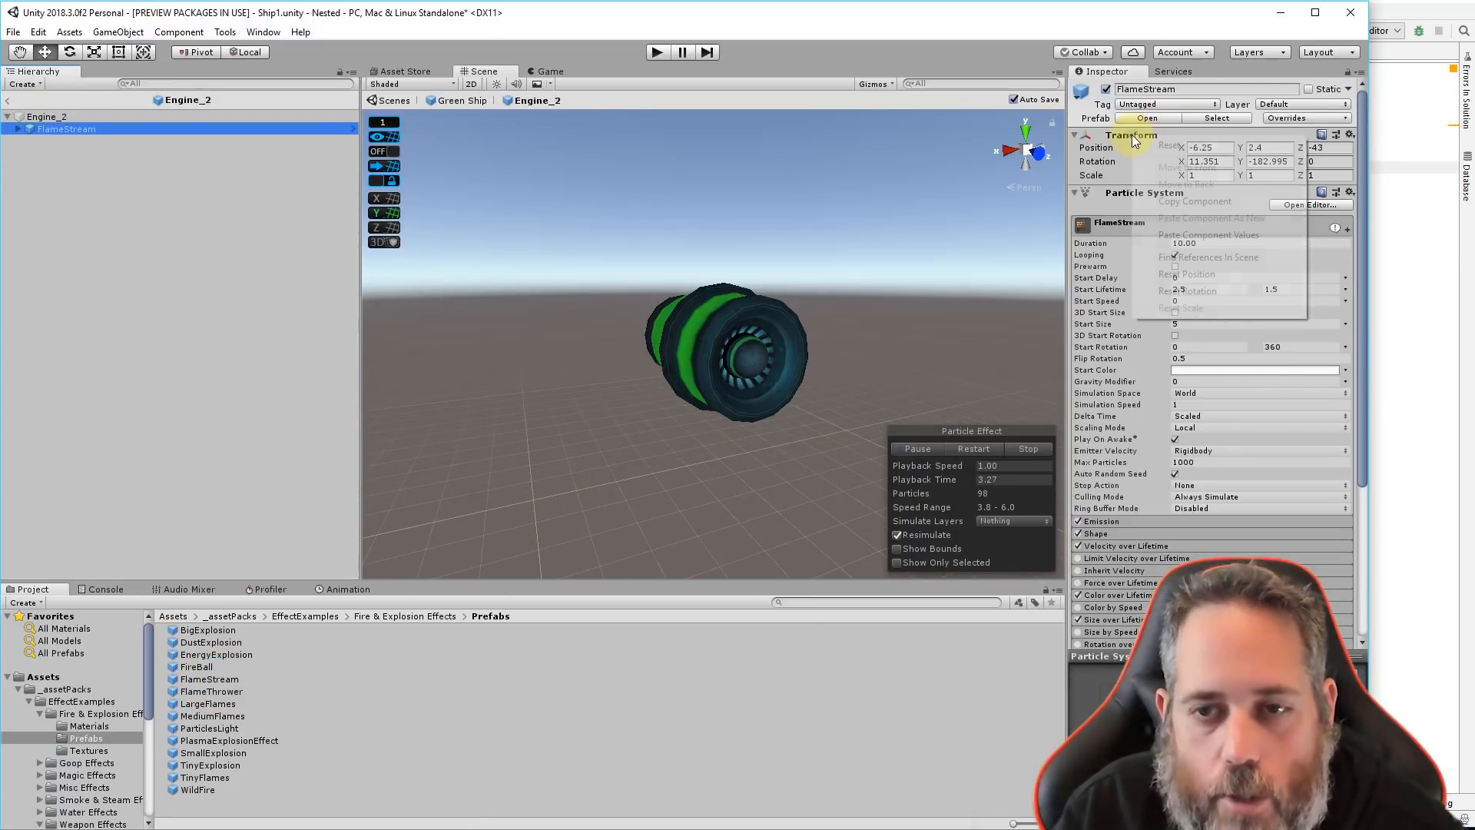
left_click(1136, 146)
Scale FlameStream down uniformly to about 0.089 on all axes
left_click_drag(665, 308, 769, 352, "alt")
scroll(769, 352, "up", 3)
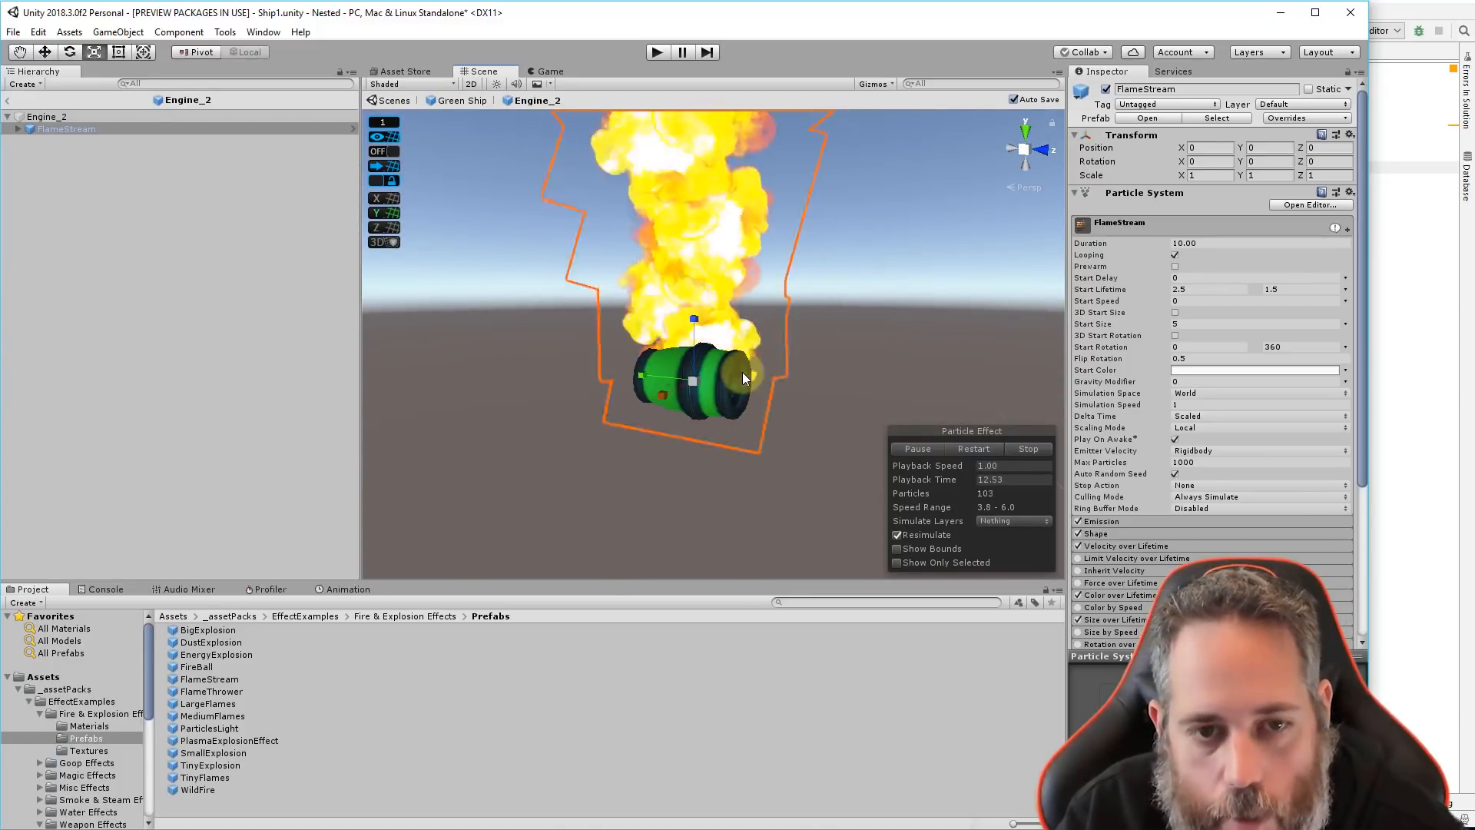
left_click_drag(686, 381, 702, 452)
Rotate FlameStream to about -90, 0, -180 so the flame points out of the engine's exhaust
key("e")
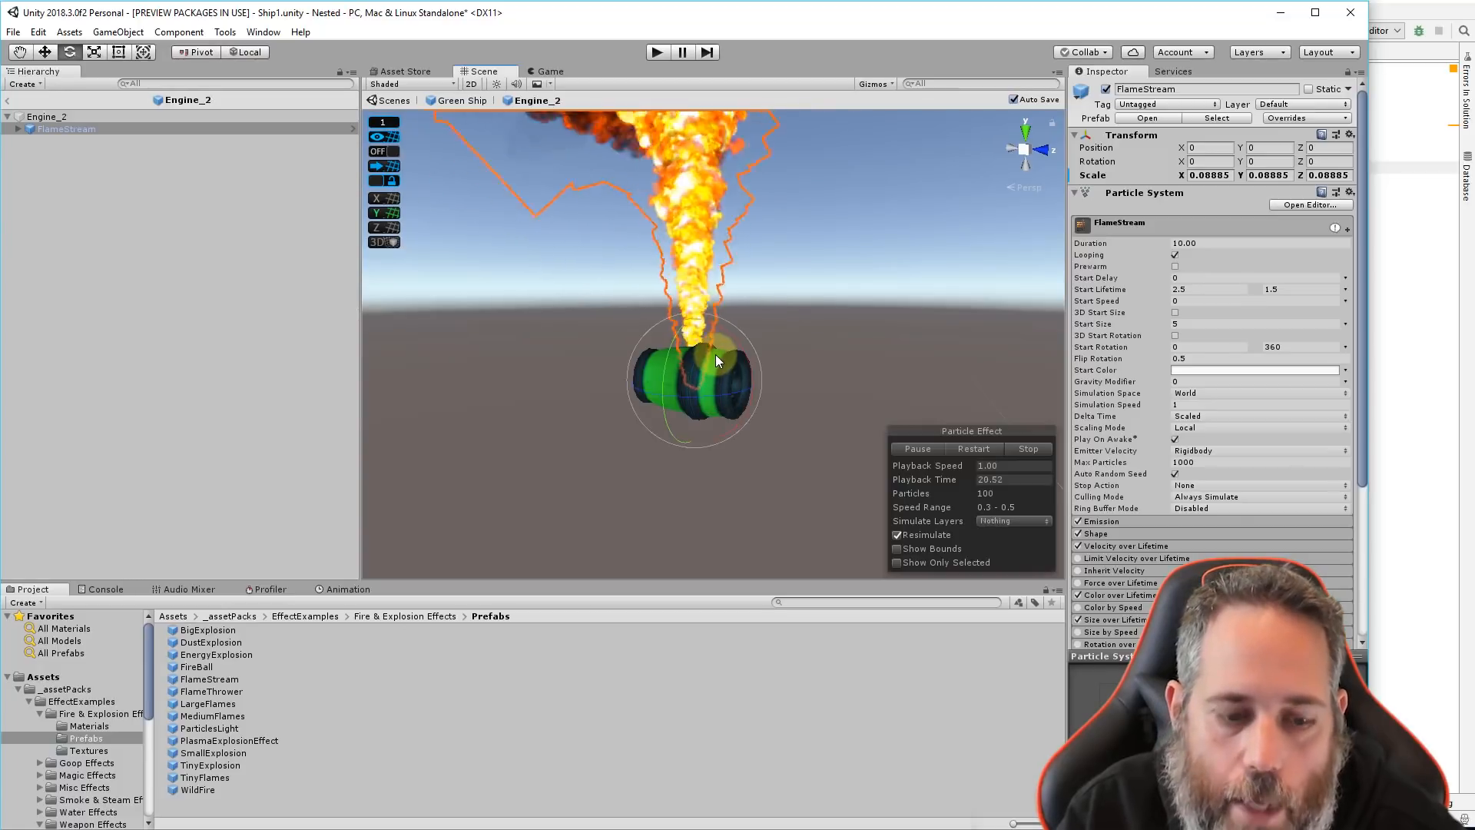
left_click_drag(713, 362, 669, 507, "alt")
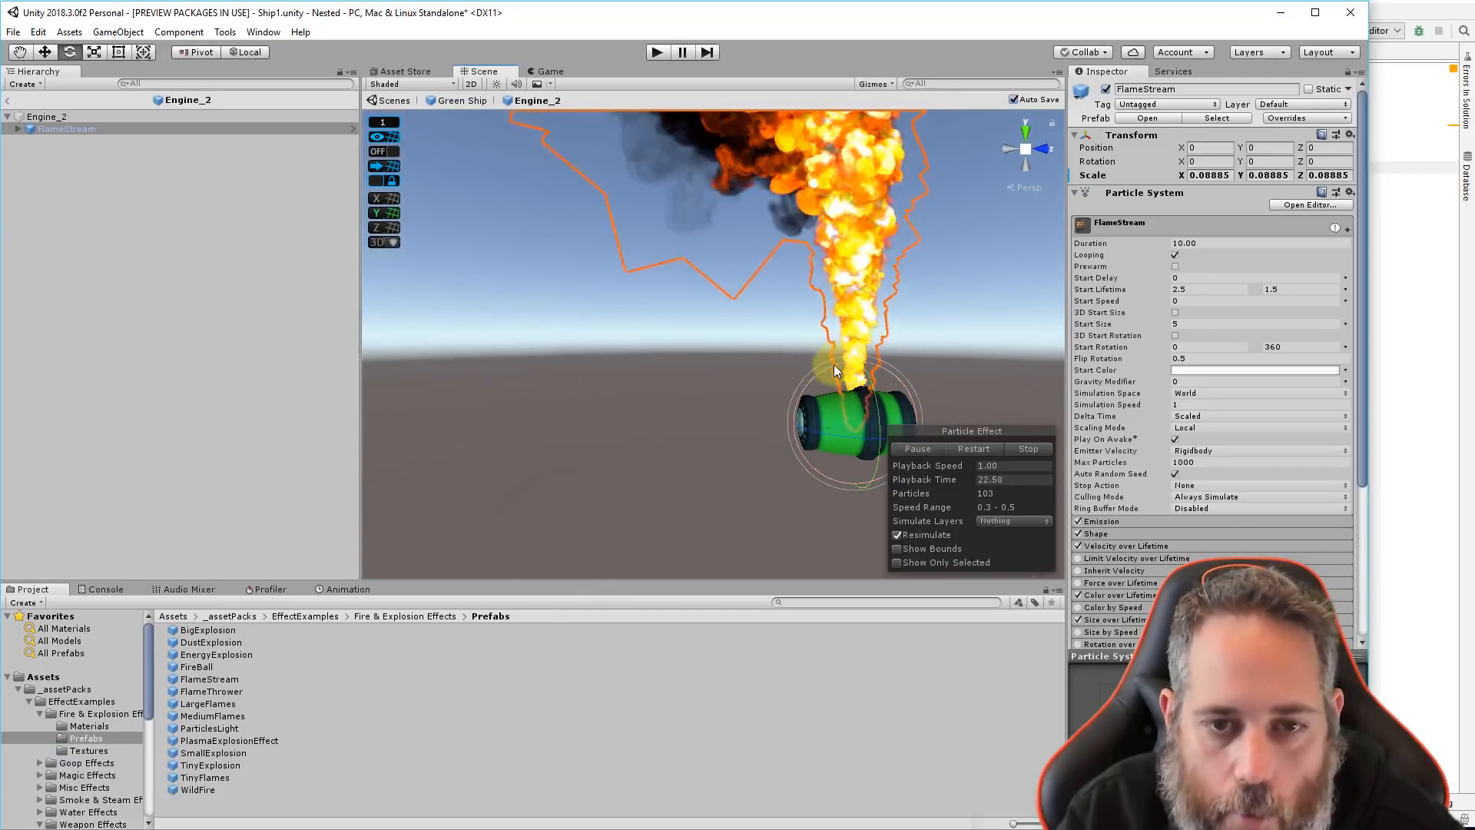
left_click_drag(823, 372, 781, 393)
left_click_drag(701, 450, 671, 477)
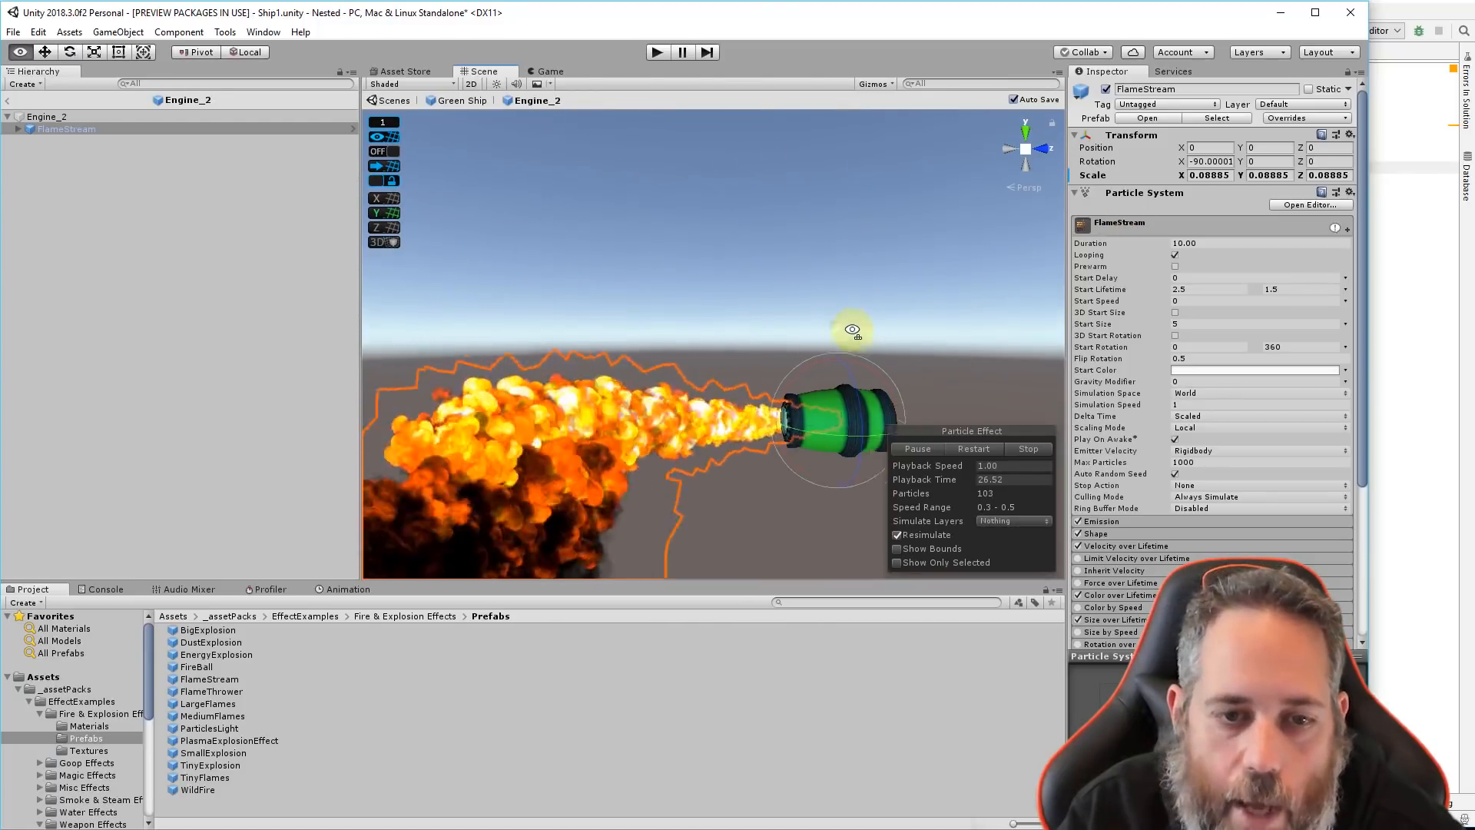
left_click_drag(850, 330, 488, 484, "alt")
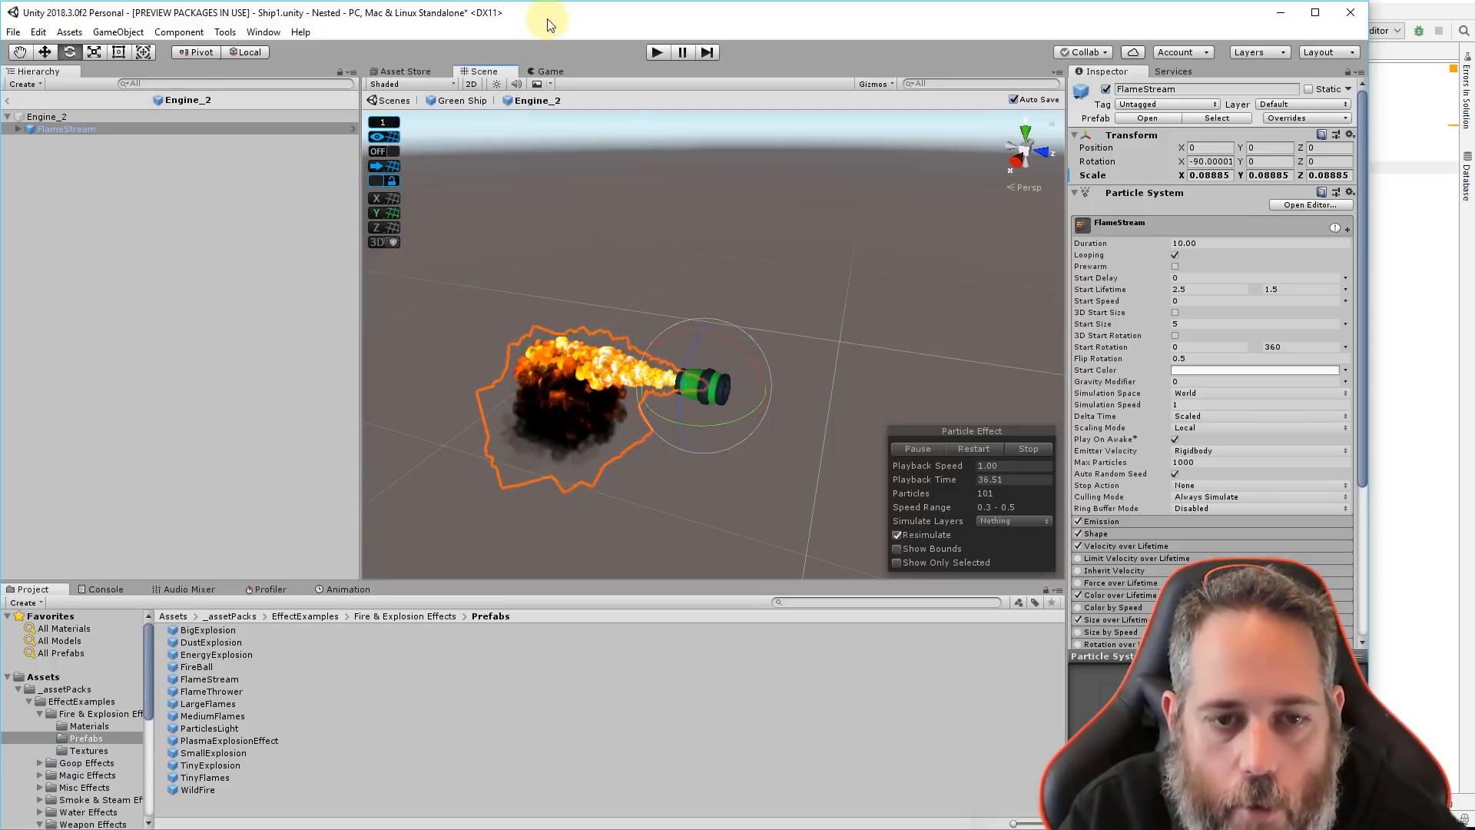
left_click_drag(679, 413, 919, 127)
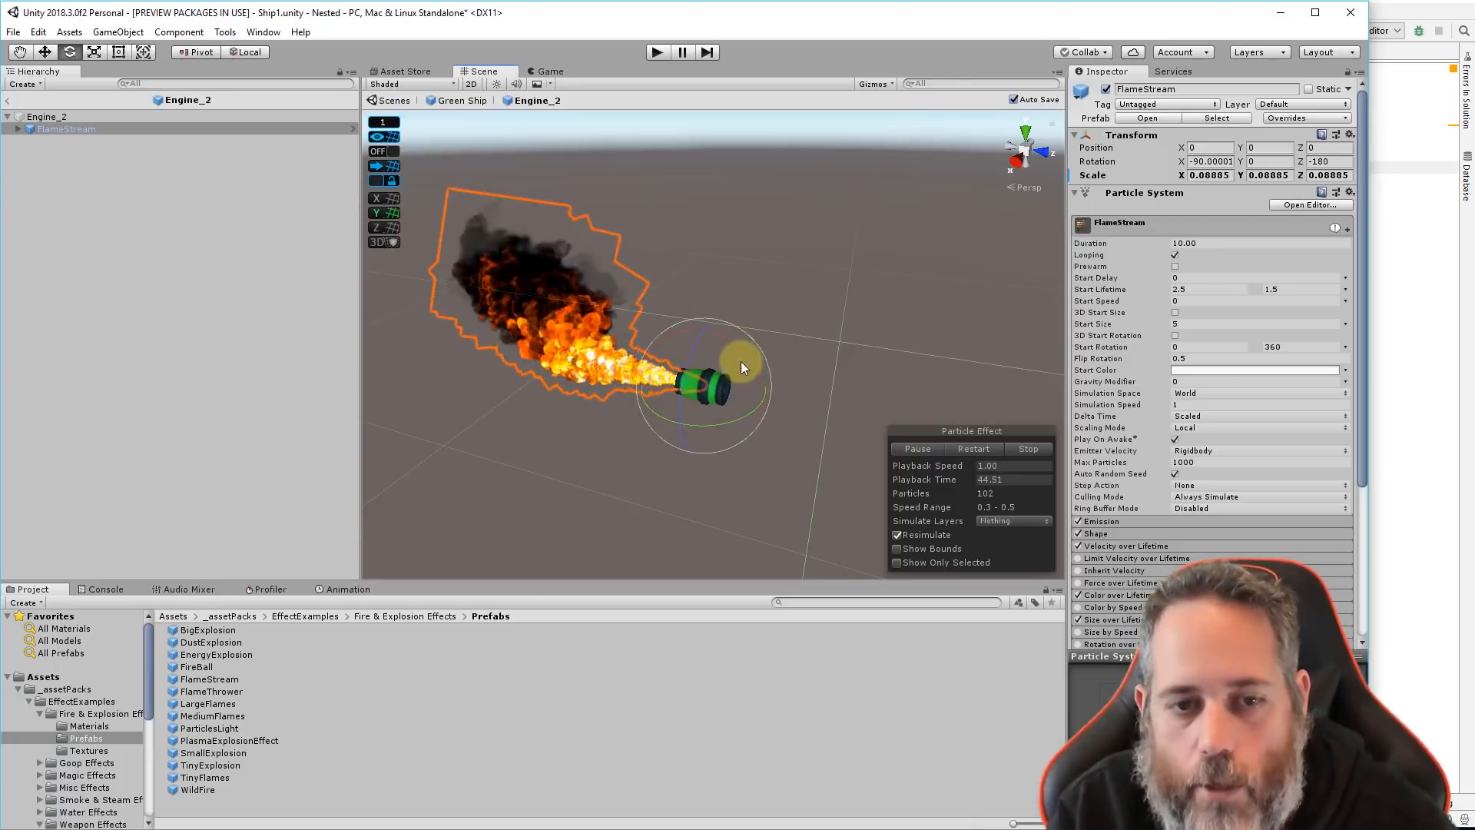
left_click_drag(596, 361, 471, 259, "alt")
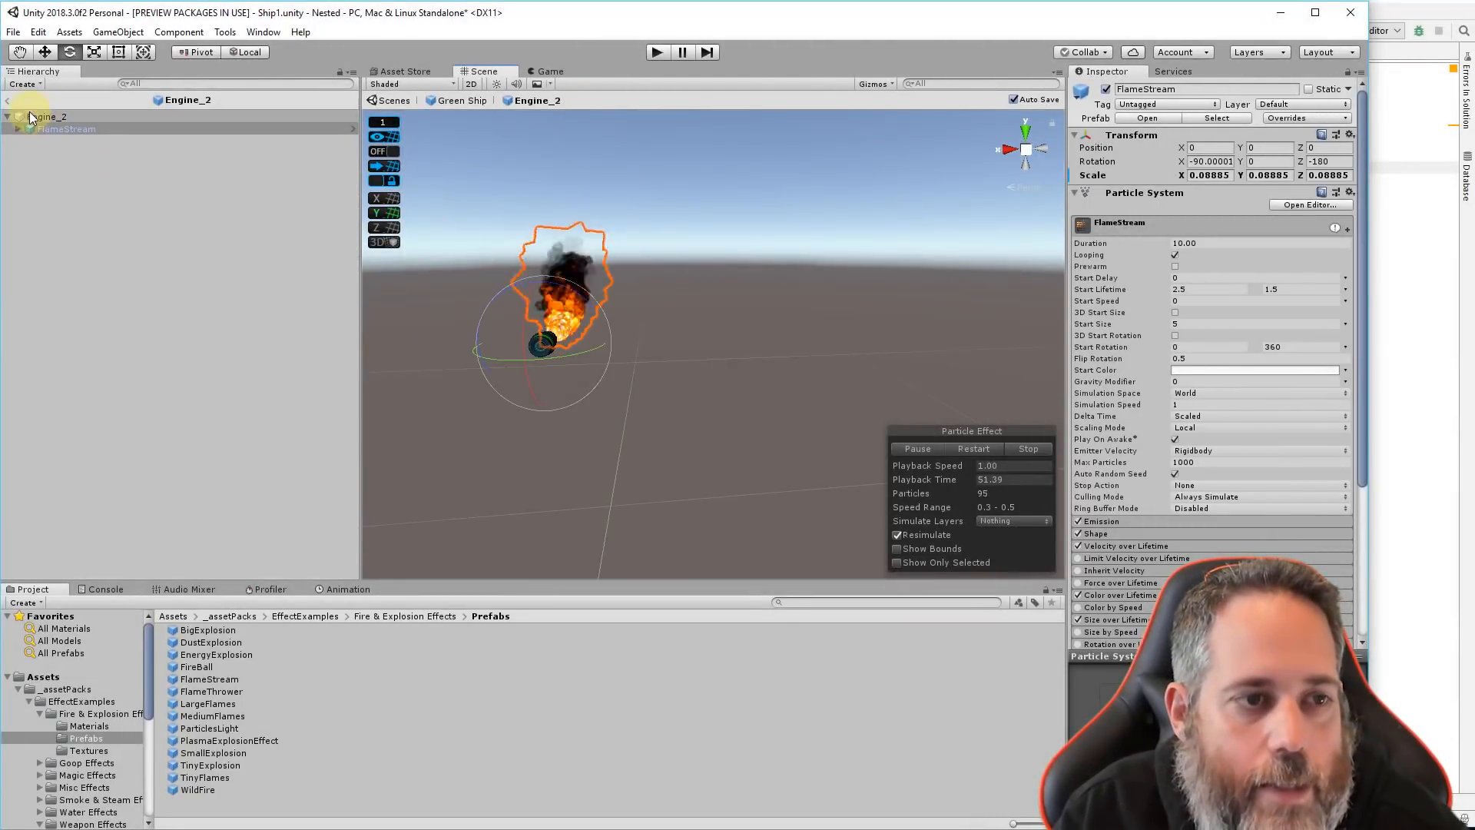
Return to the Green Ship prefab and duplicate its nested Engine_2 prefab three times
left_click(6, 101)
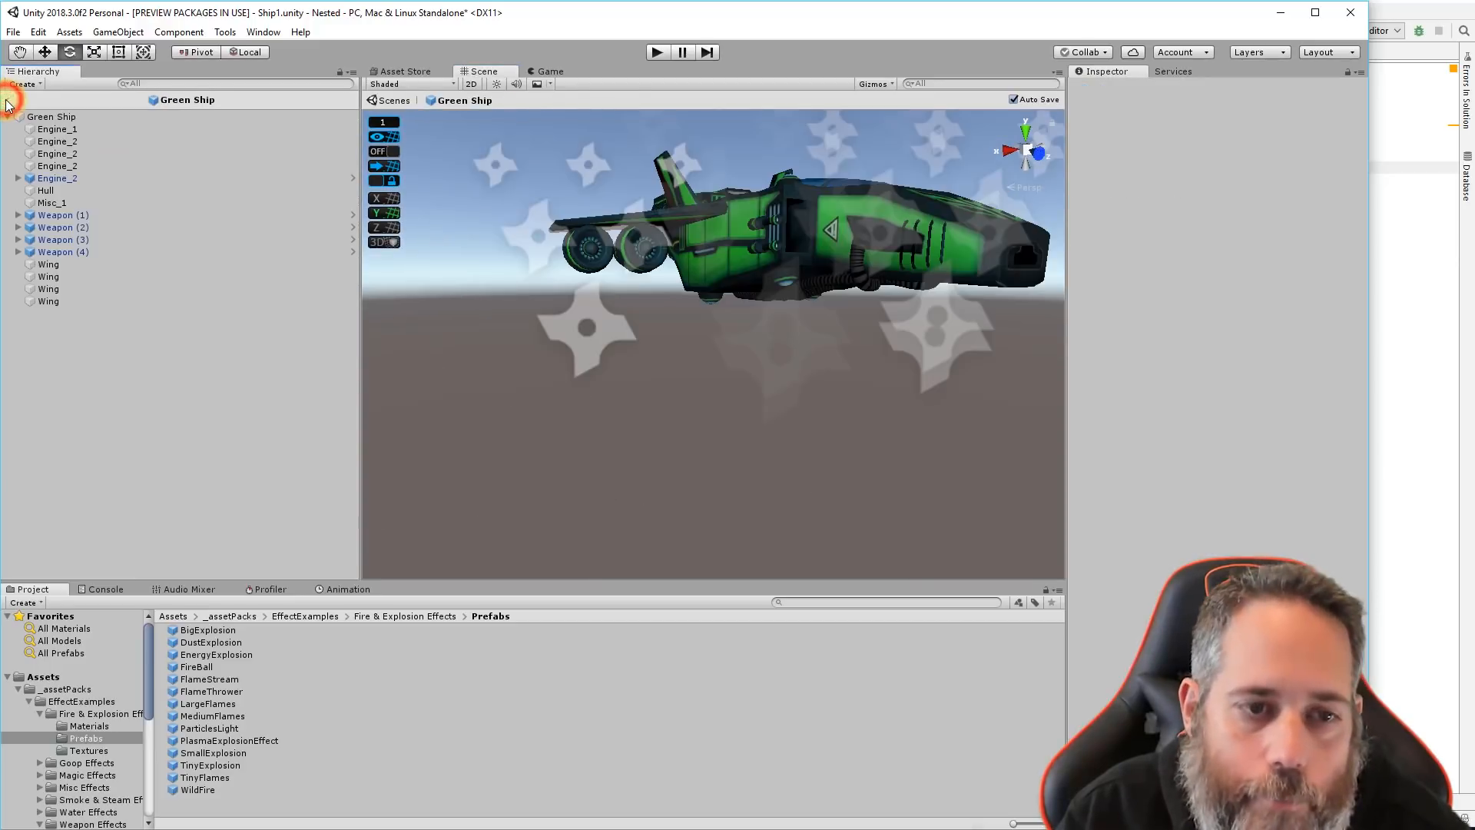
left_click(62, 178)
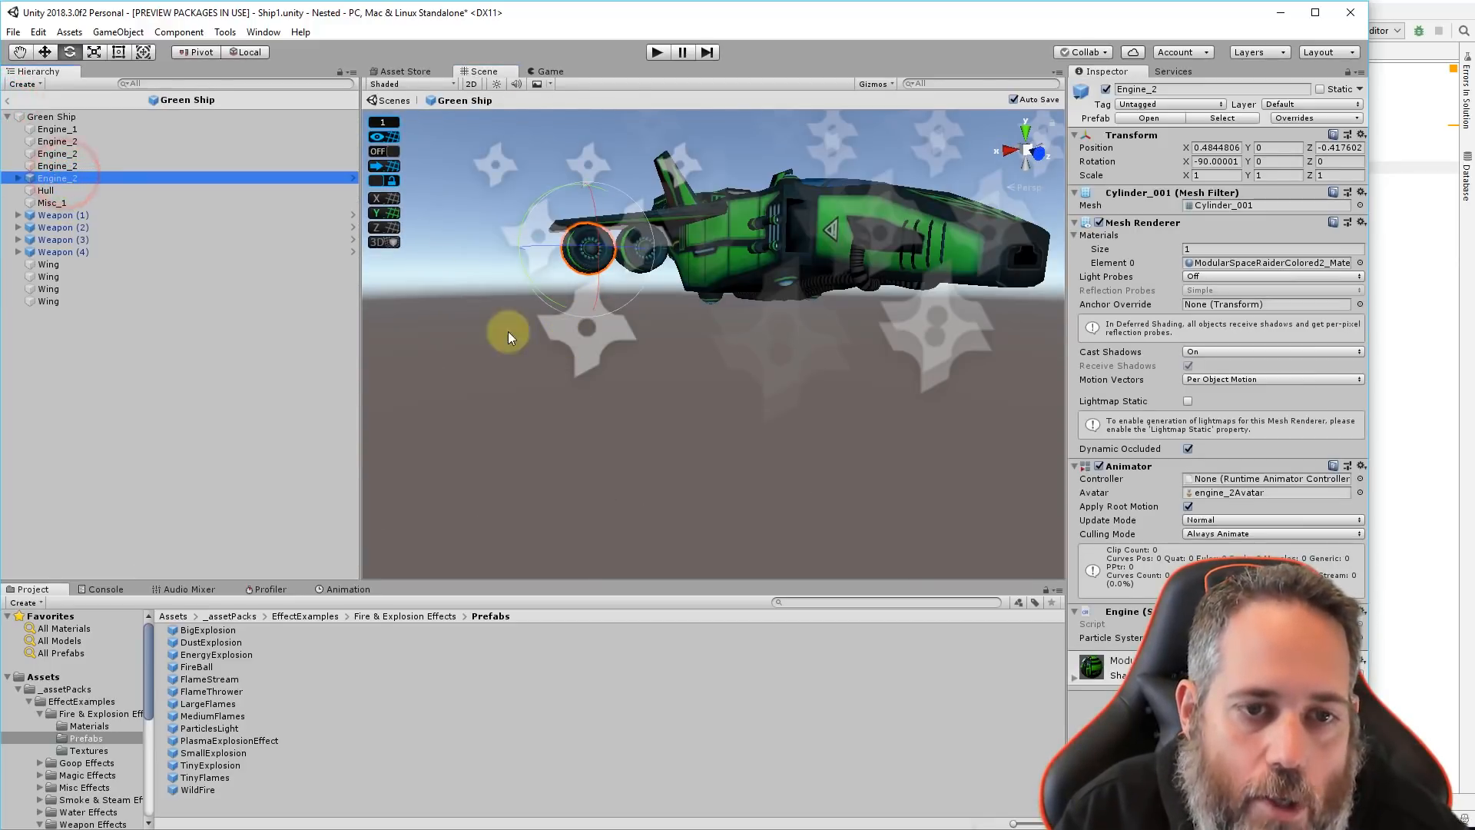
left_click(66, 166)
left_click(83, 177)
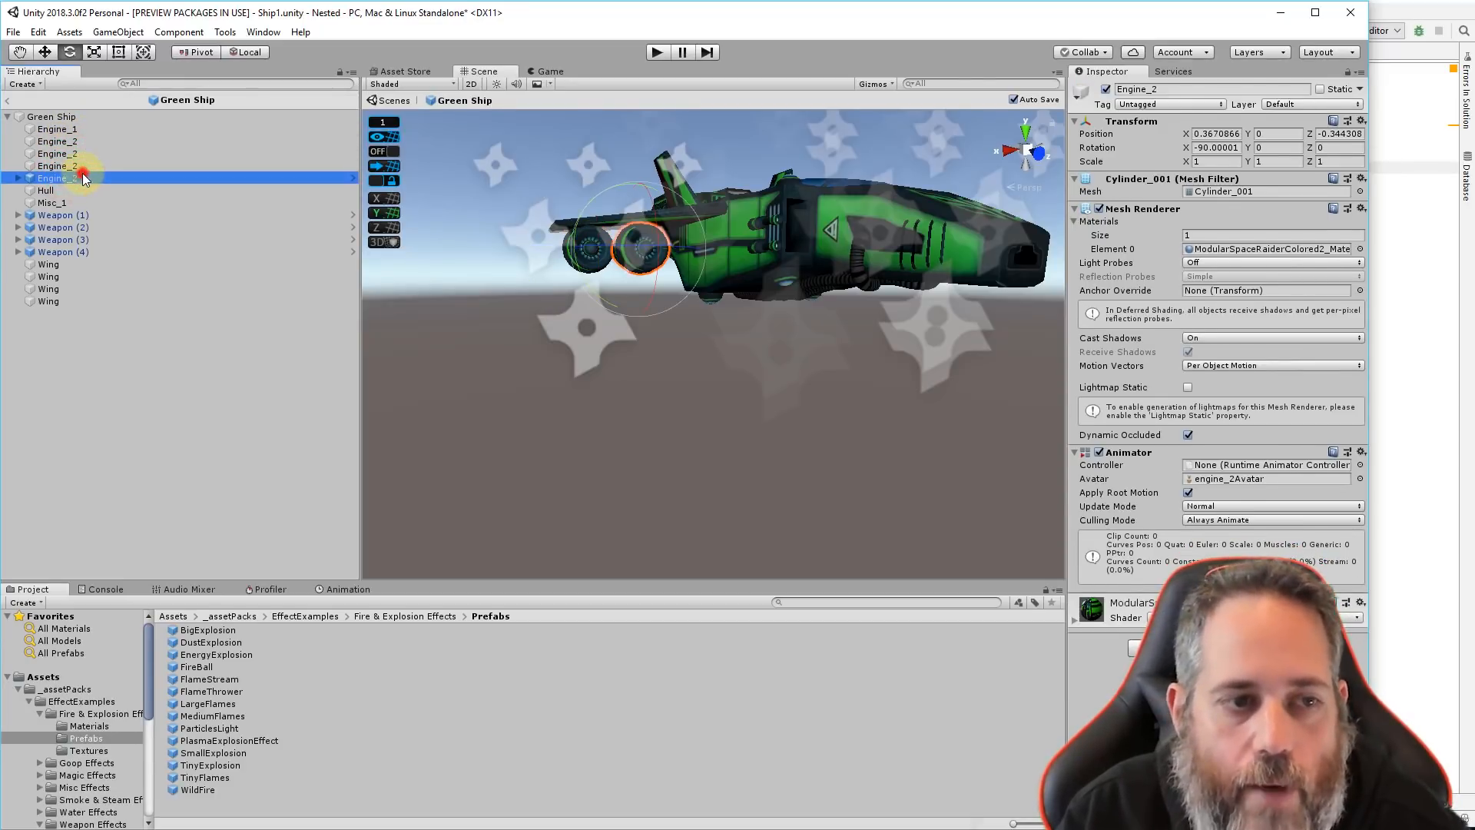
key("ctrl+d")
key("ctrl+d")
key("ctrl+d")
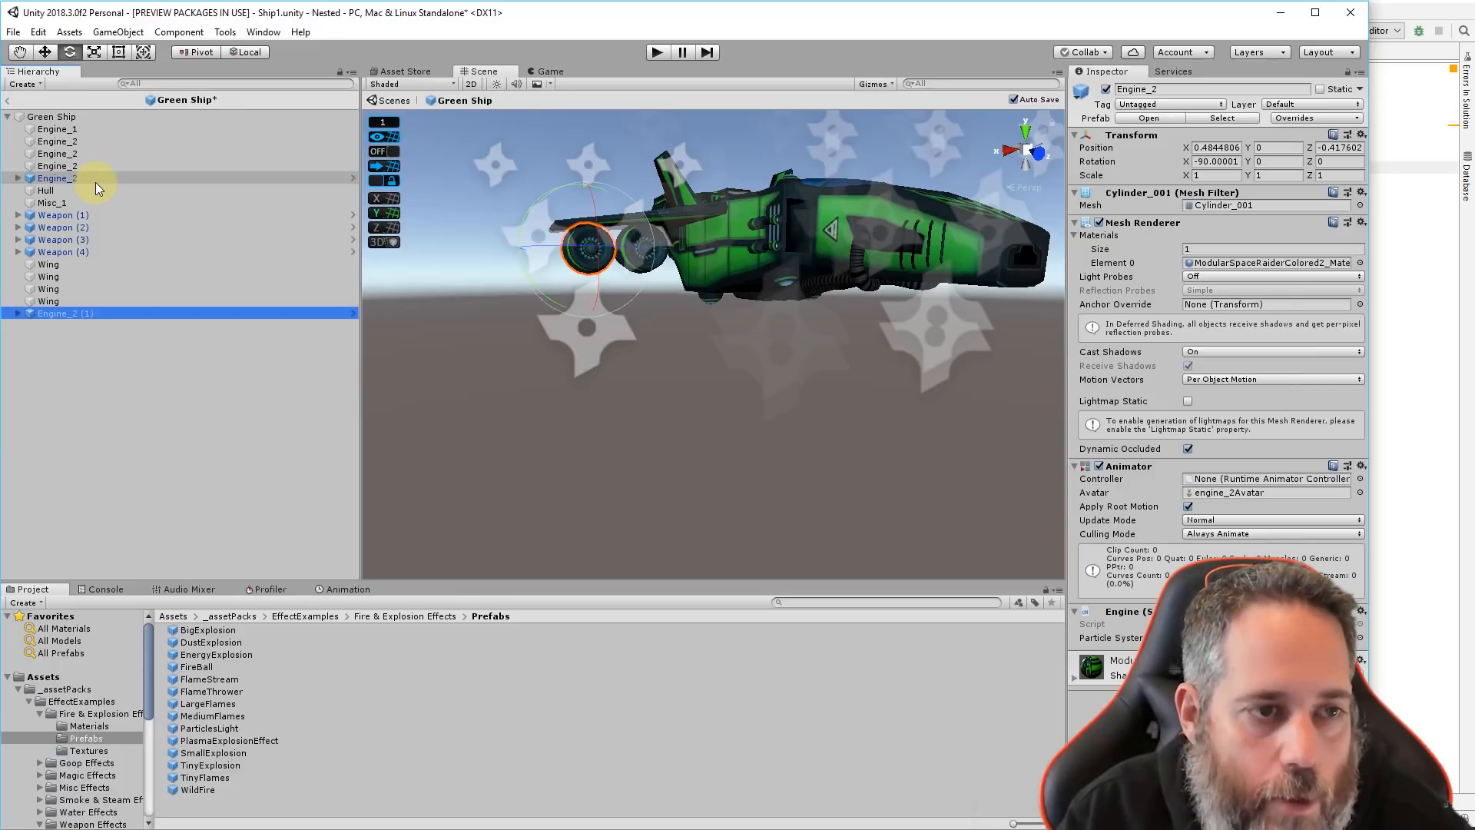
Copy the Transform values of the last non-prefab Engine_2 onto Engine_2 (1)
left_click(81, 164)
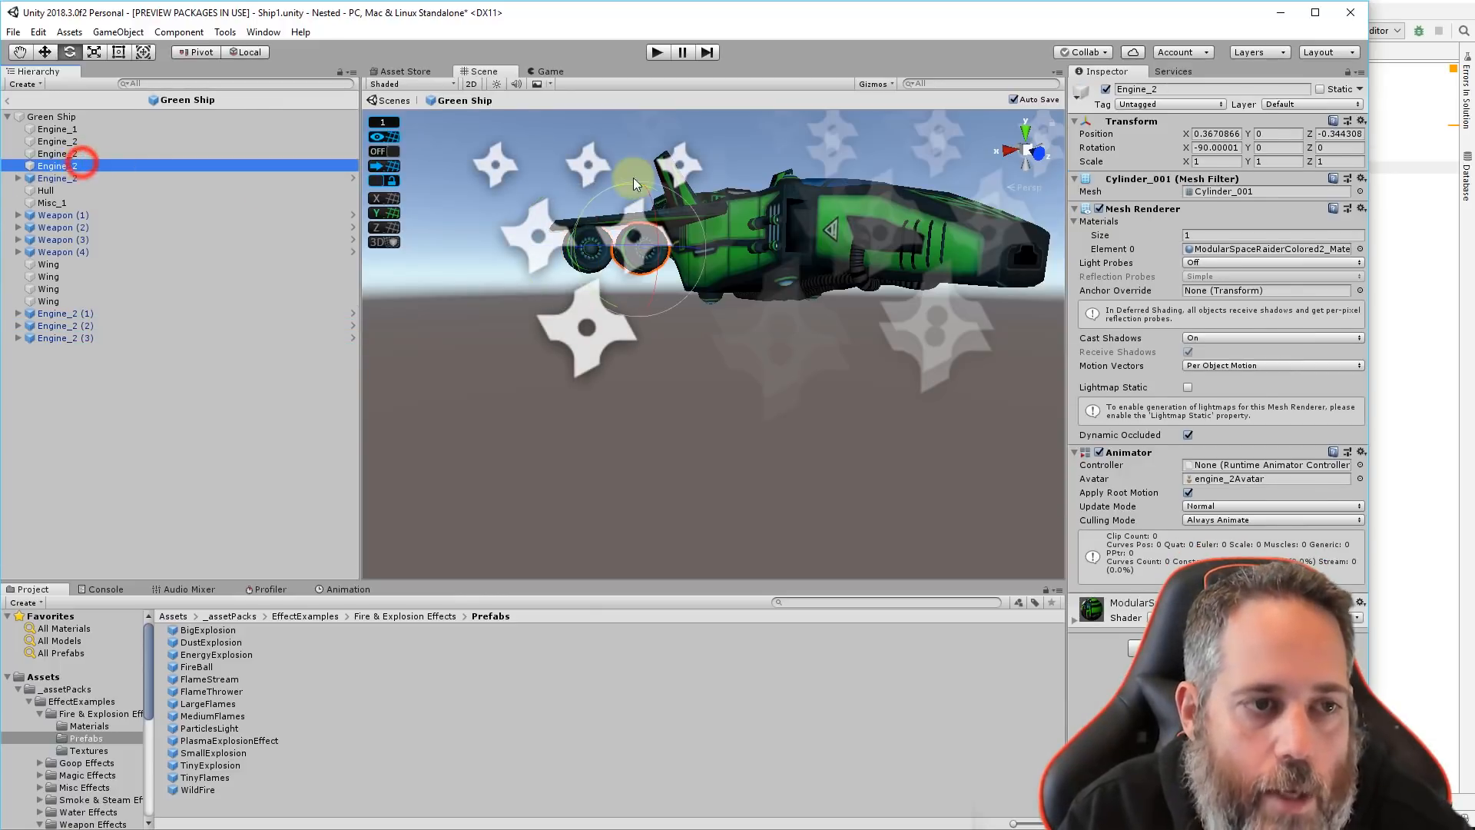
right_click(1124, 123)
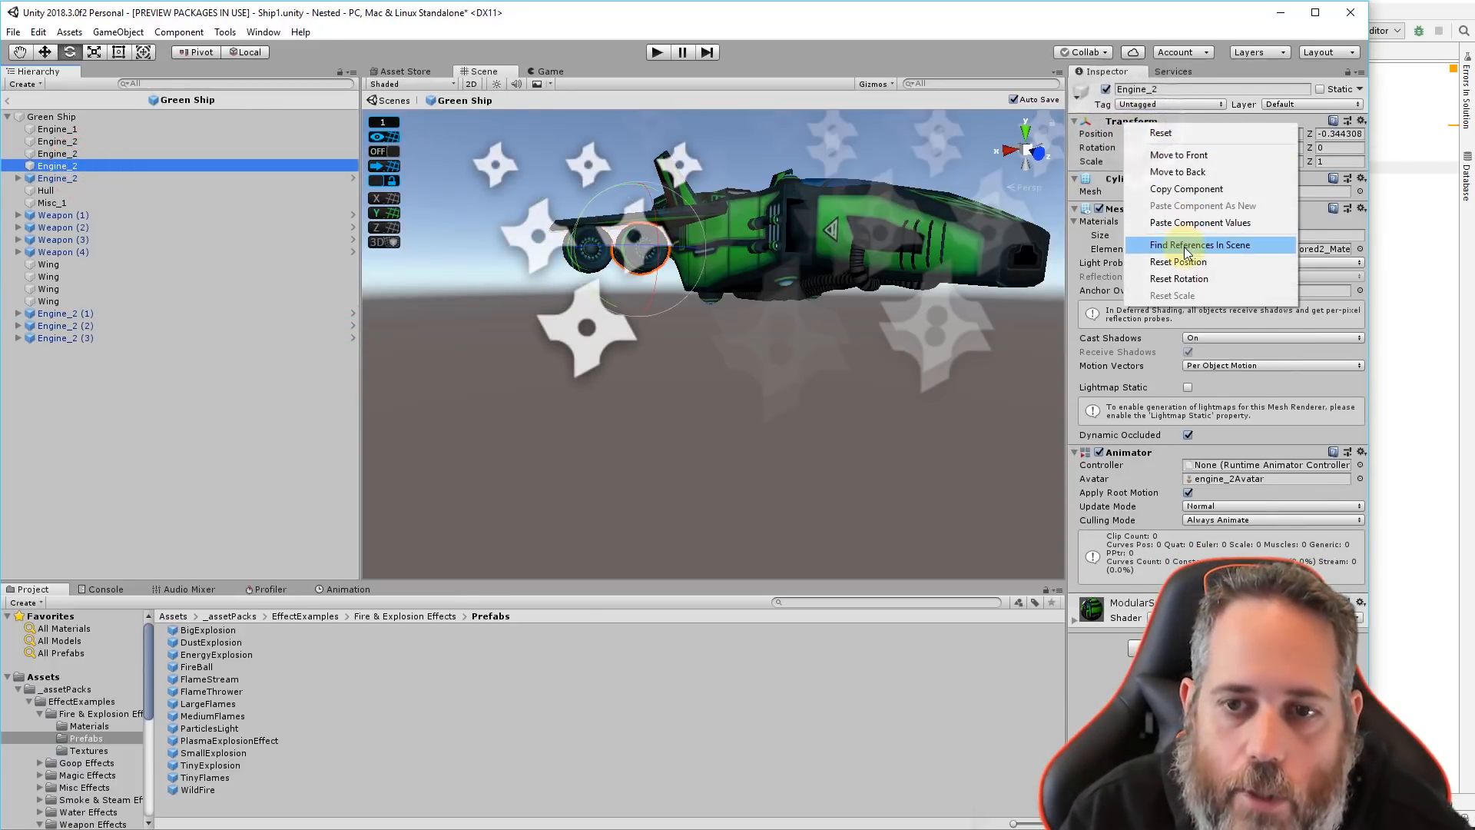
left_click(1184, 190)
left_click(169, 314)
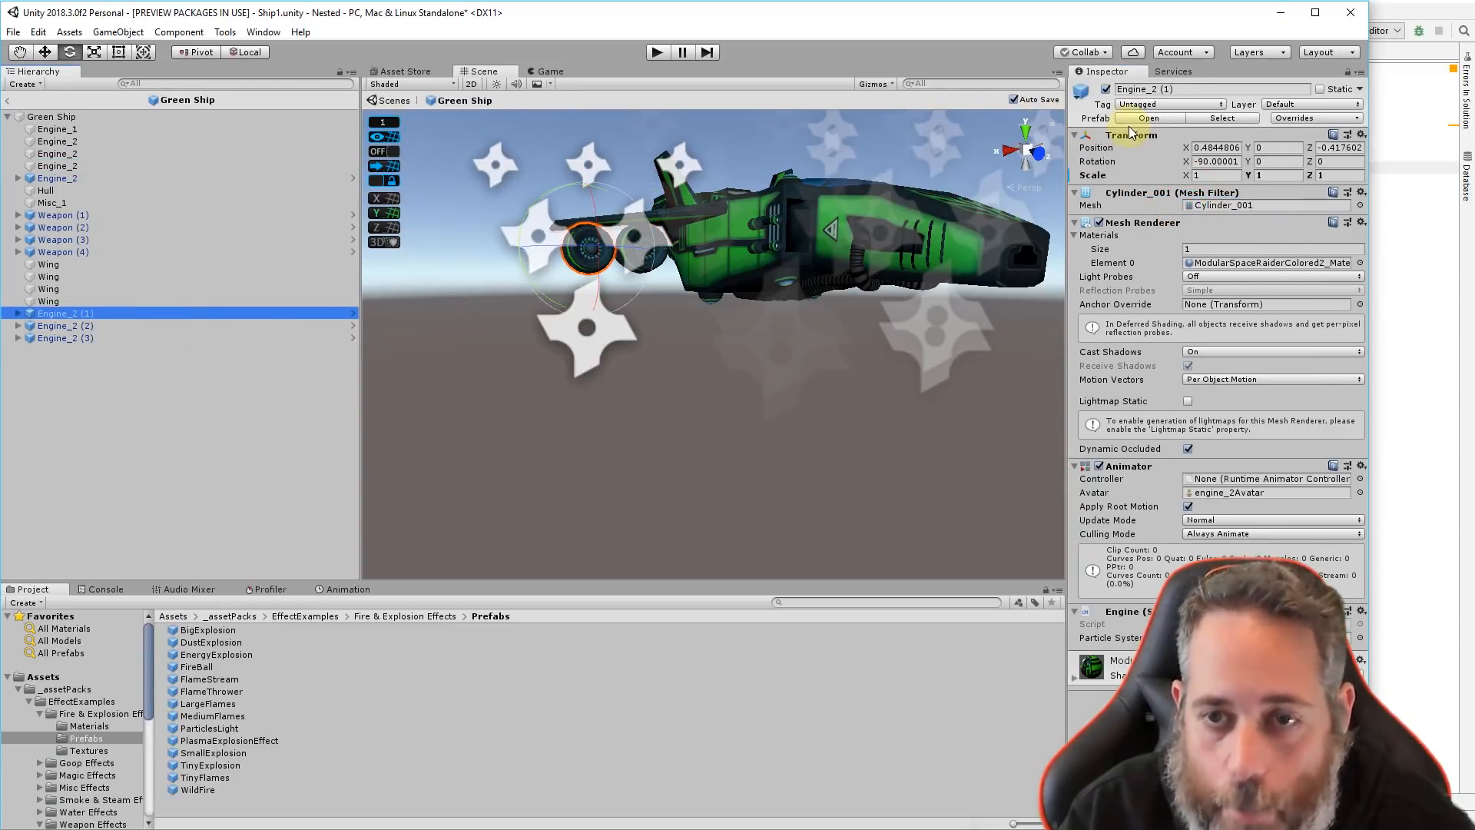
right_click(1131, 134)
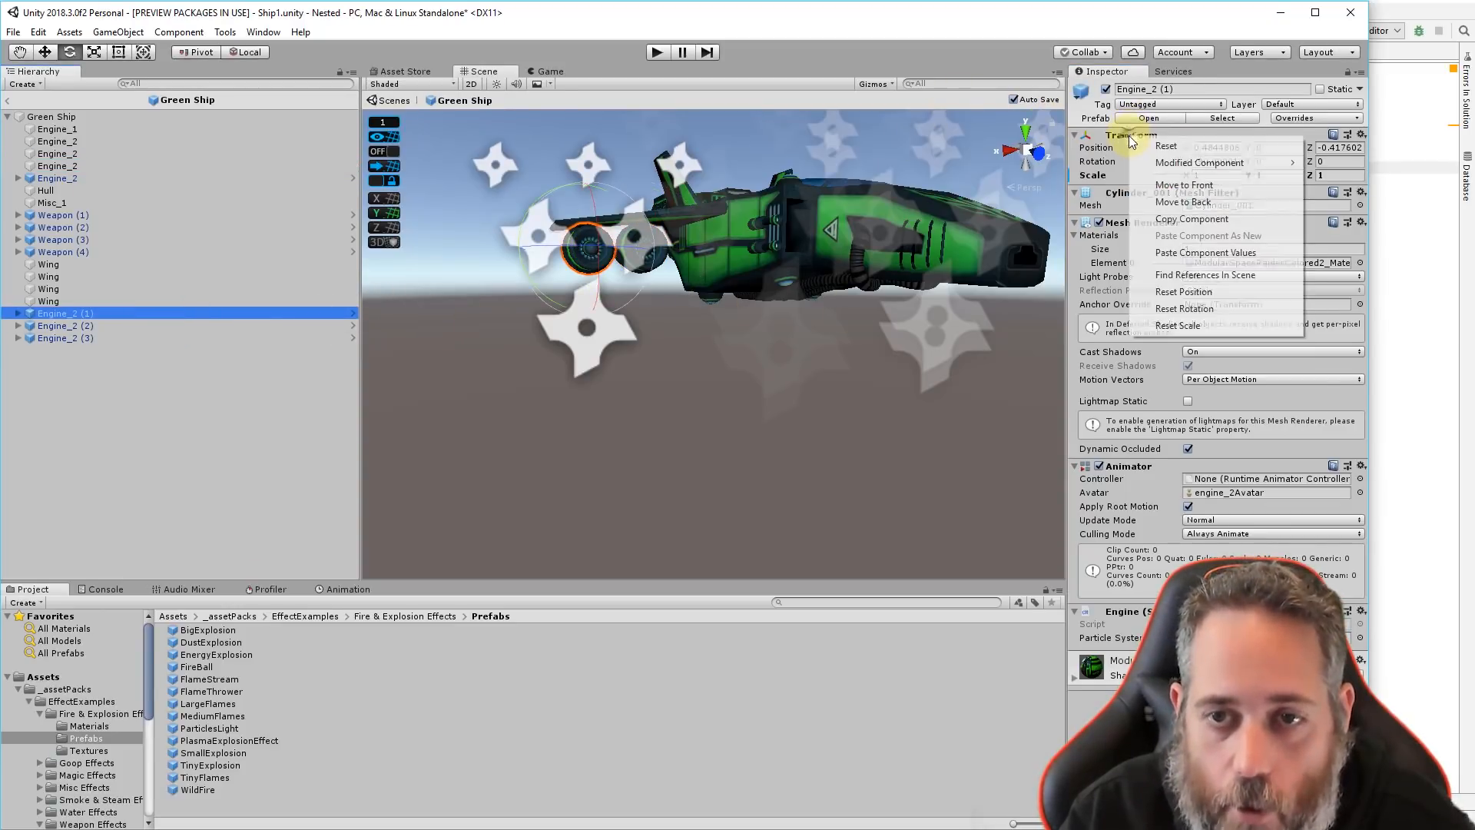
left_click(1171, 252)
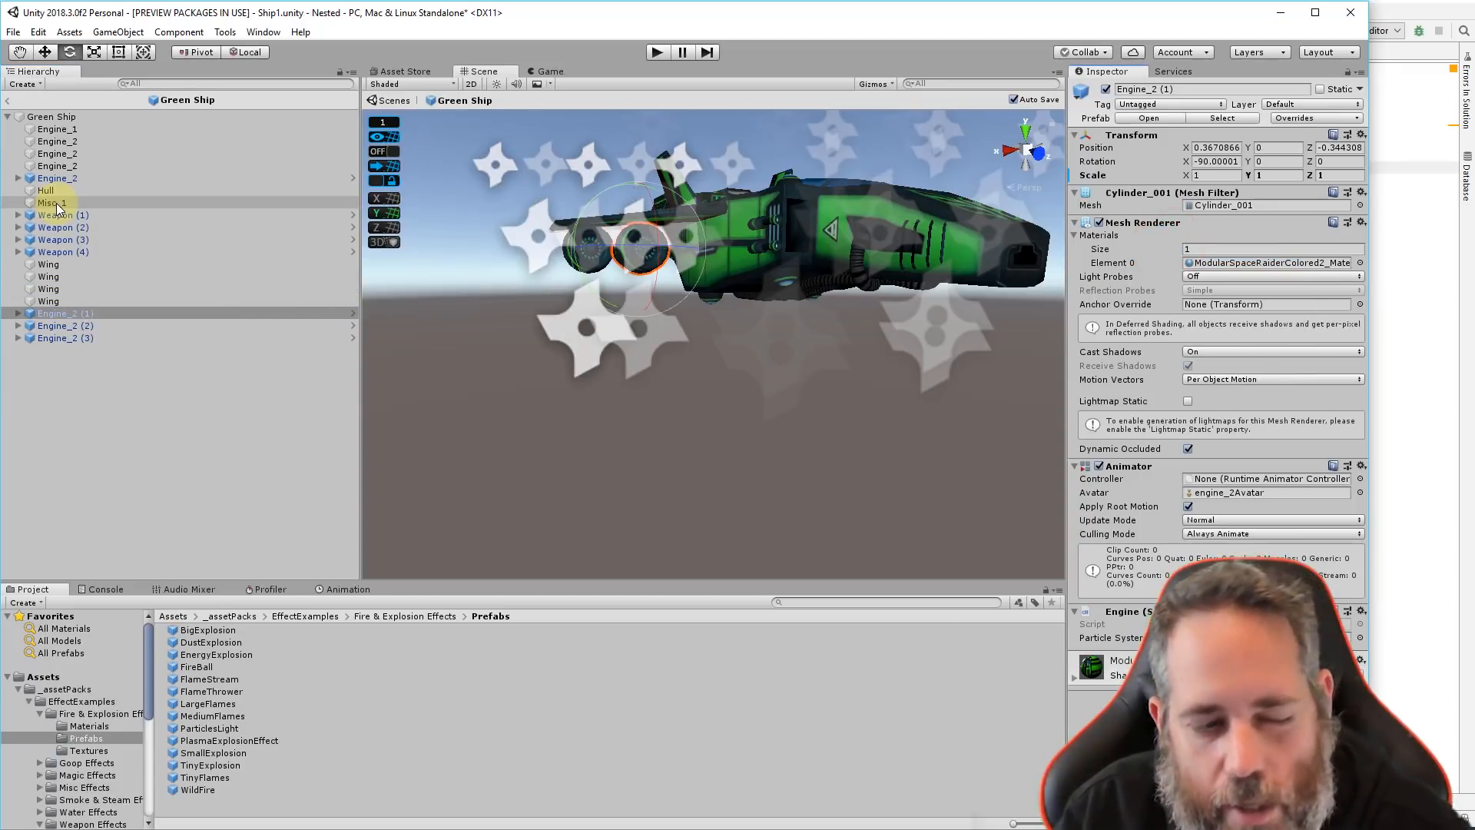
Copy the Transform values of the middle non-prefab Engine_2 onto Engine_2 (2)
left_click(71, 154)
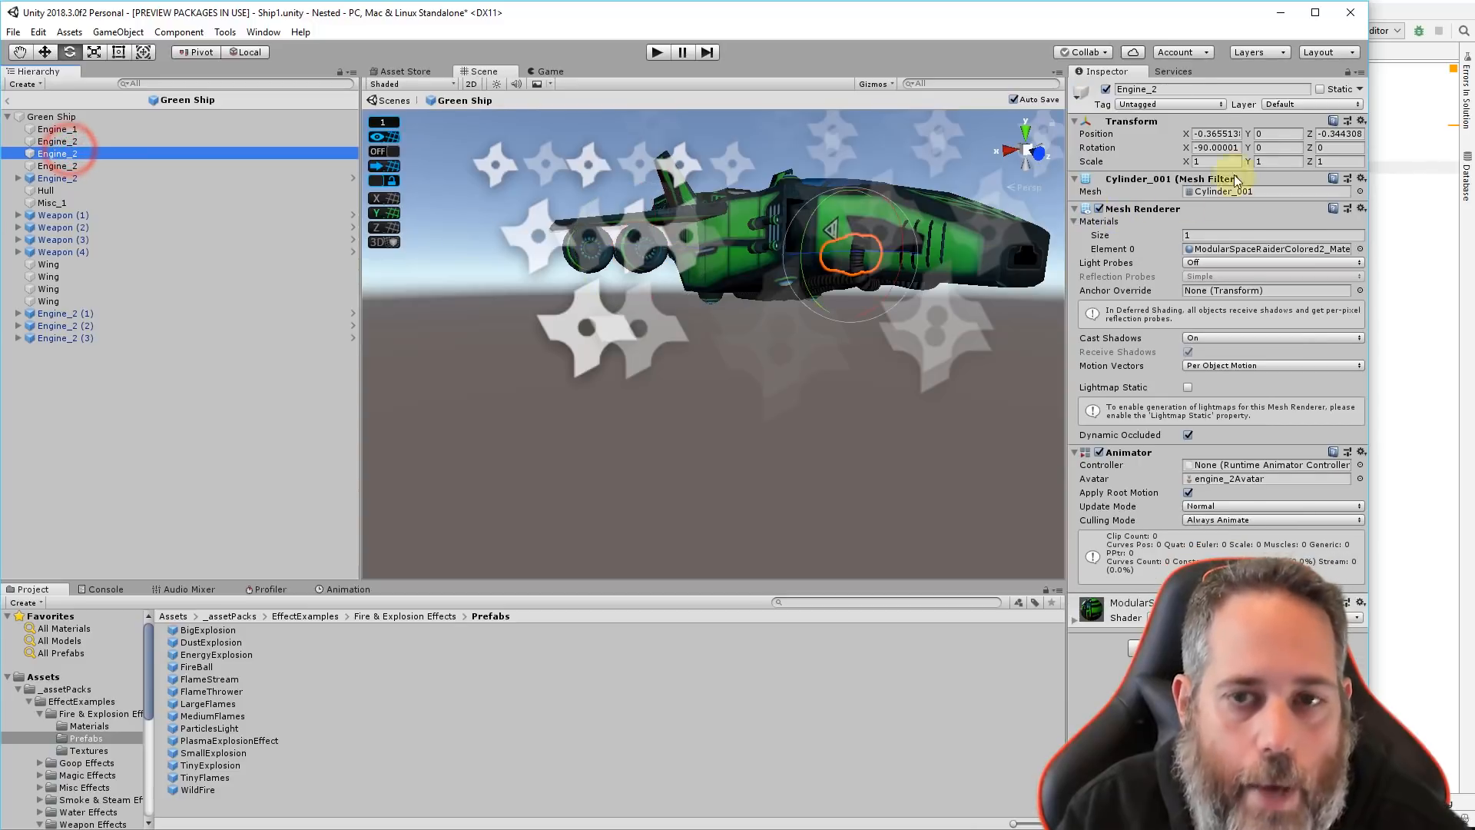
right_click(1148, 127)
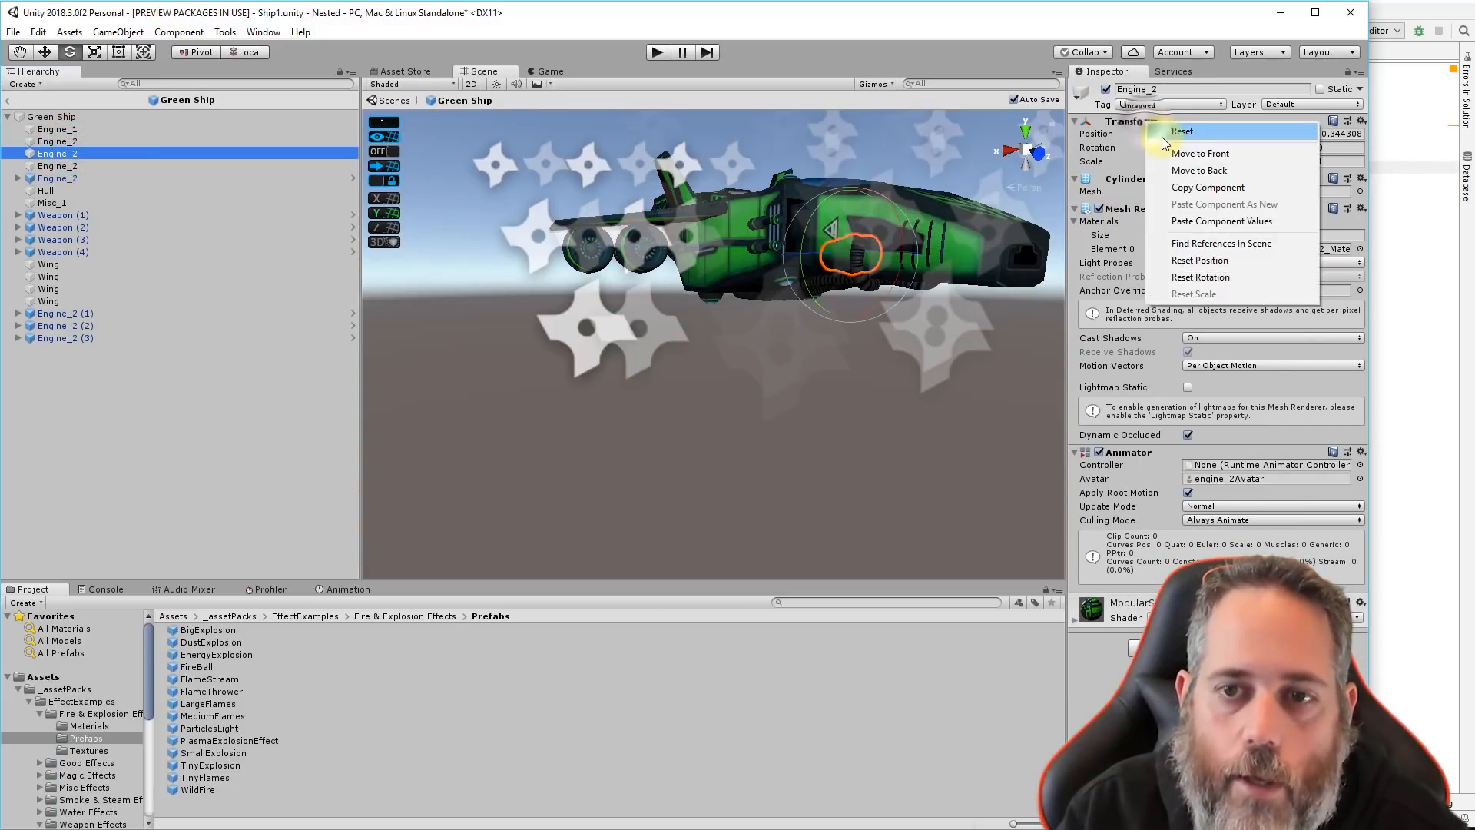
left_click(1169, 191)
left_click(127, 326)
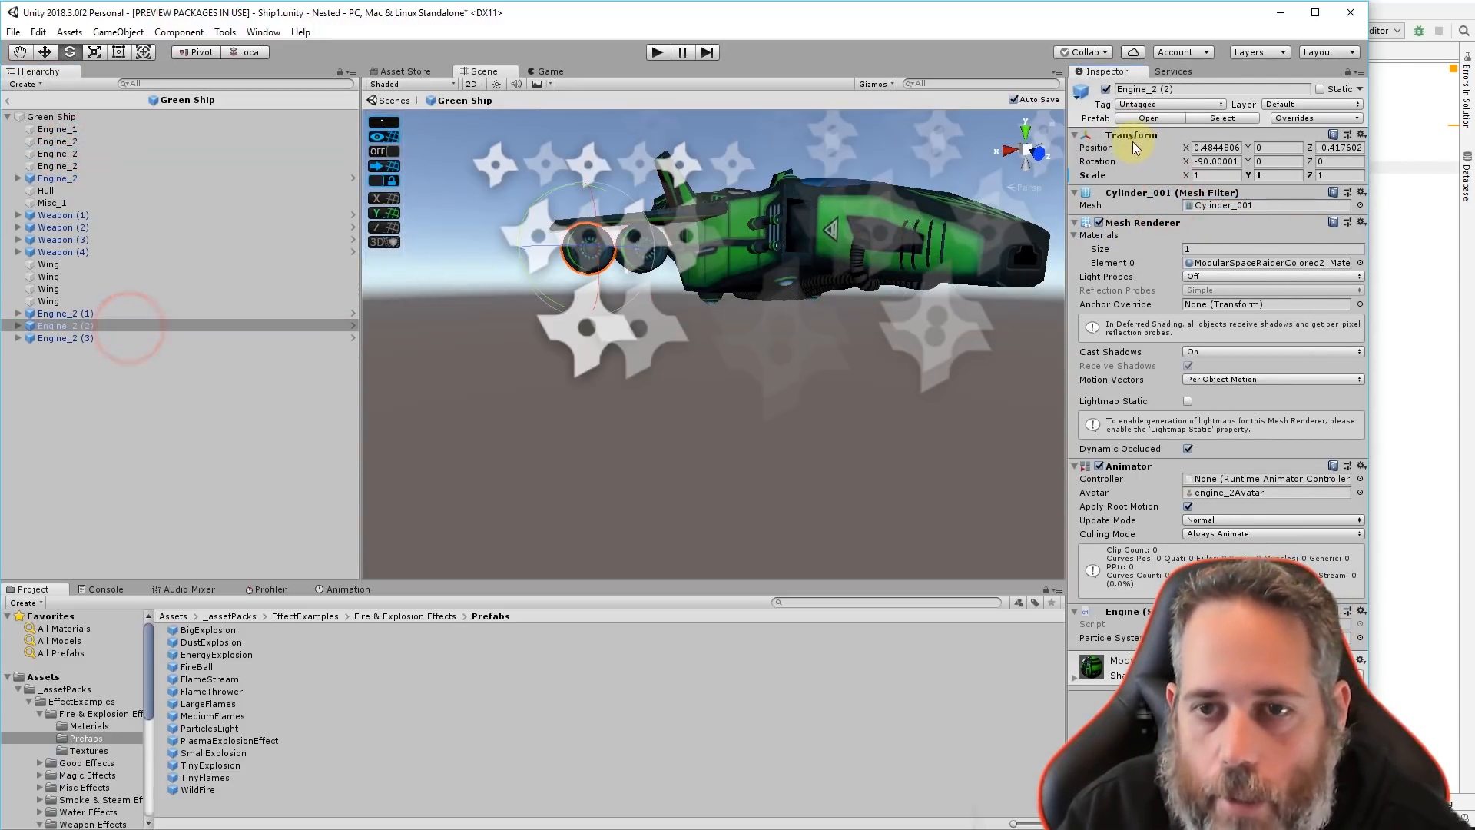
right_click(1126, 140)
left_click(1161, 255)
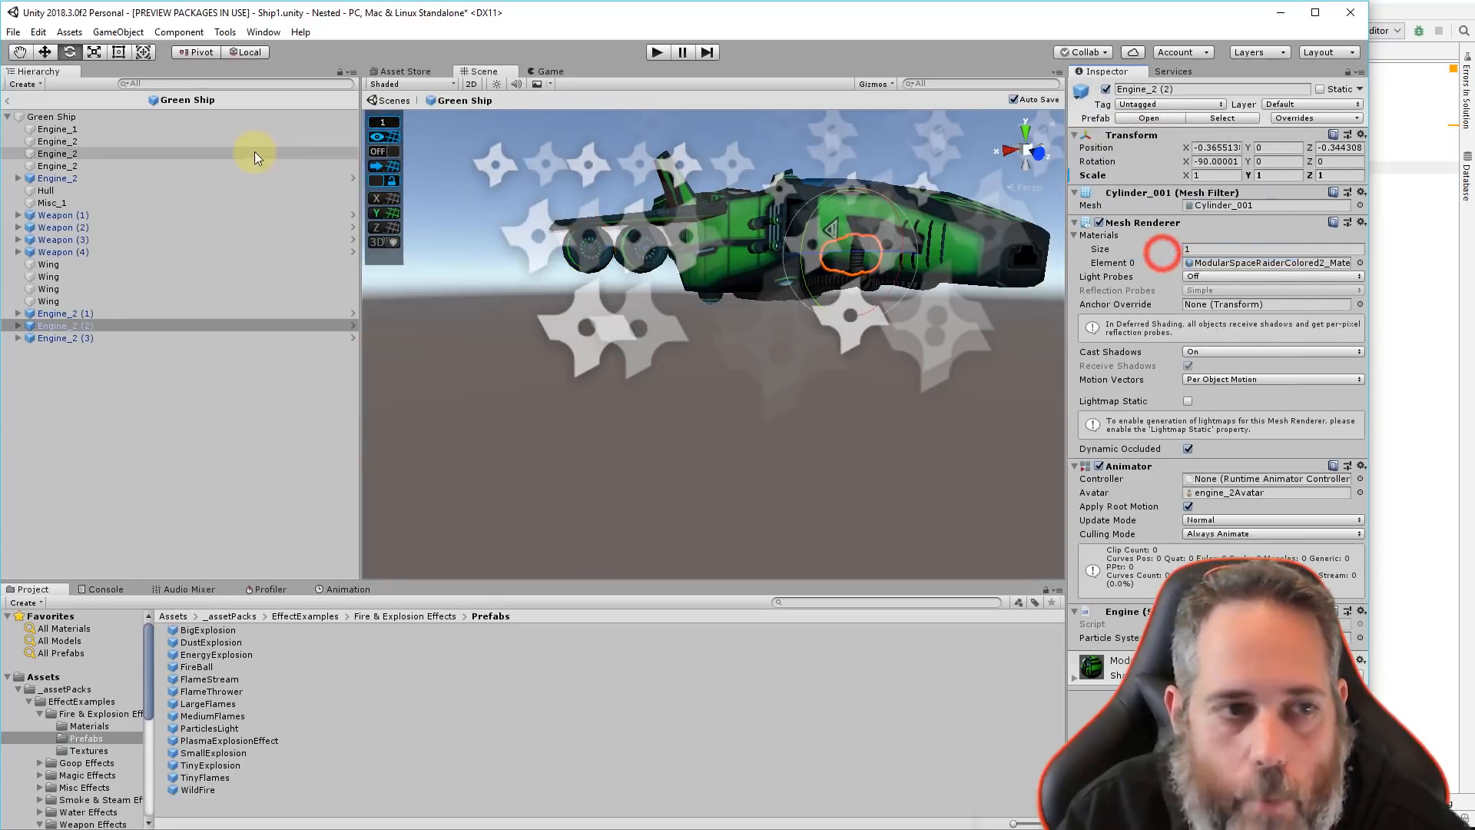
Copy the Transform values of the last non-prefab Engine_2 onto Engine_2 (3)
left_click(106, 167)
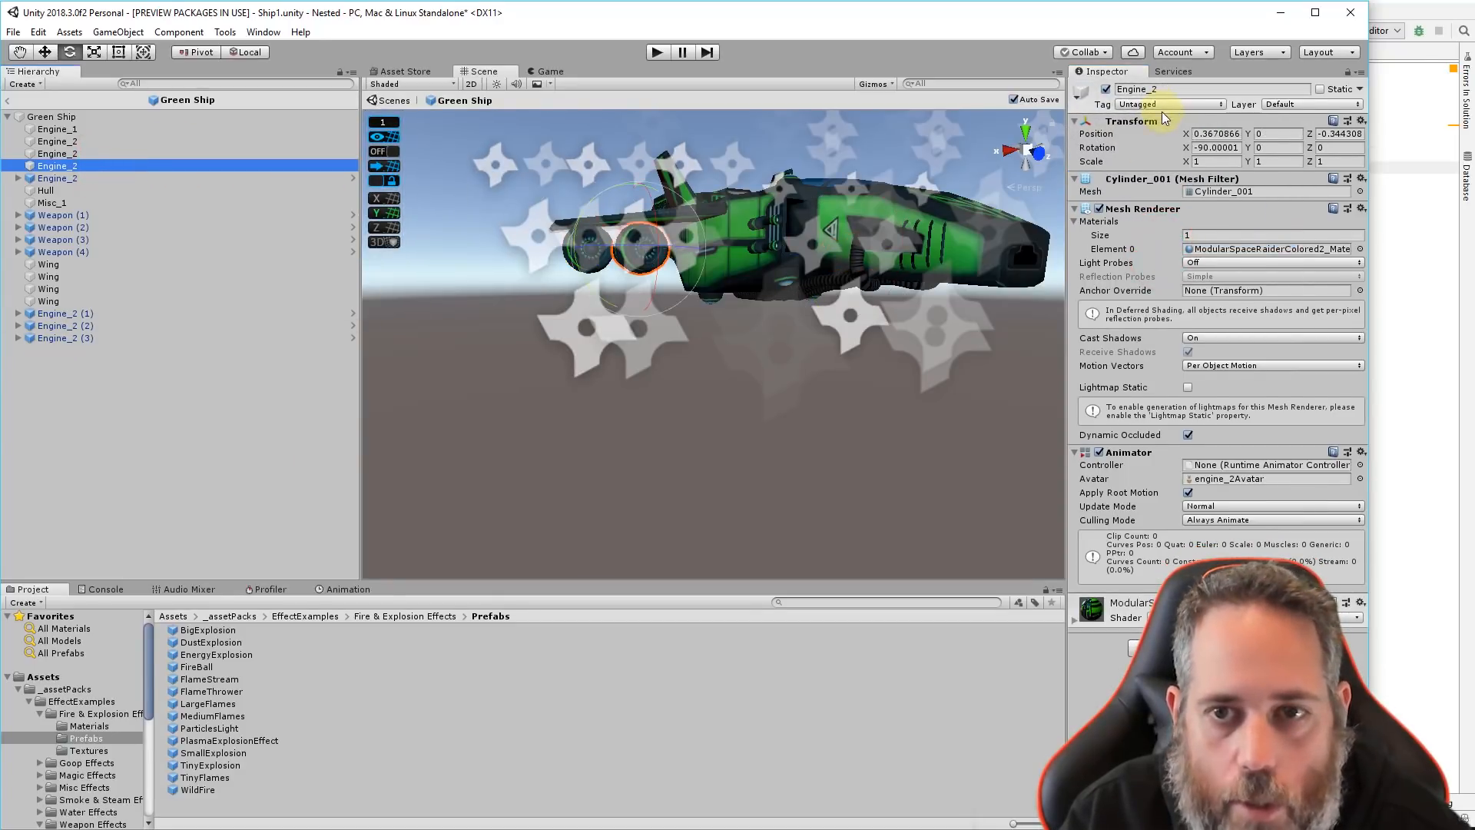
right_click(1165, 117)
left_click(1184, 187)
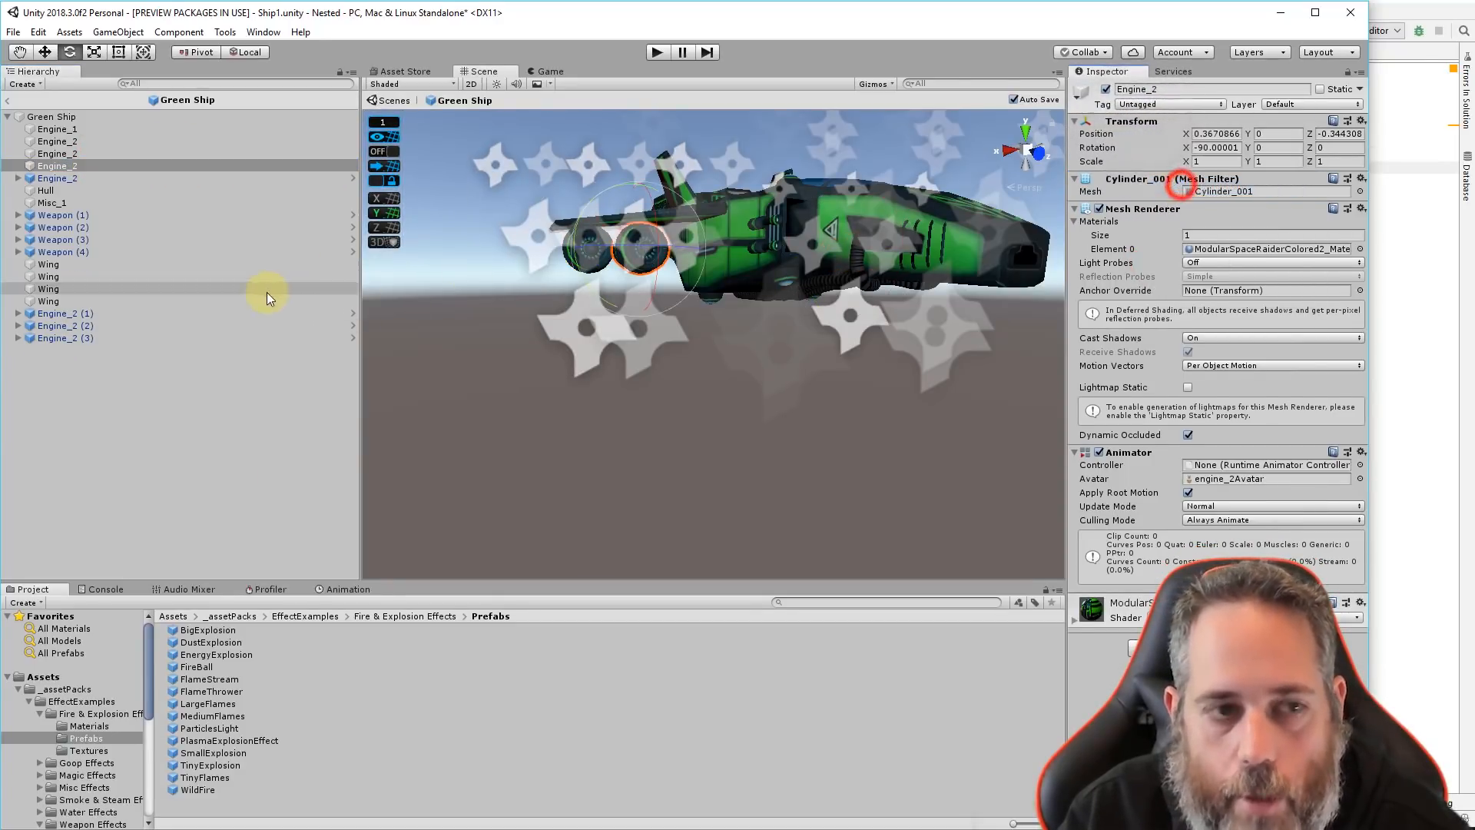
left_click(104, 339)
right_click(1148, 137)
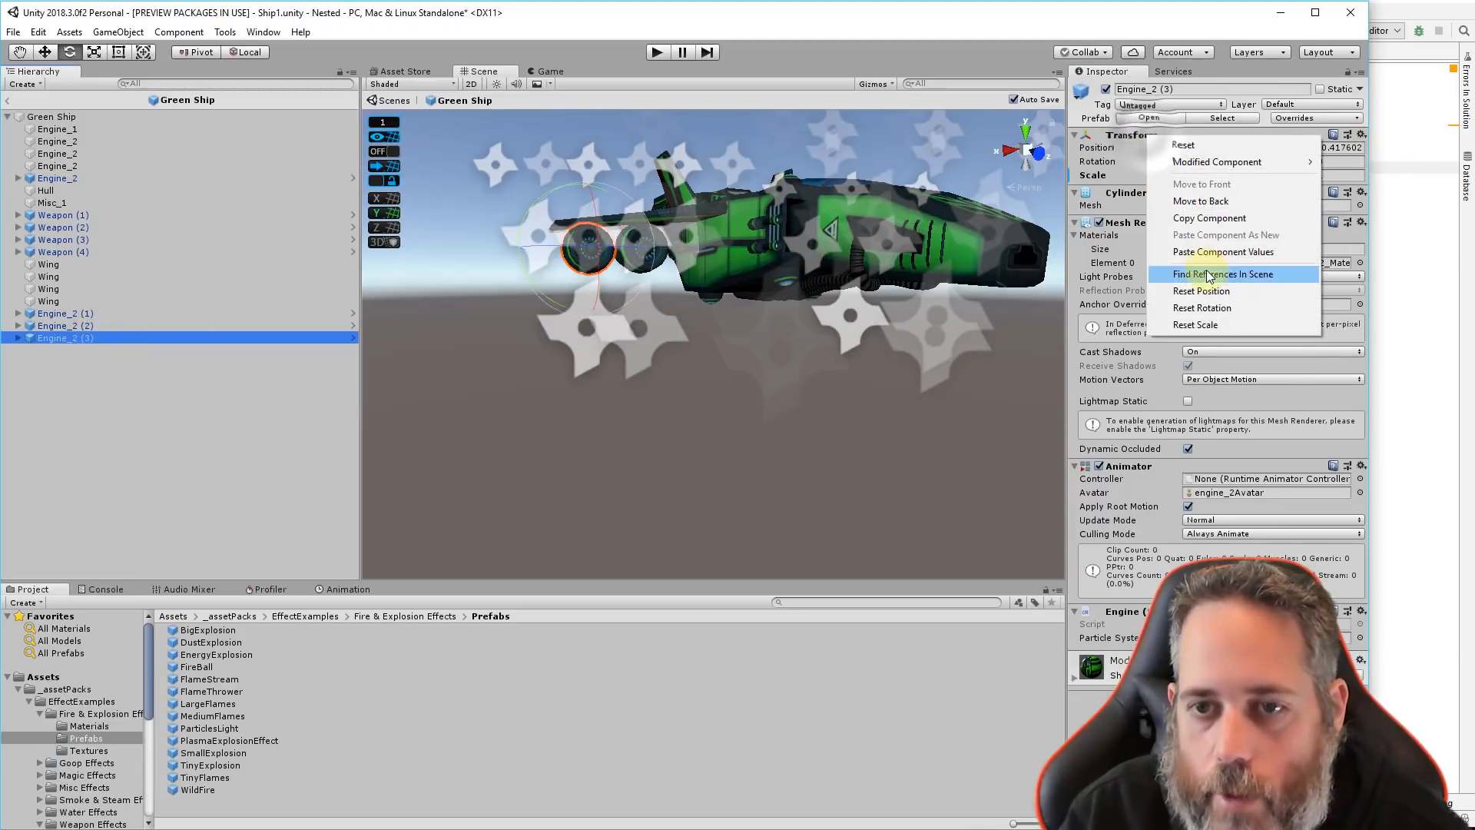
left_click(1191, 254)
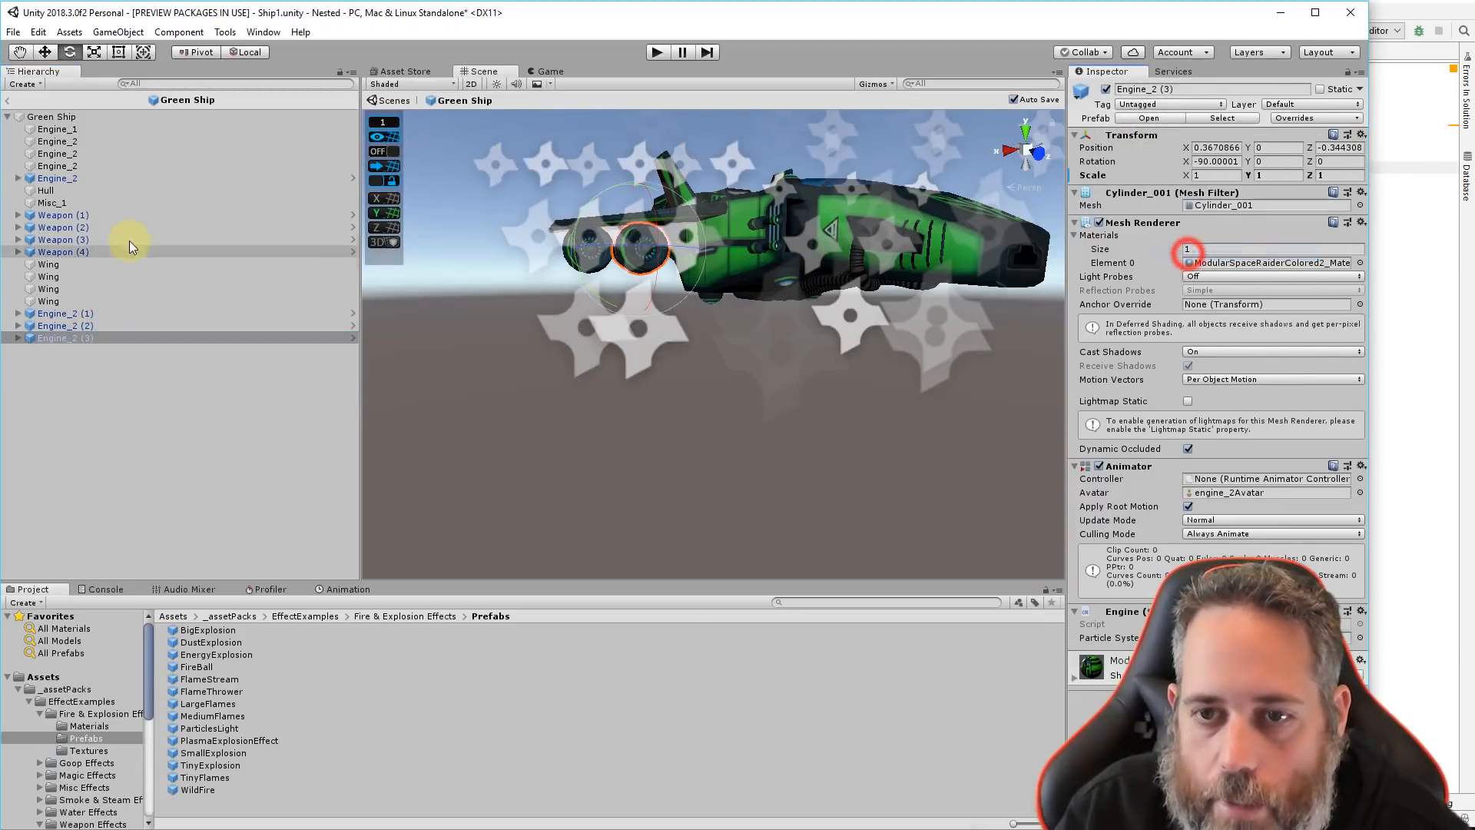
Move Engine_2 (1) to (3) directly below the nested Engine_2 and delete the three non-prefab Engine_2 objects, keeping Engine_1
left_click(63, 314, "shift")
left_click_drag(48, 323, 77, 186)
left_click(77, 166)
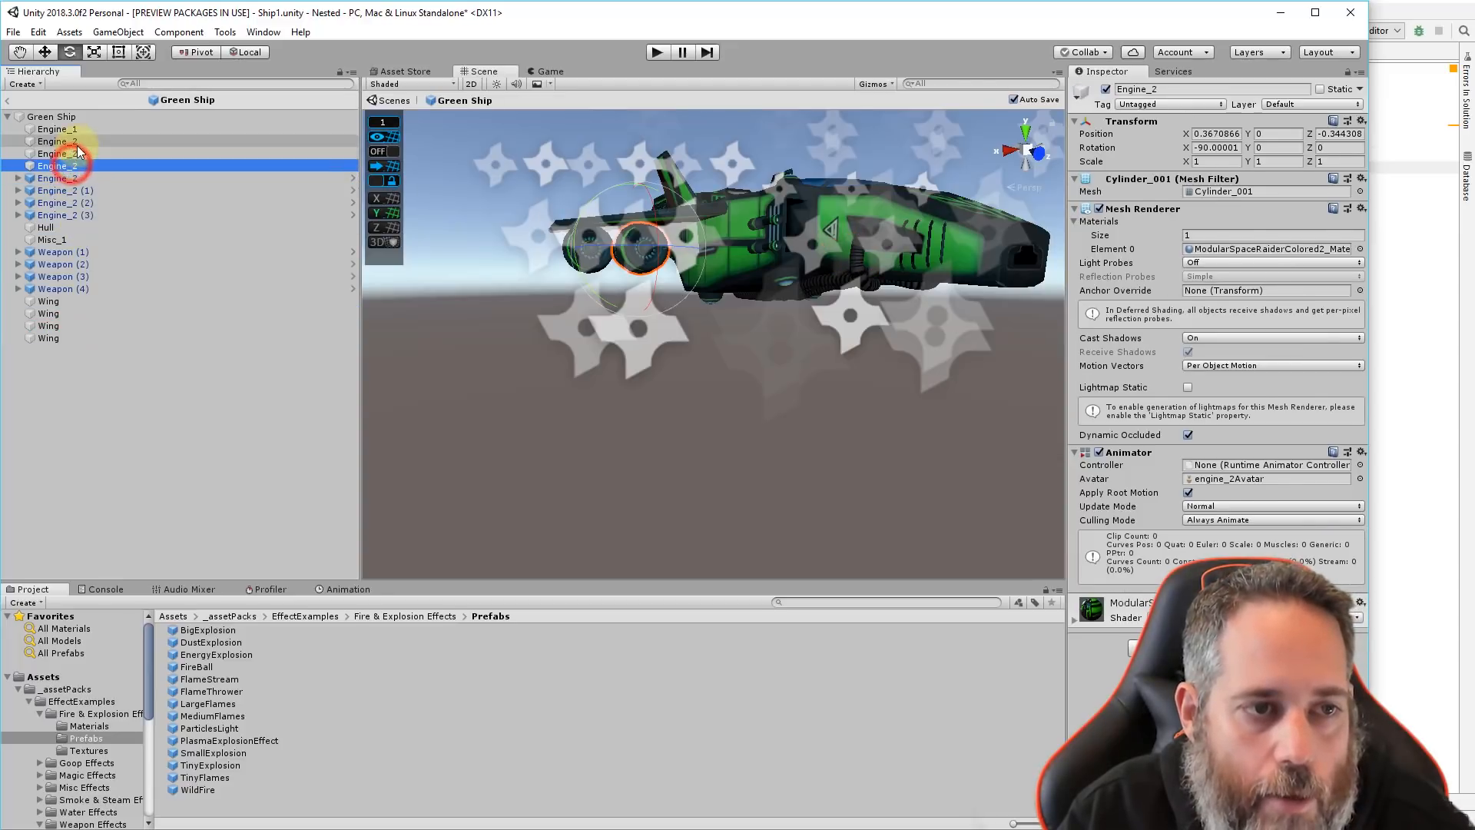
left_click(73, 131, "shift")
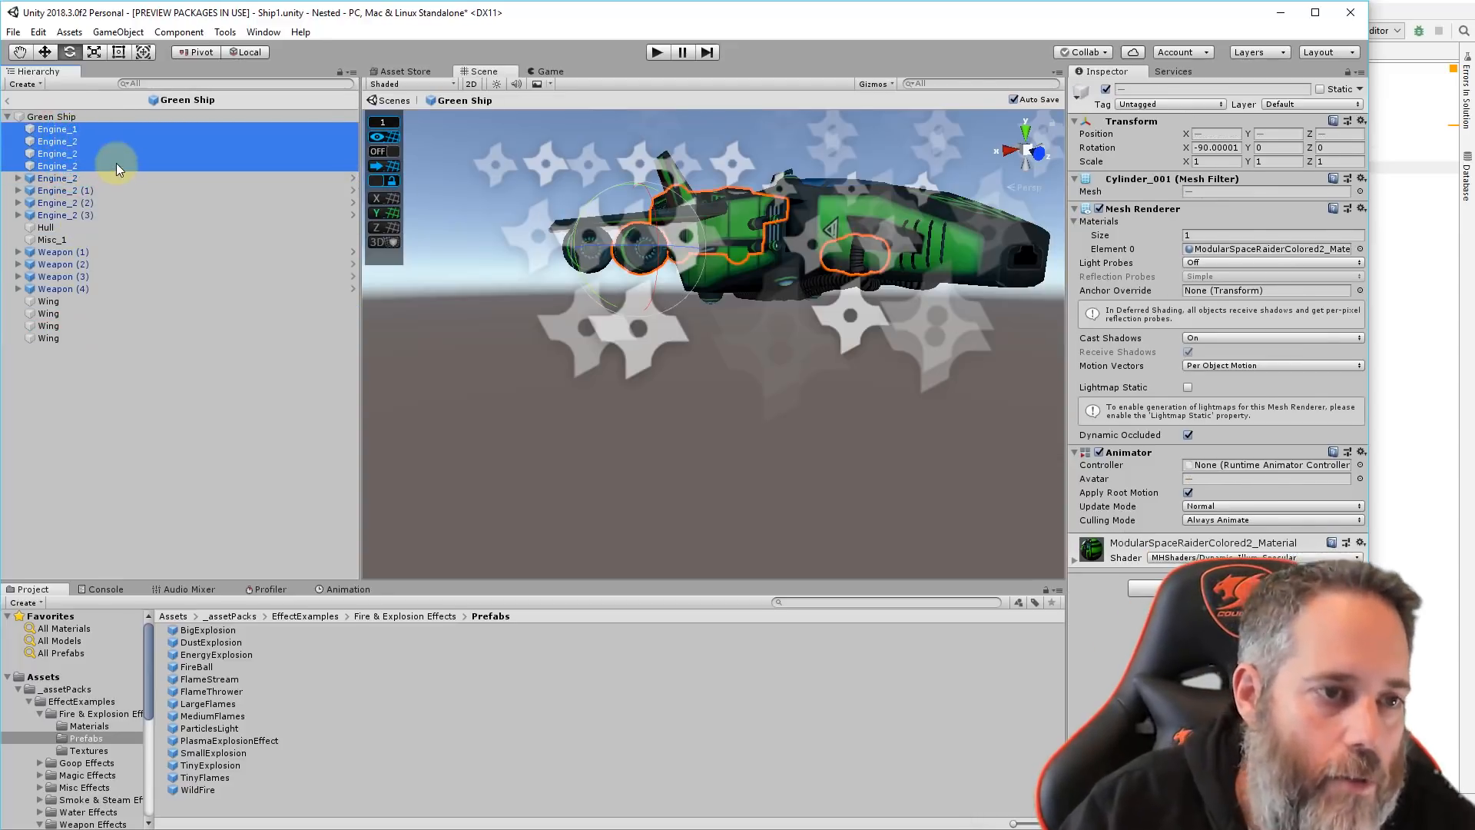
key("Delete")
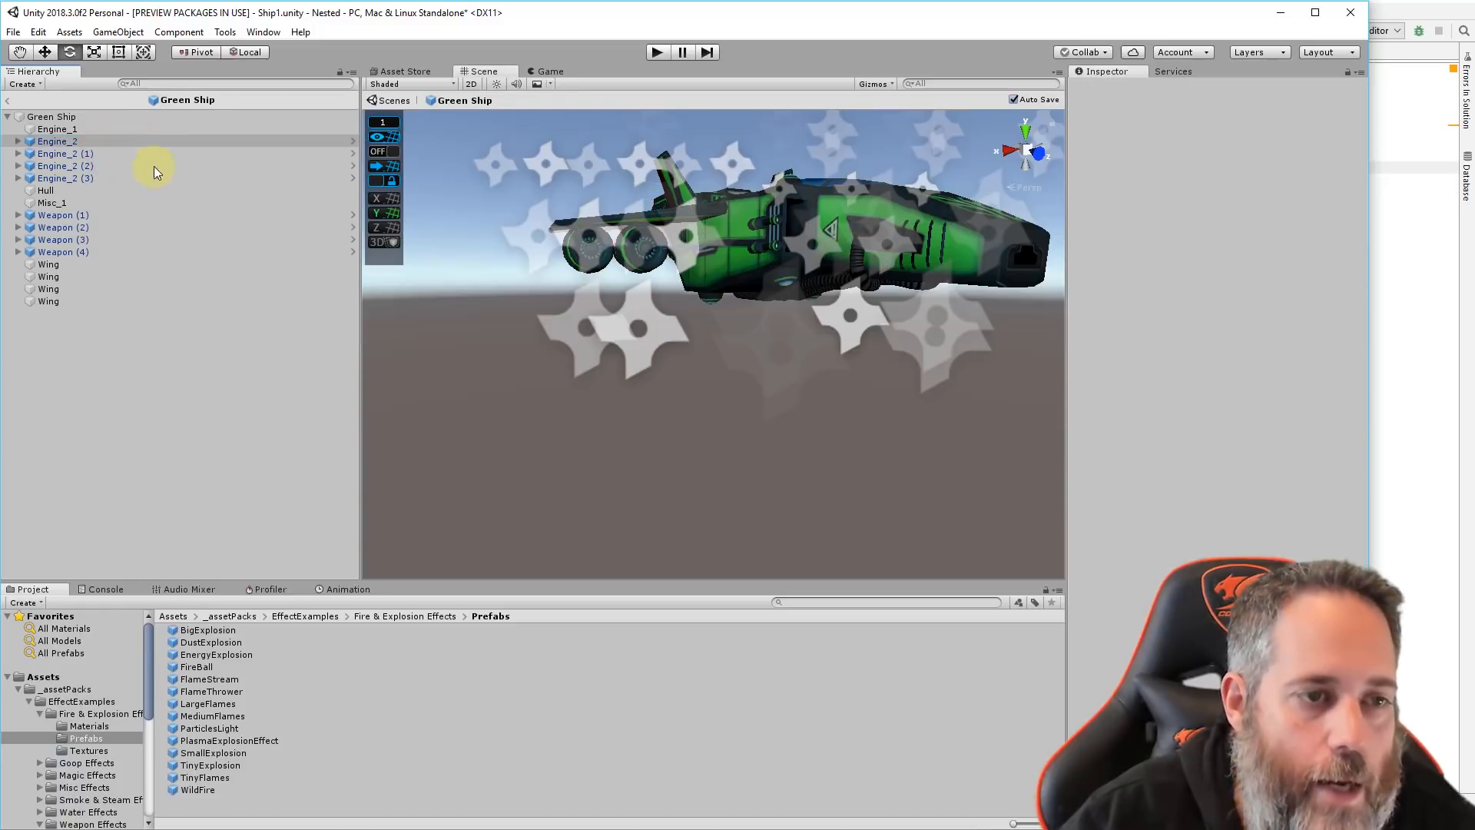
Move Engine_2 (1) across to the opposite wing of the Green Ship prefab, to about X -0.503 and Y -0.018
left_click_drag(636, 280, 465, 327, "alt")
left_click(114, 178)
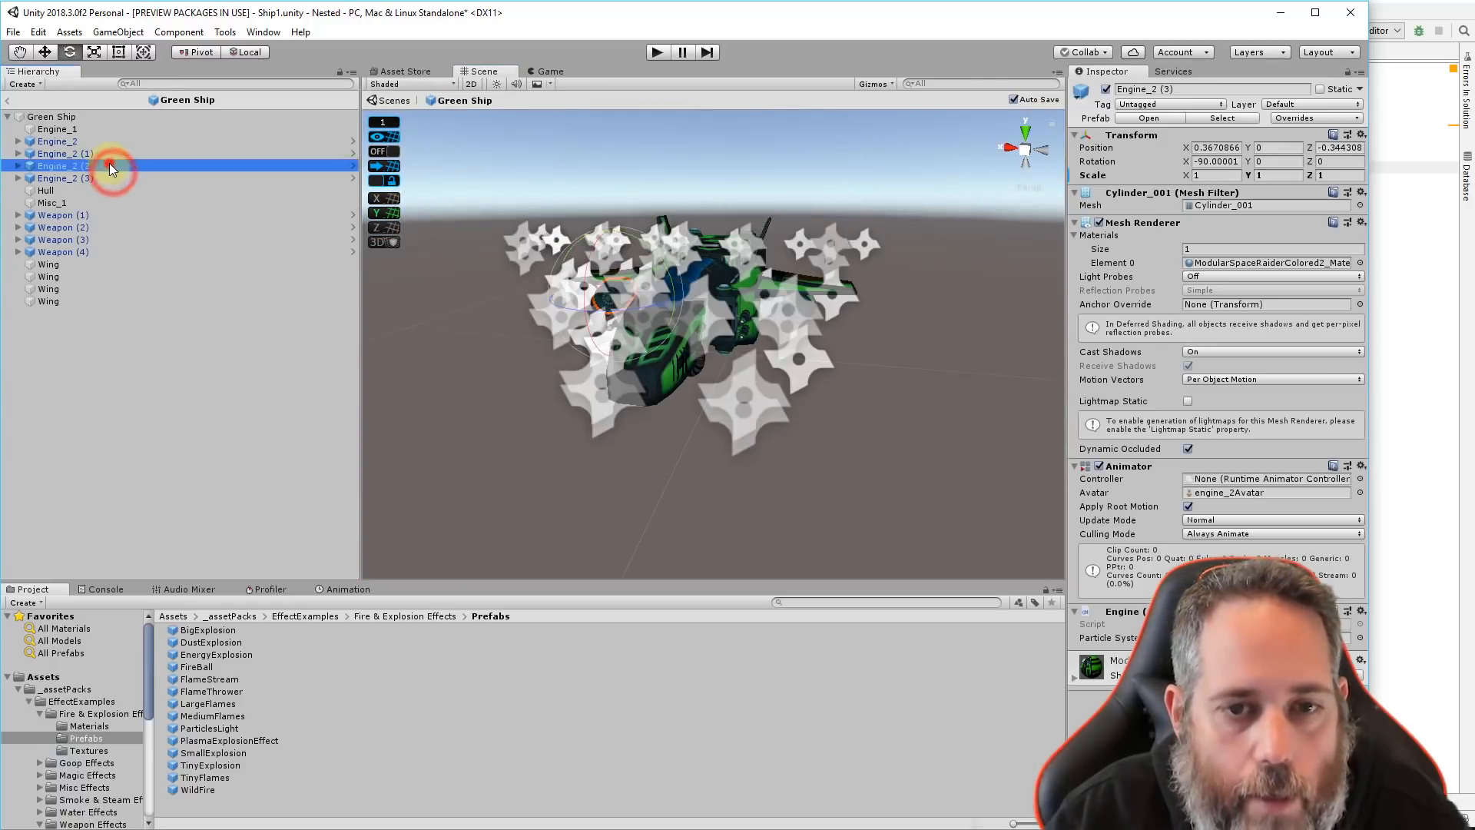
key("Up")
key("Up")
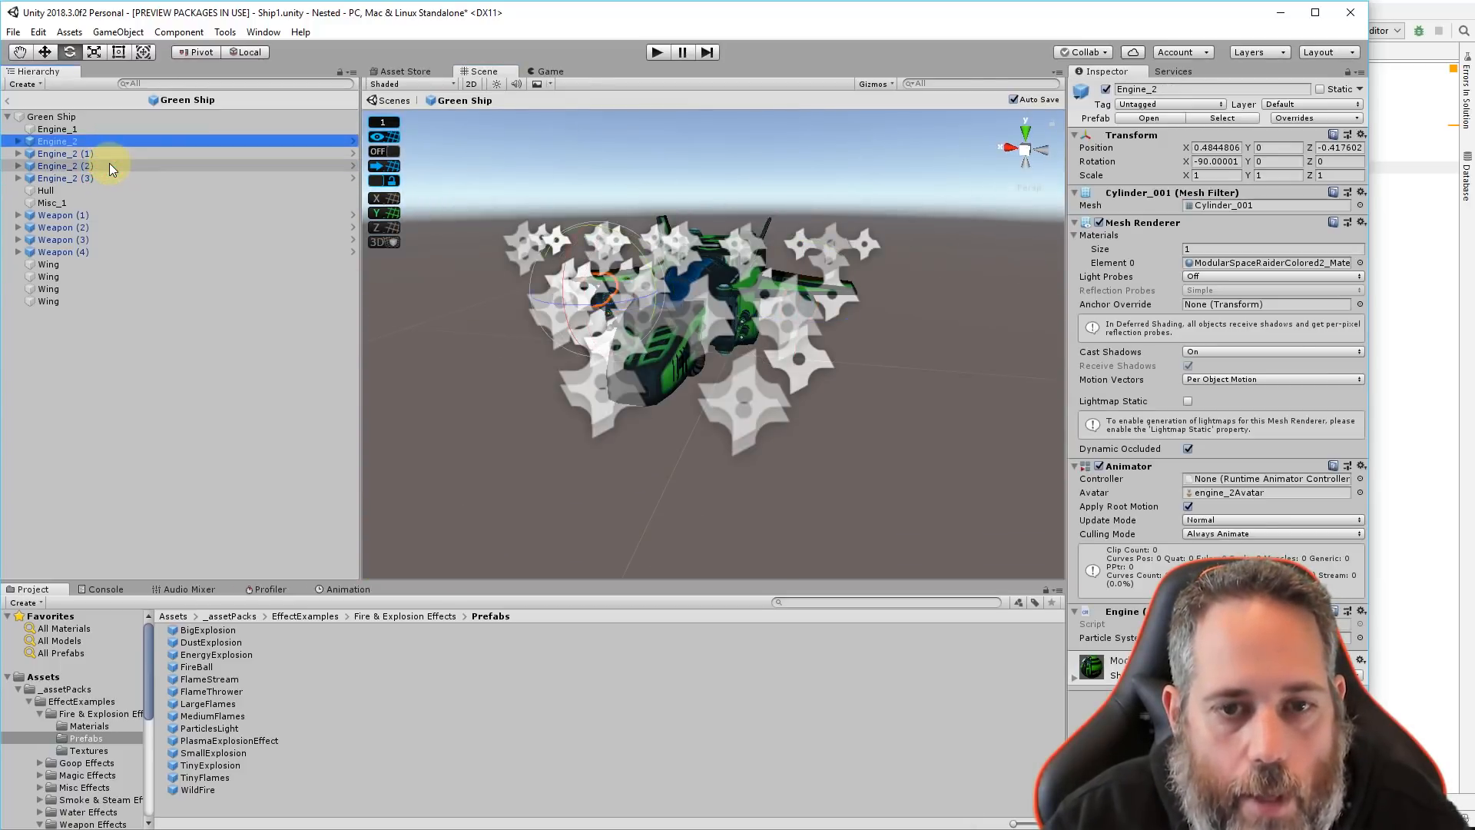
key("Down")
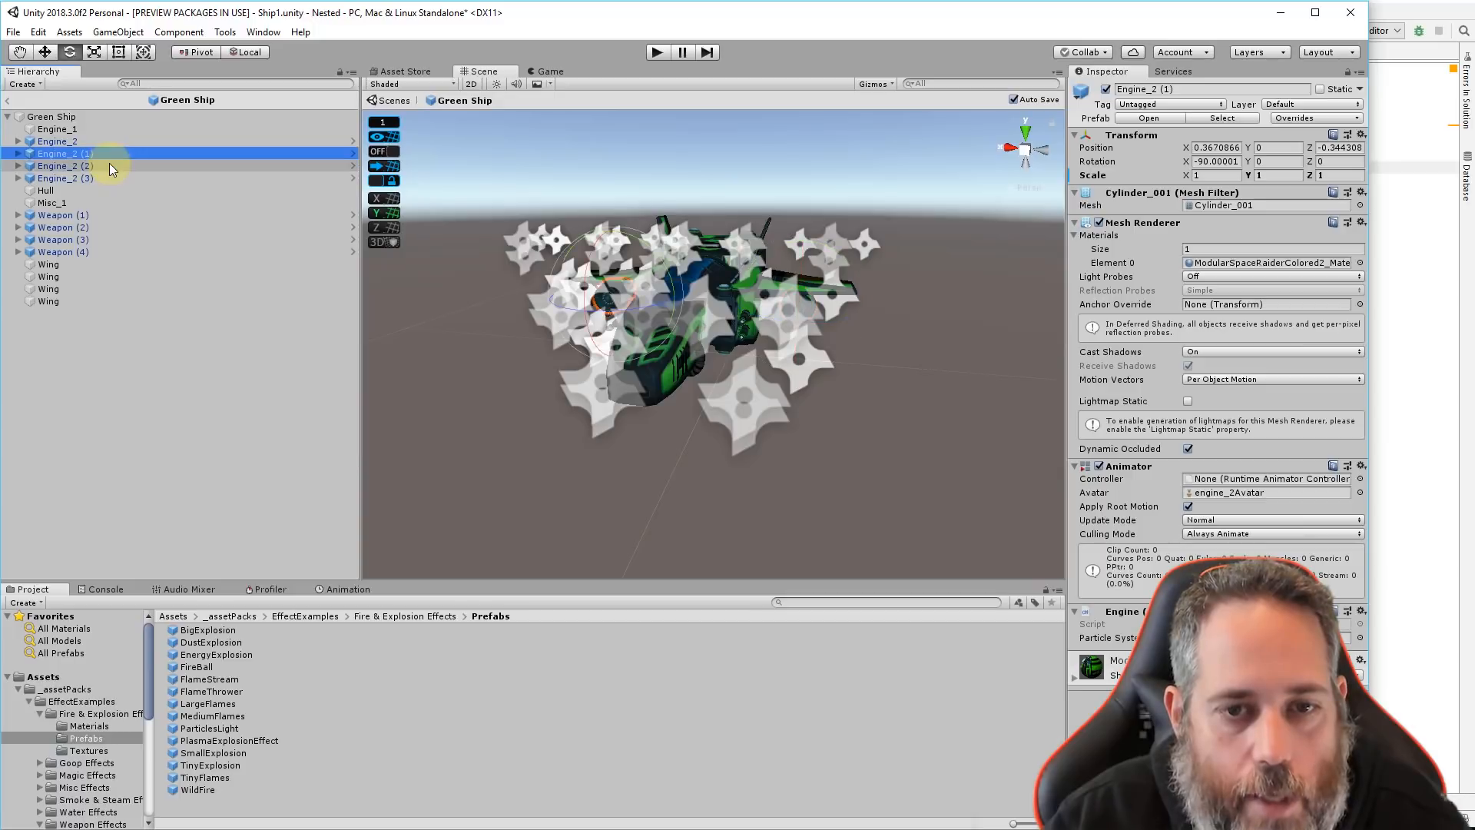
key("w")
left_click_drag(587, 292, 795, 309)
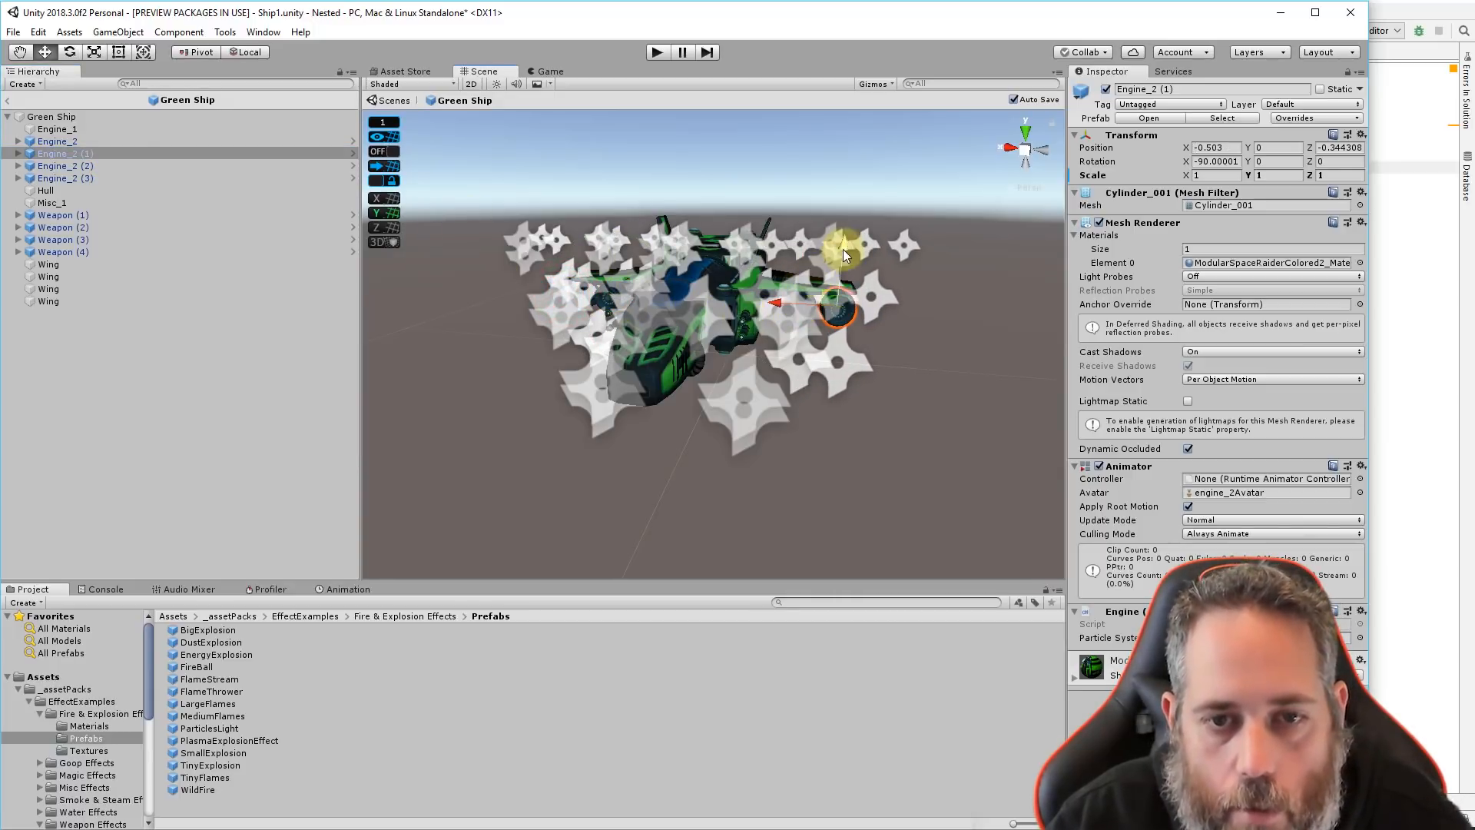
left_click_drag(843, 251, 844, 253)
right_click_drag(756, 370, 866, 367)
key("a")
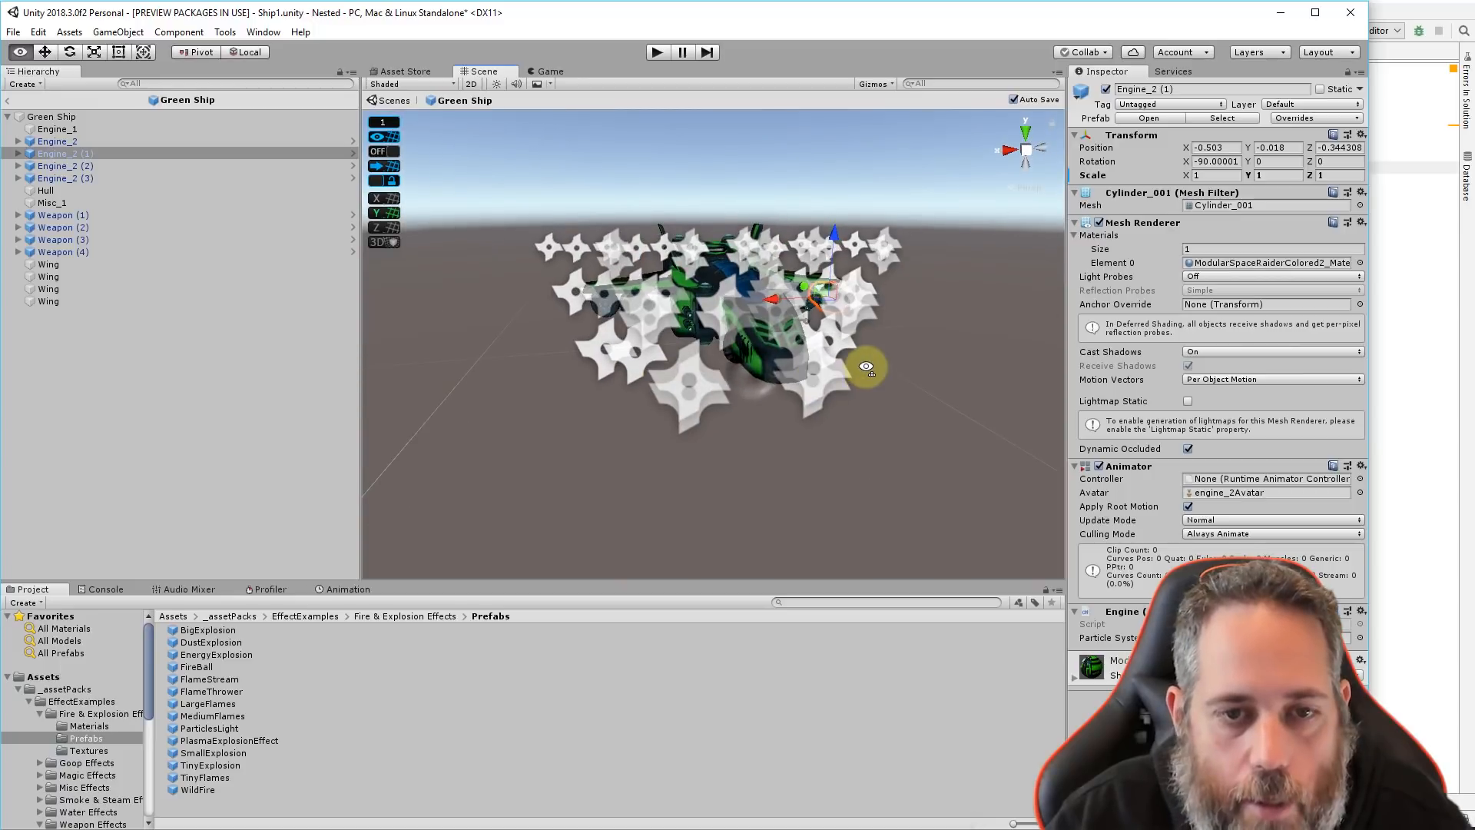
Leave the Green Ship prefab for the Ship1 scene and play-test the engine flames, stopping play mode when done
left_click(9, 117)
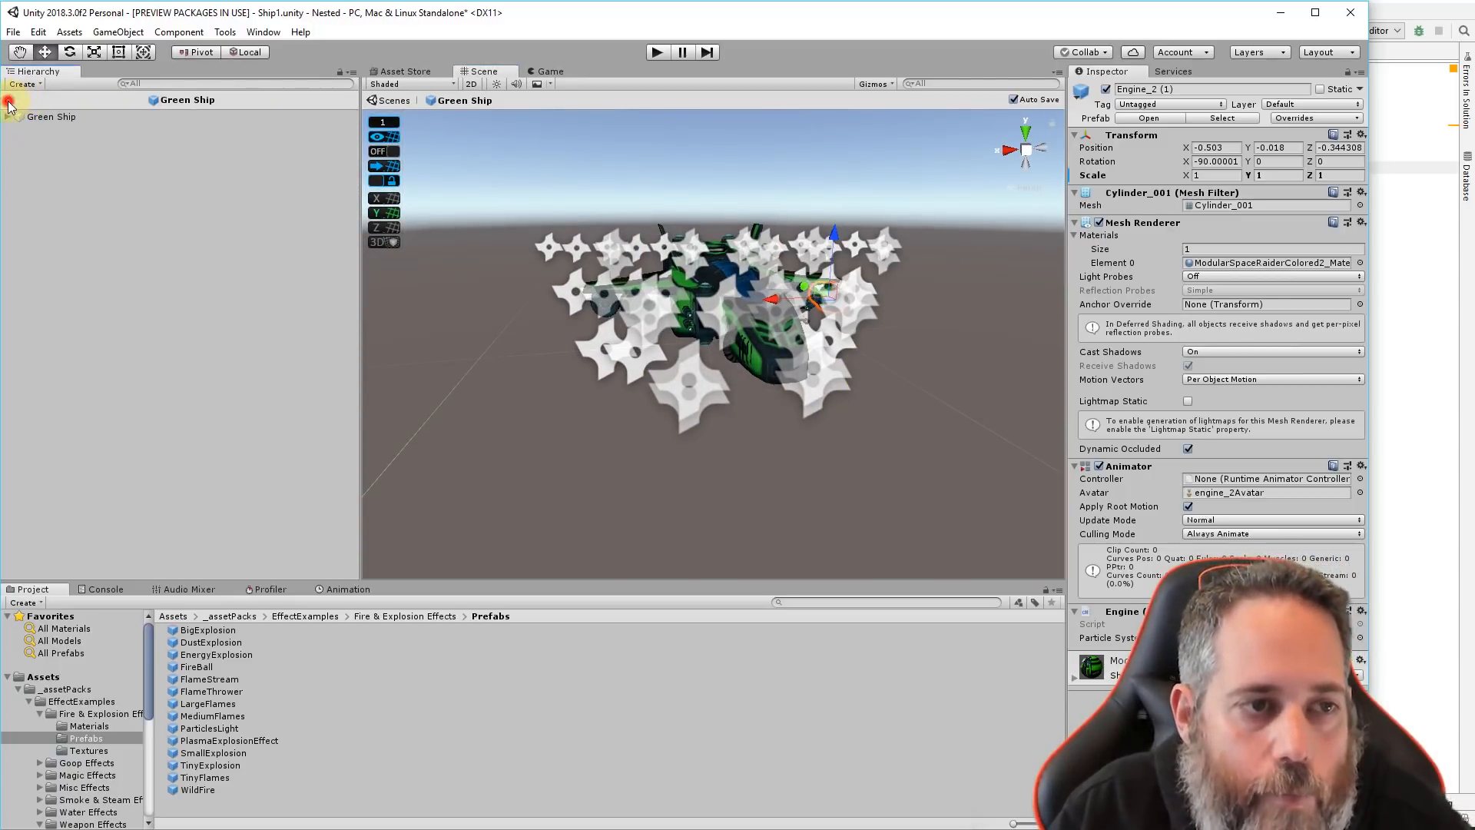
left_click(9, 102)
left_click(651, 54)
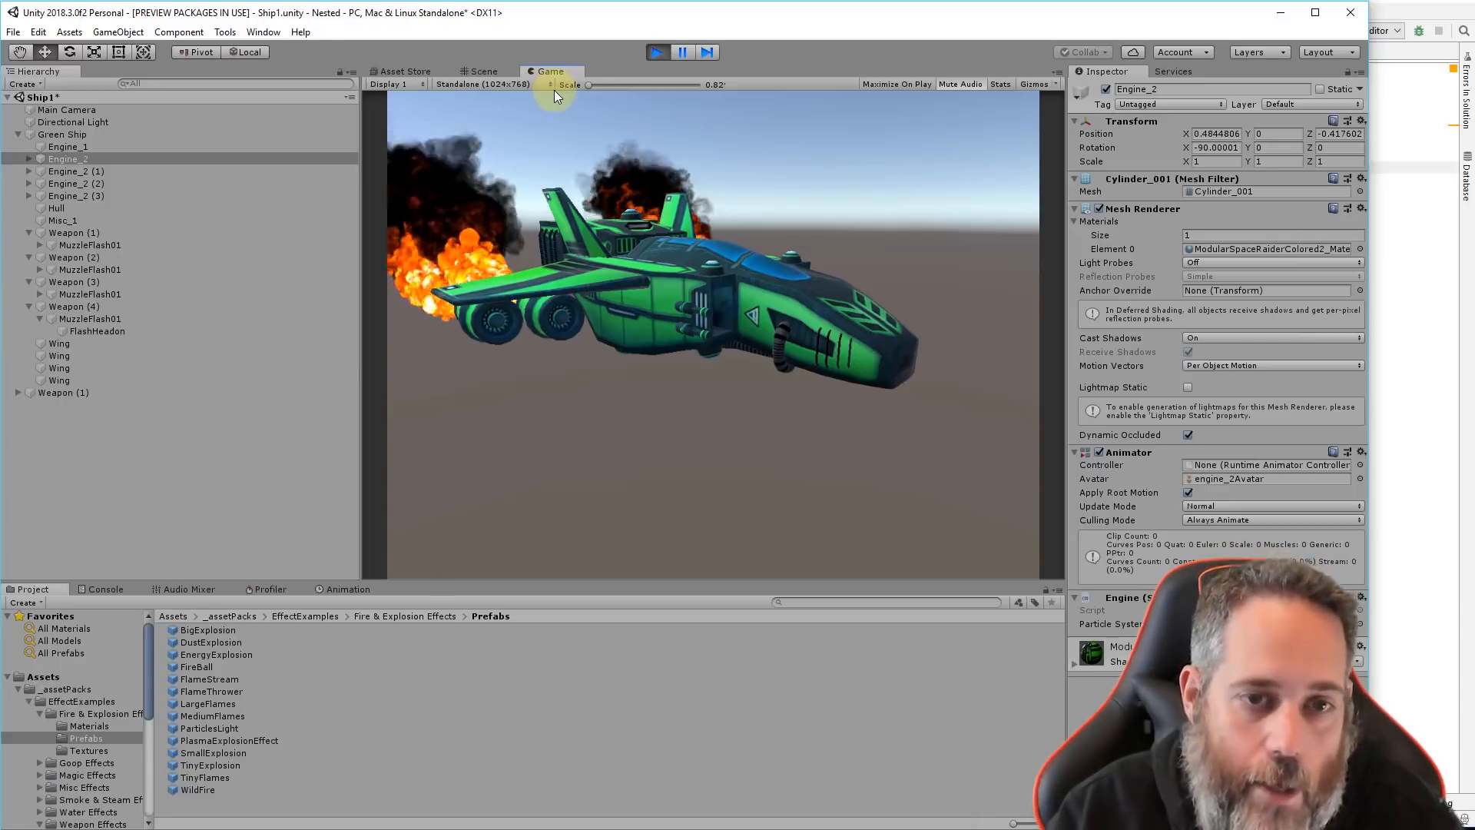
left_click(655, 52)
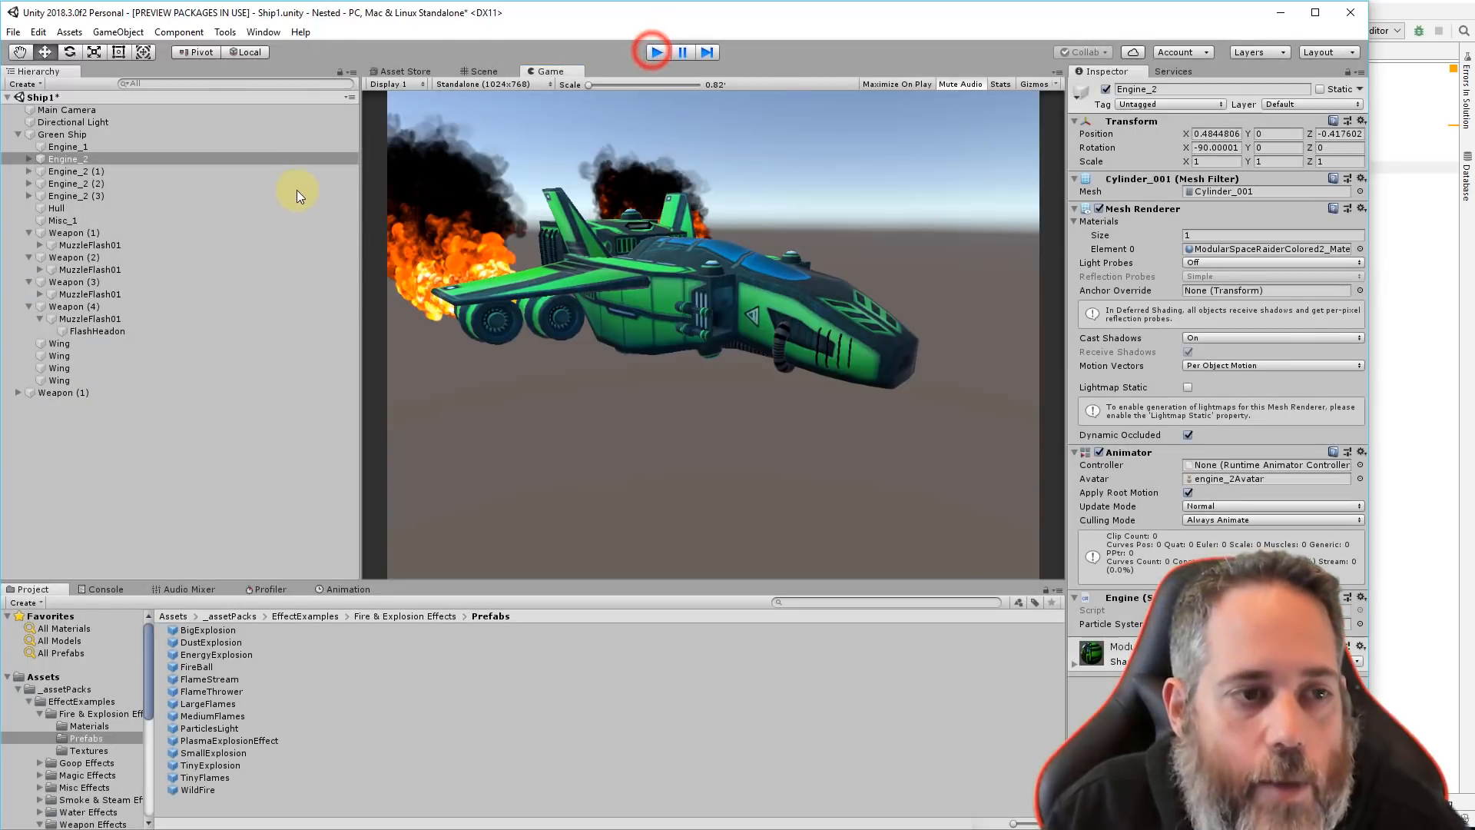
Open the Engine_2 prefab, turn off Looping on its nested FlameStream particle system, and return to the scene
left_click(30, 159)
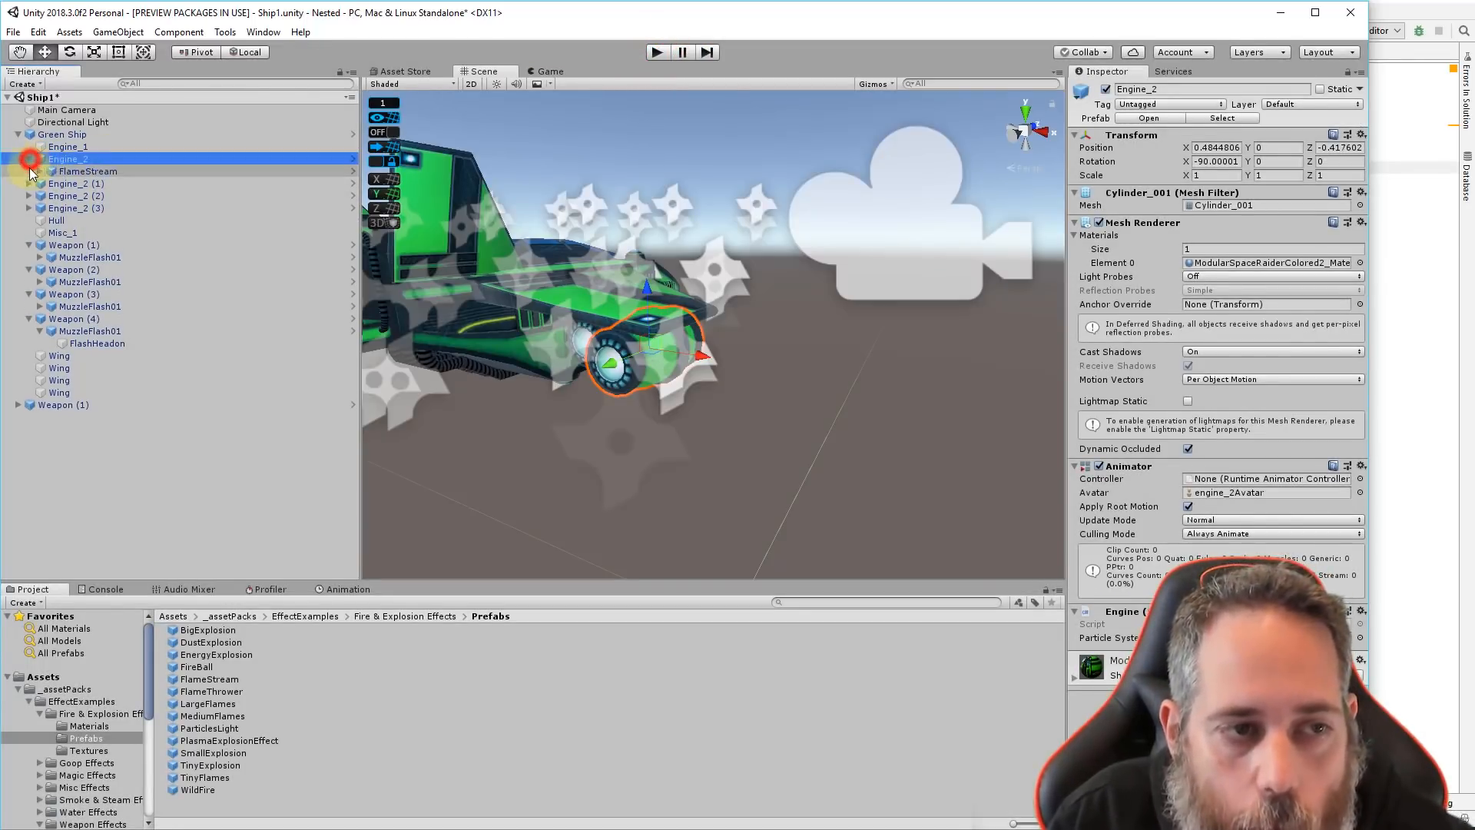
left_click(76, 173)
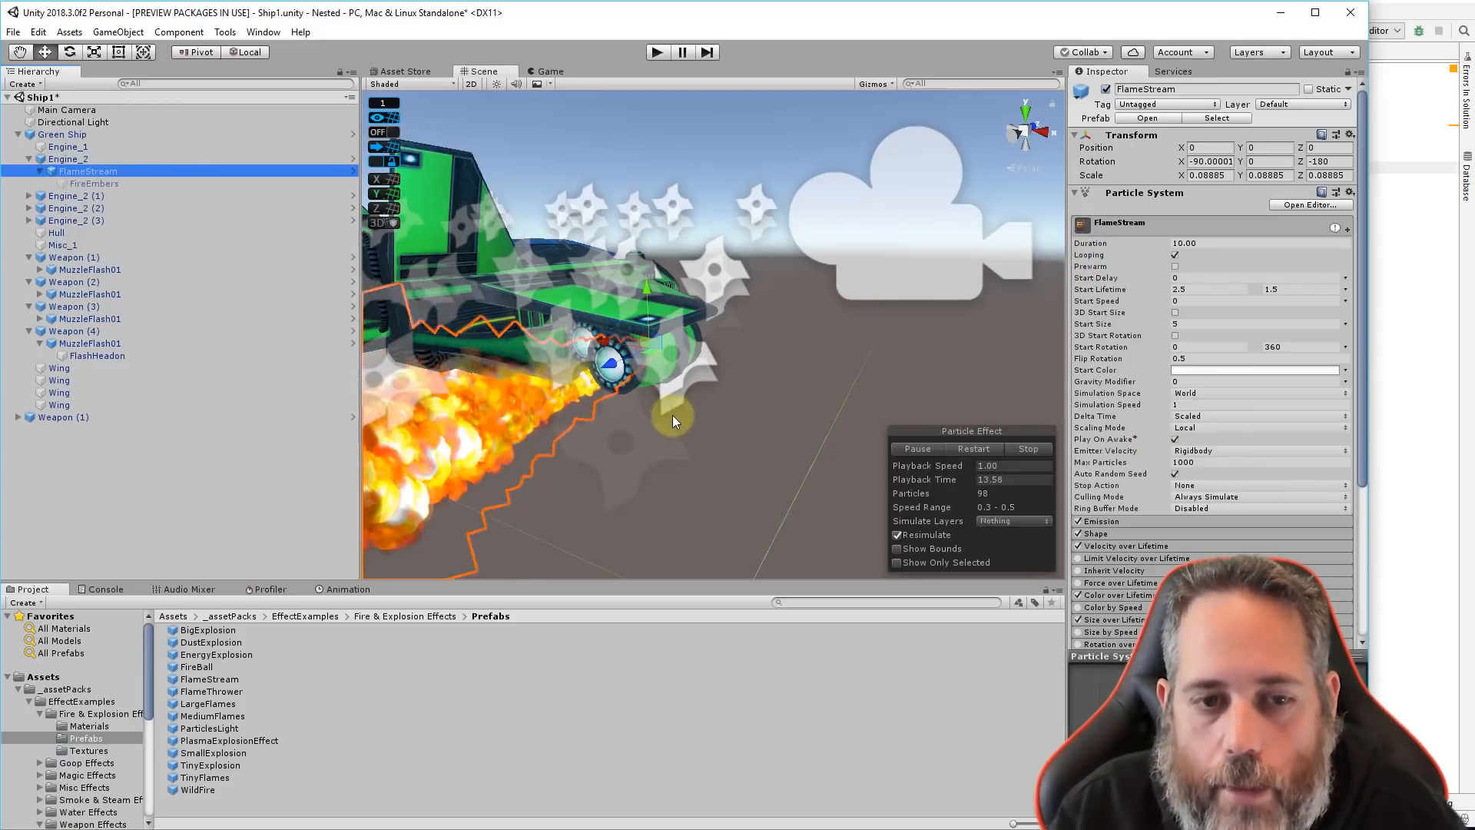
left_click(164, 156)
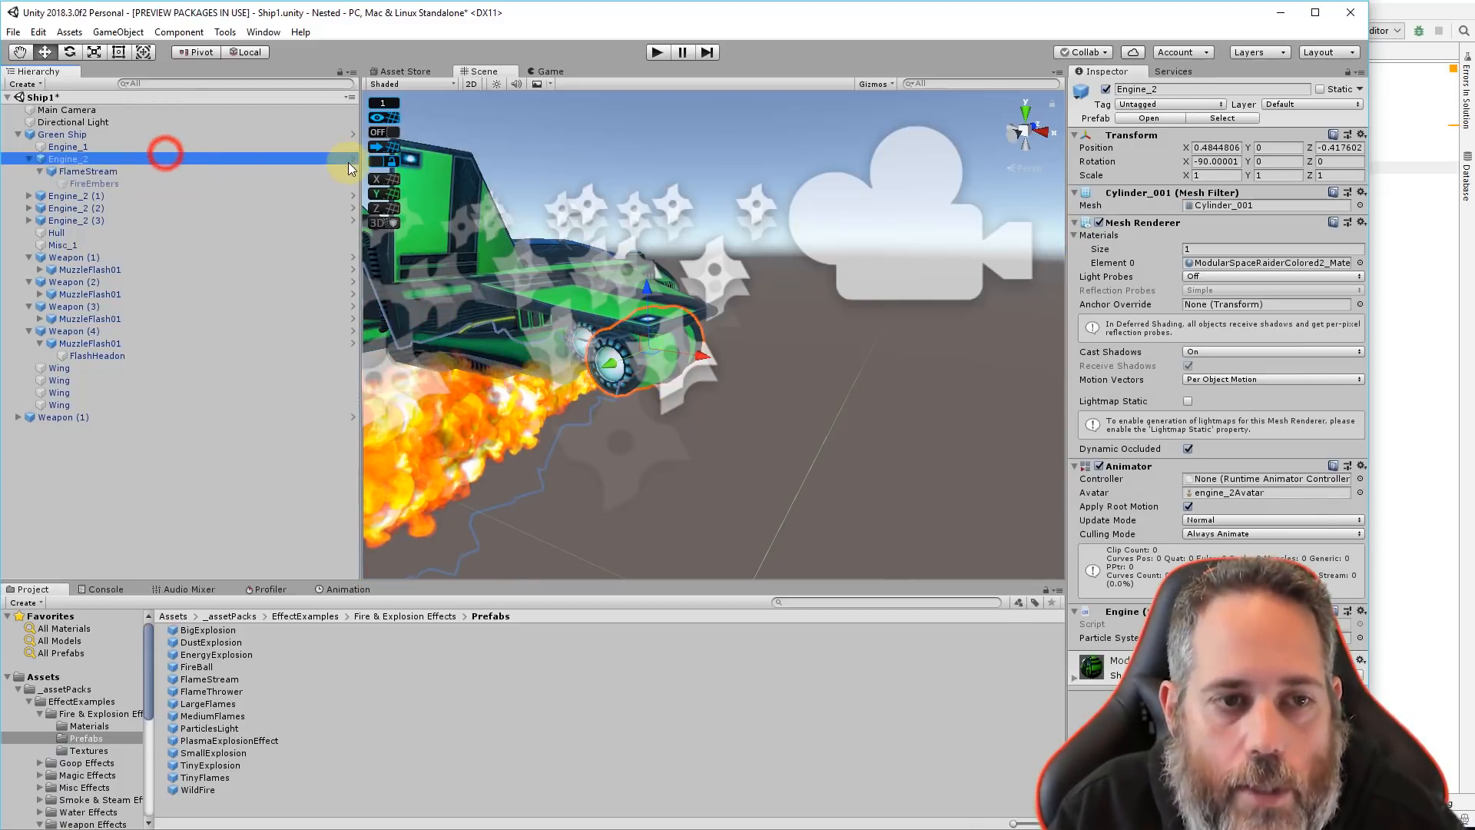
left_click(354, 159)
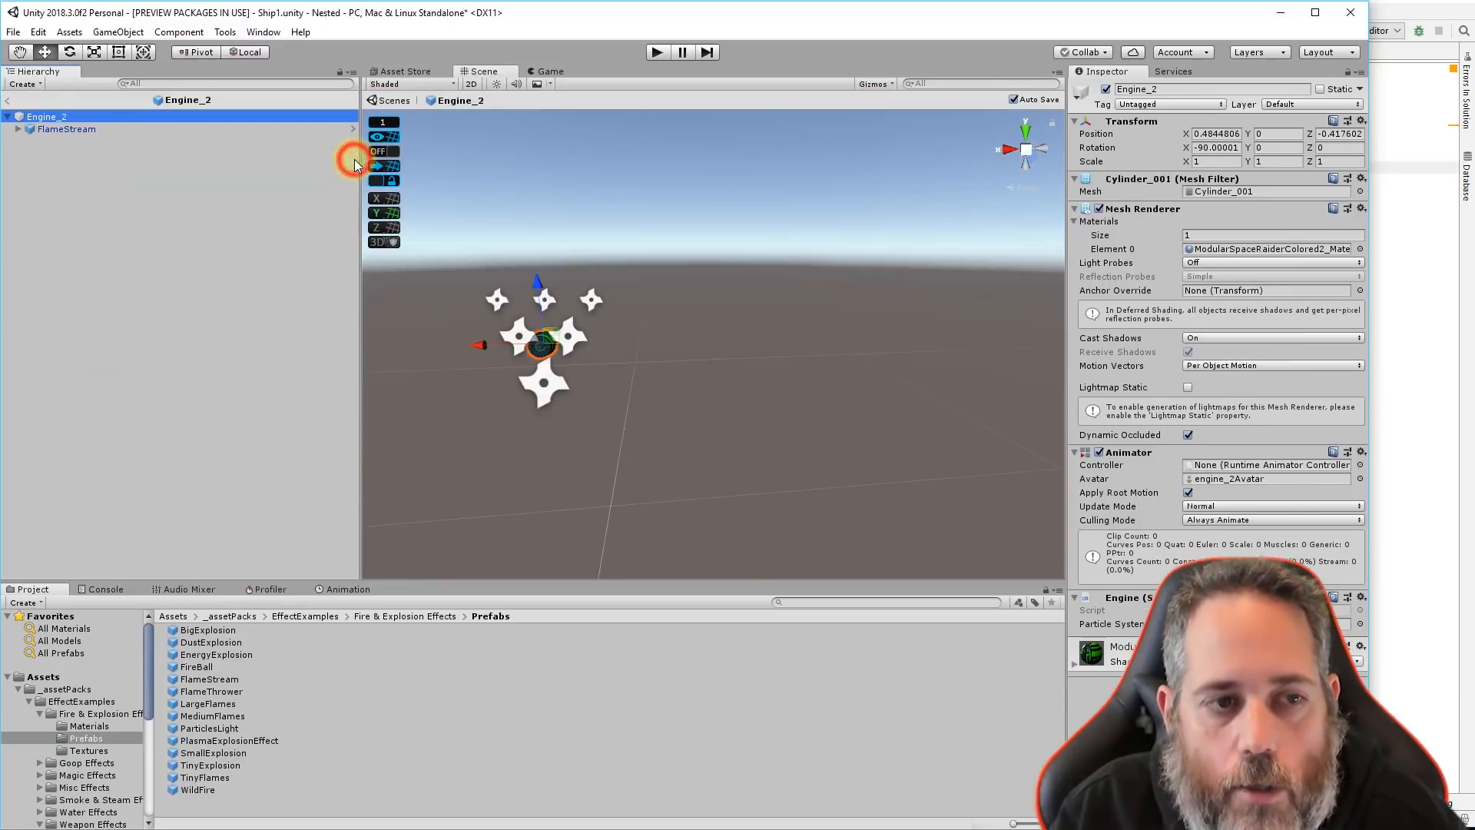
left_click(95, 126)
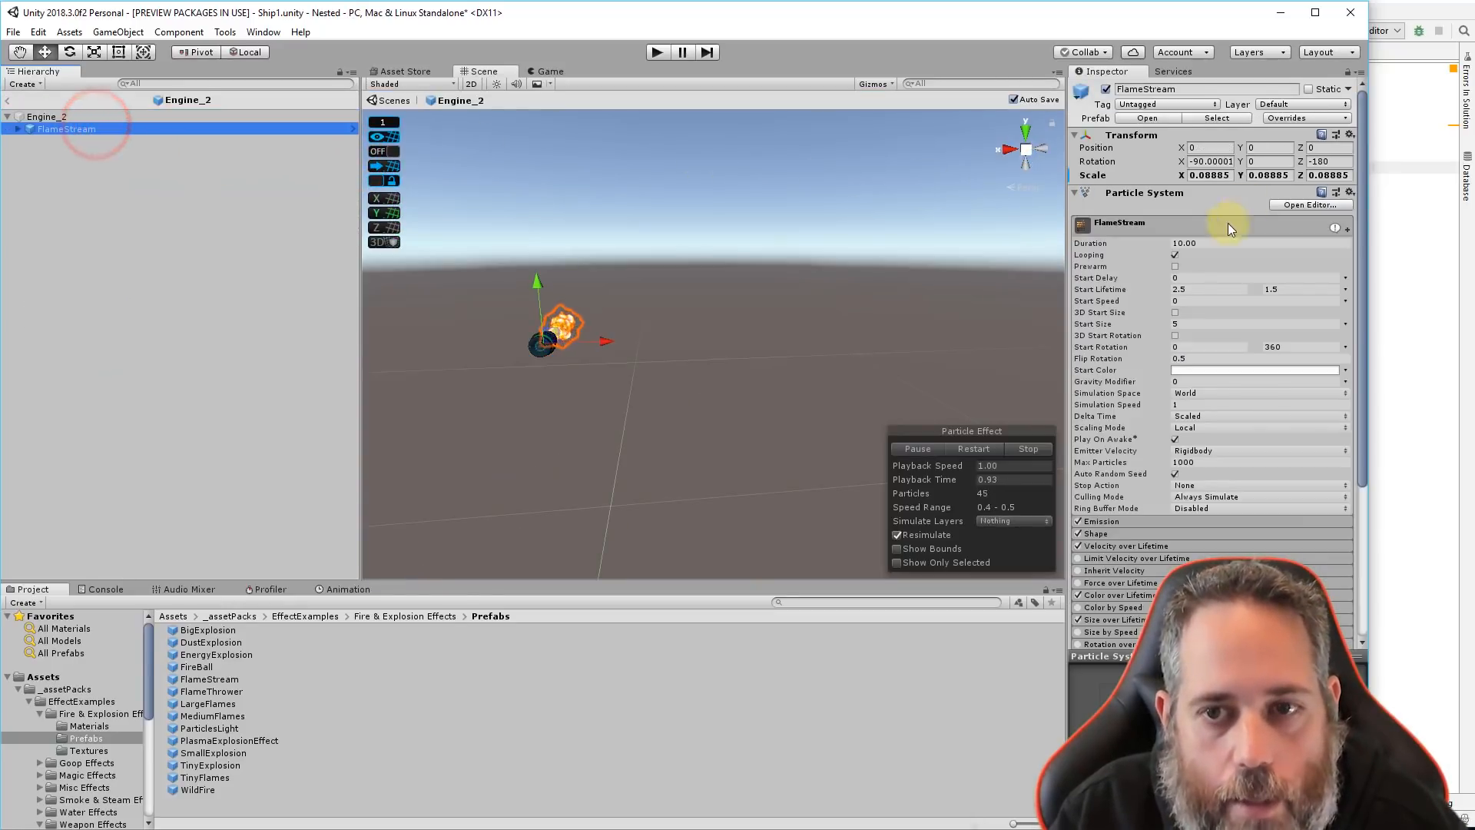
left_click(1174, 256)
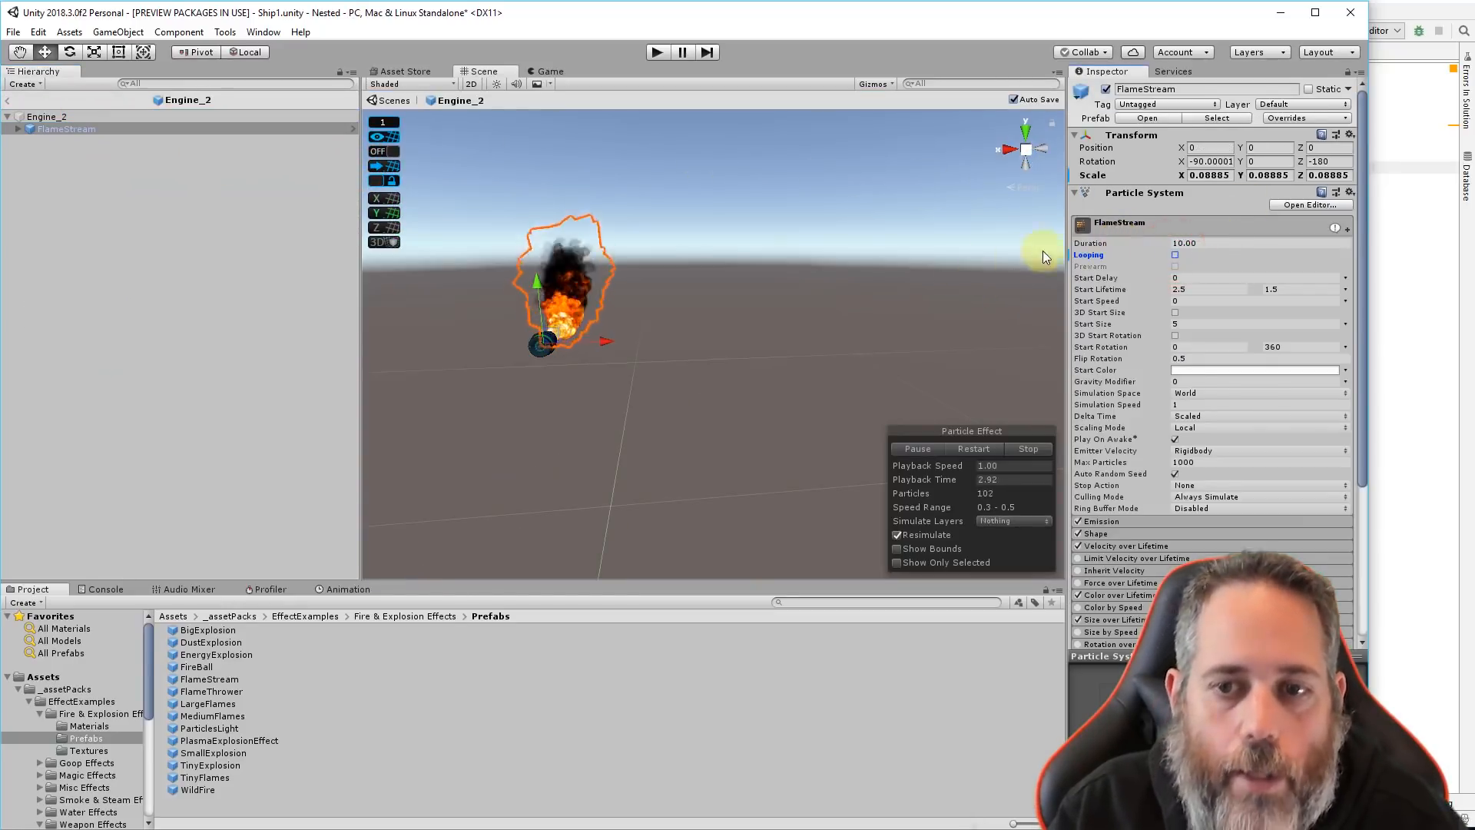
right_click(1086, 262)
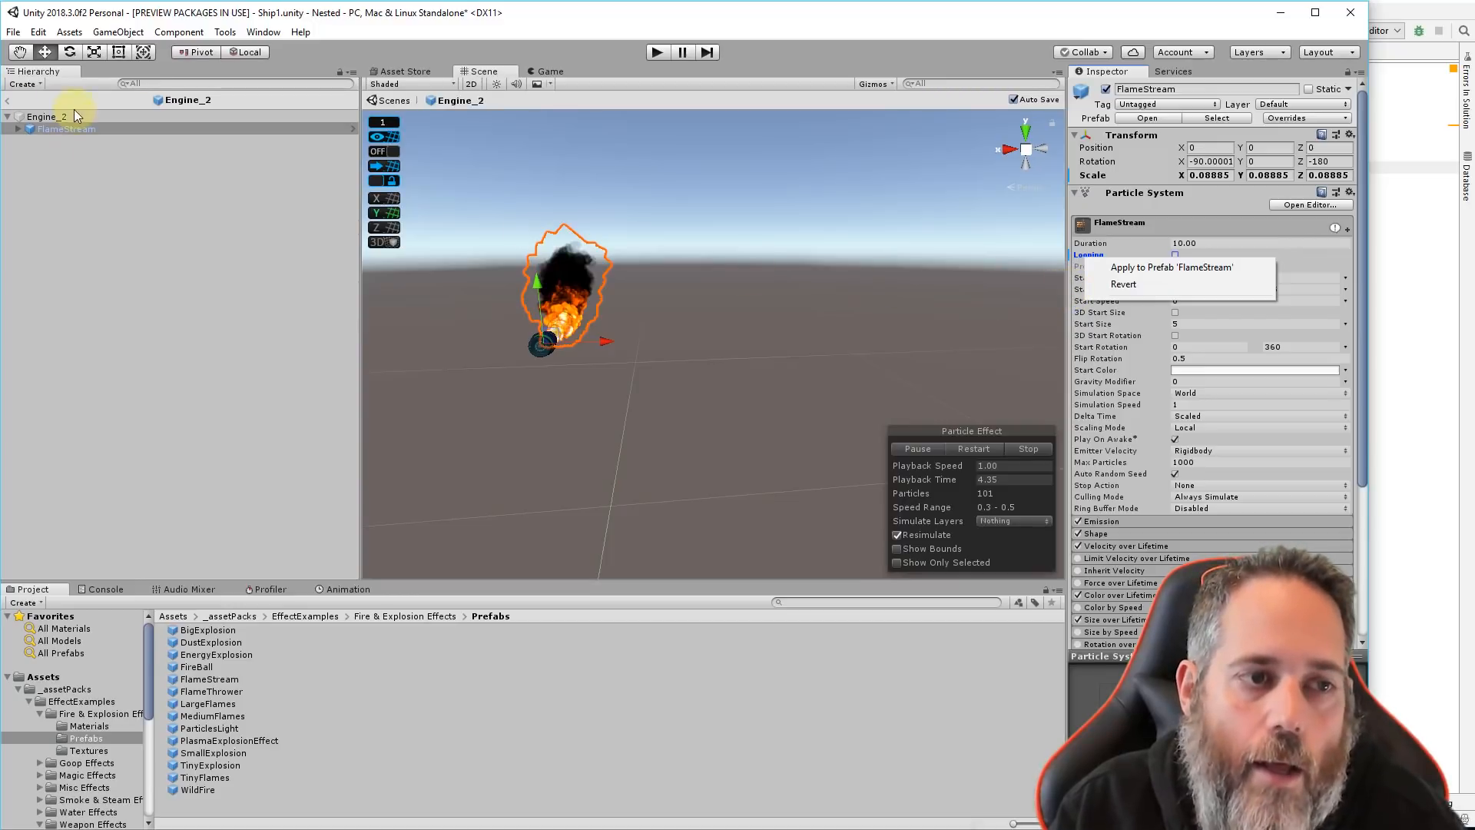
left_click(38, 117)
left_click(7, 100)
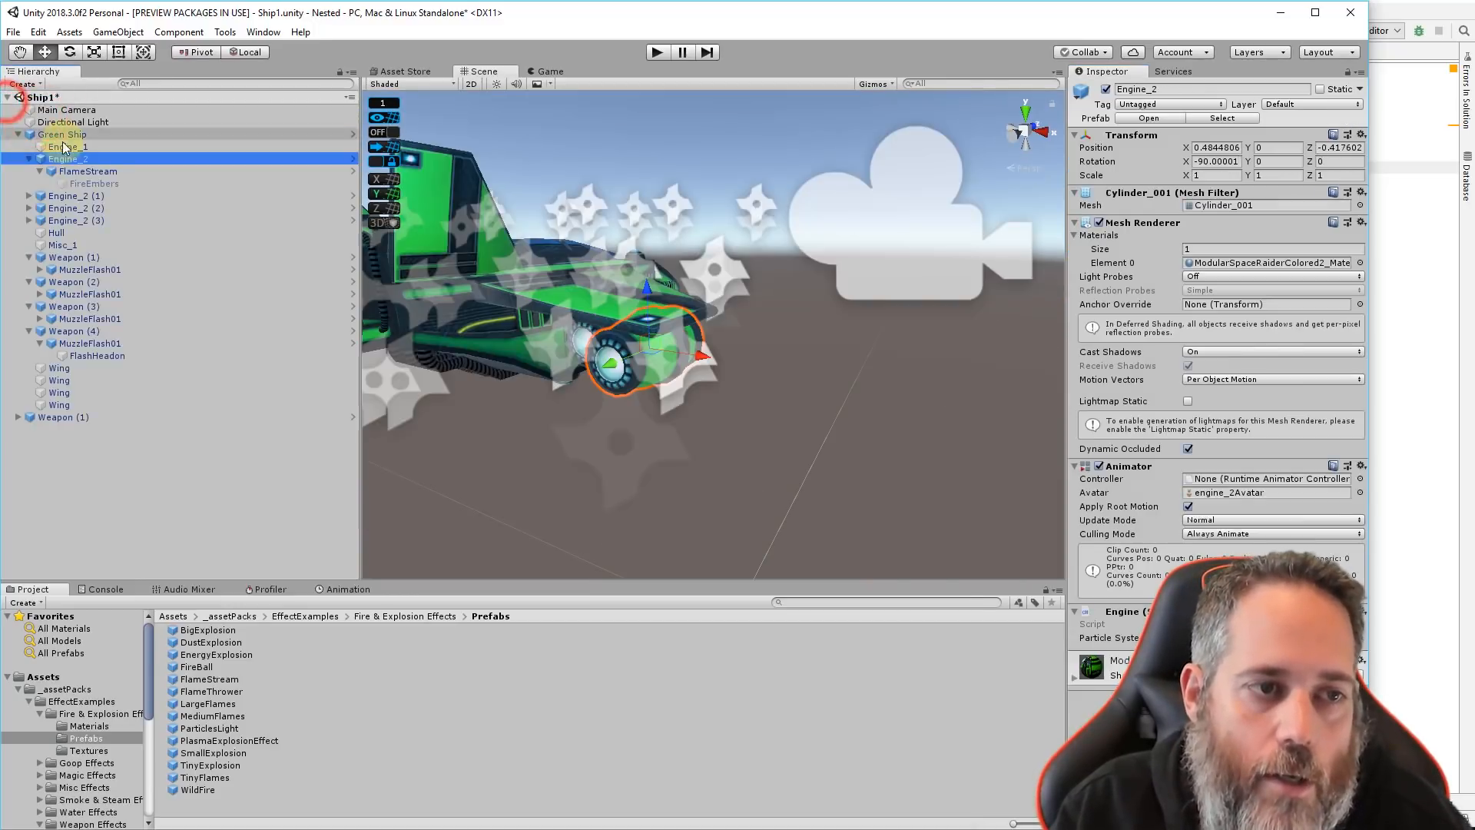
Check the Looping setting on the FlameStream of Engine_2 (1) and compare it with the original FlameStream prefab asset
left_click(31, 196)
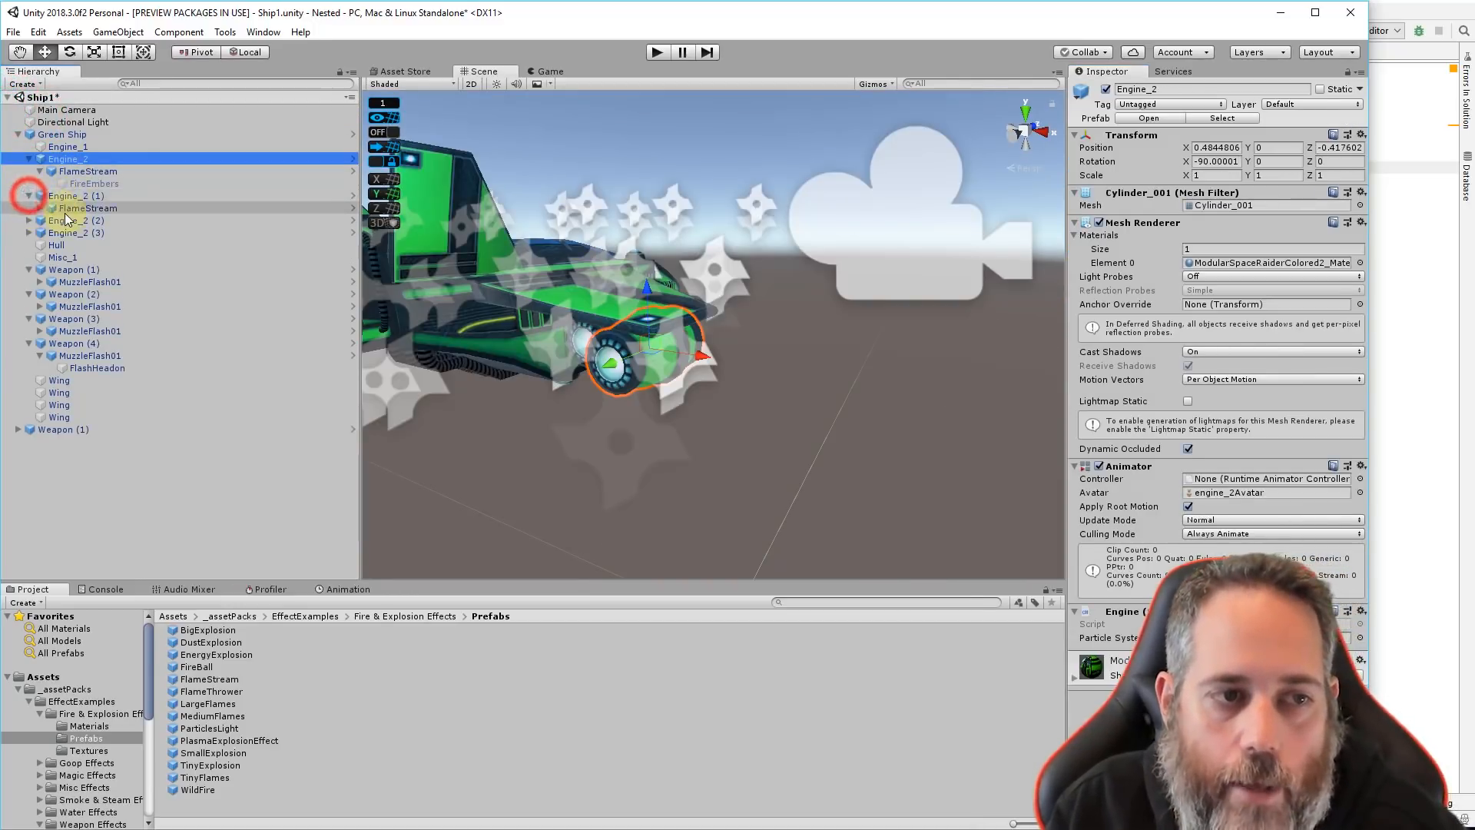
left_click(65, 212)
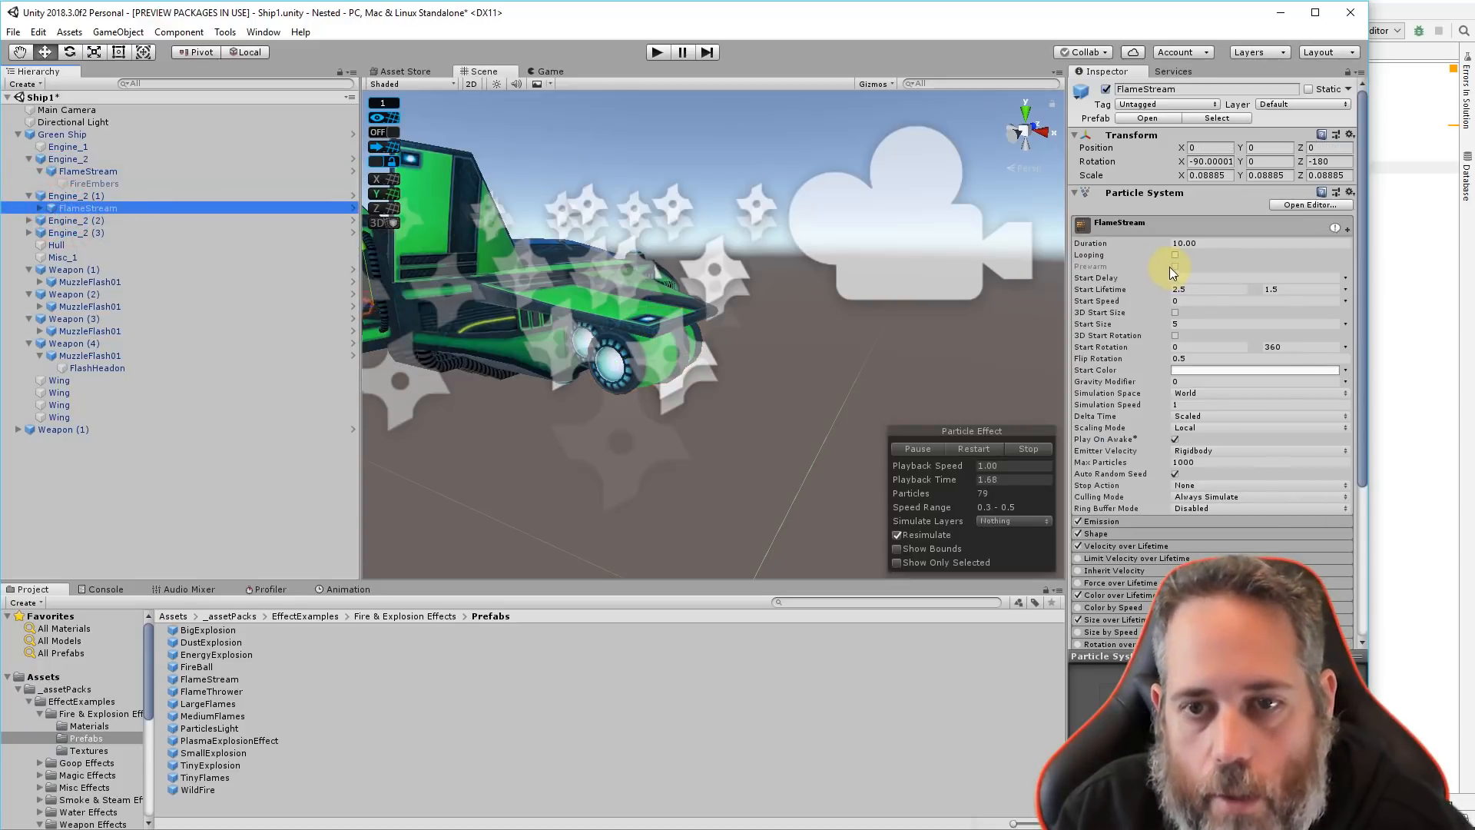
left_click(1214, 119)
left_click(192, 679)
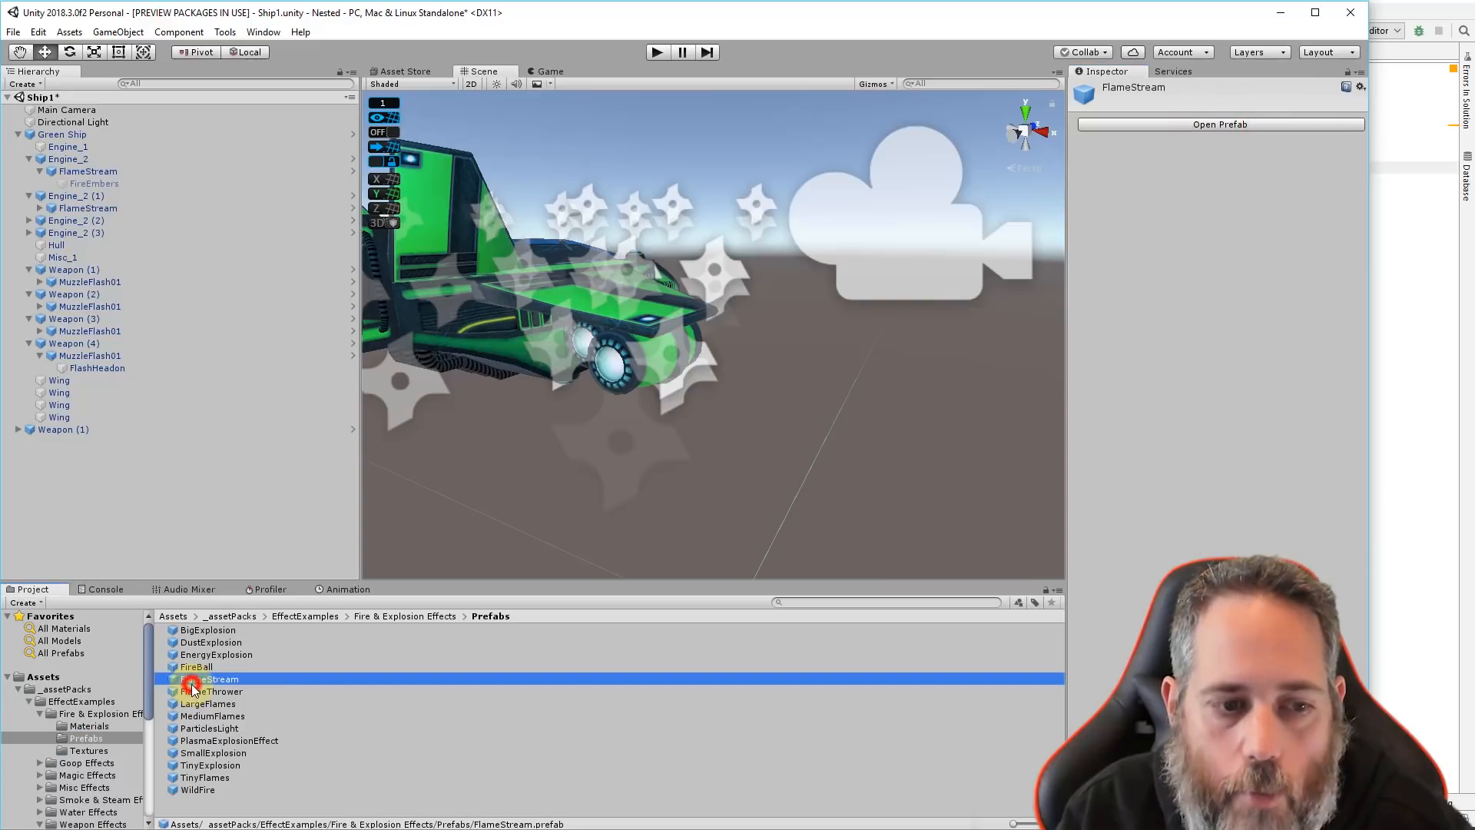
left_click(1226, 121)
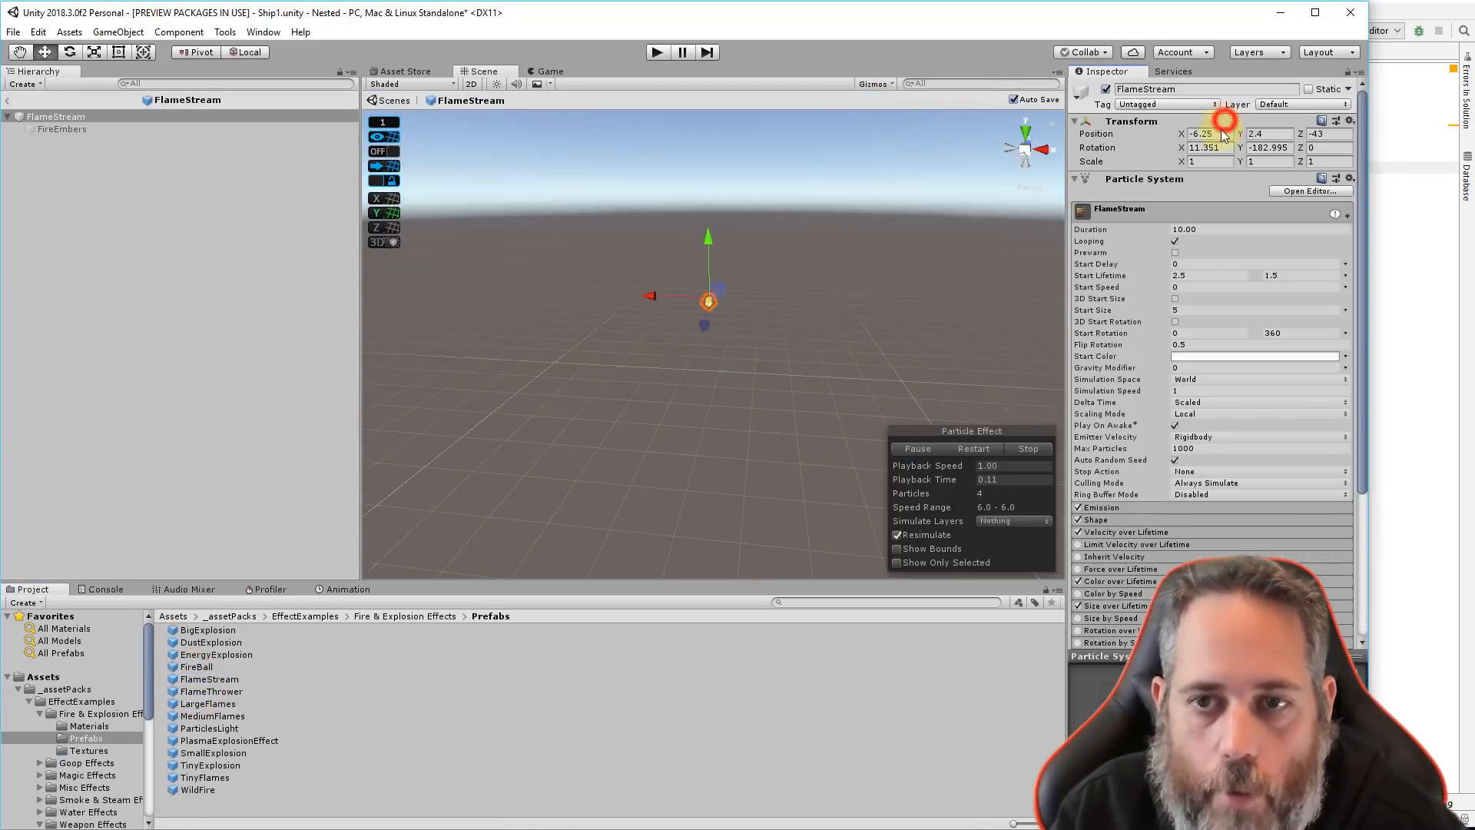
left_click(9, 100)
left_click(48, 172)
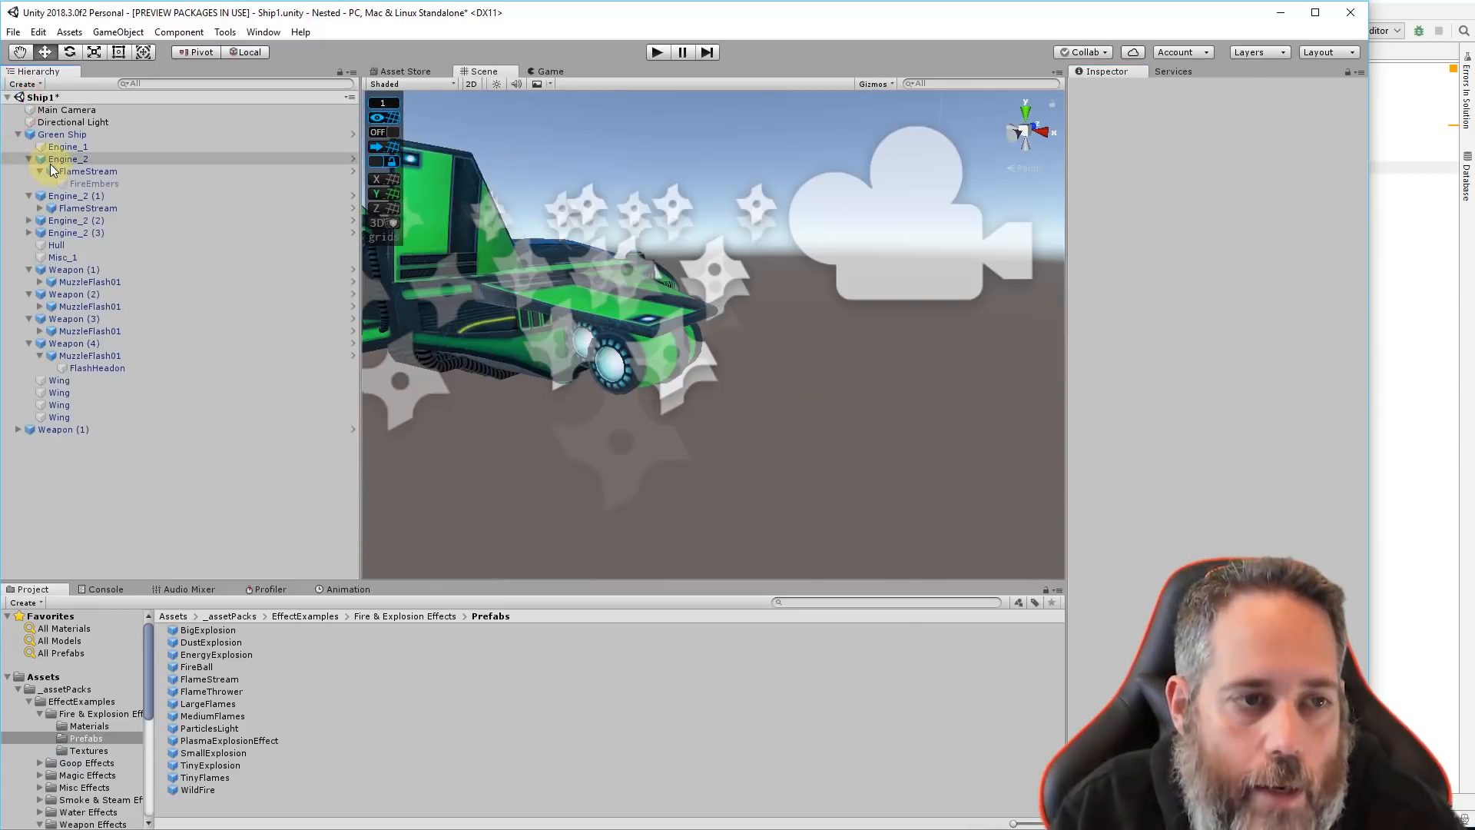
Play-test the scene, inspect the Particle System reference of Engine_2's Engine script, and stop play mode
left_click(654, 53)
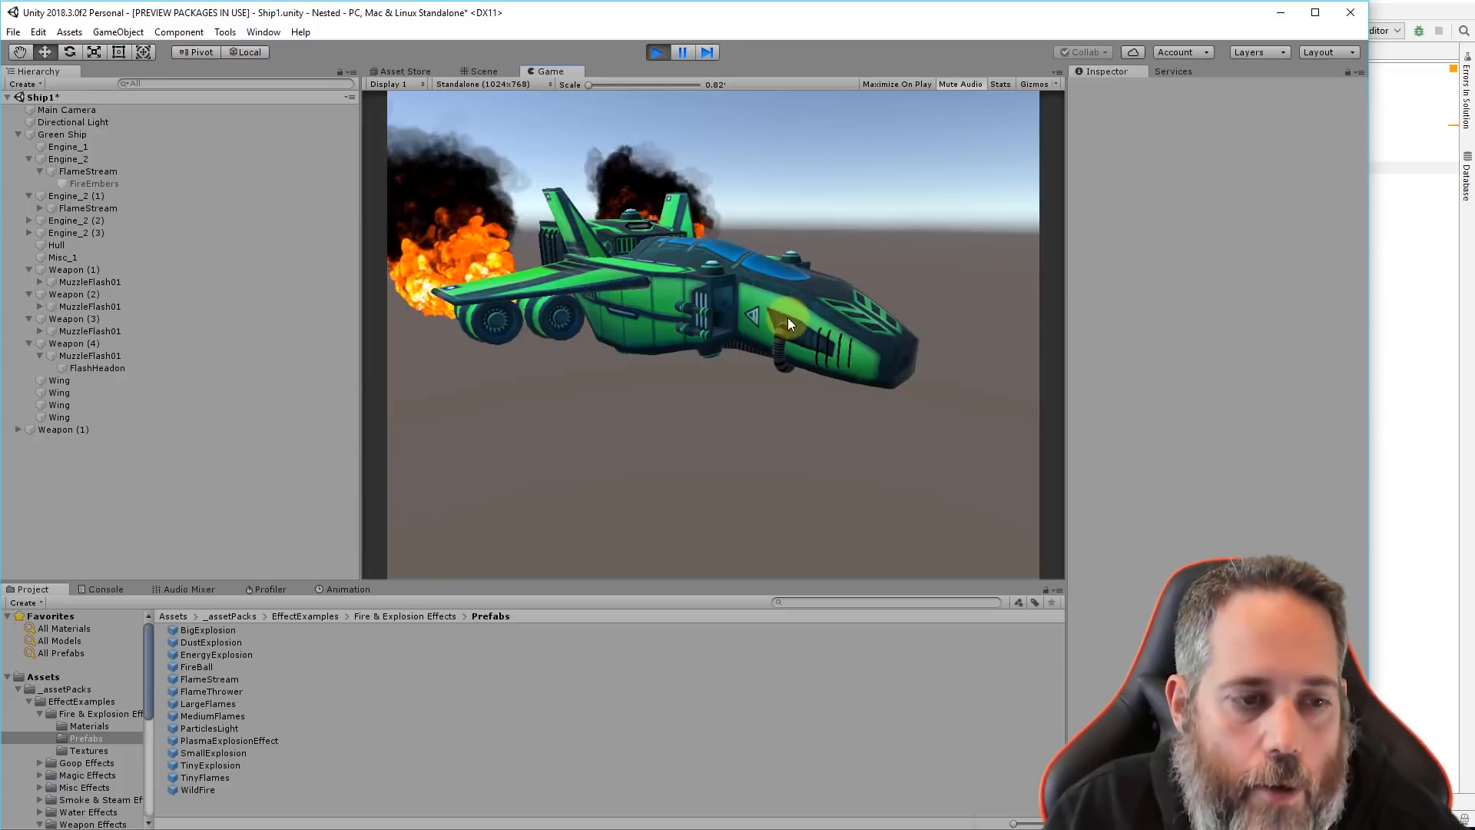
left_click(159, 169)
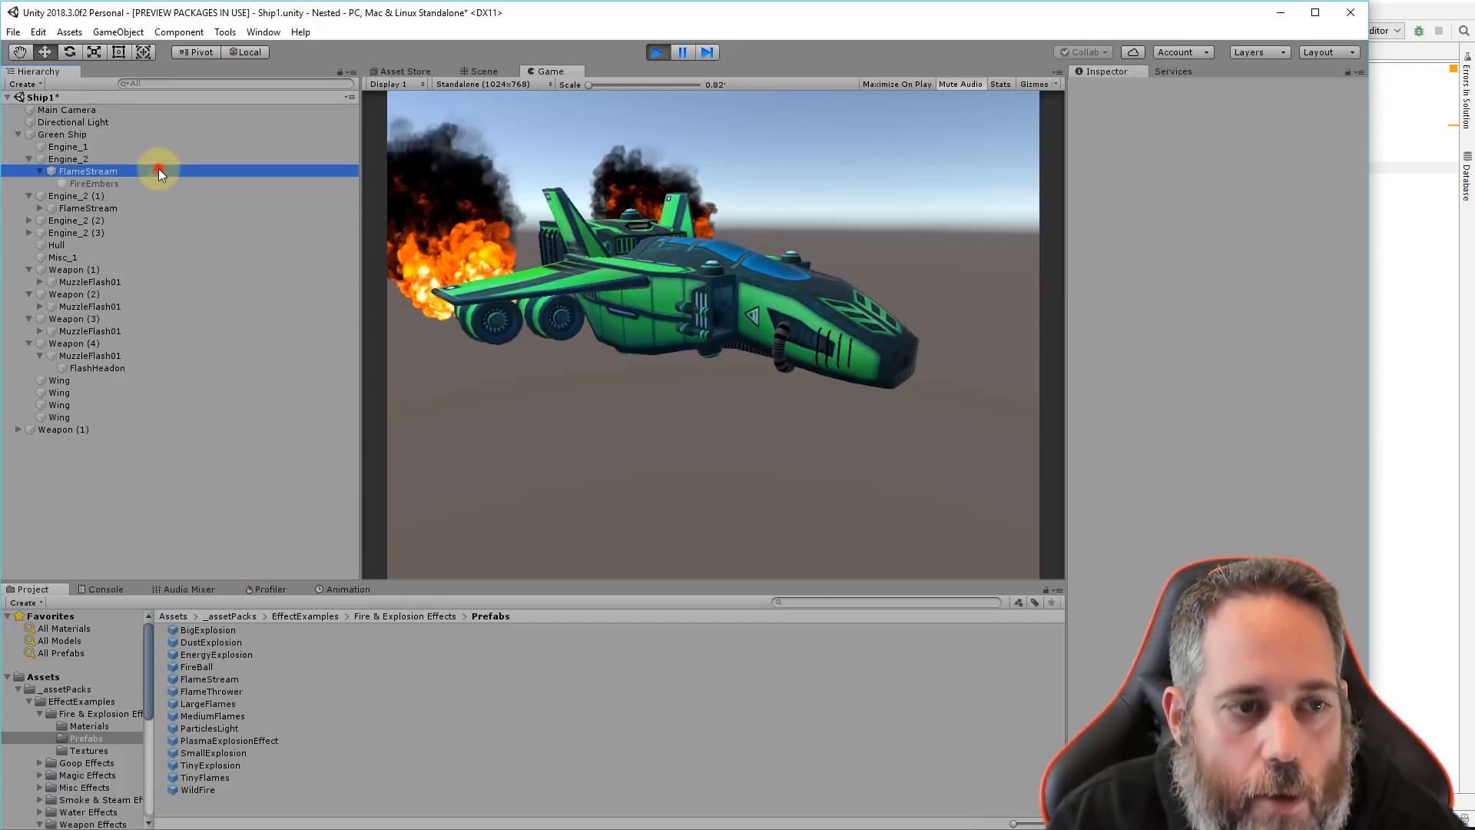
left_click(97, 160)
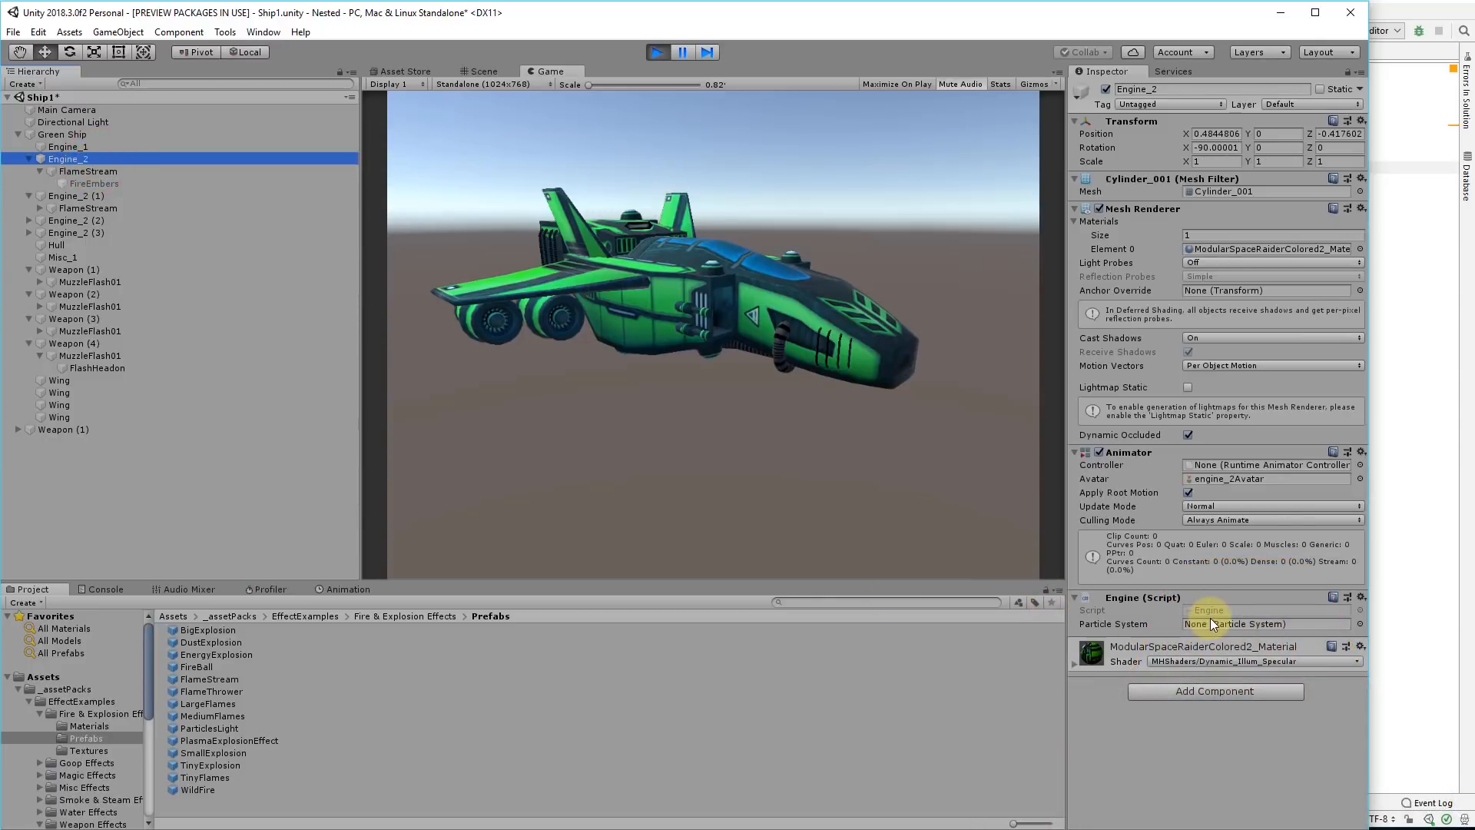
left_click(653, 57)
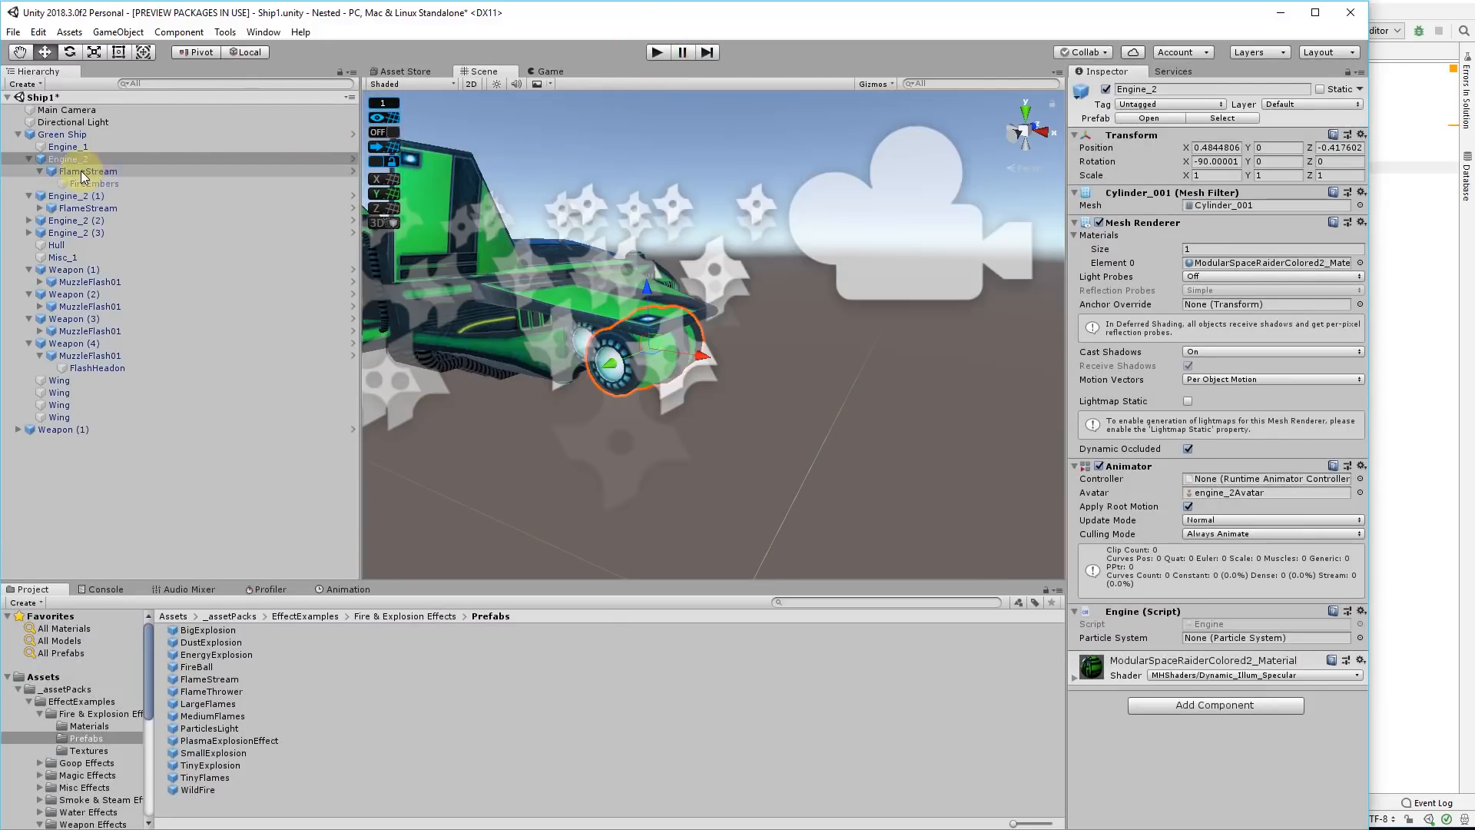
Assign FlameStream as the Particle System of Engine_2's Engine script and apply the override to Prefab 'Engine_2'
left_click_drag(83, 173, 1150, 619)
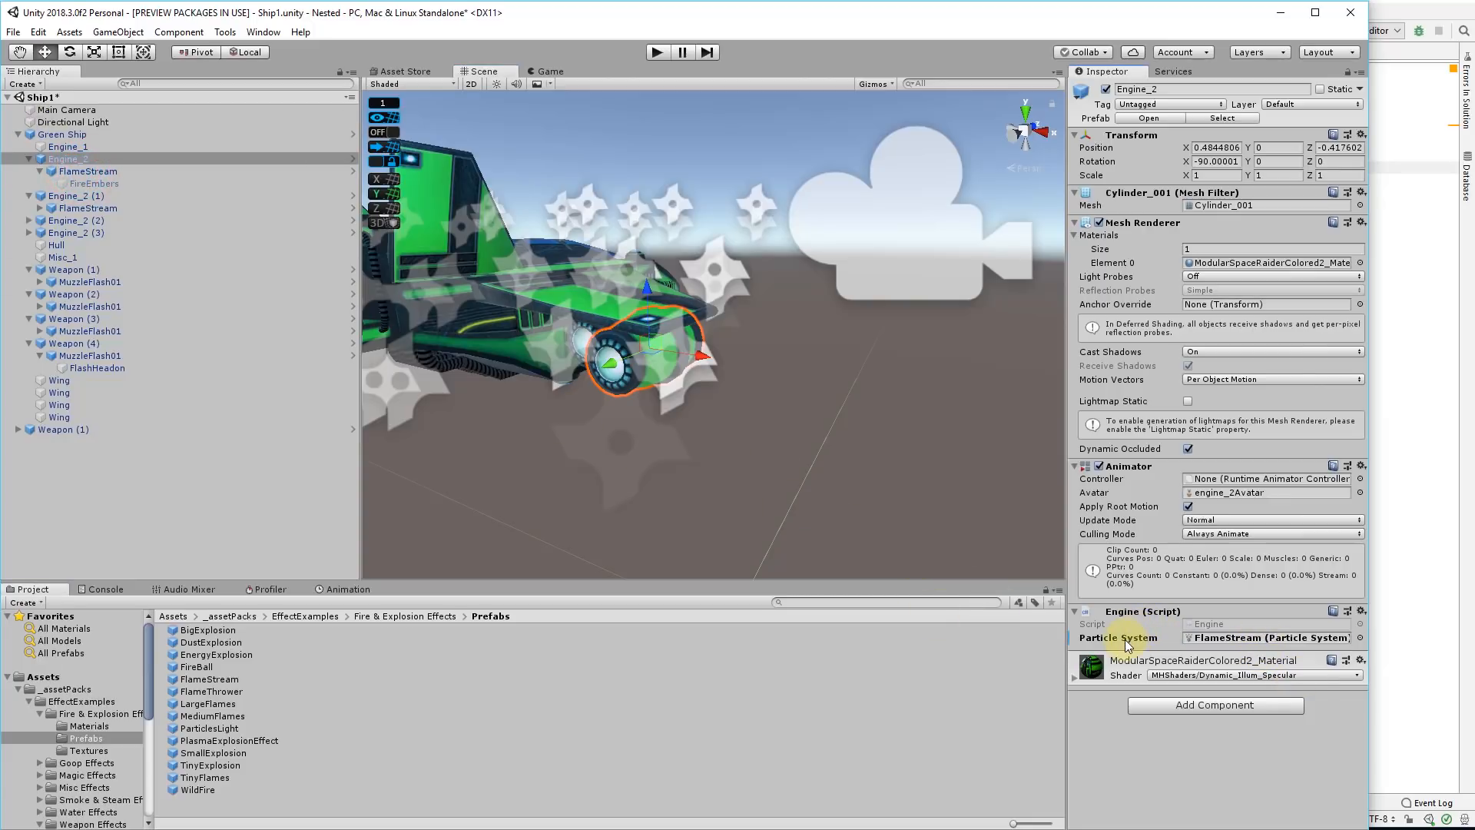
right_click(1125, 641)
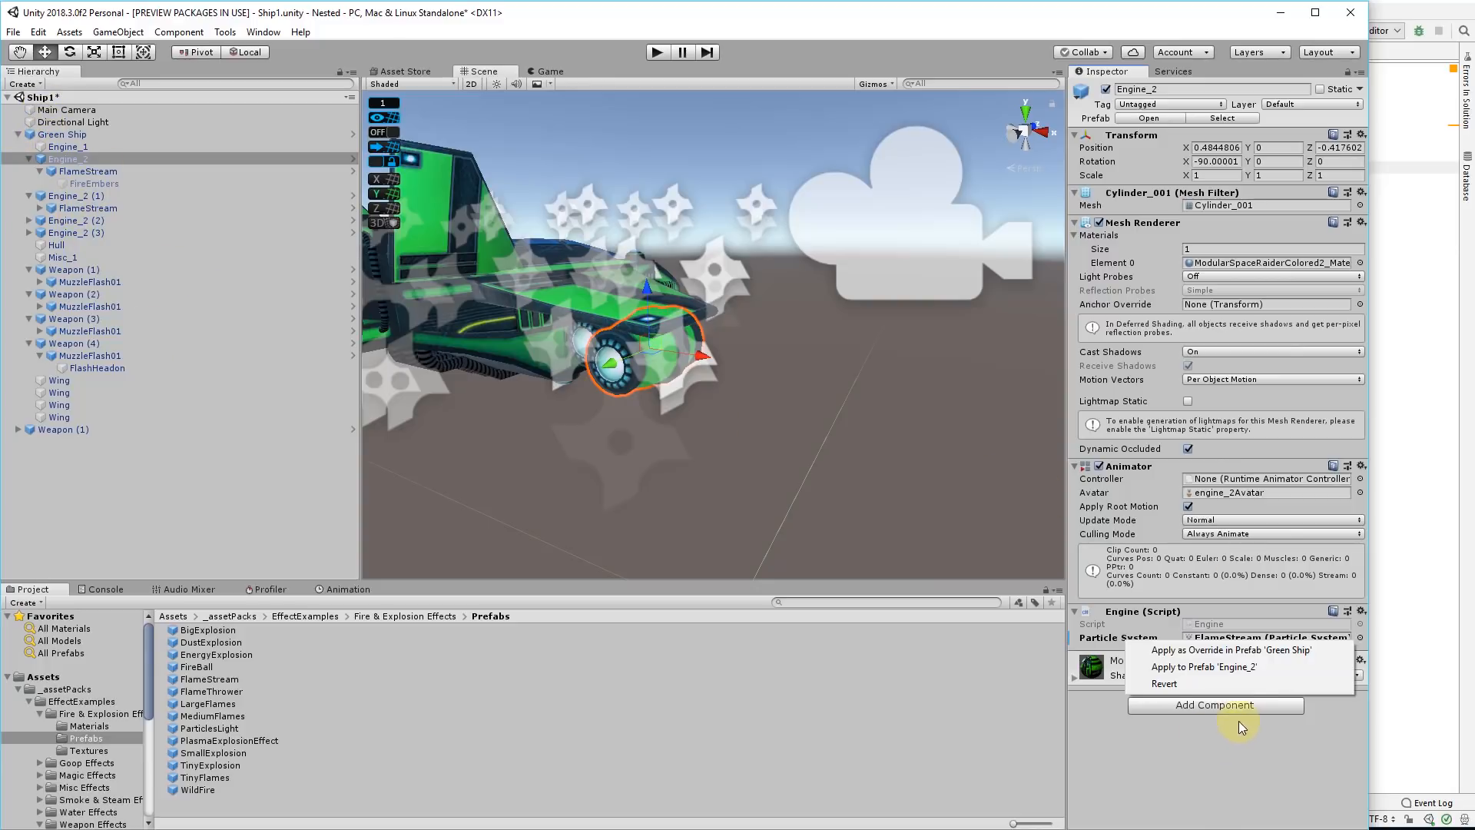
left_click(1233, 667)
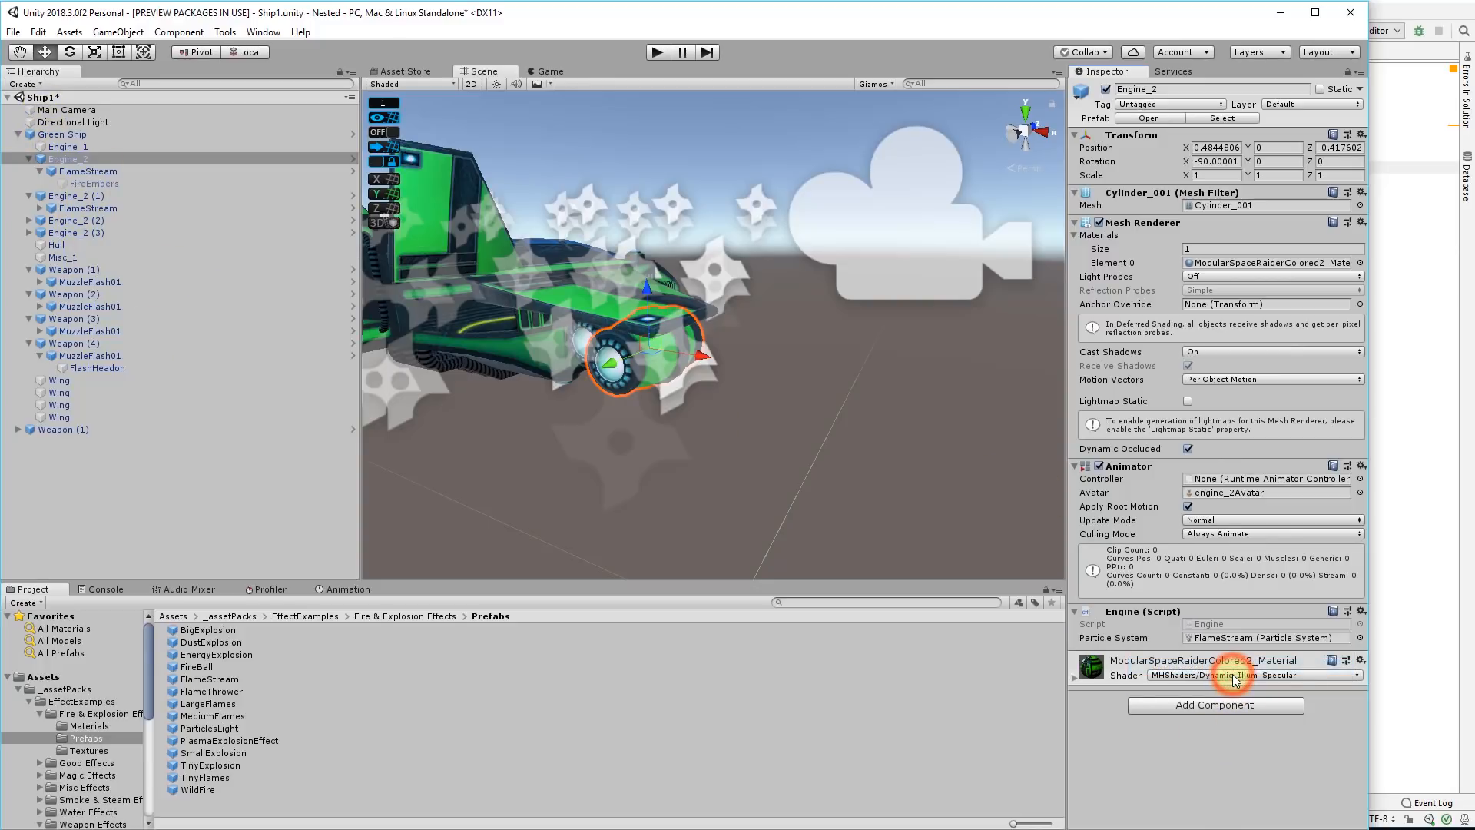
Inspect Engine_2 (3), and run the scene to test the engine flames and fire the weapons
left_click(91, 232)
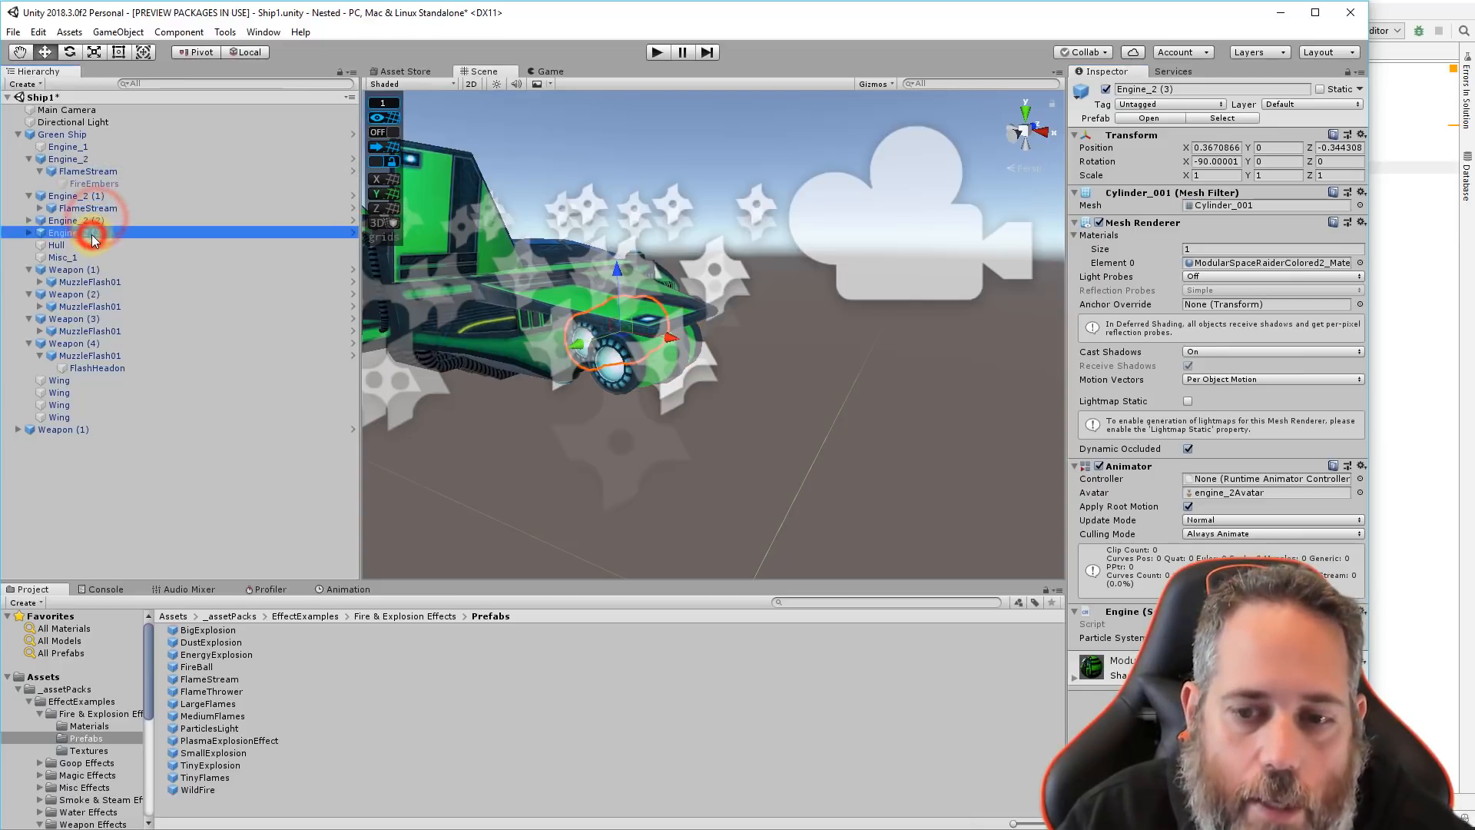
left_click(651, 57)
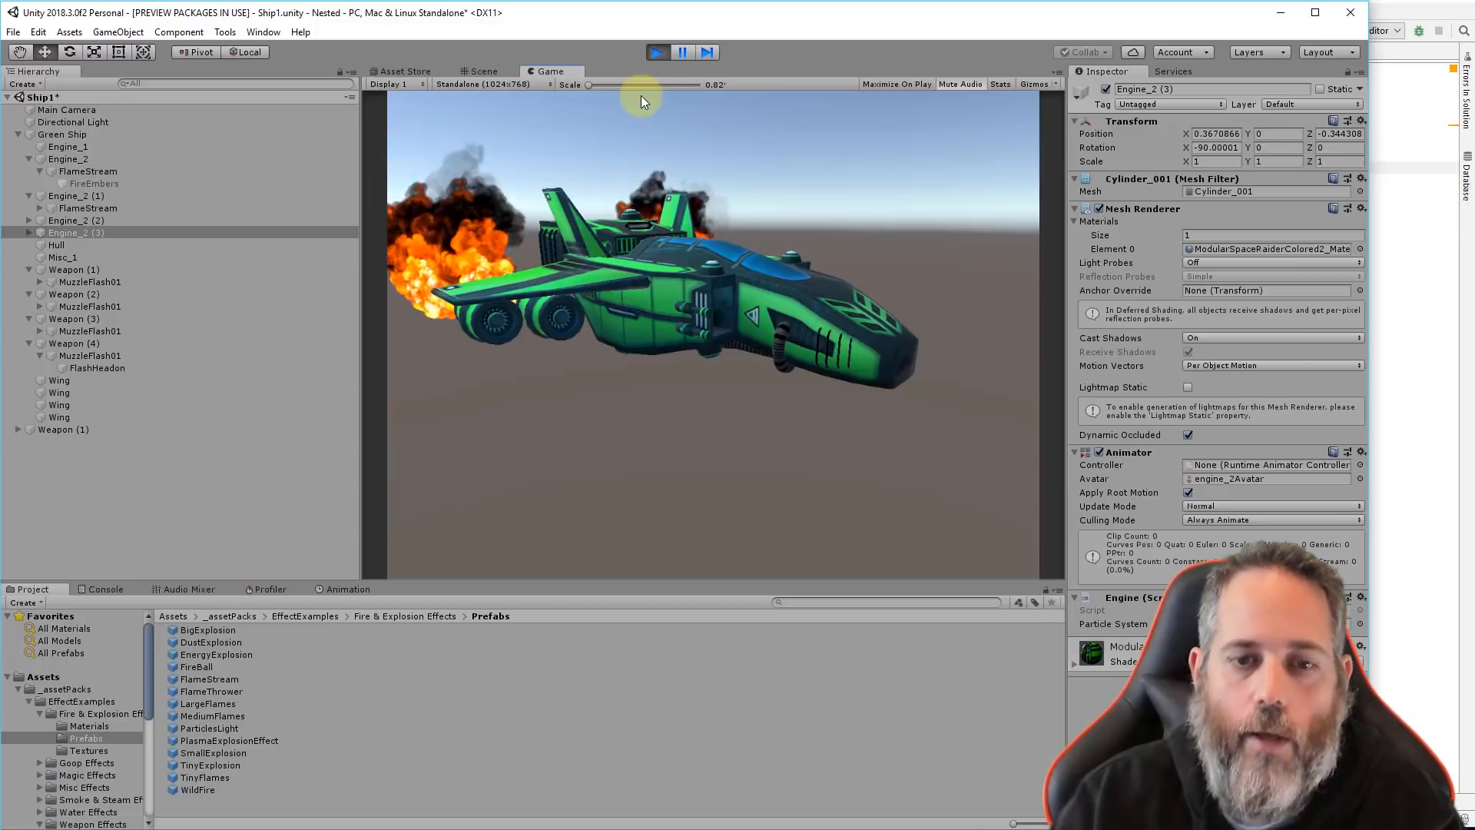
left_click(694, 224)
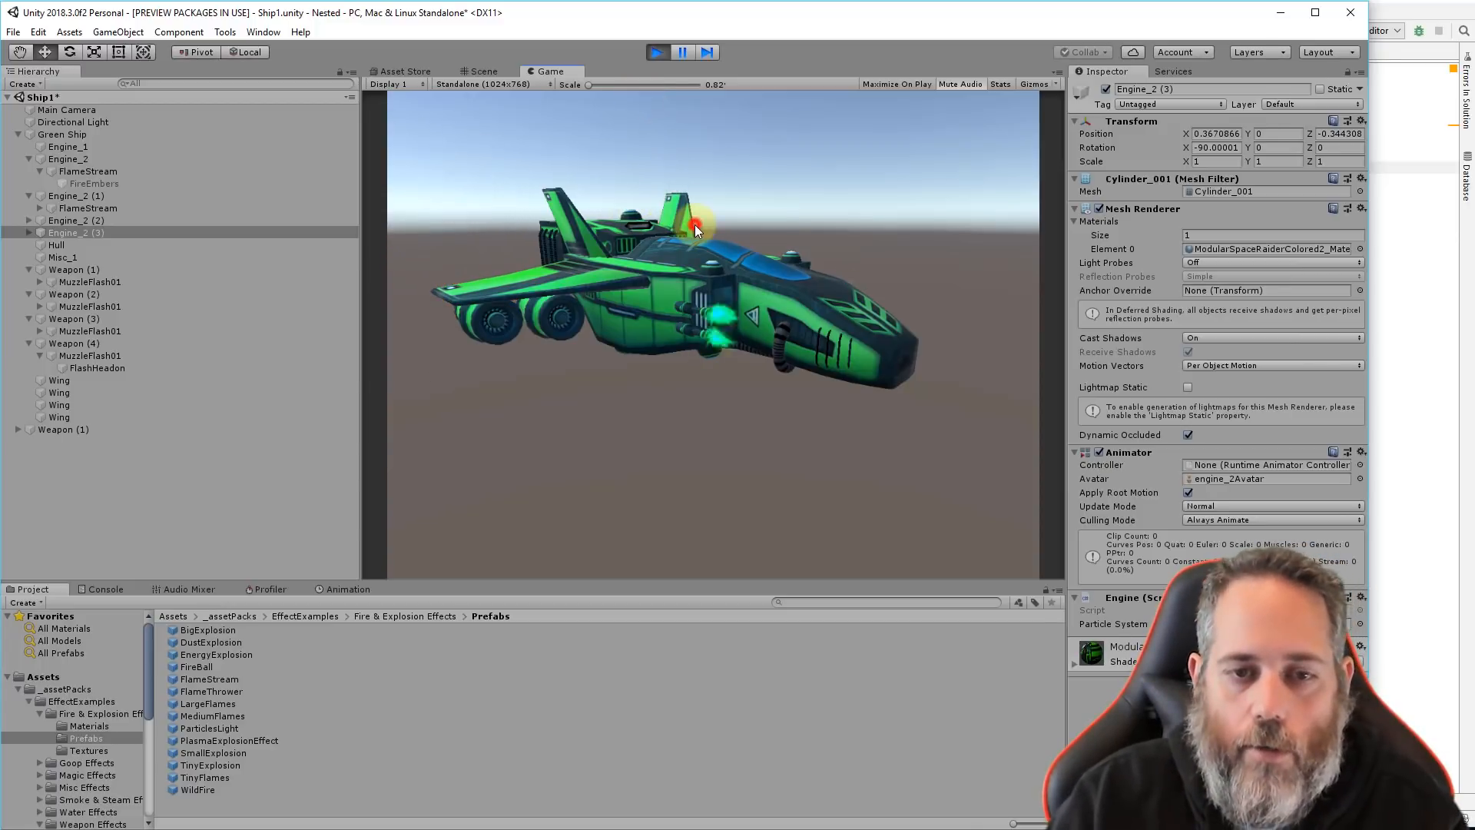